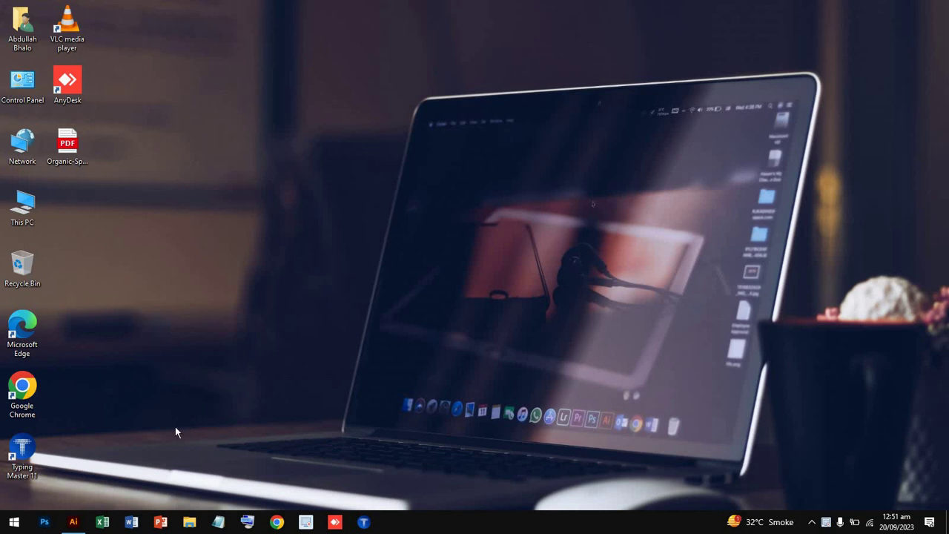
- Bring the blank Untitled-2 Illustrator document forward from the taskbar
left_click(73, 522)
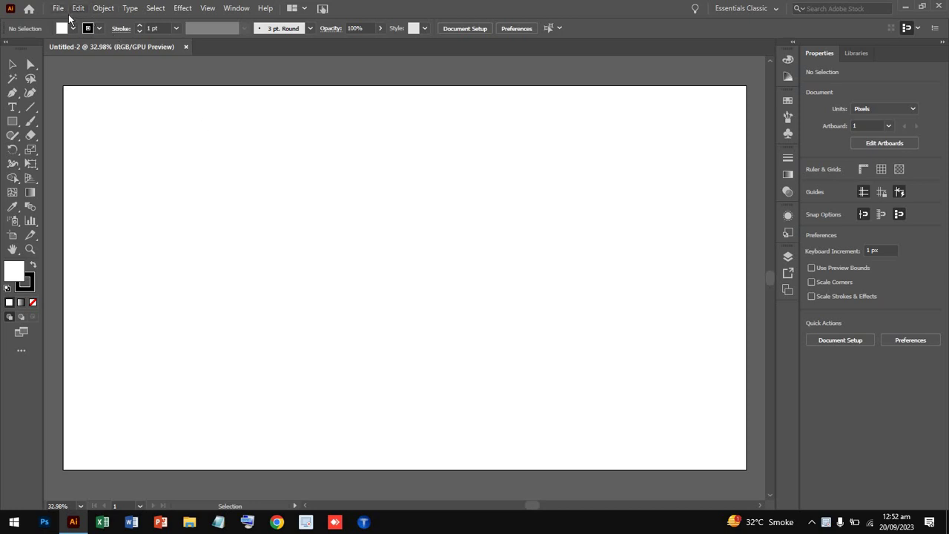
- Draw a wide ellipse for the bottle's cap
left_click(12, 65)
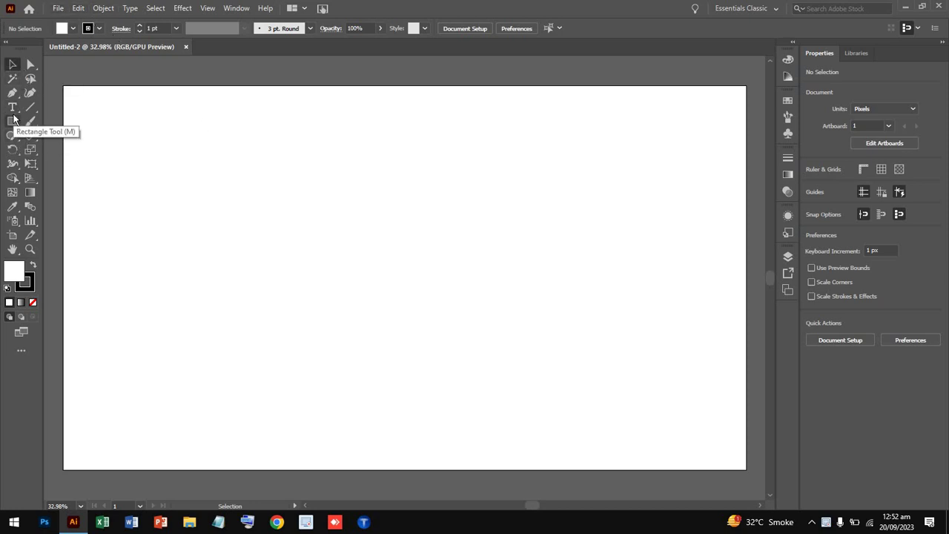
left_click(13, 123)
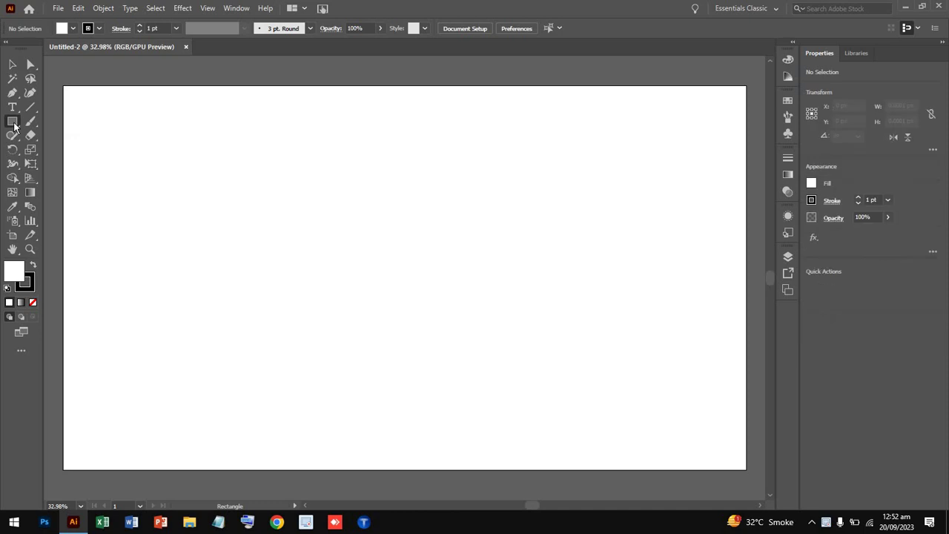
right_click(14, 126)
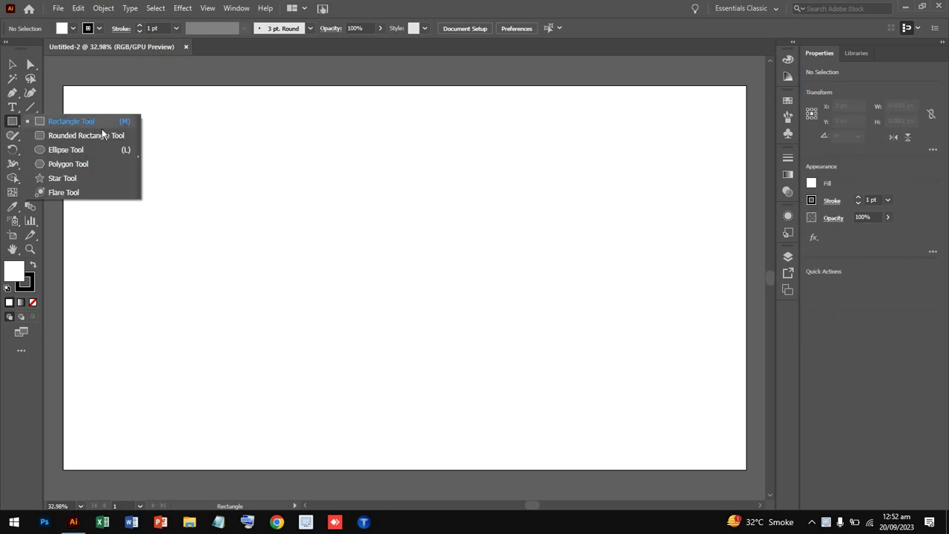
left_click(120, 151)
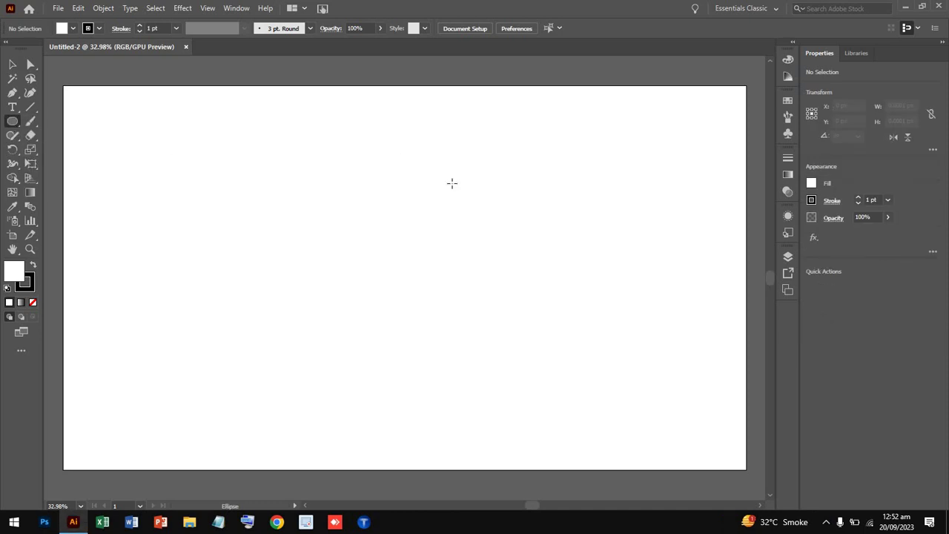
left_click_drag(302, 134, 404, 173)
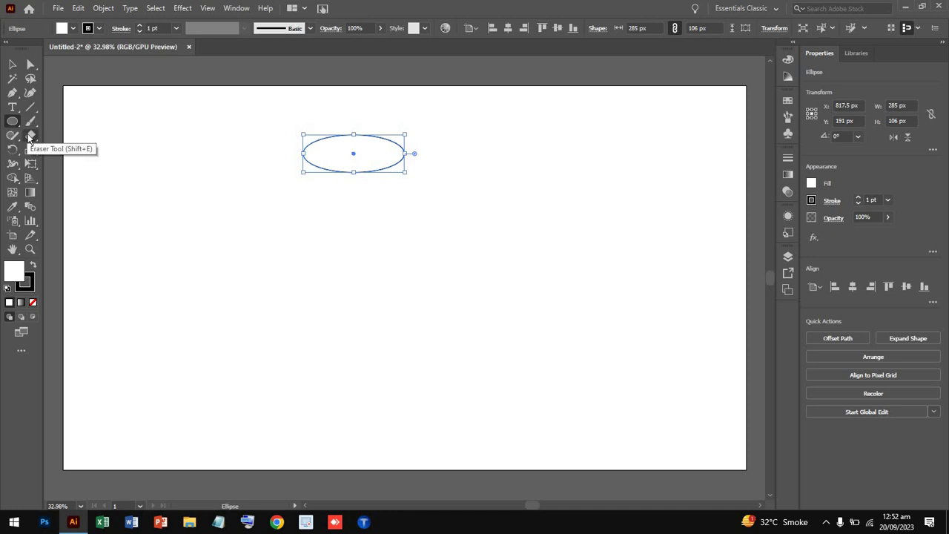
- Draw a 220×295 px rounded-rectangle neck under the ellipse
right_click(13, 124)
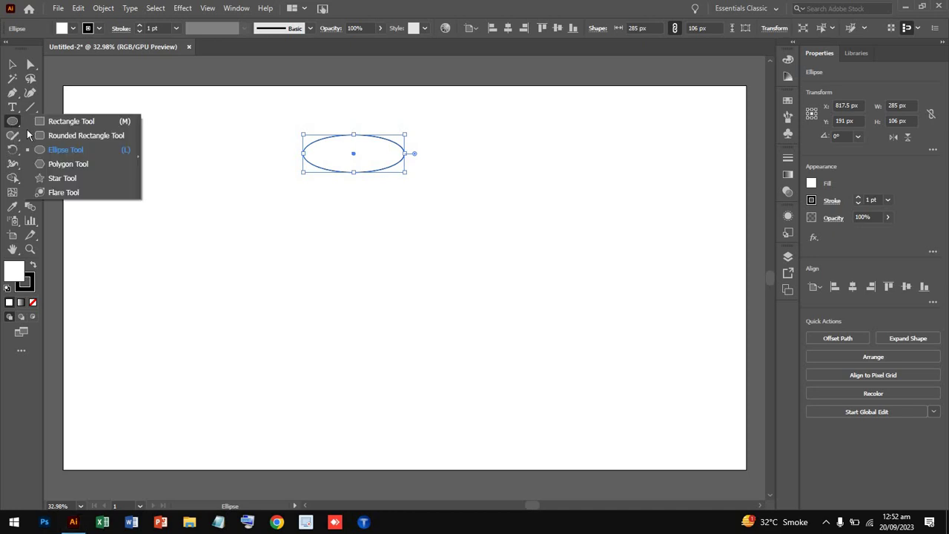
left_click(71, 137)
left_click_drag(316, 153, 395, 260)
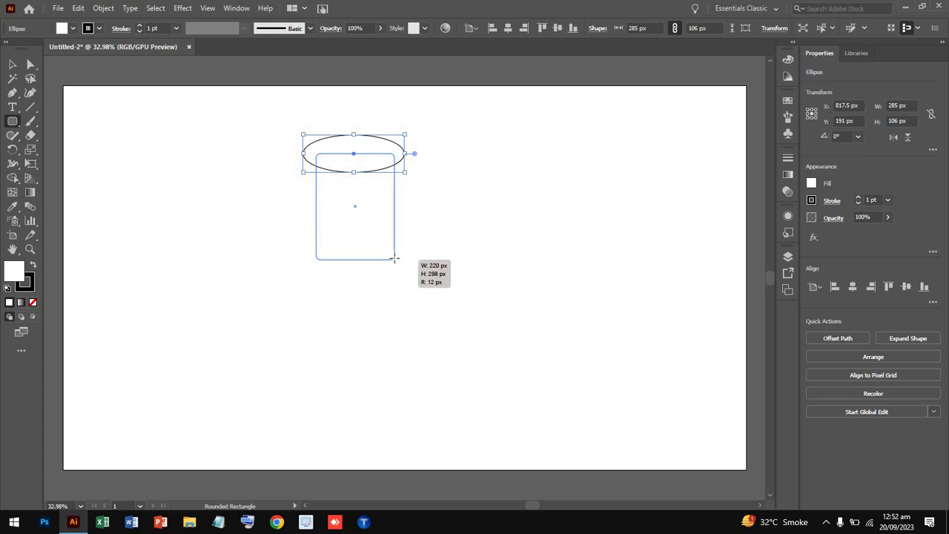
left_click_drag(395, 259, 394, 258)
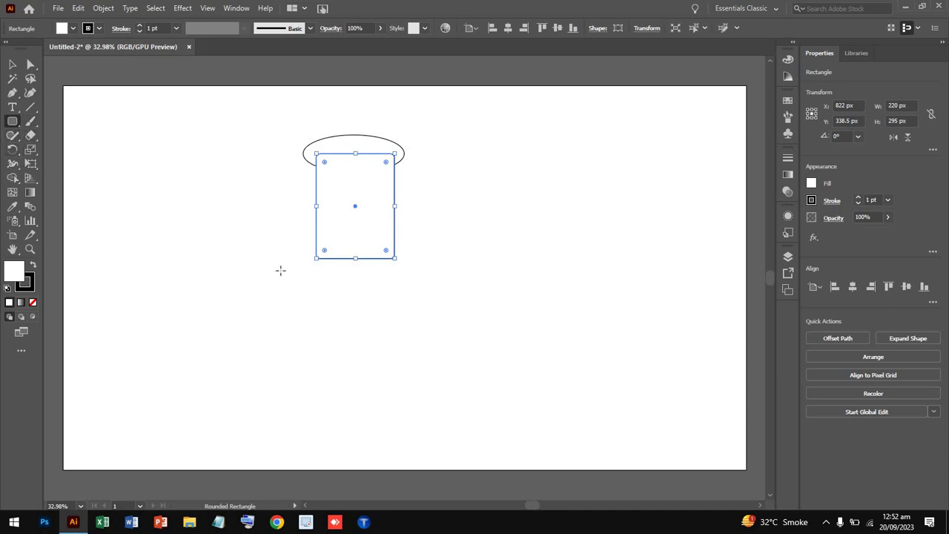
- Draw a 450×861 px rounded-rectangle body and move it up against the neck
mouse_move(275, 261)
left_mouse_down()
mouse_move(470, 421)
mouse_move(436, 507)
left_mouse_up()
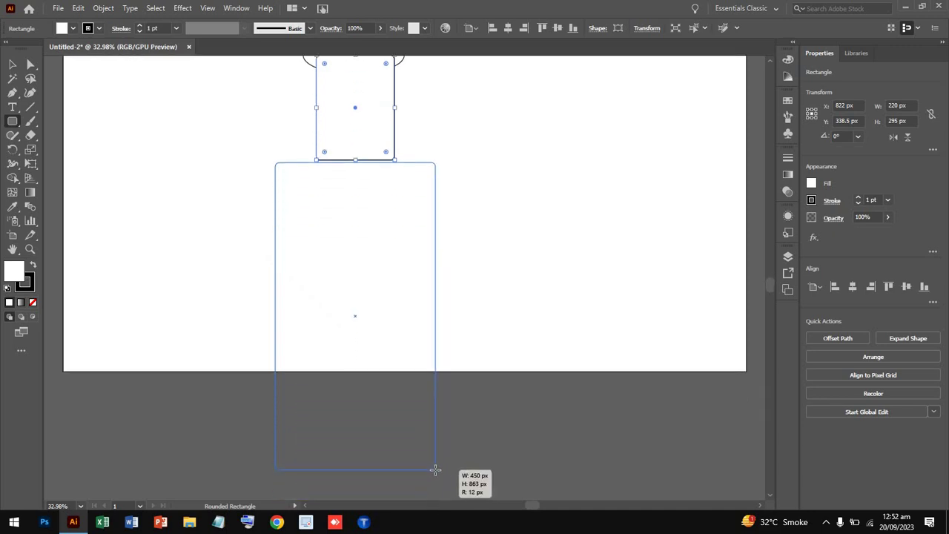
left_click_drag(436, 507, 435, 467)
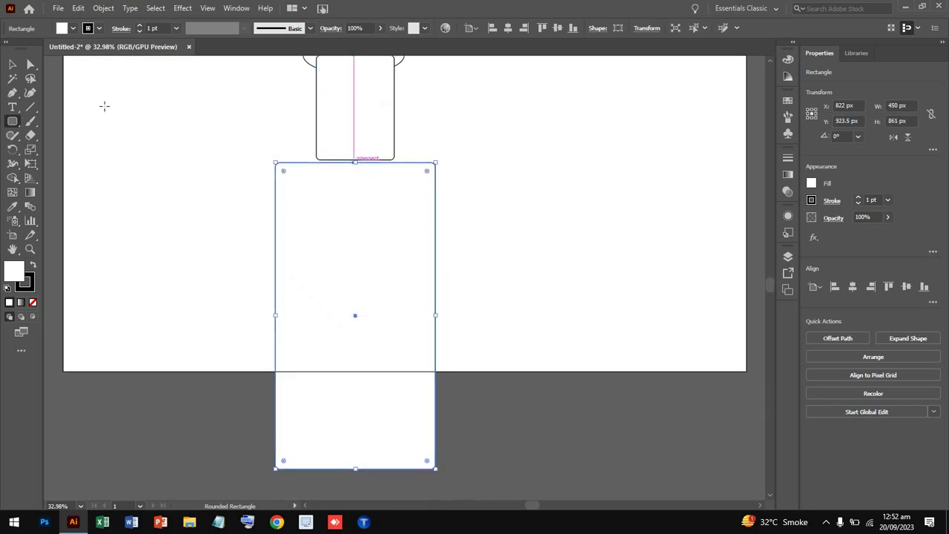
left_click(12, 65)
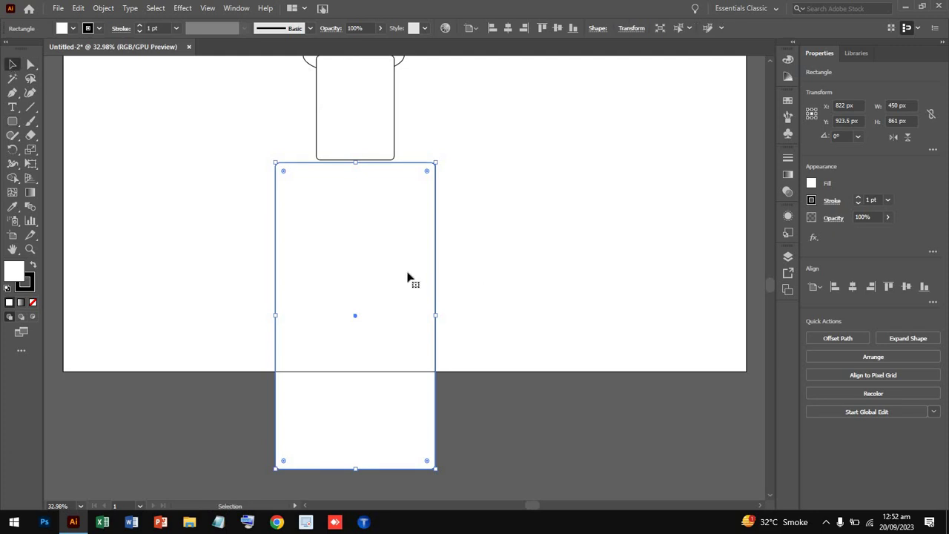
left_click_drag(408, 268, 408, 260)
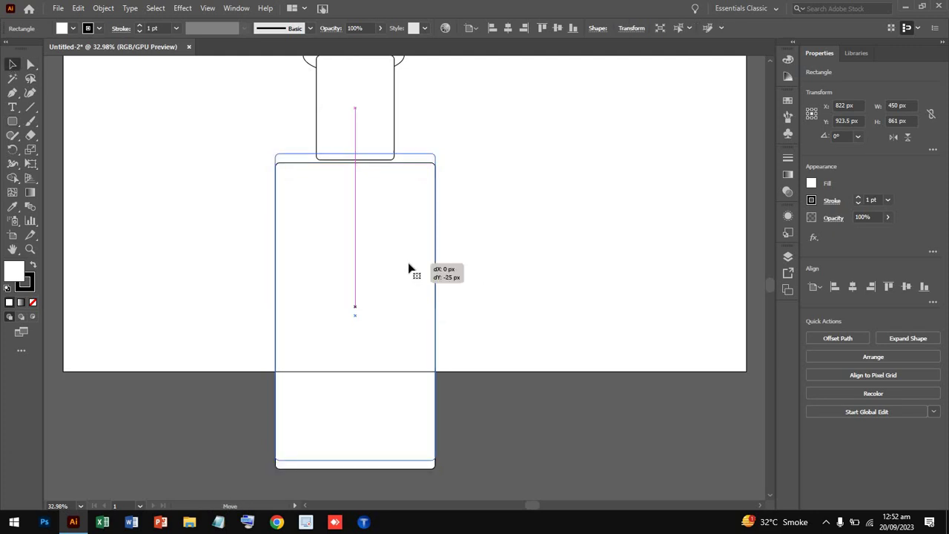
left_click(499, 190)
scroll(500, 191, "up", 5)
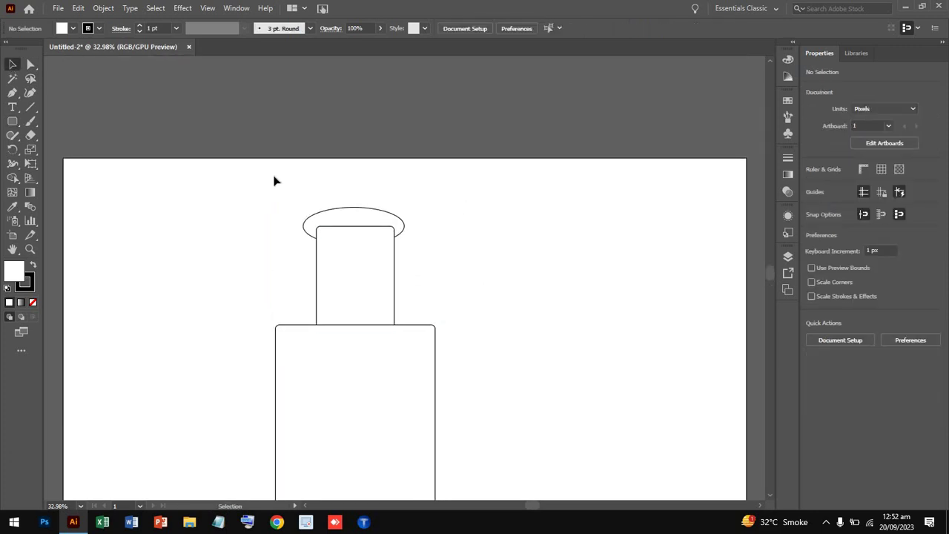
- Open the Pathfinder panel group at the top right, showing its Transform settings
mouse_move(276, 175)
left_mouse_down()
mouse_move(399, 365)
mouse_move(456, 500)
left_mouse_up()
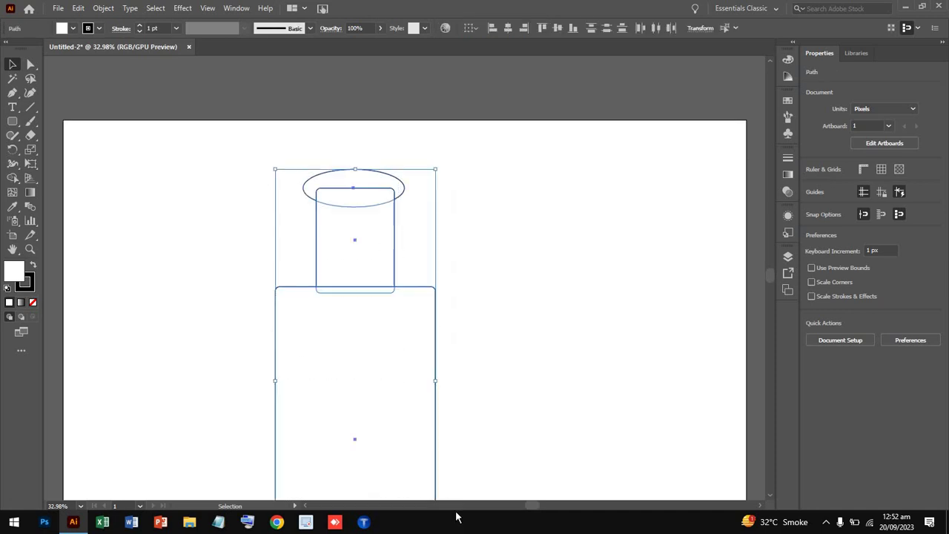
left_click(487, 365)
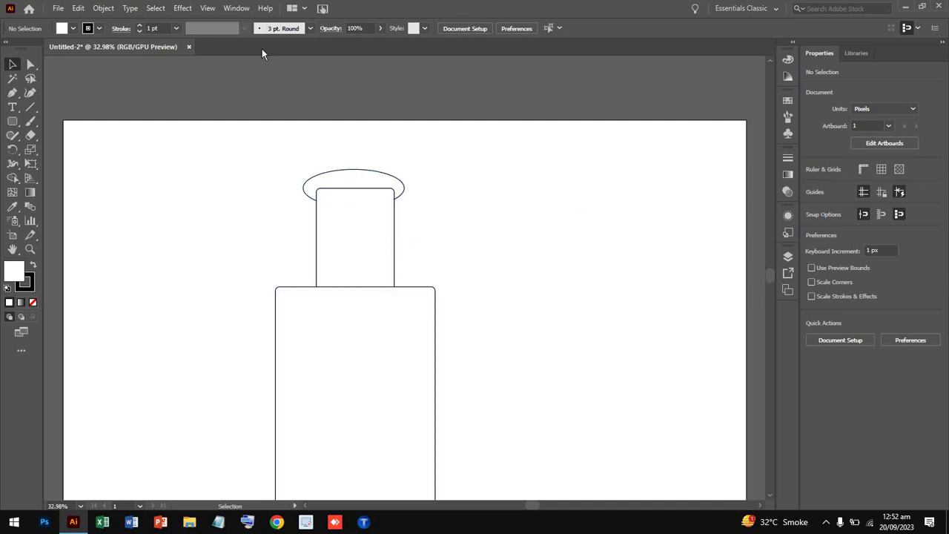
left_click(235, 8)
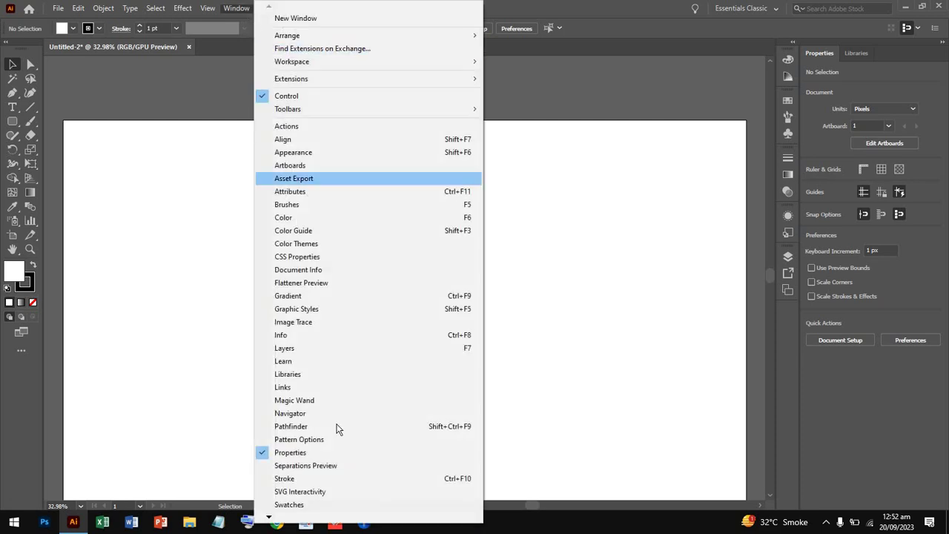
left_click(269, 426)
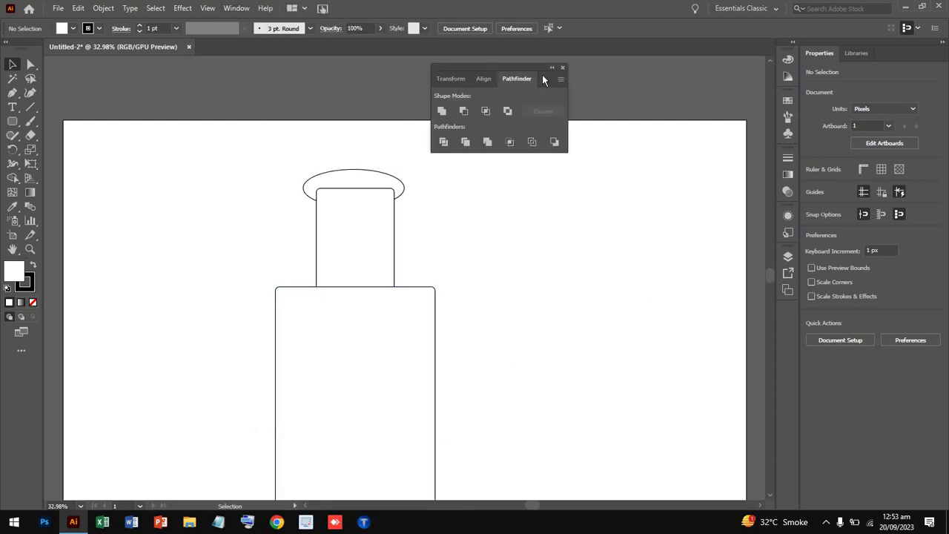
mouse_move(535, 64)
left_mouse_down()
mouse_move(713, 95)
mouse_move(711, 87)
left_mouse_up()
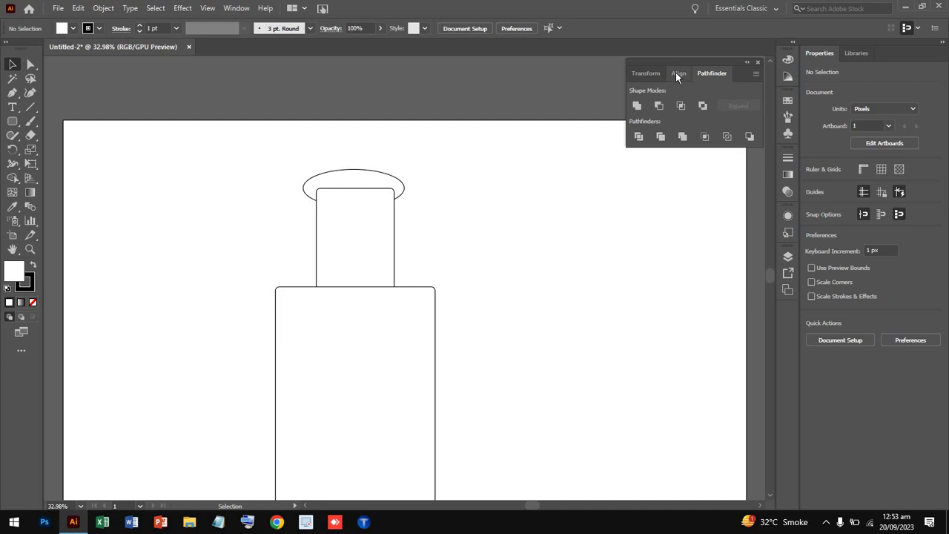
left_click(675, 71)
left_click(644, 73)
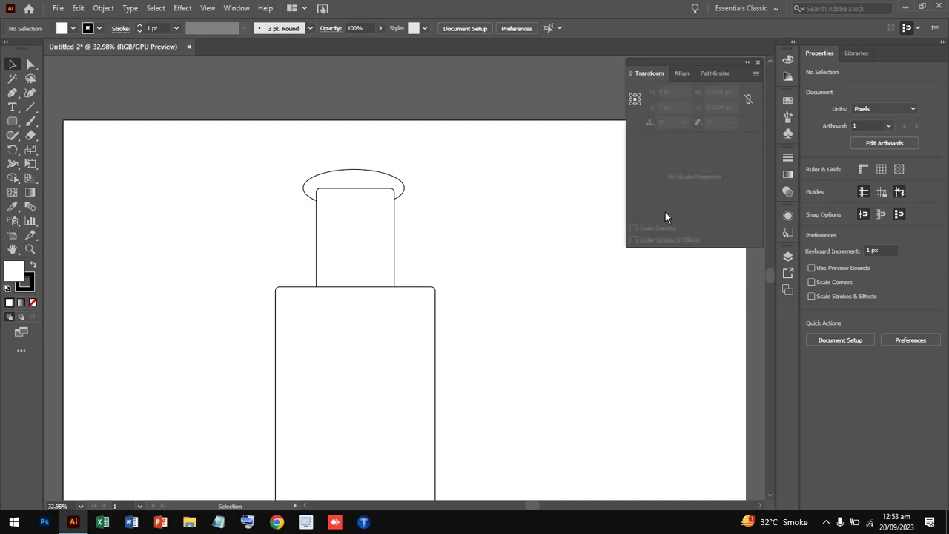
- Give the neck 29.167 px corner radii and stretch it to 220×330 px
left_click(352, 195)
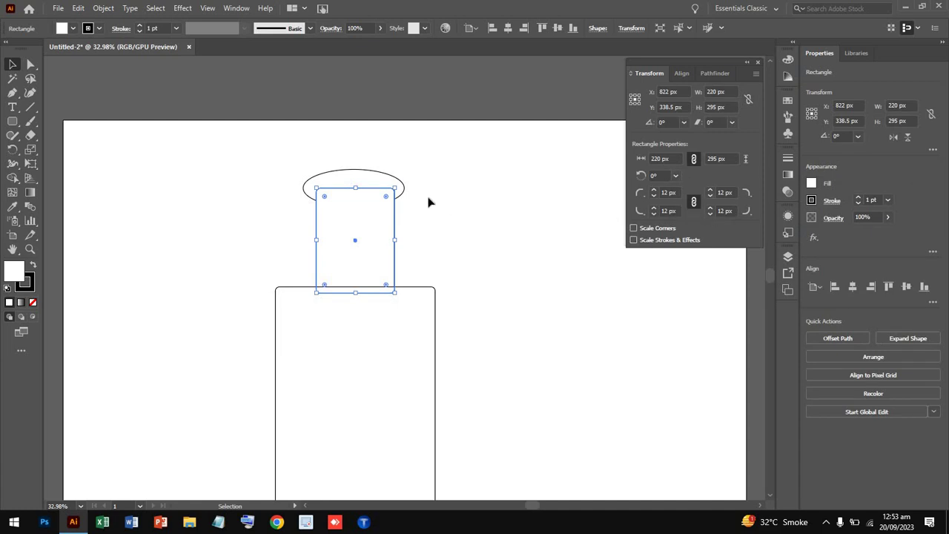
left_click_drag(326, 198, 334, 202)
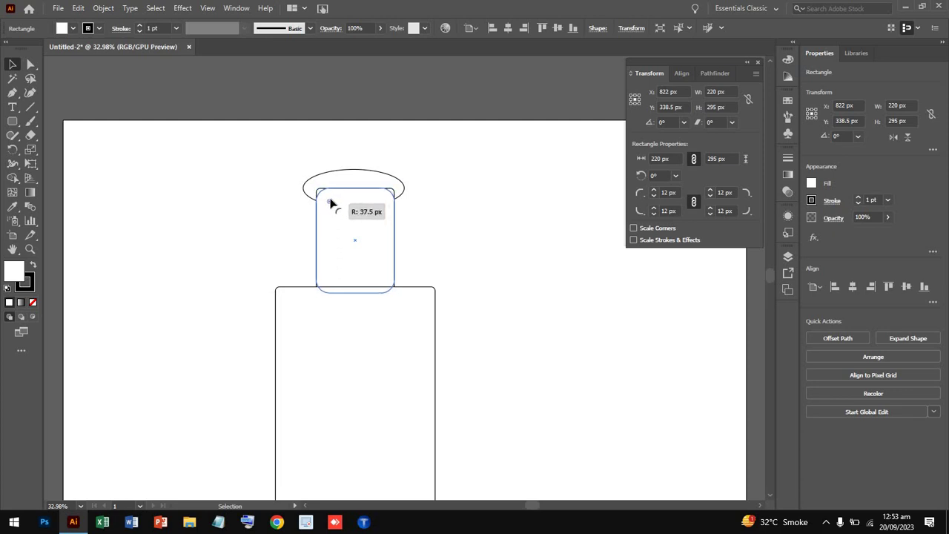
left_click_drag(334, 207, 328, 201)
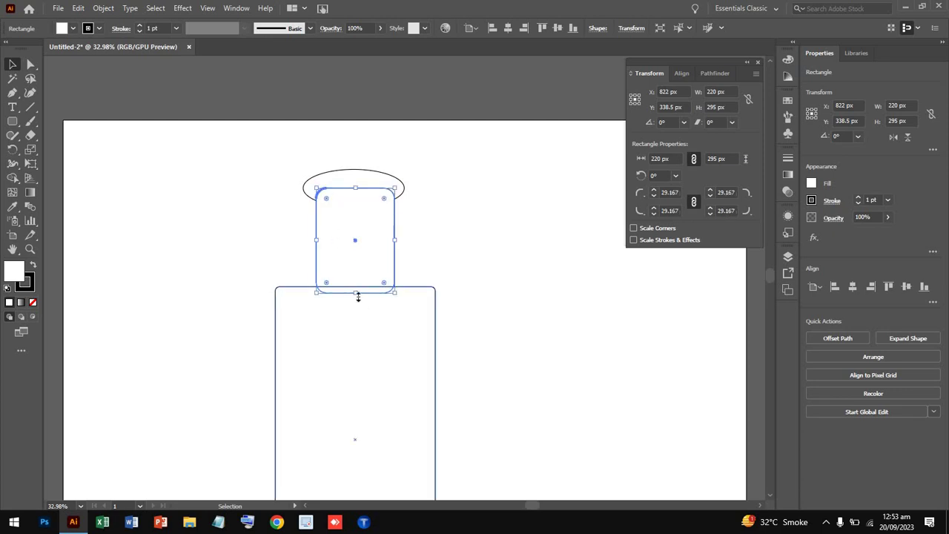
left_click_drag(357, 304, 358, 316)
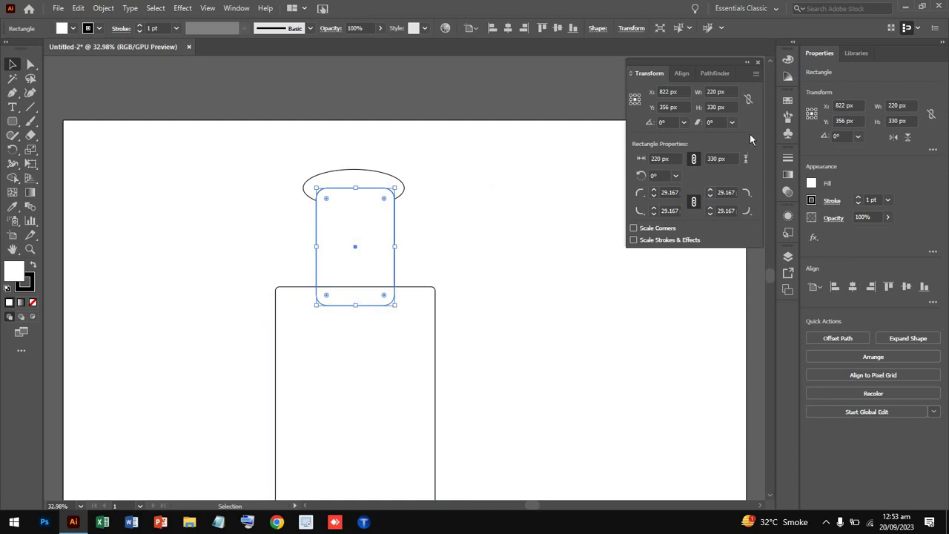
- Scale the whole bottle down and move it toward the artboard centre
left_click(680, 75)
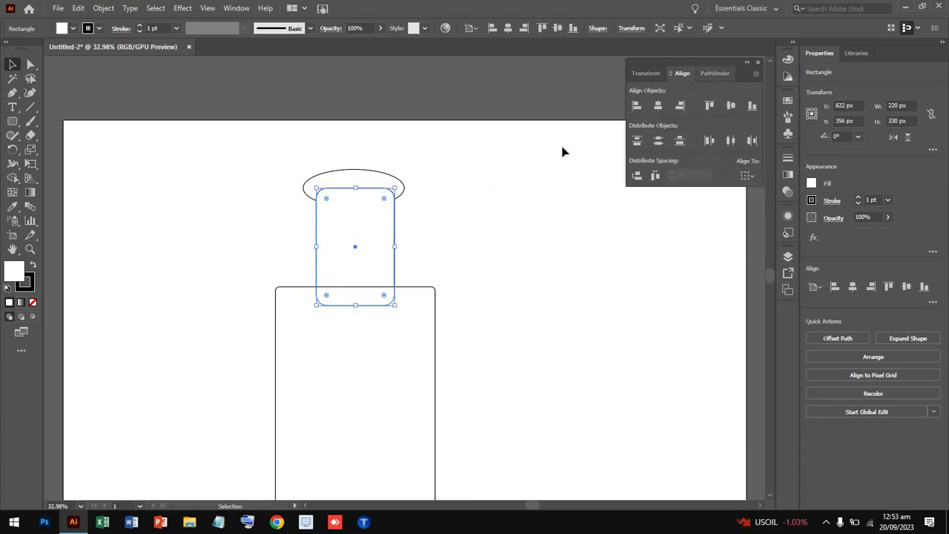
left_click_drag(233, 120, 453, 493)
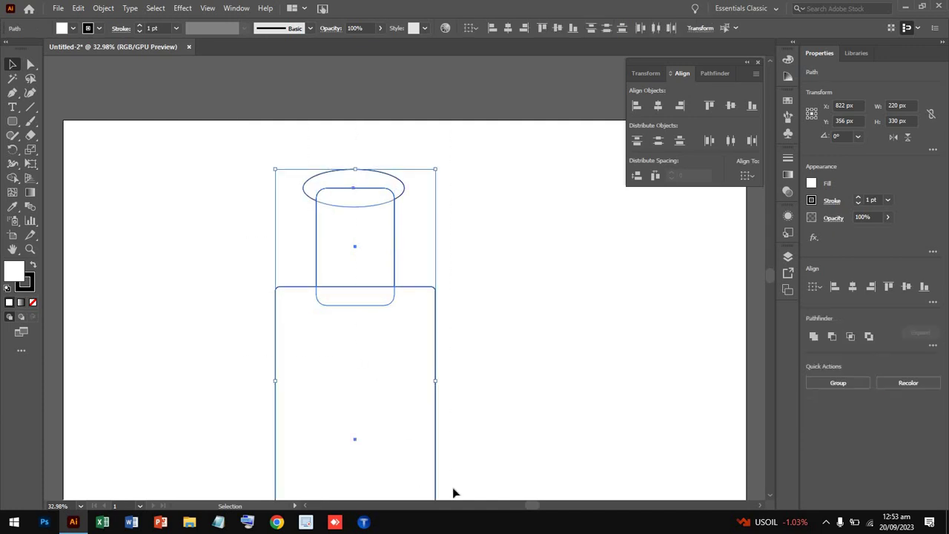
scroll(434, 312, "down", 1)
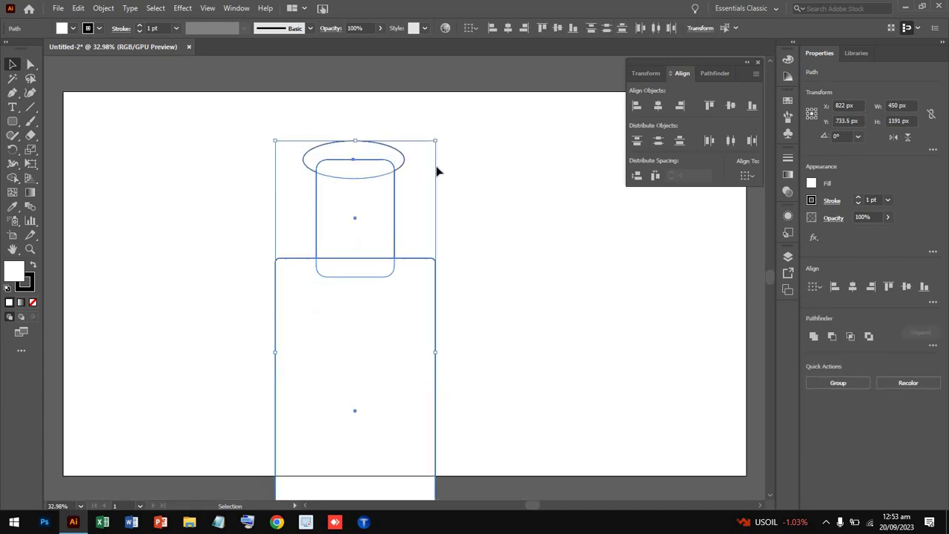
mouse_move(435, 140)
left_mouse_down()
mouse_move(388, 235)
mouse_move(387, 265)
left_mouse_up()
left_click_drag(366, 337, 413, 243)
left_click(516, 229)
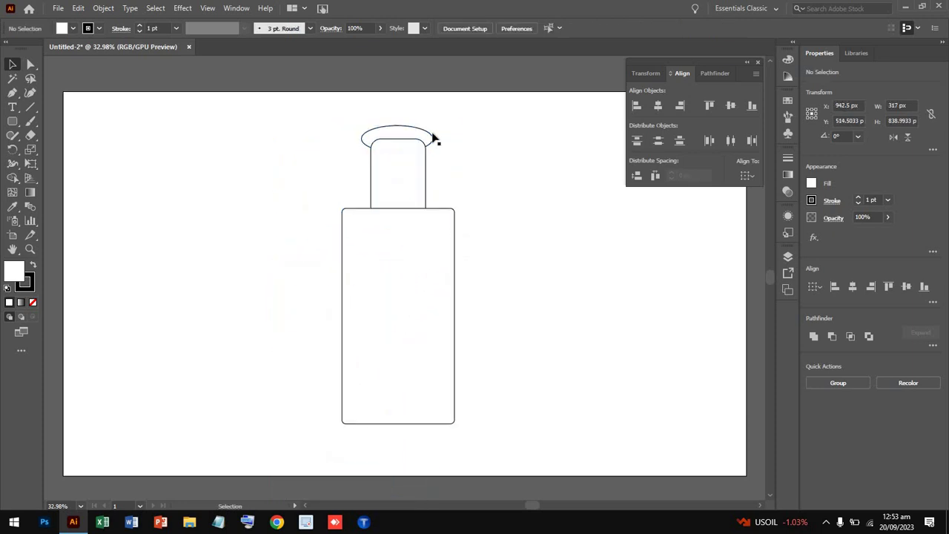
- Make the cap ellipse slightly taller and horizontally centre the shapes
left_click(428, 136)
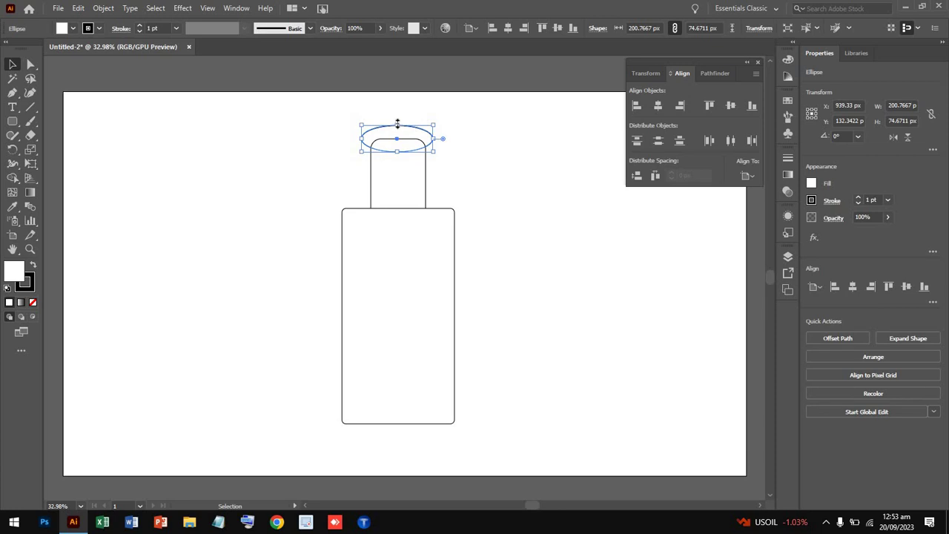
left_click_drag(398, 124, 397, 120)
left_click(470, 172)
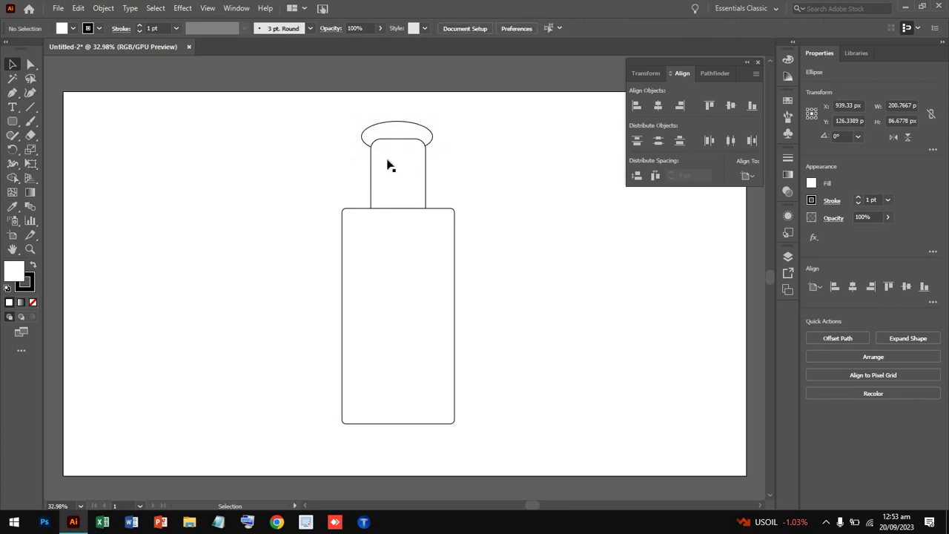
left_click_drag(338, 101, 479, 355)
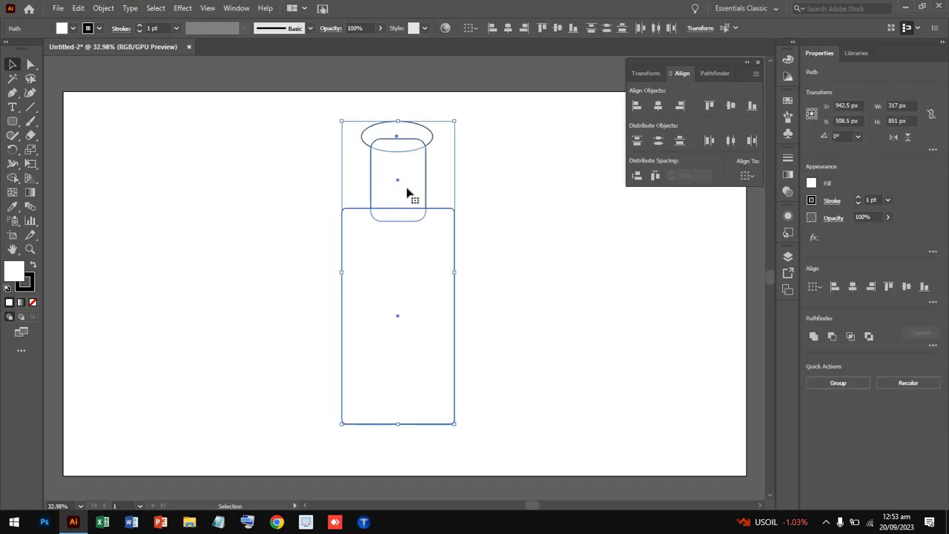
left_click(657, 106)
left_click(658, 106)
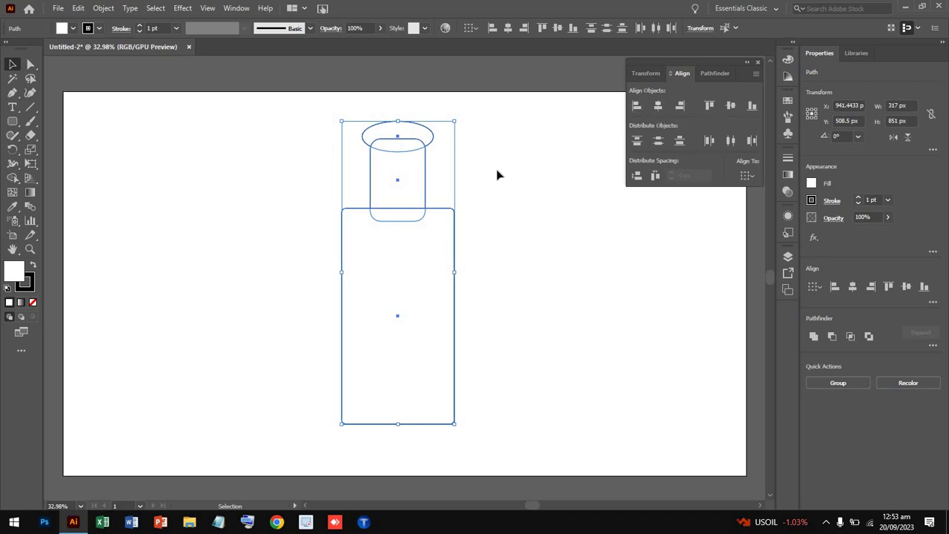
left_click(467, 266)
- Nudge the body left, centre cap, neck and body horizontally, and select all three
left_click(428, 281)
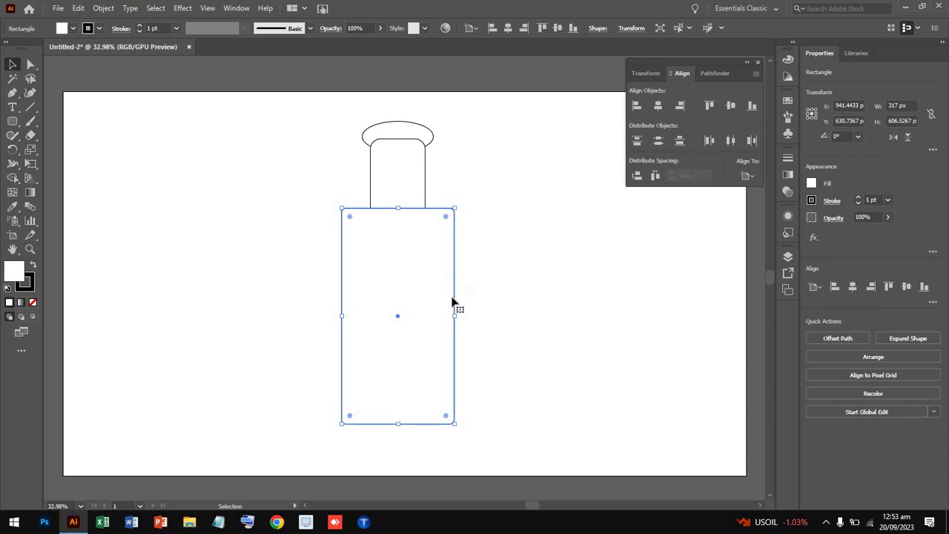
left_click_drag(449, 303, 442, 302)
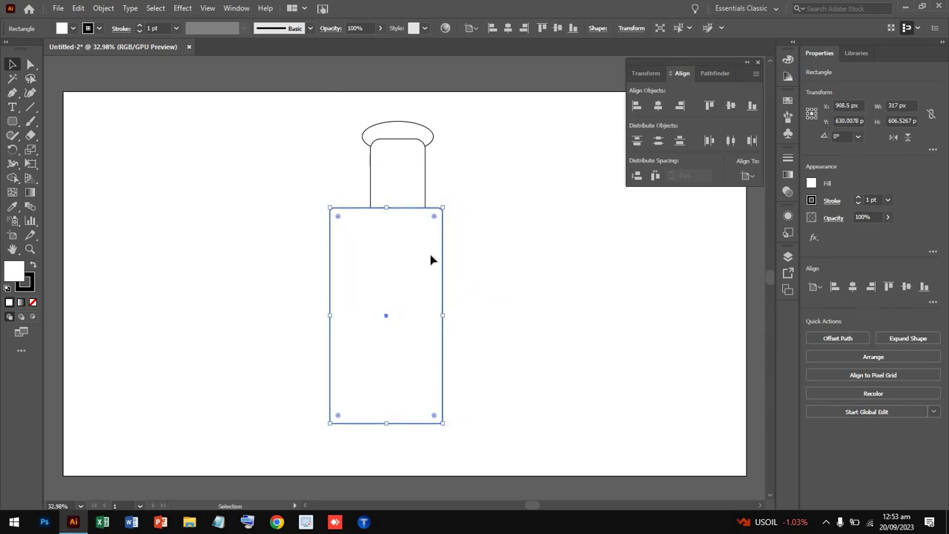
key("ctrl+a")
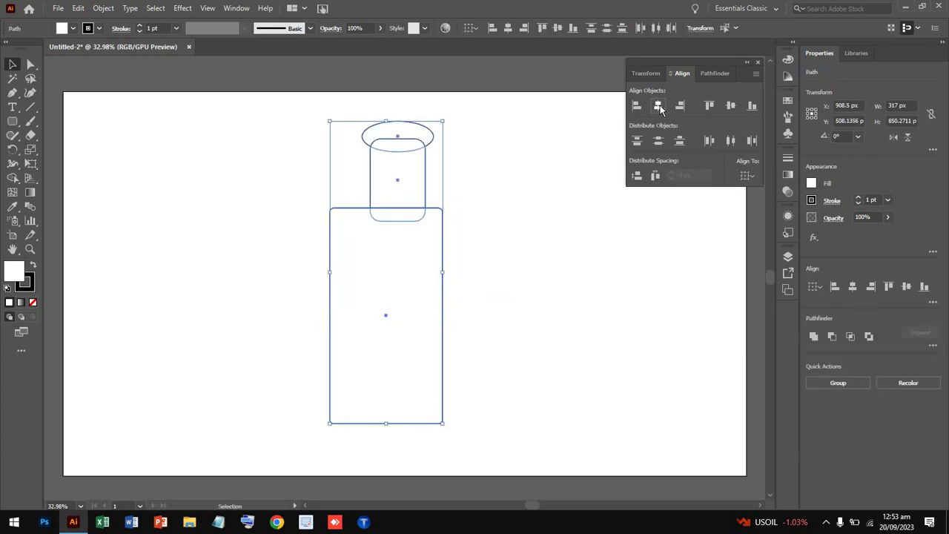
left_click(658, 106)
left_click(244, 109)
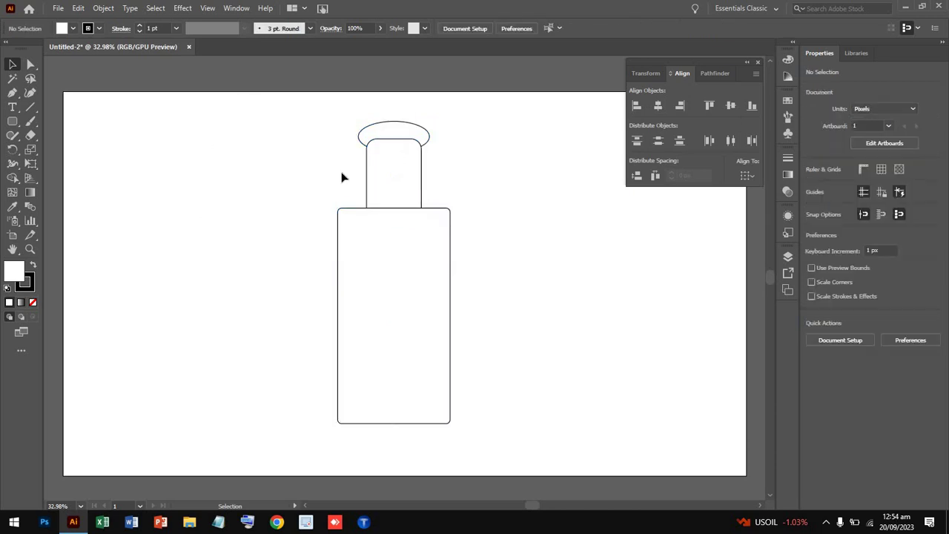
left_click_drag(335, 89, 477, 424)
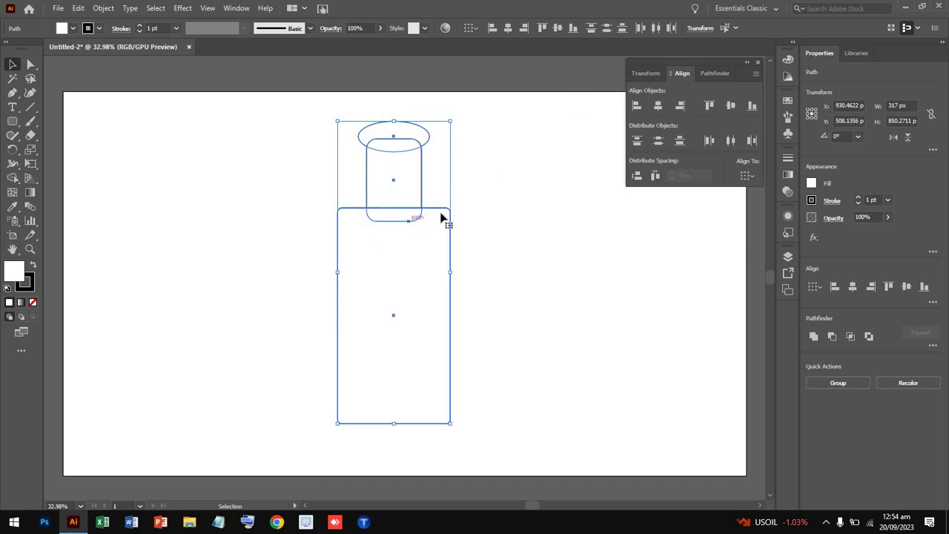
- Unite the cap, neck and body with Pathfinder into a single bottle path
left_click(712, 77)
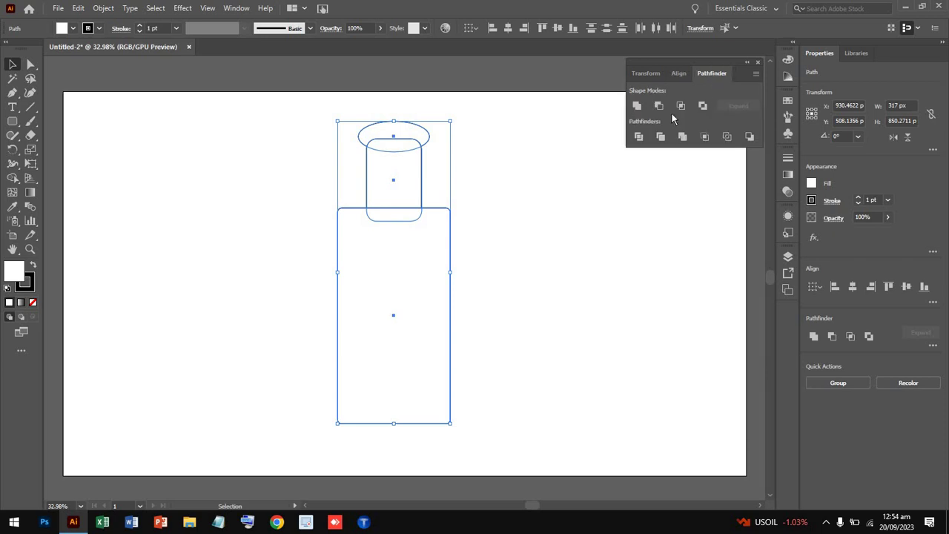
left_click(637, 106)
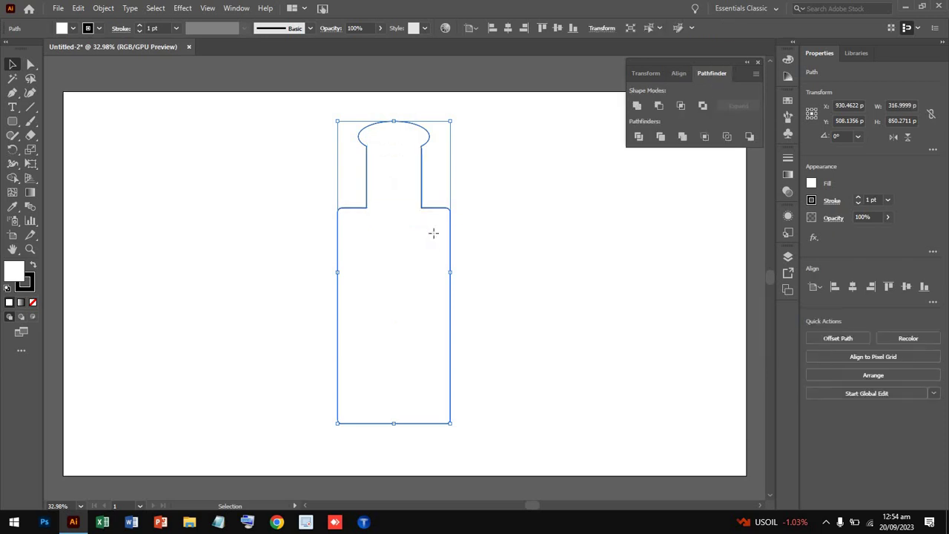
left_click(556, 137)
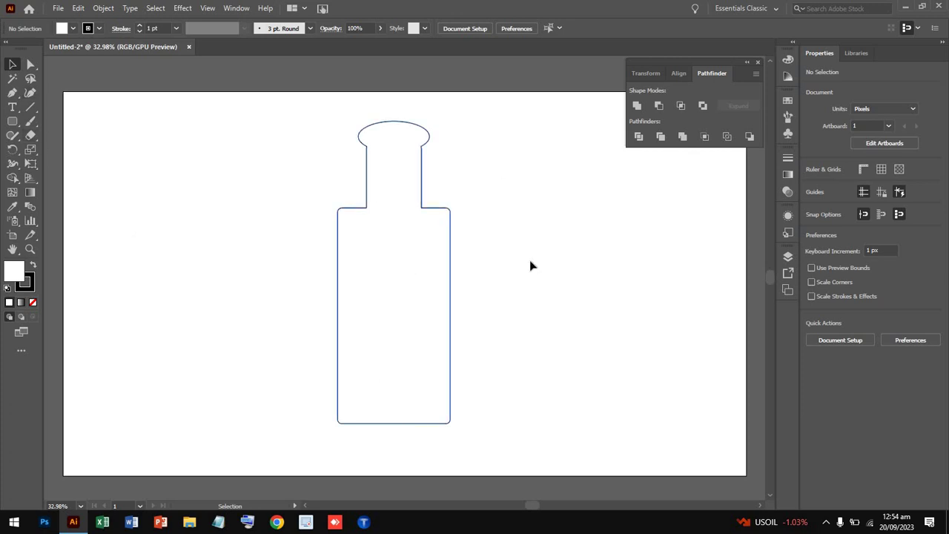
left_click(386, 275)
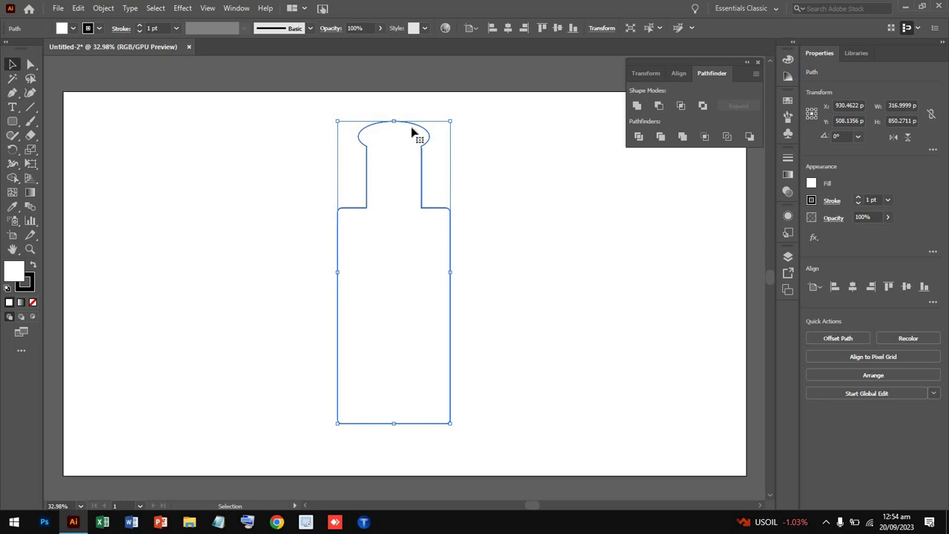
left_click(238, 234)
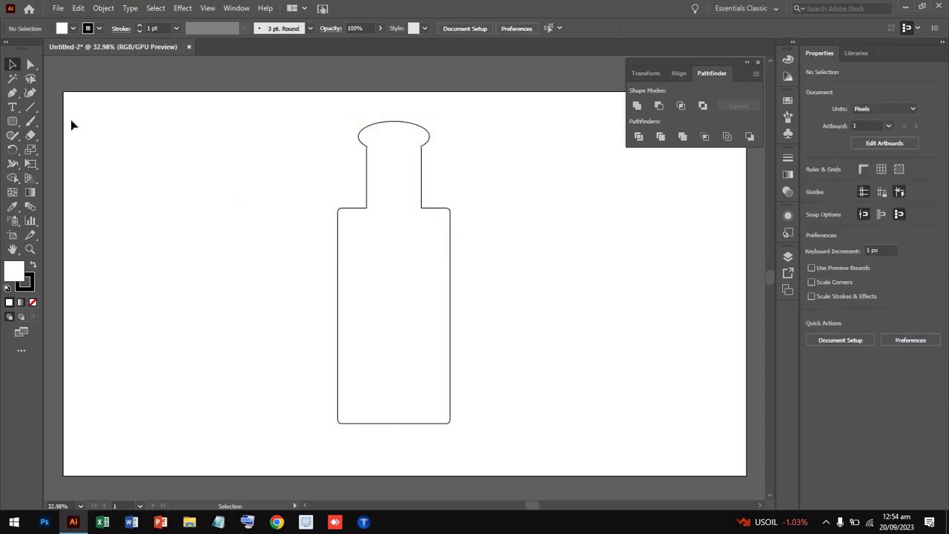
left_click(32, 107)
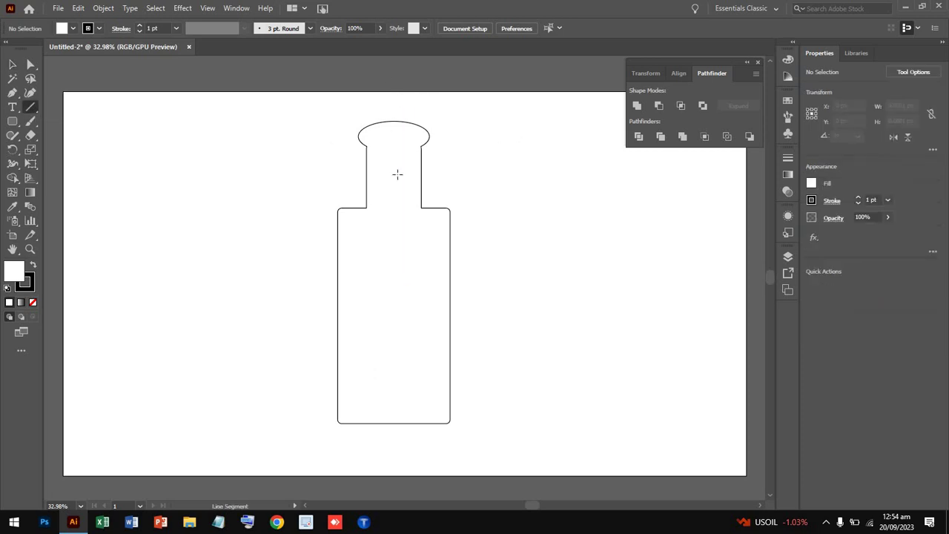
- Draw a vertical line past the bottle's base and centre it horizontally on the bottle
left_click_drag(396, 99, 405, 437)
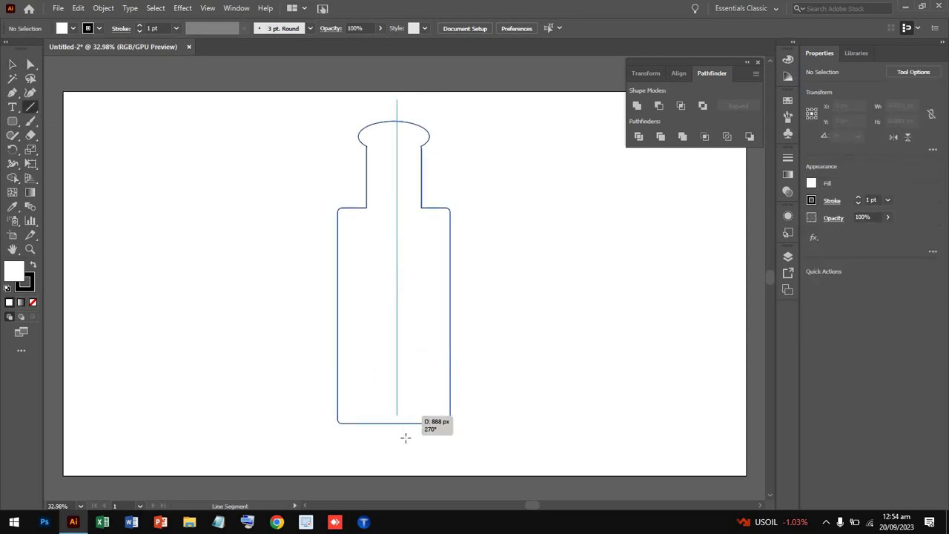
left_click_drag(406, 438, 406, 459)
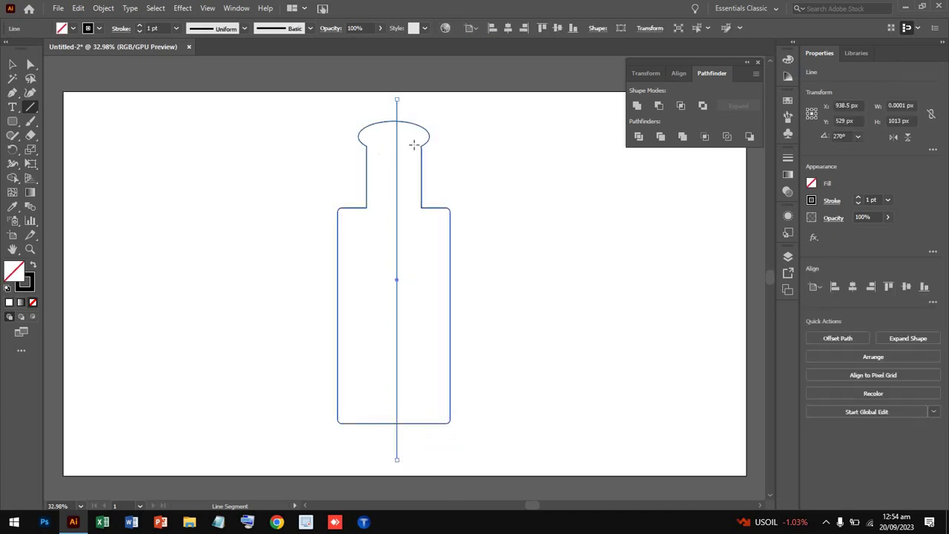
left_click(681, 73)
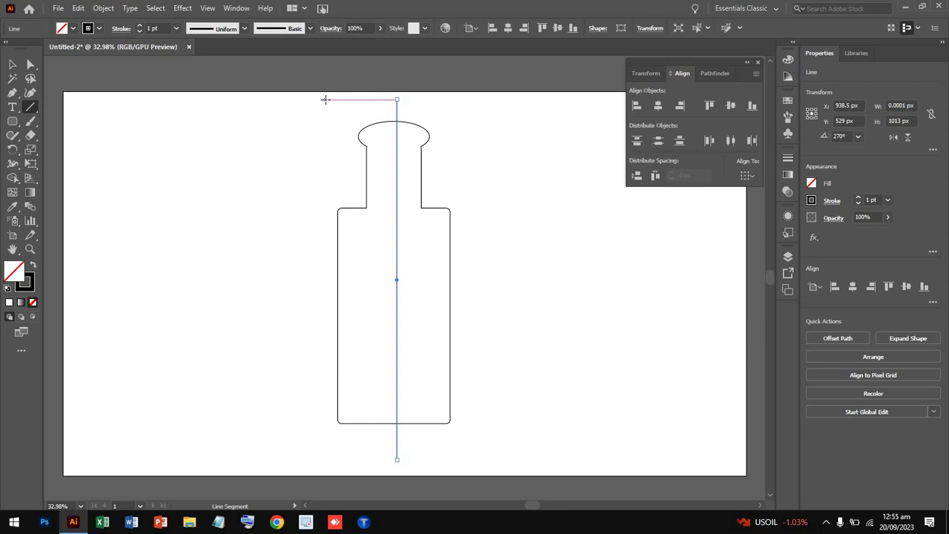
left_click(12, 65)
left_click_drag(277, 95, 521, 385)
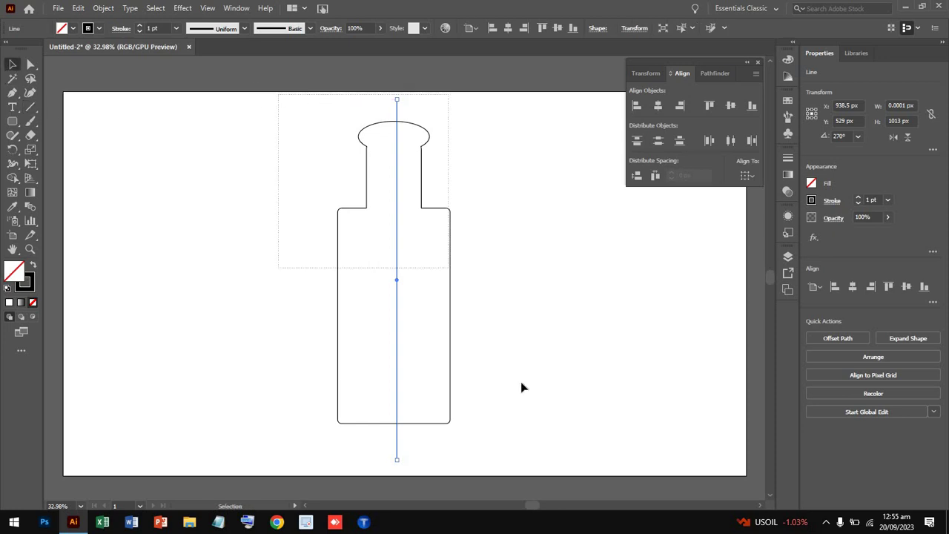
left_click(661, 110)
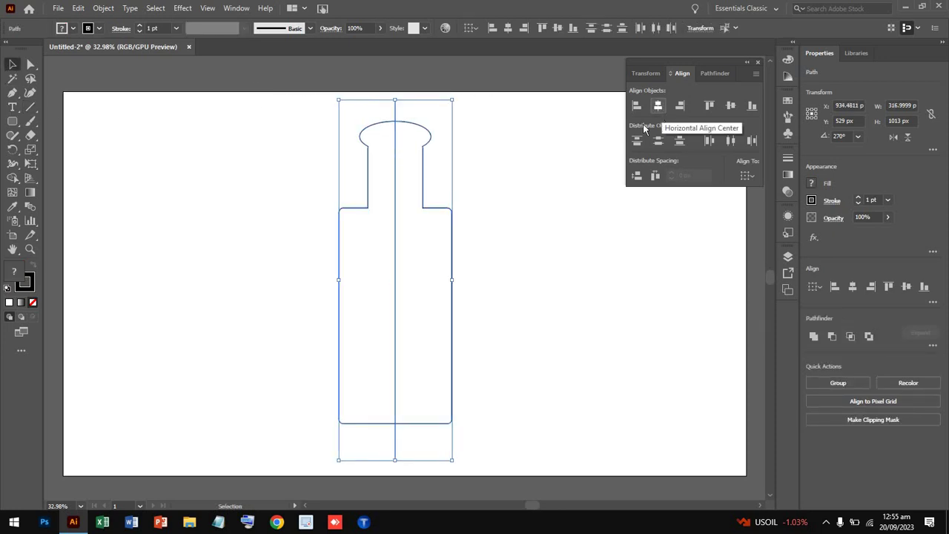
left_click(277, 233)
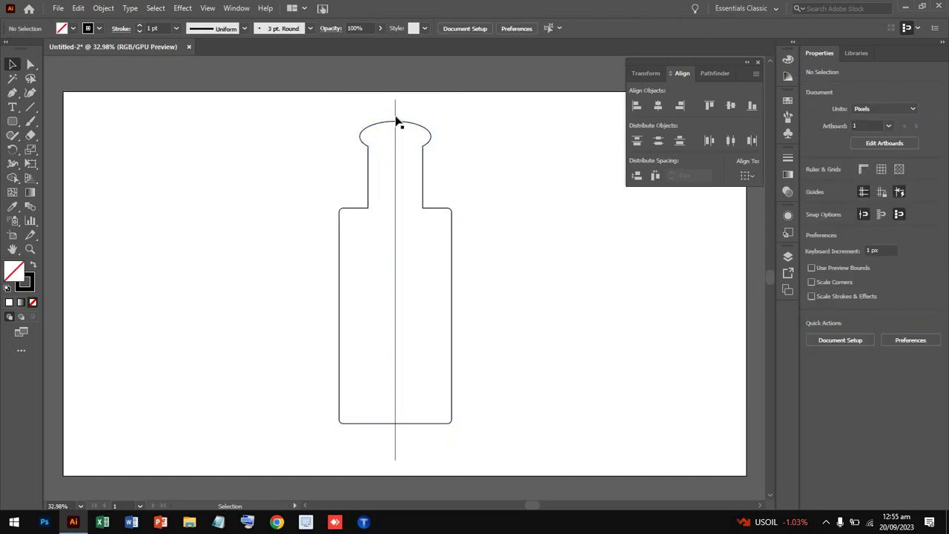
left_click(395, 116)
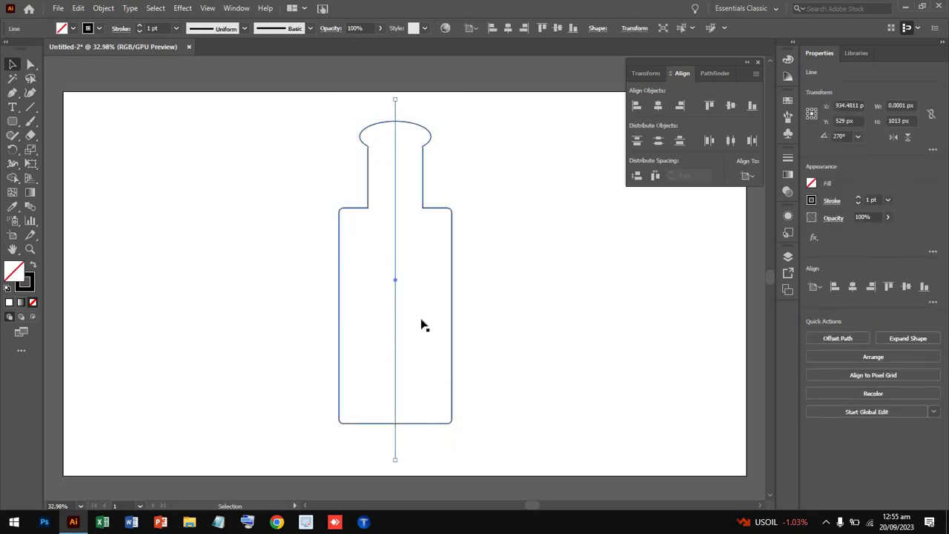
left_click(12, 179)
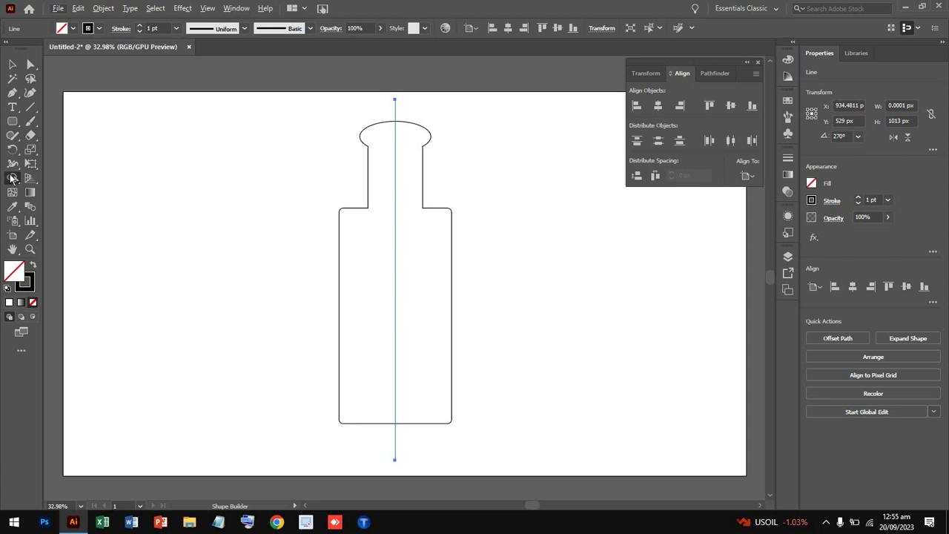
right_click(12, 178)
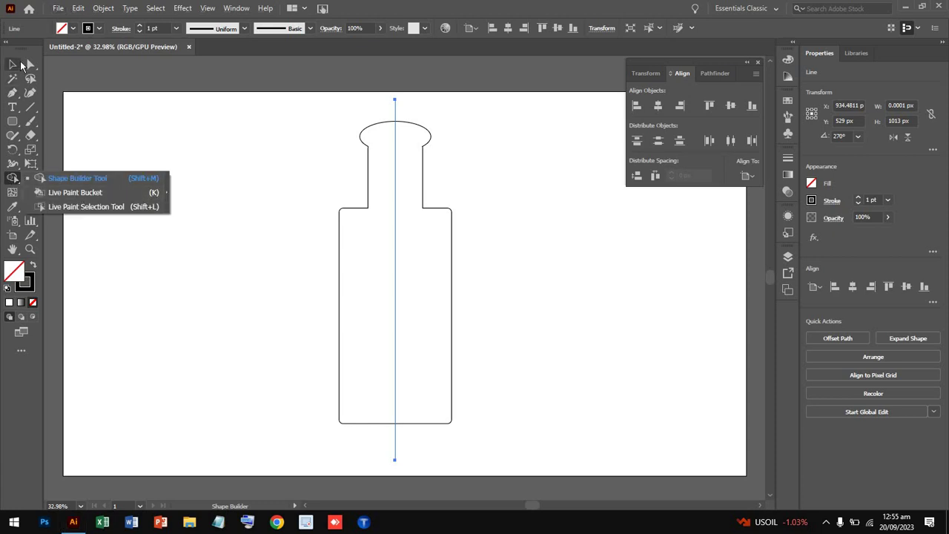
left_click(22, 66)
left_click_drag(551, 362, 220, 239)
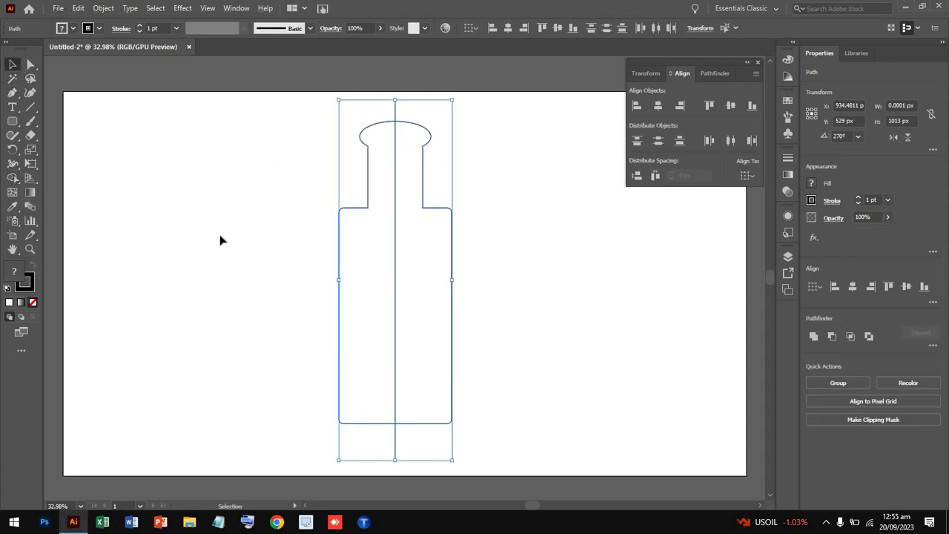
left_click(12, 178)
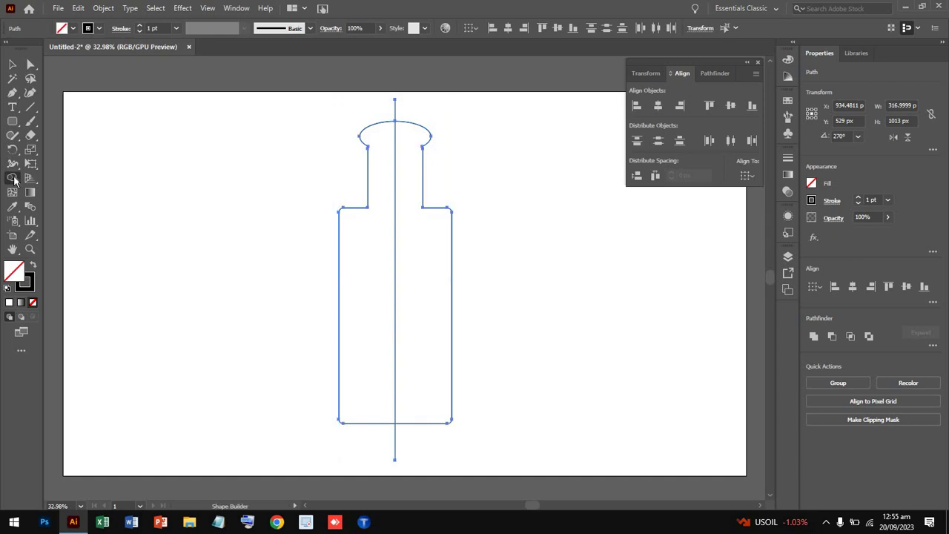
left_click(374, 285, "alt")
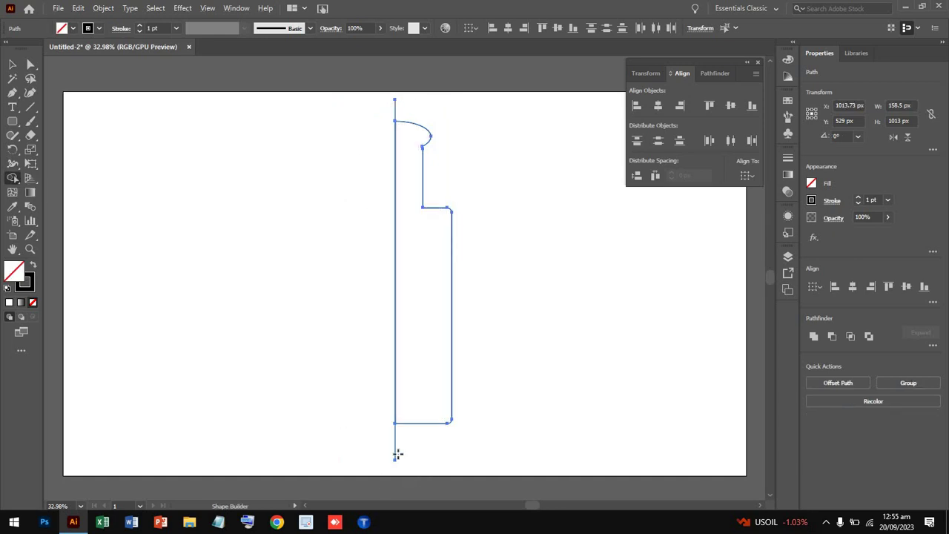
key("ctrl+d")
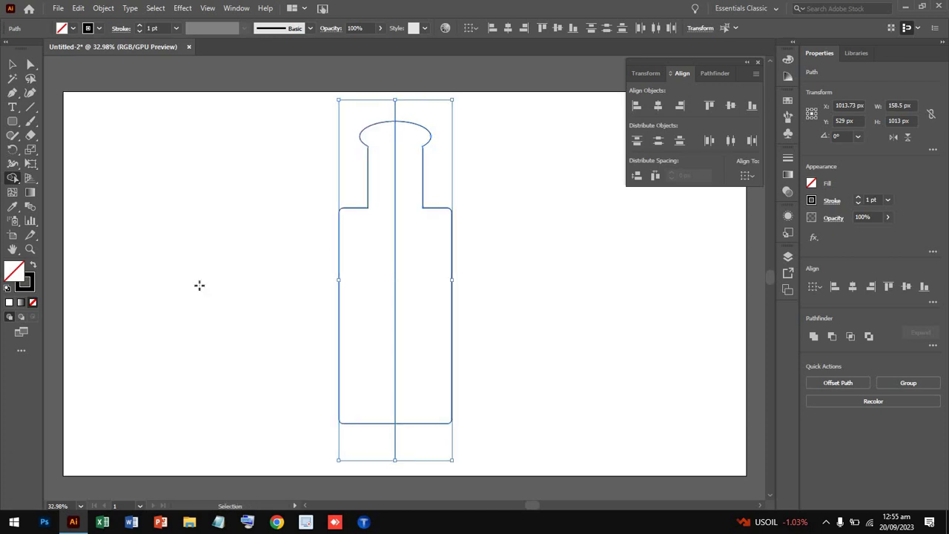
- Divide the bottle along the centre line with Pathfinder and ungroup the two halves
left_click(12, 66)
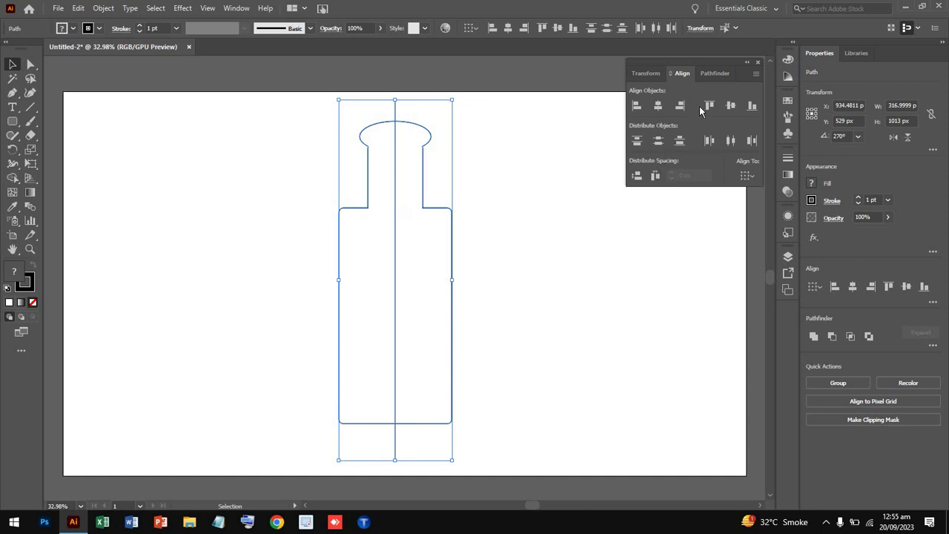
left_click(714, 75)
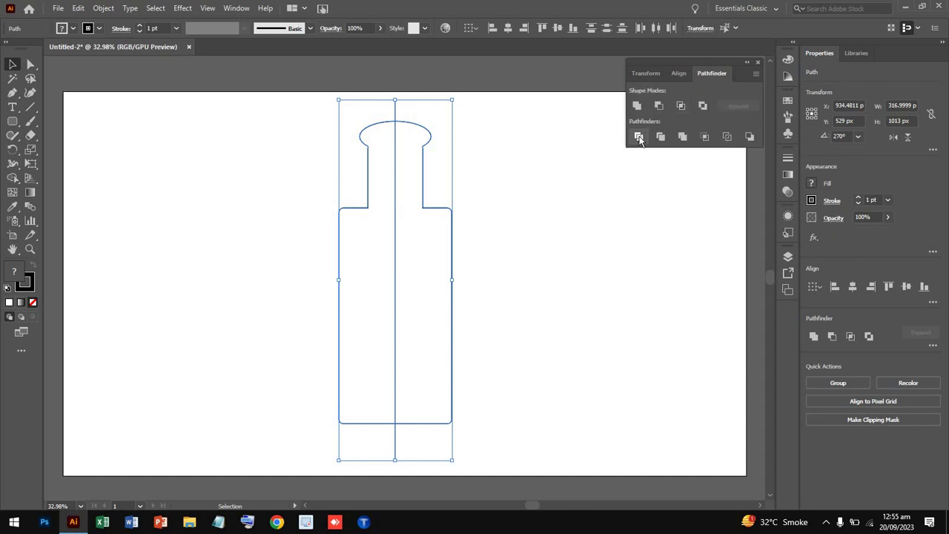
left_click(638, 137)
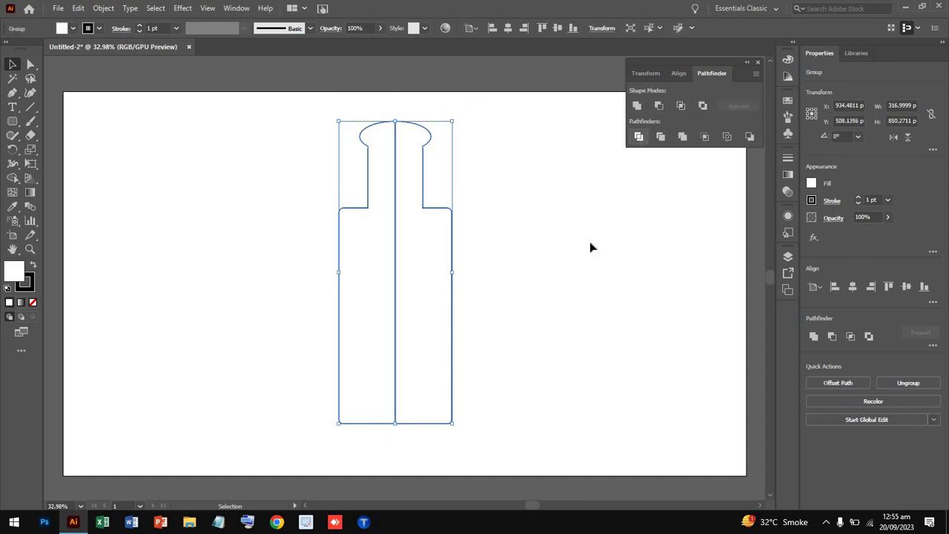
left_click(565, 265)
left_click(368, 297)
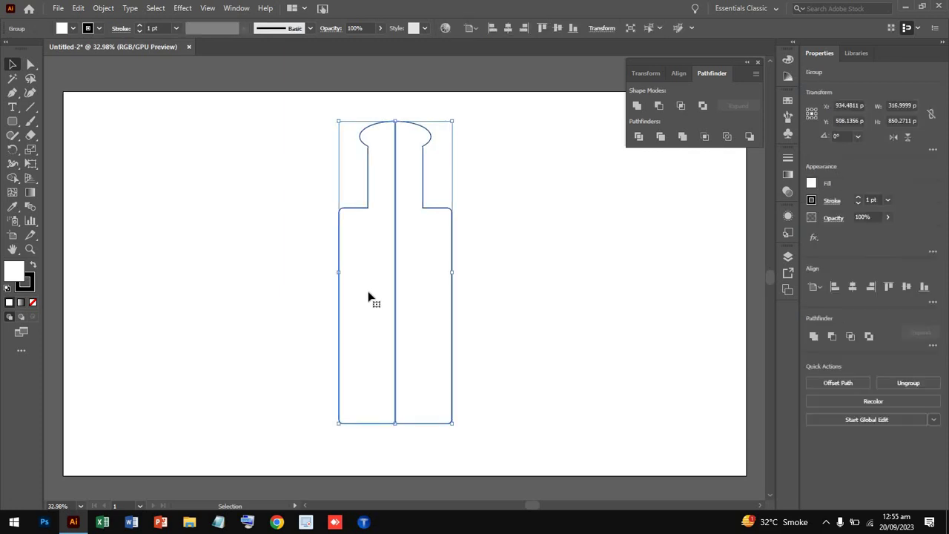
right_click(369, 294)
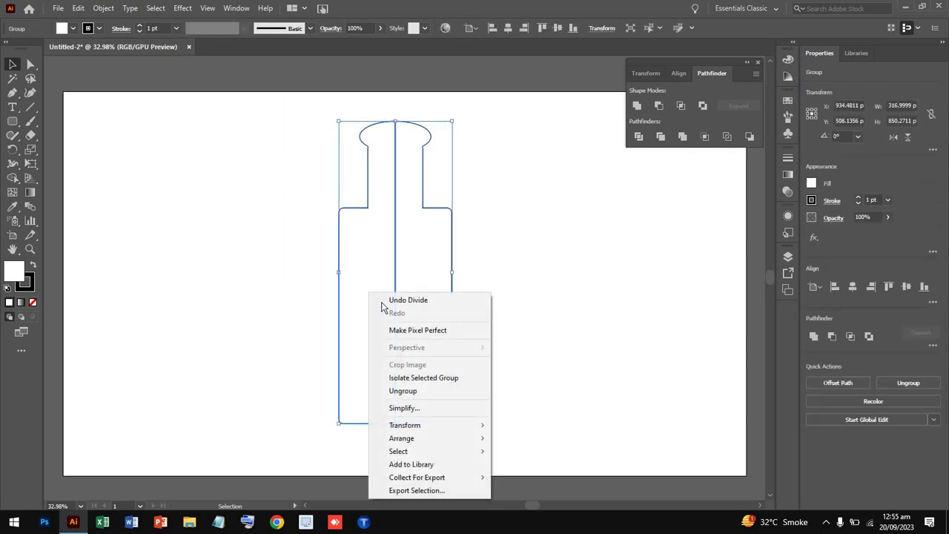
left_click(426, 390)
- Move the left bottle half aside and reselect it
double_click(339, 338)
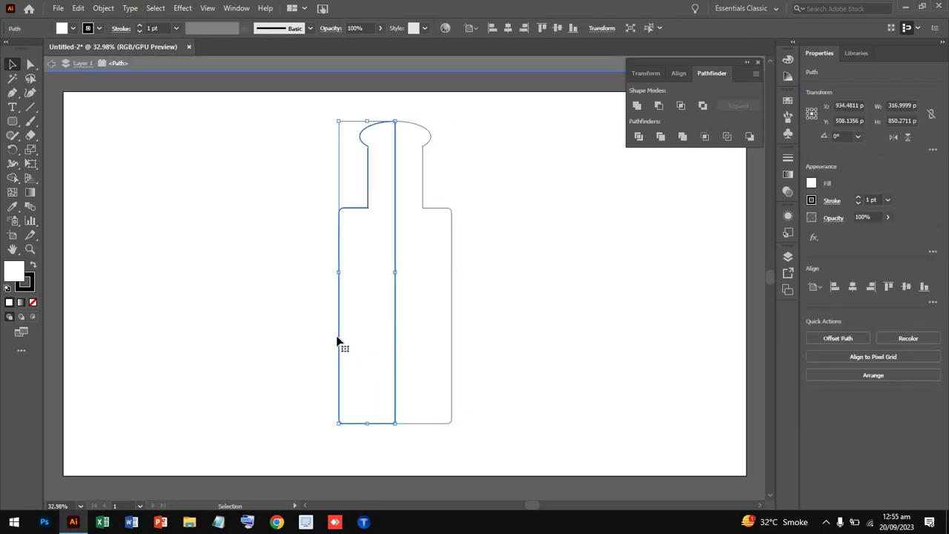
left_click_drag(343, 338, 205, 310)
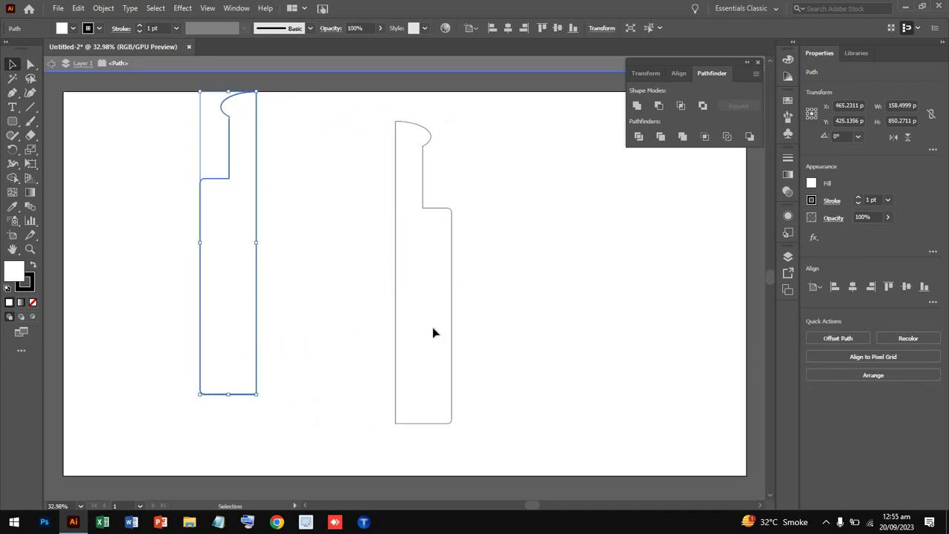
left_click(518, 322)
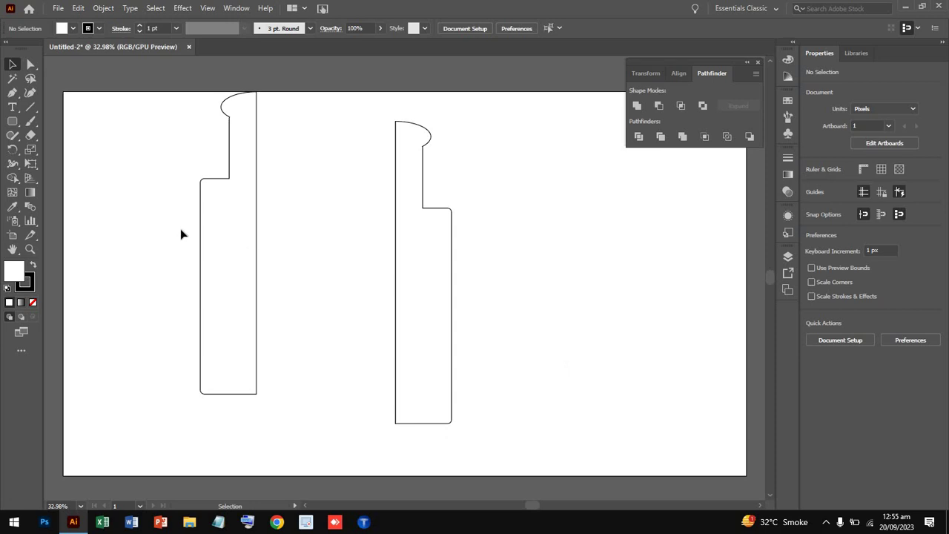
left_click_drag(180, 233, 306, 298)
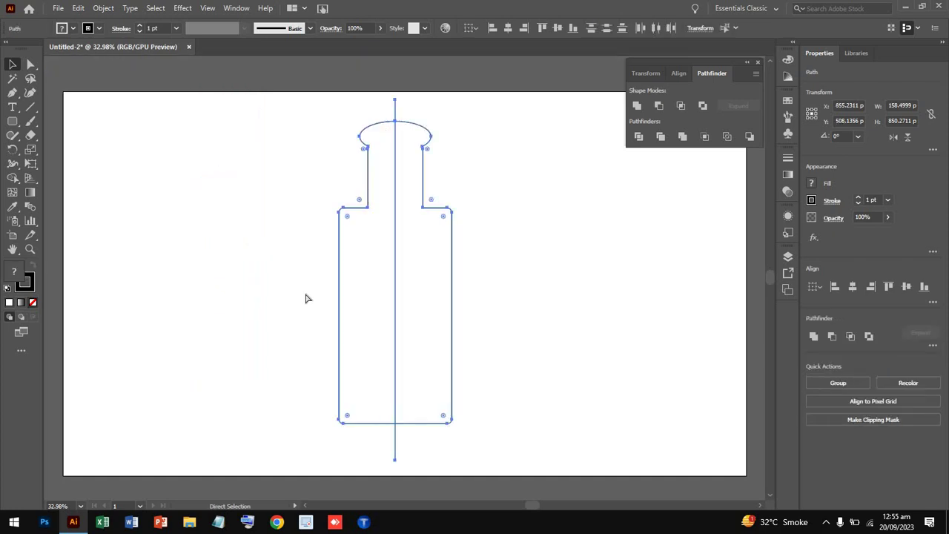
- Undo to separate shapes, centre them horizontally, and round the body's corners
key("ctrl+z")
key("ctrl+z")
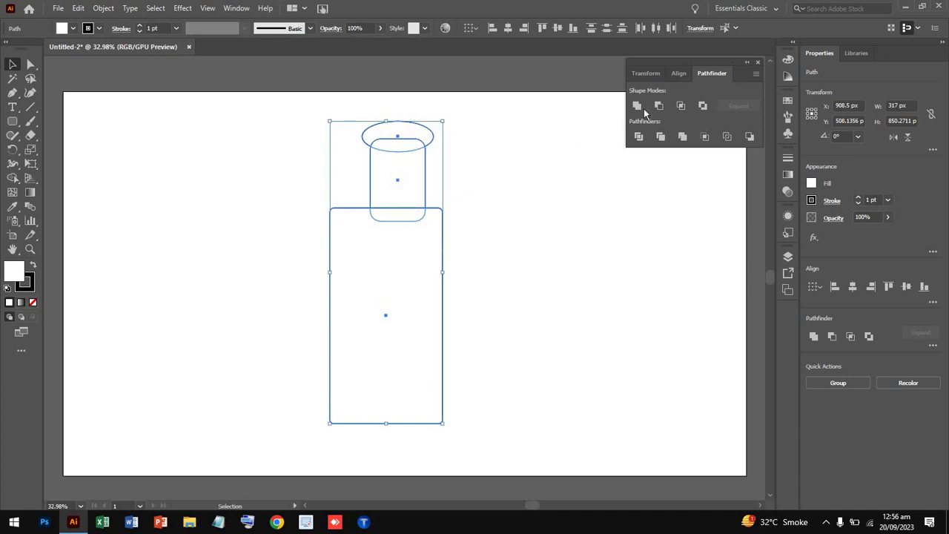
left_click(677, 75)
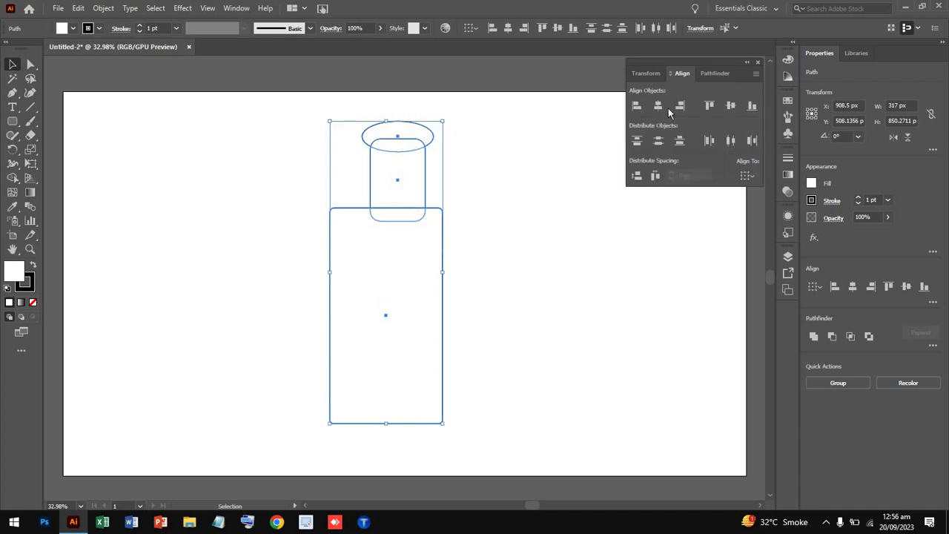
left_click(658, 107)
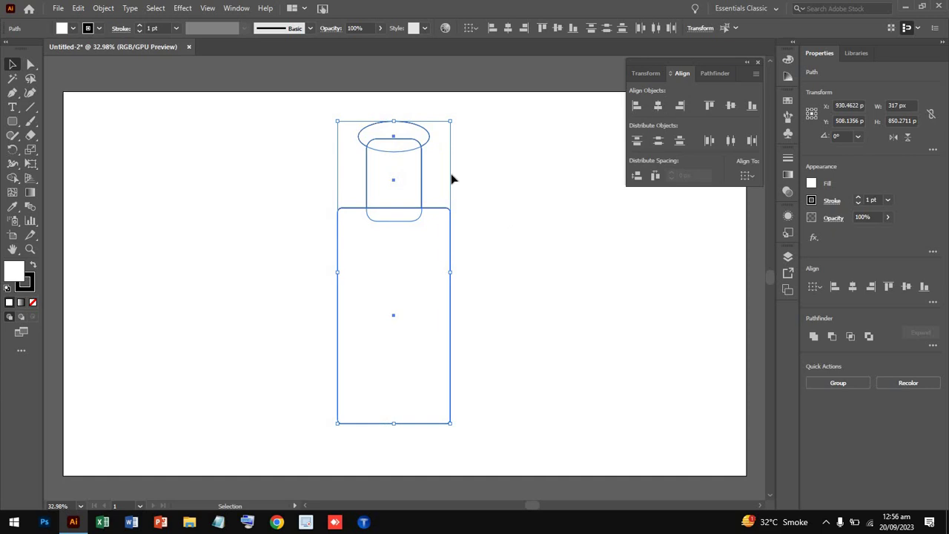
left_click(507, 316)
left_click(402, 313)
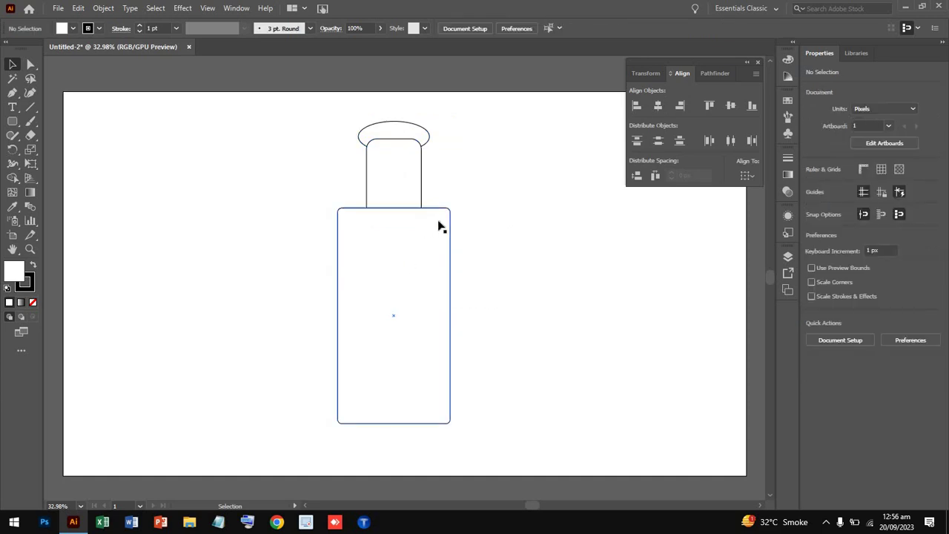
left_click_drag(442, 217, 431, 229)
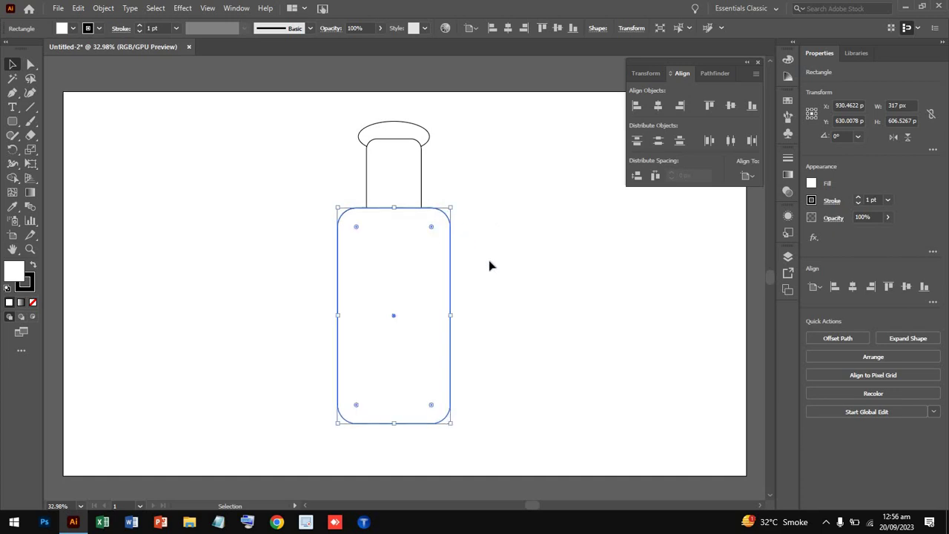
left_click(489, 267)
- Select cap, neck and body and unite them into one bottle shape
left_click(413, 153)
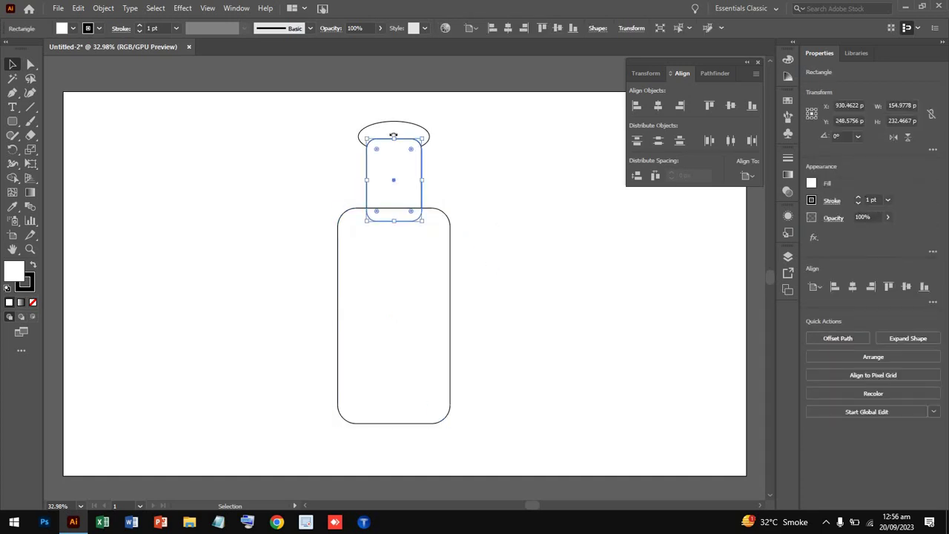
left_click(382, 127, "shift")
left_click(447, 252, "shift")
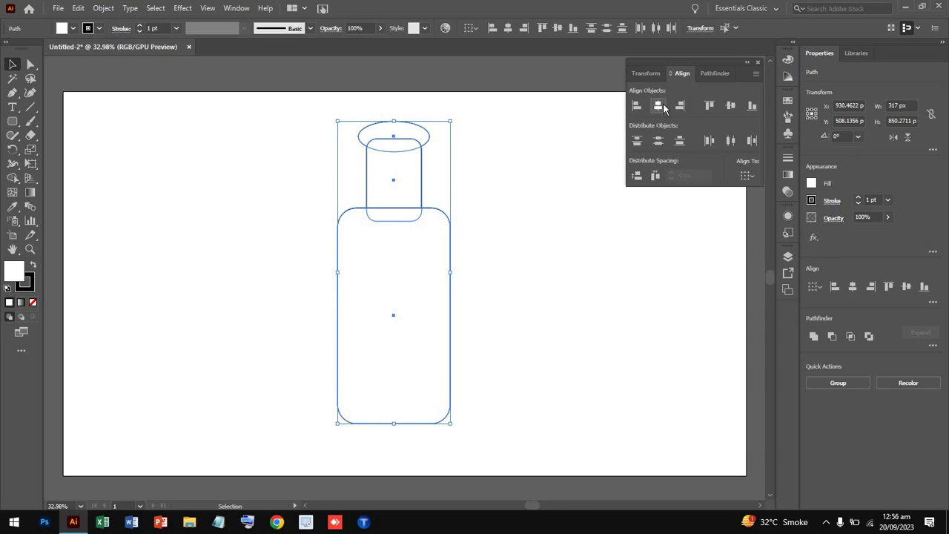
left_click(708, 77)
left_click(636, 106)
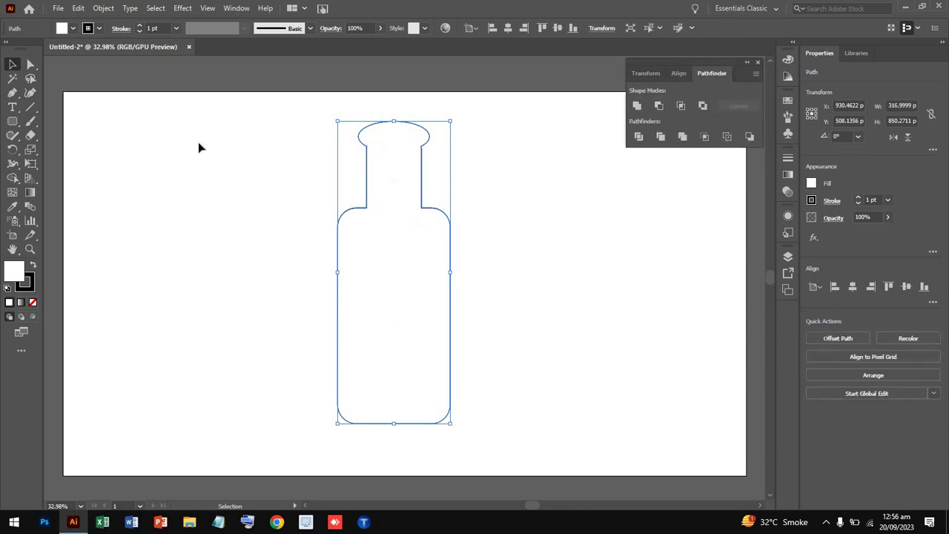
- Set the bottle's stroke to None and its fill to solid red
left_click(97, 29)
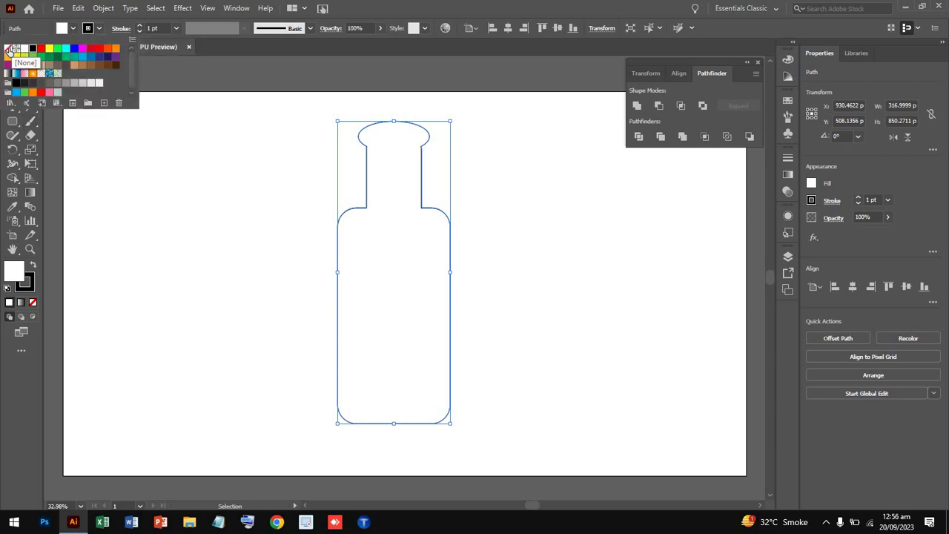
left_click(8, 49)
left_click(61, 29)
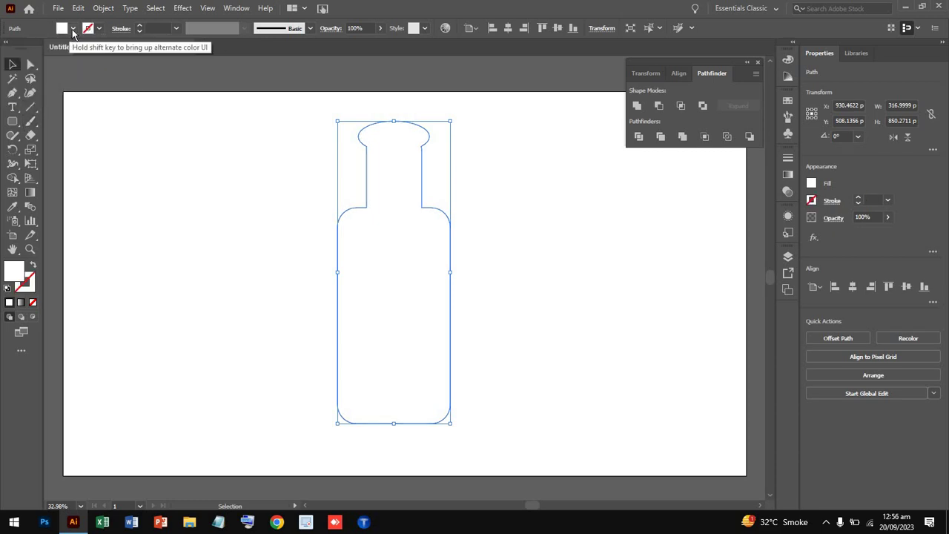
left_click(73, 28)
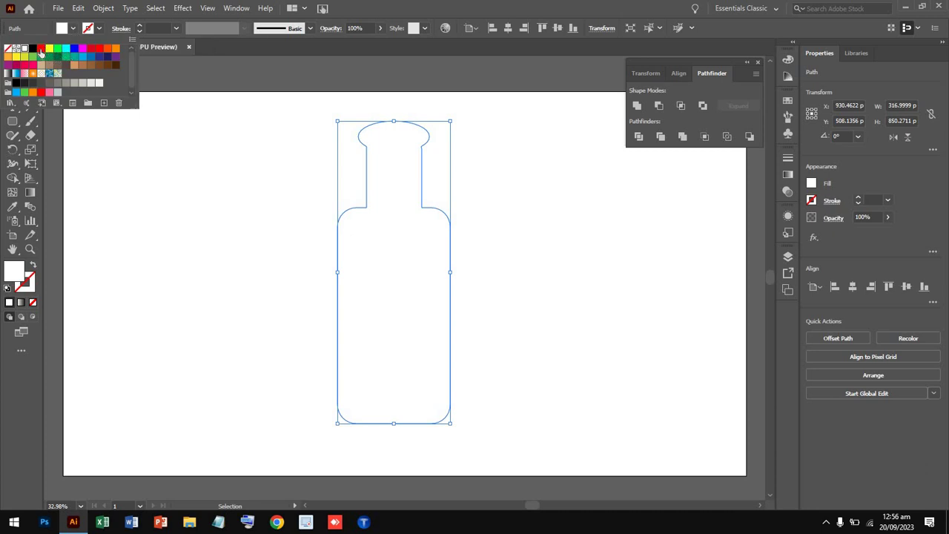
left_click(42, 49)
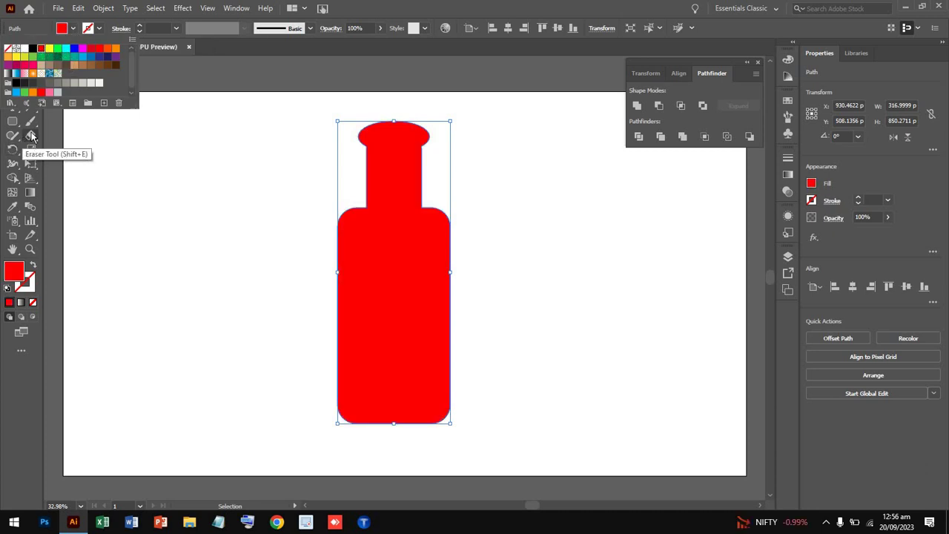
key("Escape")
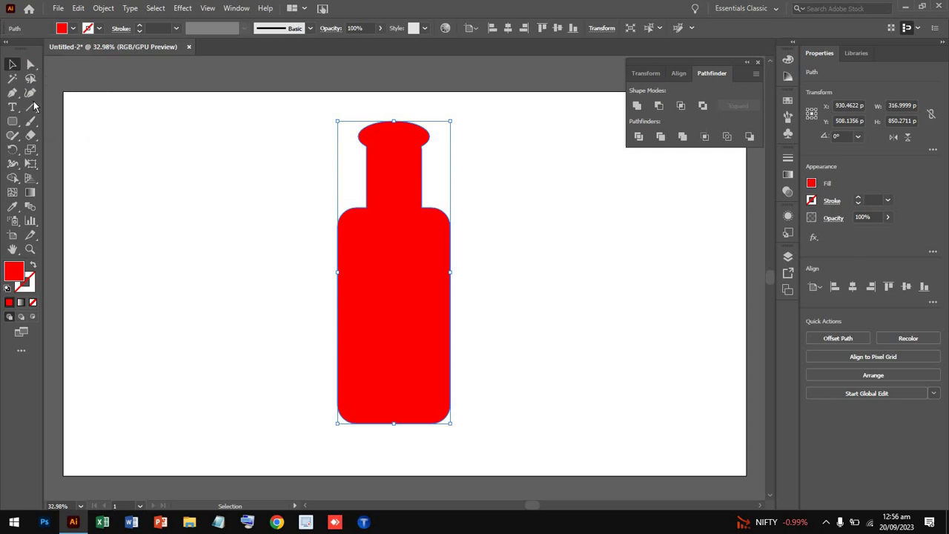
left_click(30, 107)
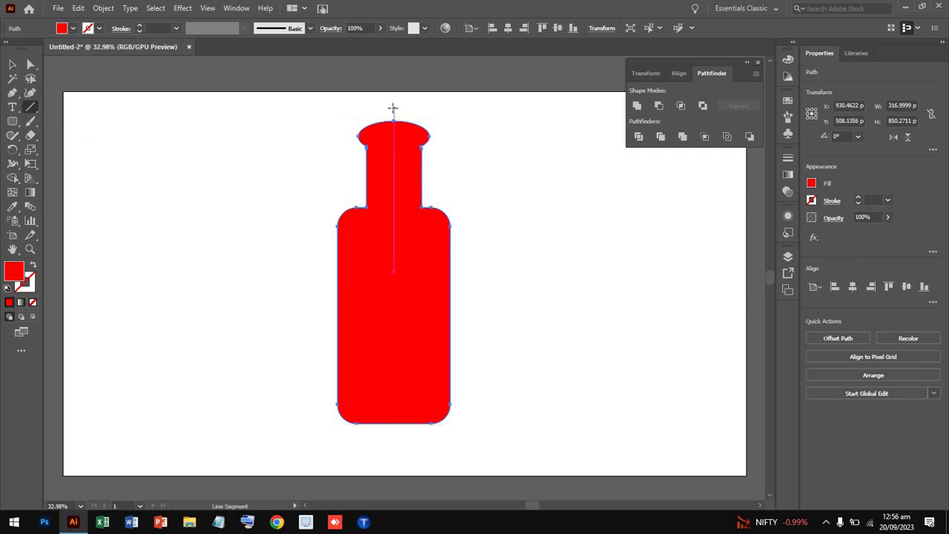
- Draw a vertical line through the bottle, centre it horizontally, and Pathfinder-Divide the bottle along it
left_click_drag(393, 108, 378, 453)
key("v")
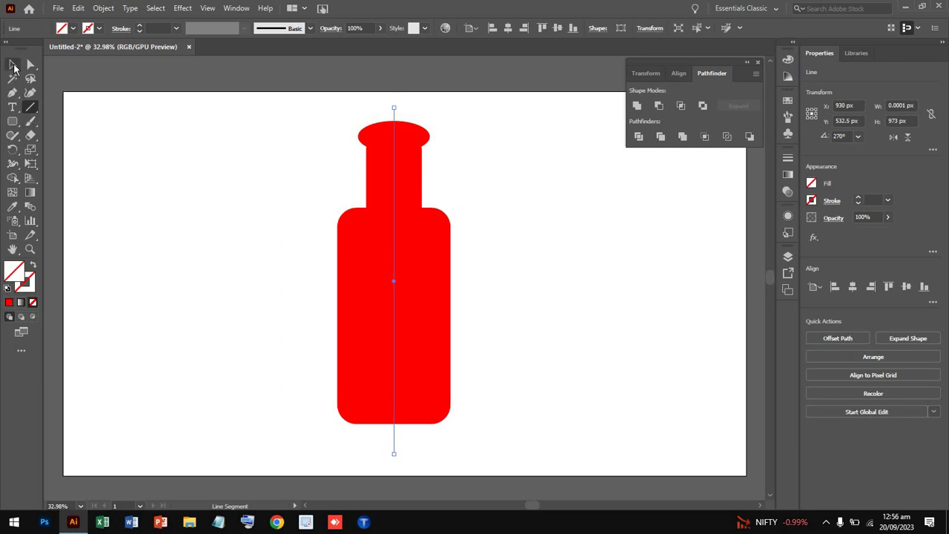
key("ctrl+a")
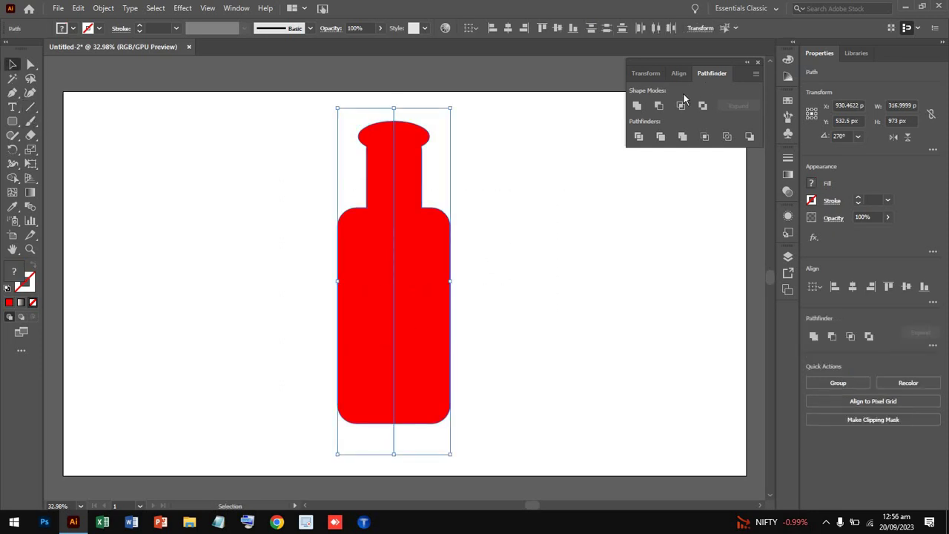
left_click(678, 73)
left_click(658, 106)
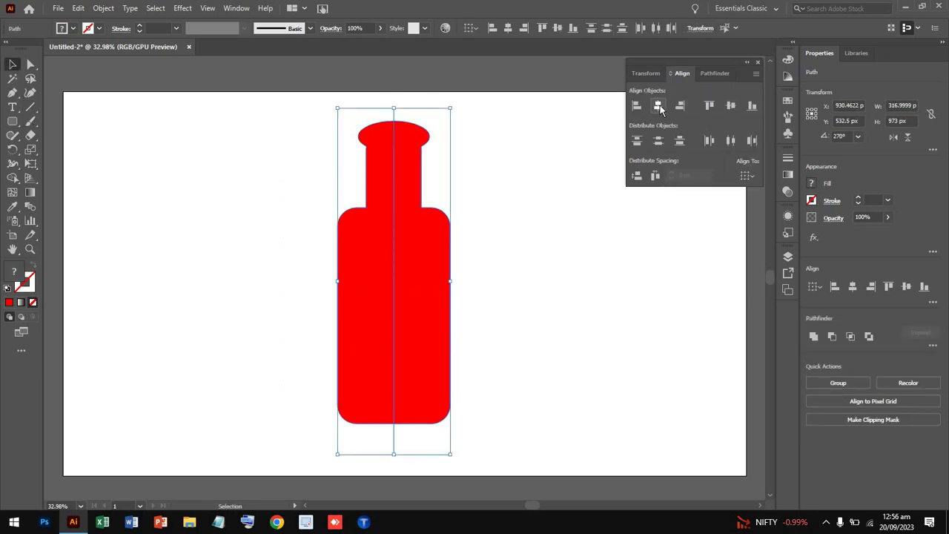
left_click(716, 71)
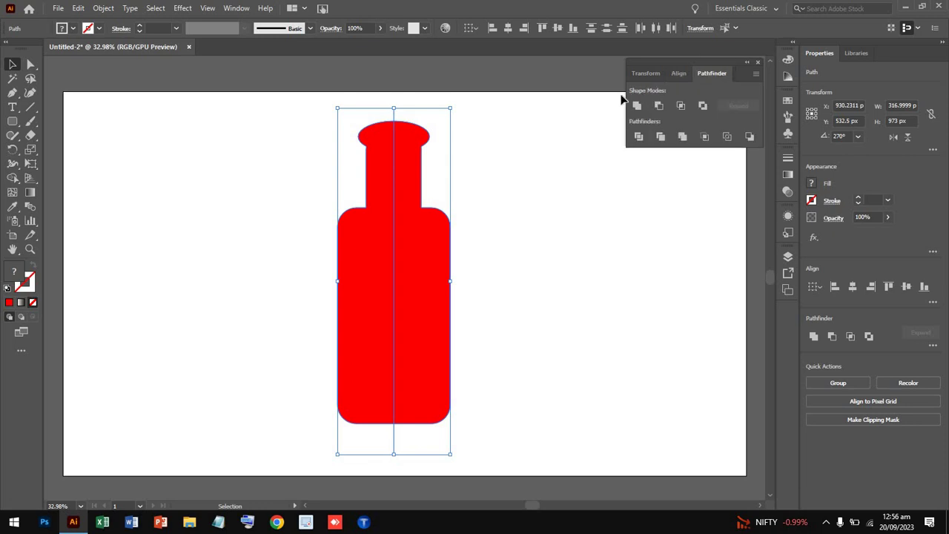
left_click(638, 137)
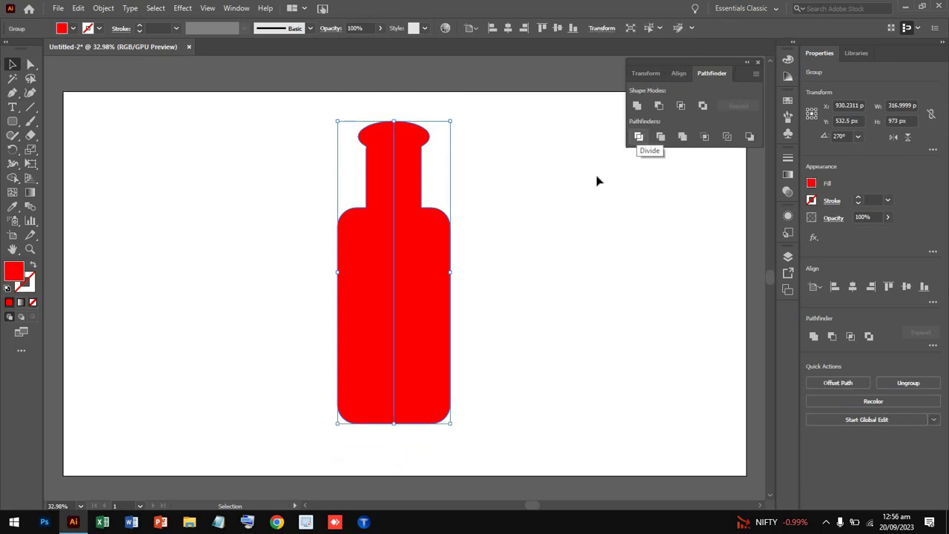
- Ungroup the divided halves, delete the left half, and select the remaining right half
left_click(529, 222)
left_click(371, 277)
right_click(371, 276)
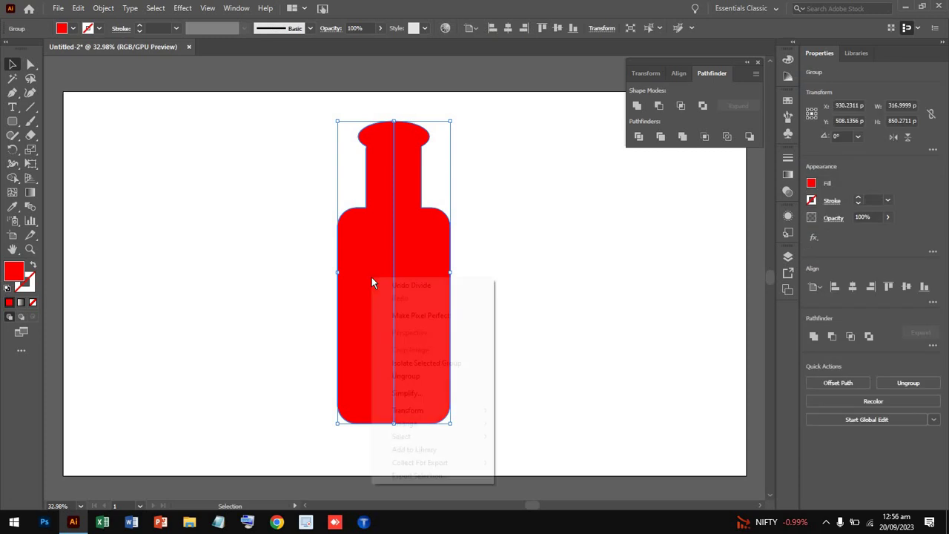
left_click(438, 376)
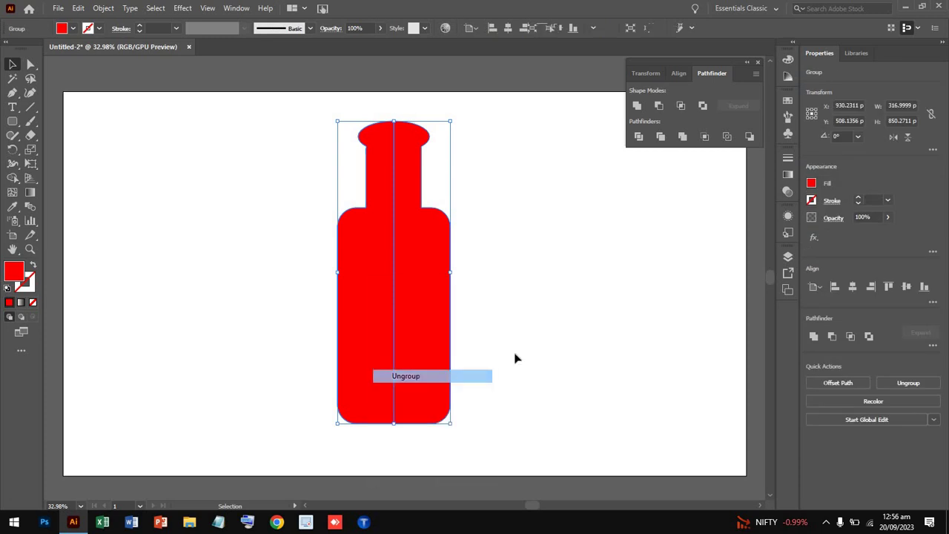
left_click(535, 354)
left_click(355, 336)
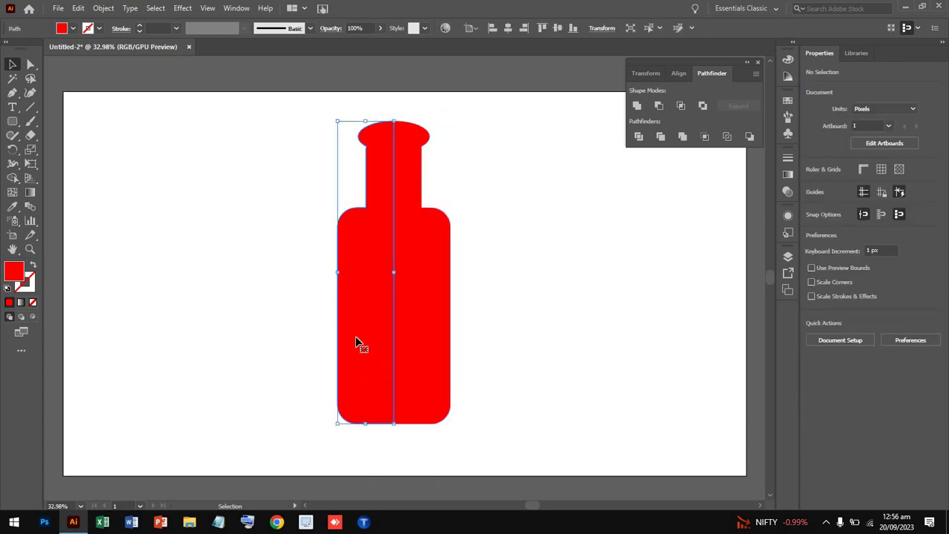
left_click_drag(357, 342, 274, 336)
key("Delete")
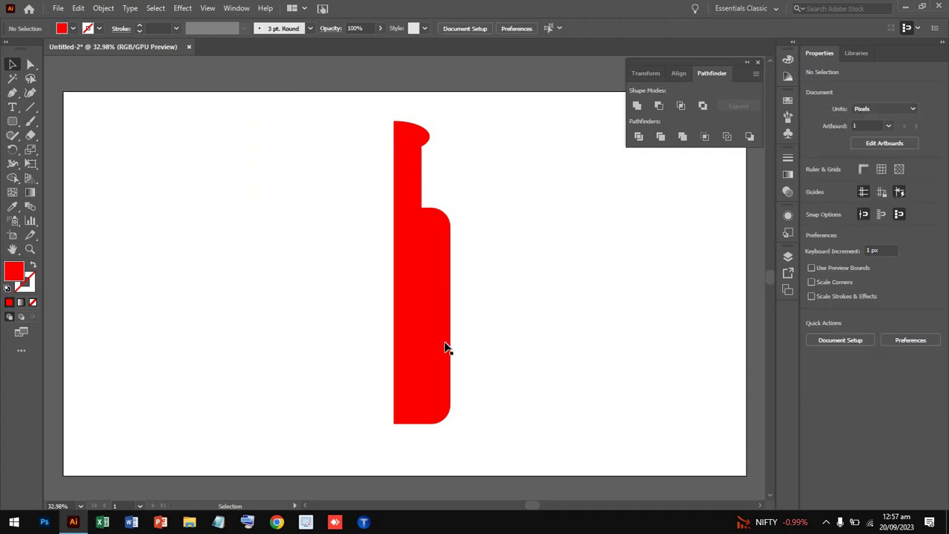
left_click(449, 363)
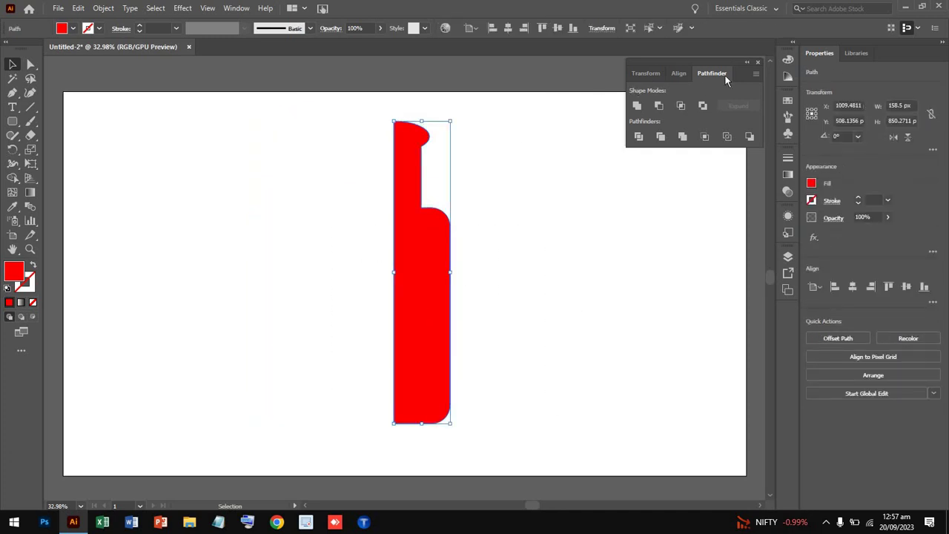
- Close the floating panels and apply Effect > 3D > Revolve to the bottle profile
left_click(748, 64)
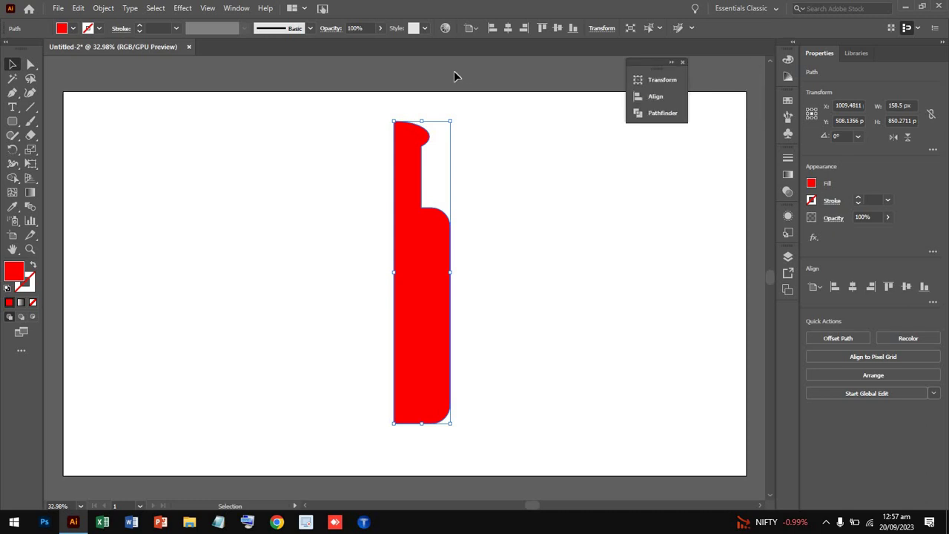
left_click(683, 64)
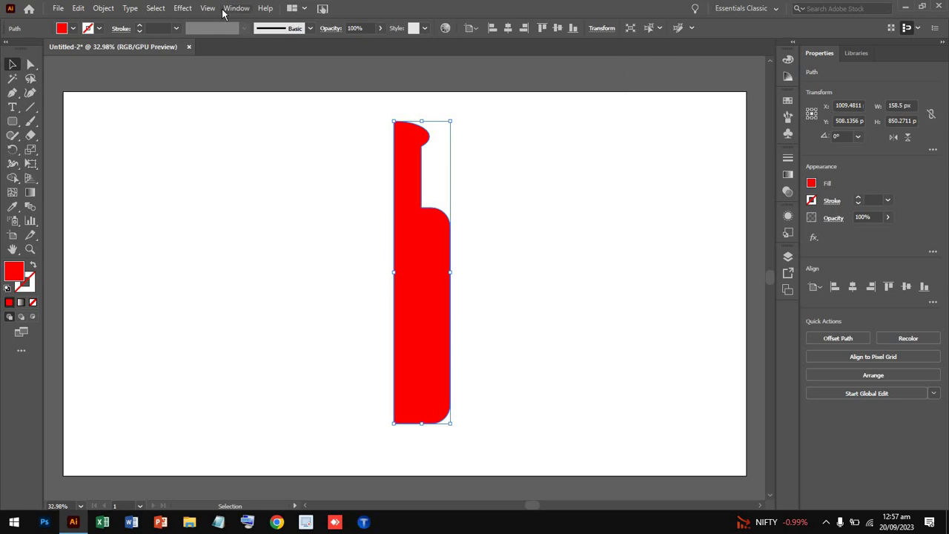
left_click(183, 8)
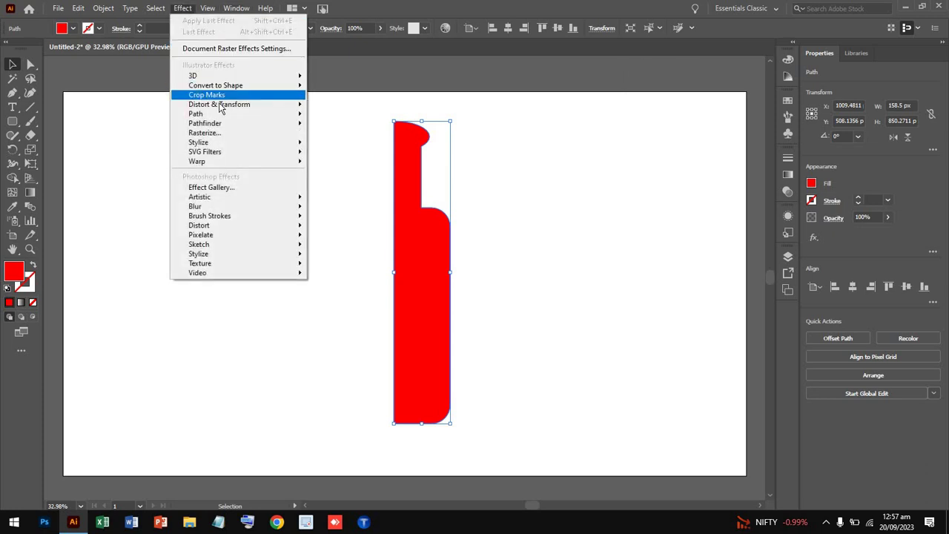
mouse_move(193, 75)
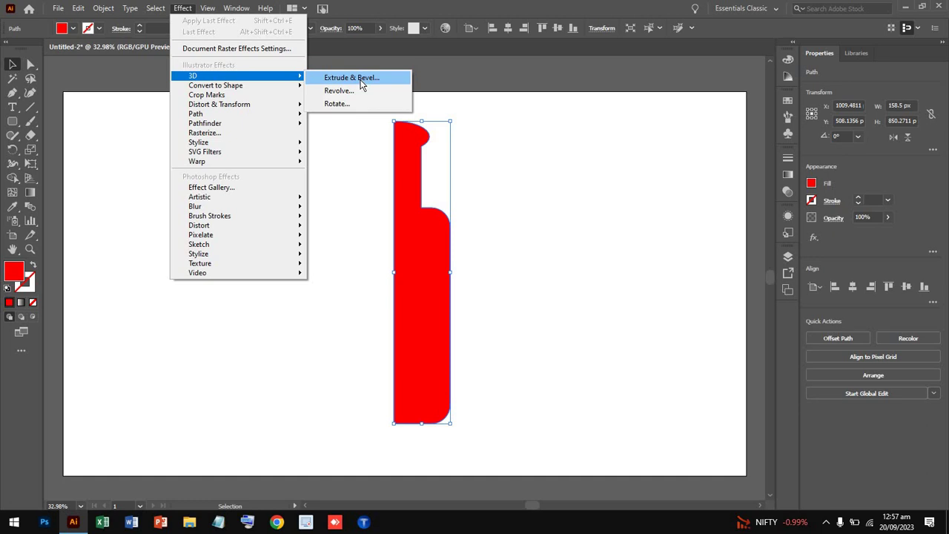
left_click(367, 90)
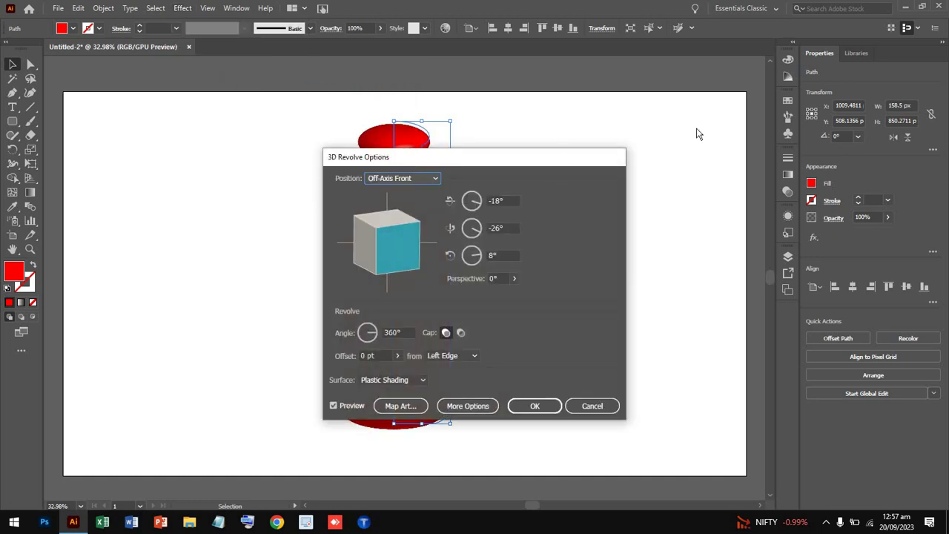
left_click_drag(561, 158, 812, 103)
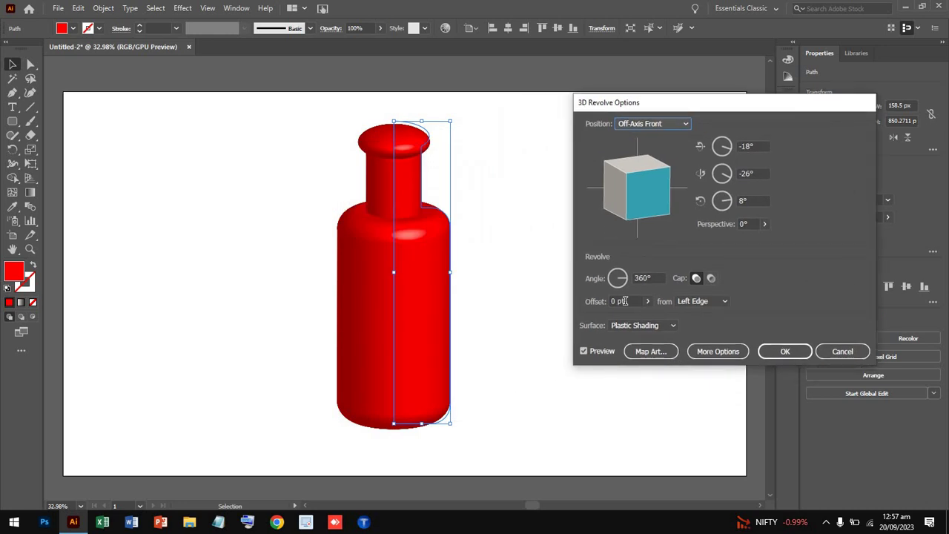
- Set the revolve position to Off-Axis Front and the angle to 360°
left_click_drag(652, 181, 652, 184)
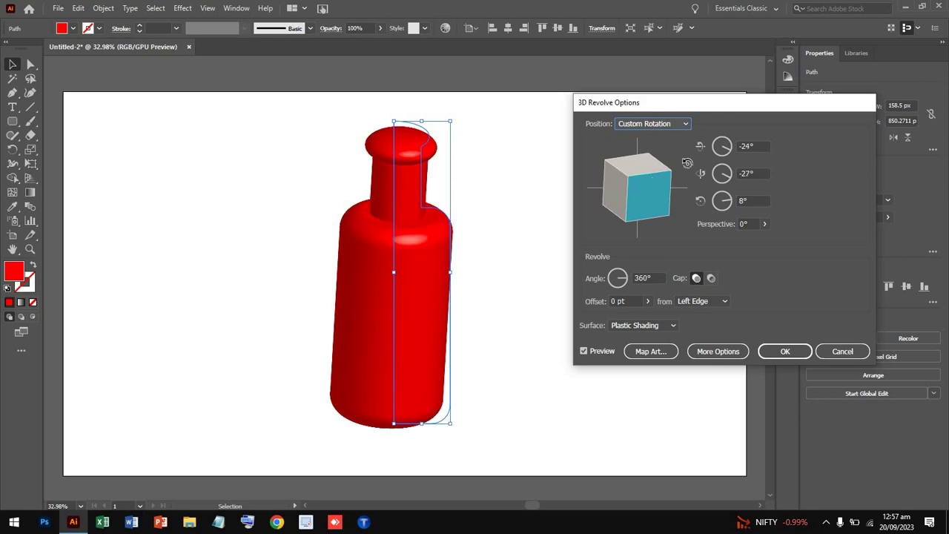
left_click(681, 125)
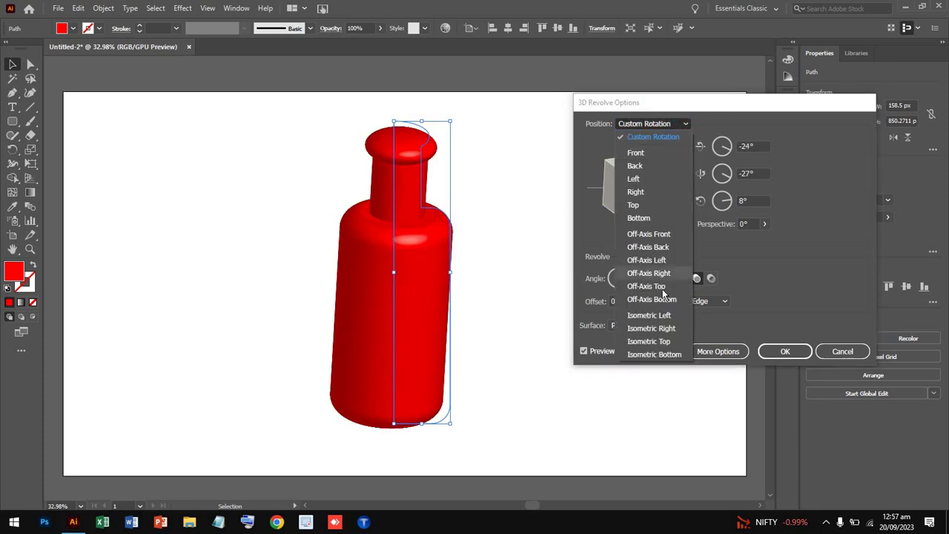
left_click(664, 234)
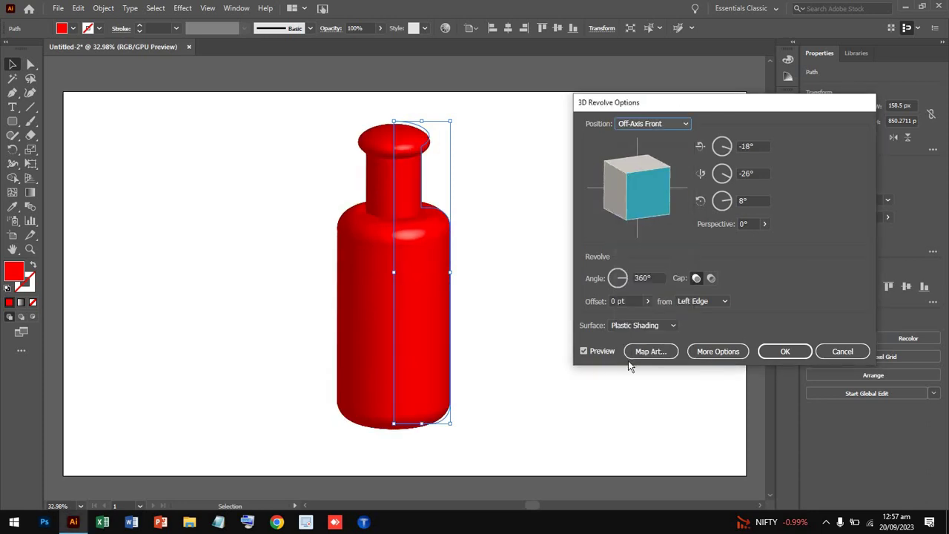
left_click(626, 278)
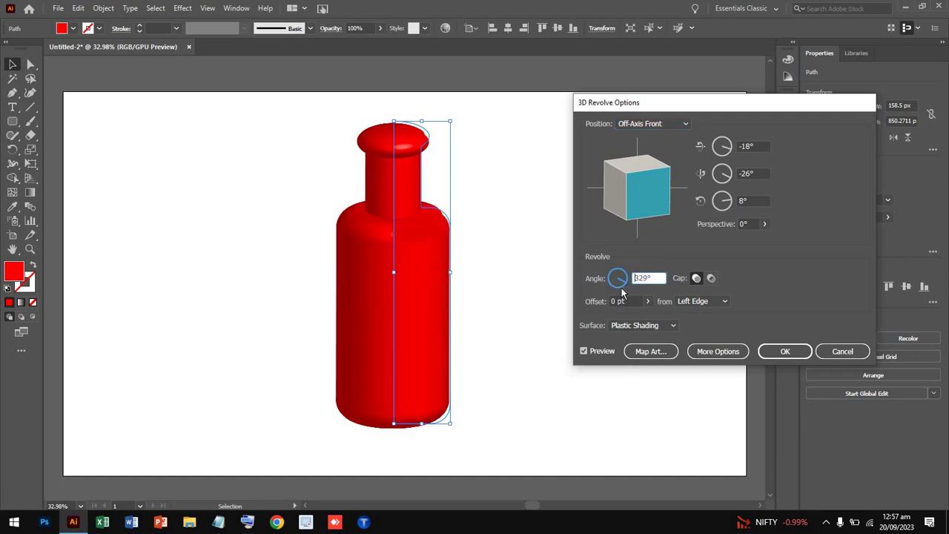
left_click(624, 278)
scroll(624, 286, "down", 2)
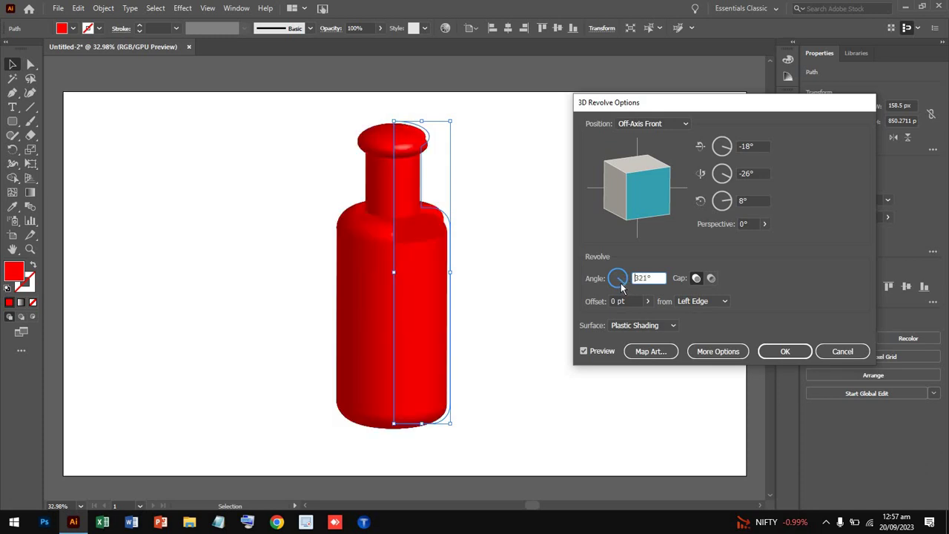
scroll(624, 285, "down", 3)
scroll(624, 285, "down", 2)
scroll(624, 285, "down", 3)
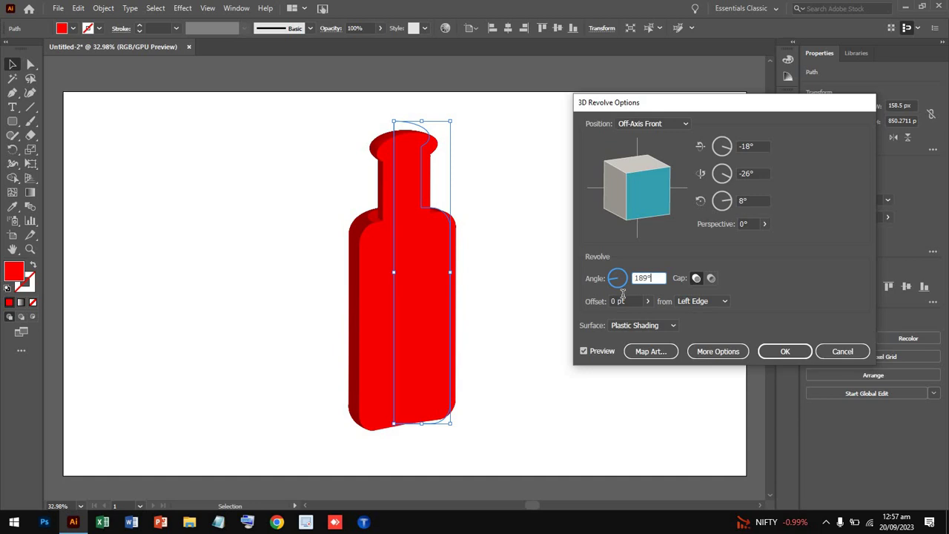
type("360")
key("Return")
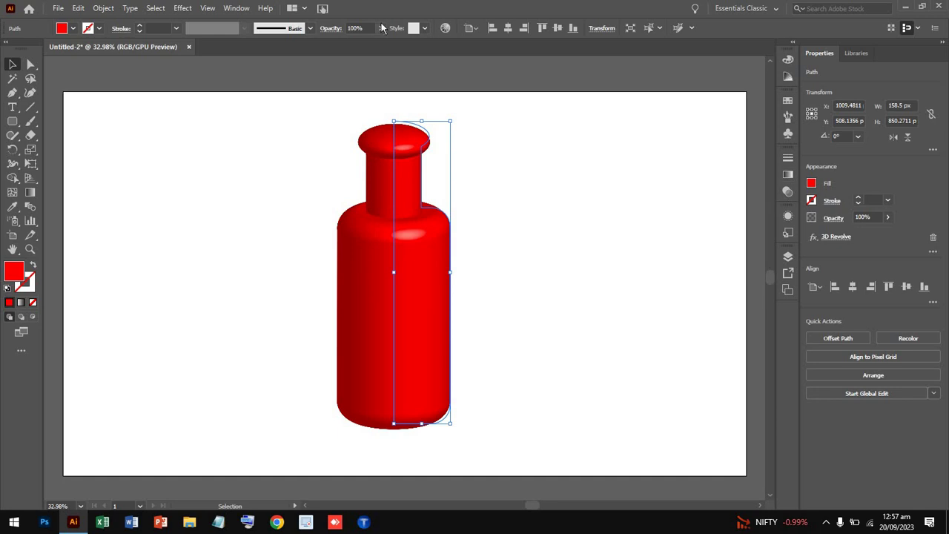
left_click(236, 8)
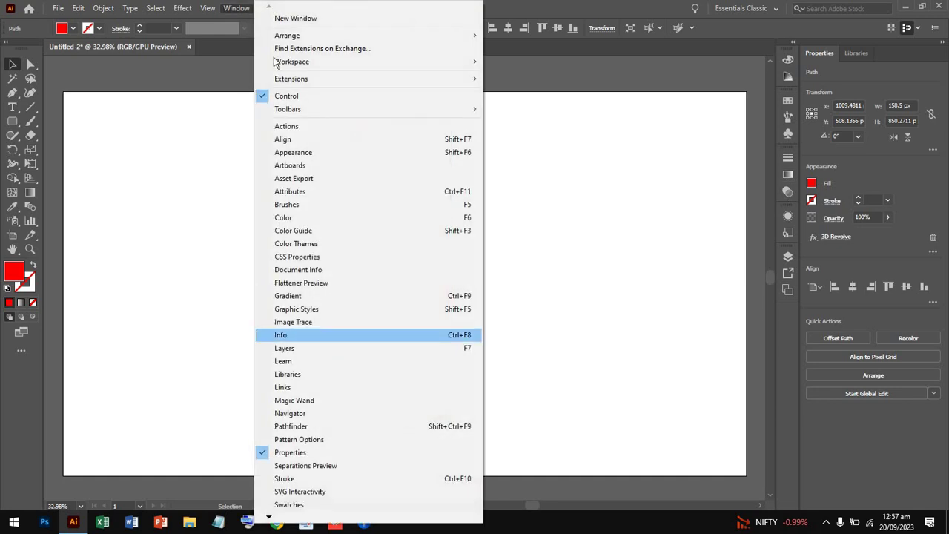
left_click(273, 152)
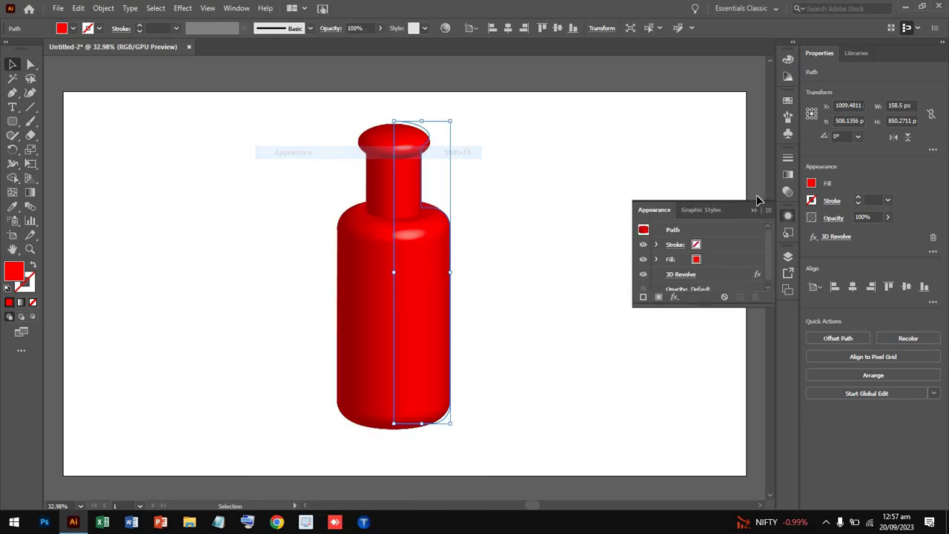
left_click(679, 275)
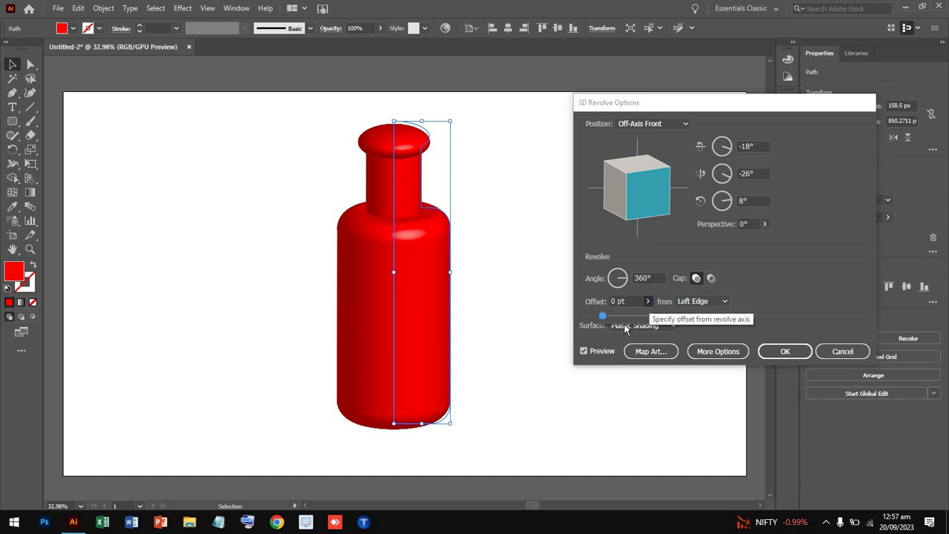
left_click(647, 301)
left_click_drag(600, 317, 600, 316)
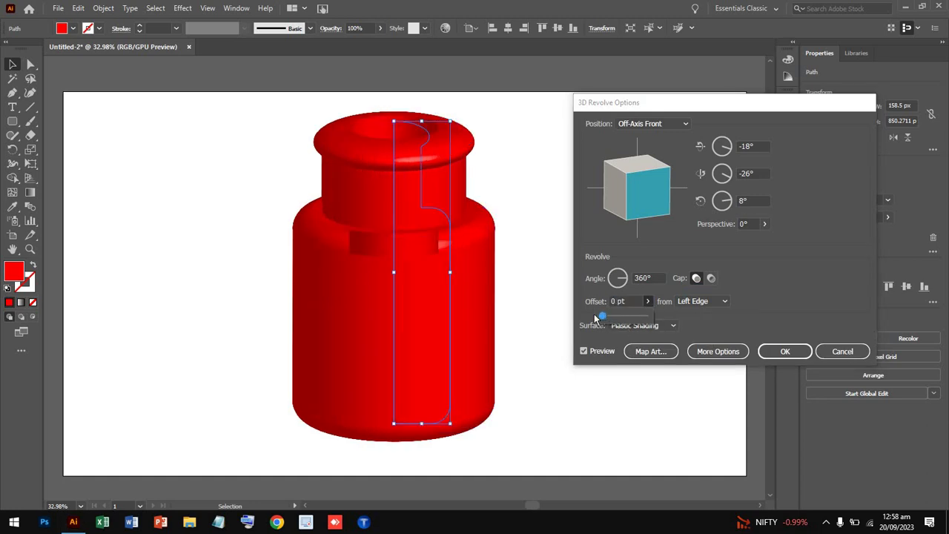
left_click(715, 299)
left_click(703, 327)
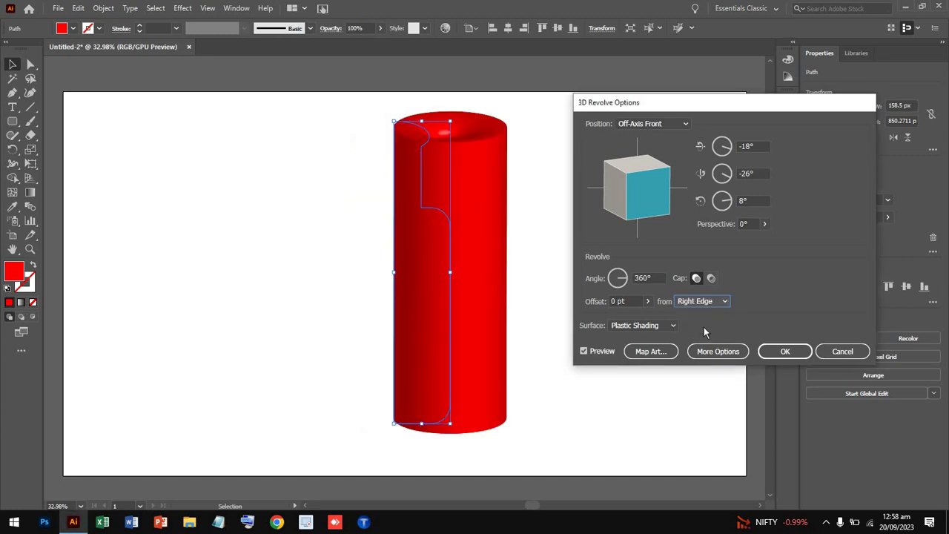
left_click(709, 302)
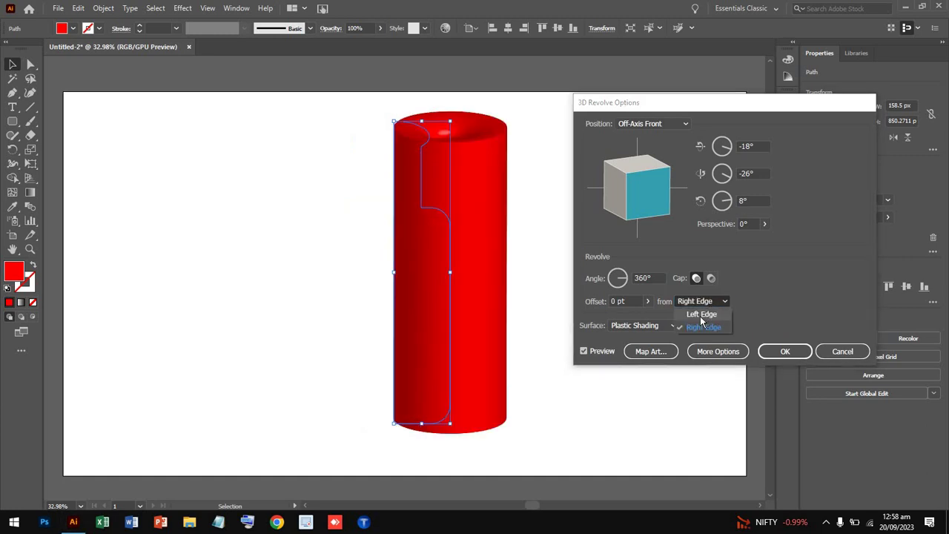
left_click(701, 316)
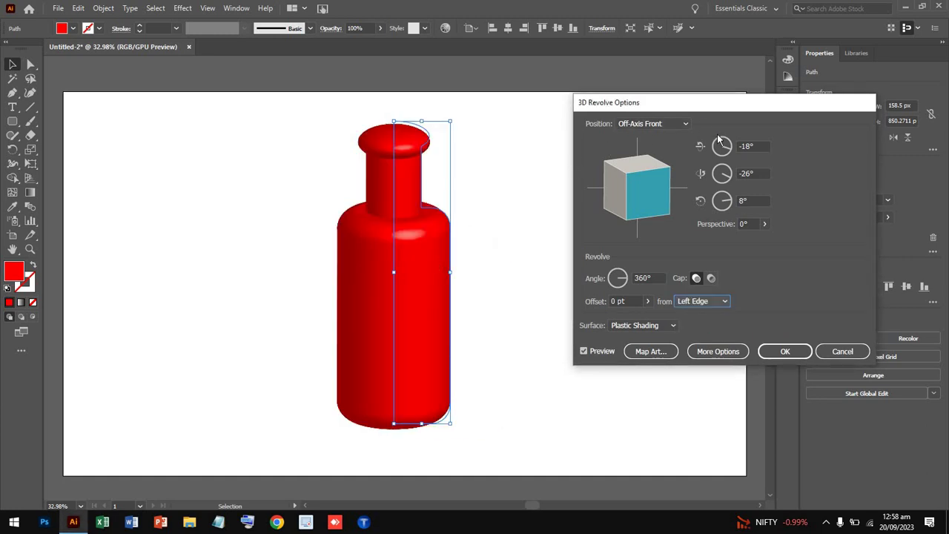
left_click(710, 279)
left_click(697, 279)
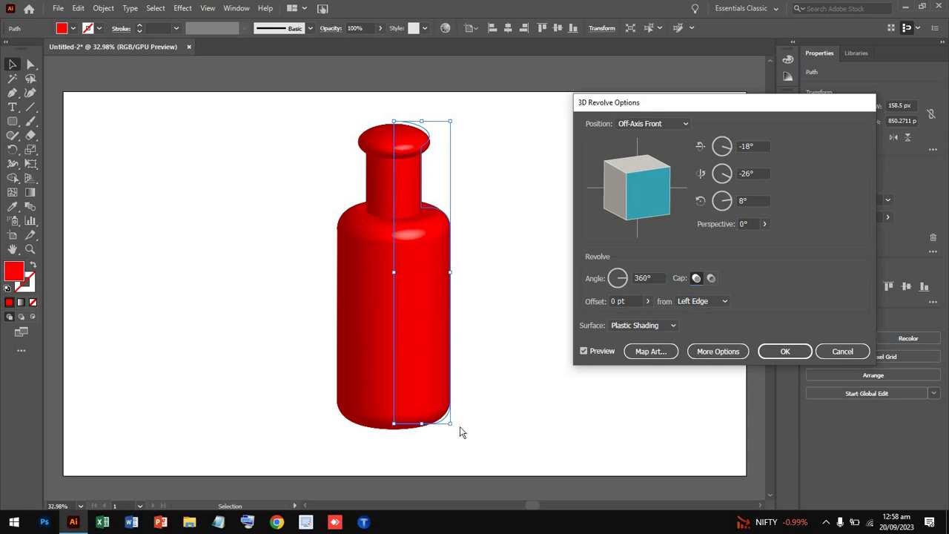
left_click(786, 351)
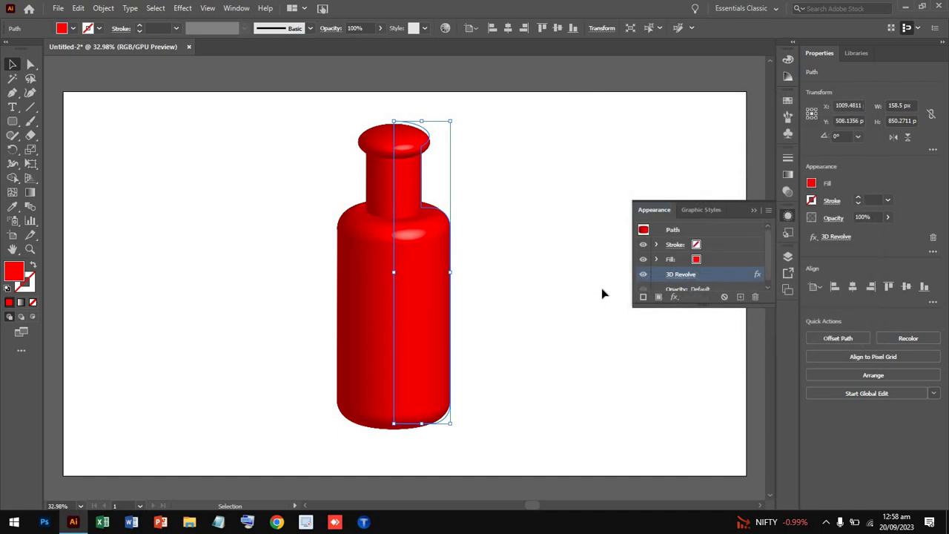
left_click(789, 216)
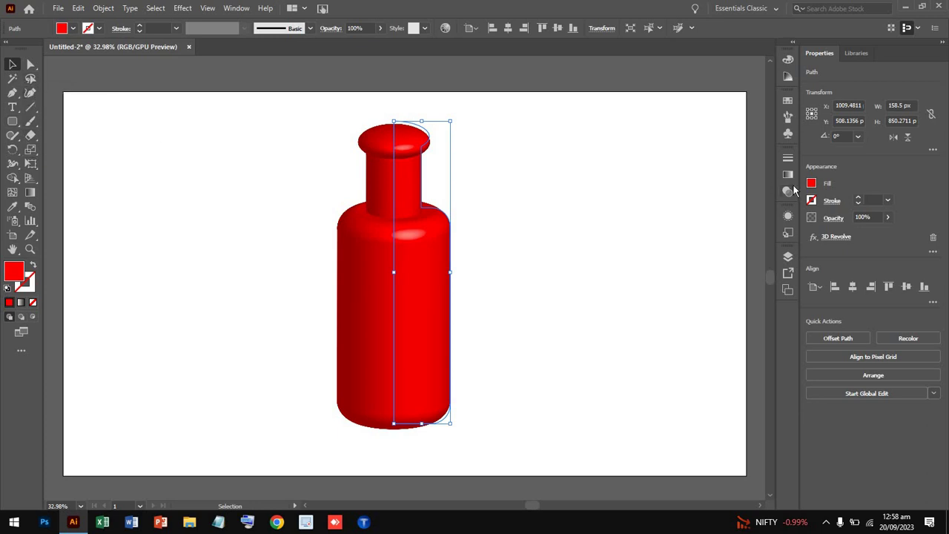
left_click(788, 134)
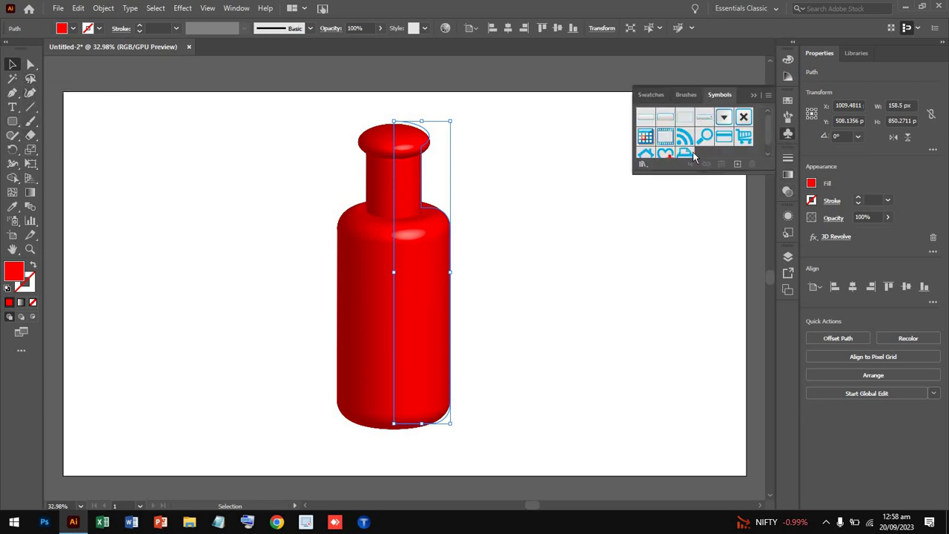
- Draw a rectangle near the artboard's top-left and fill it with an orange radial gradient
right_click(11, 121)
left_click(100, 123)
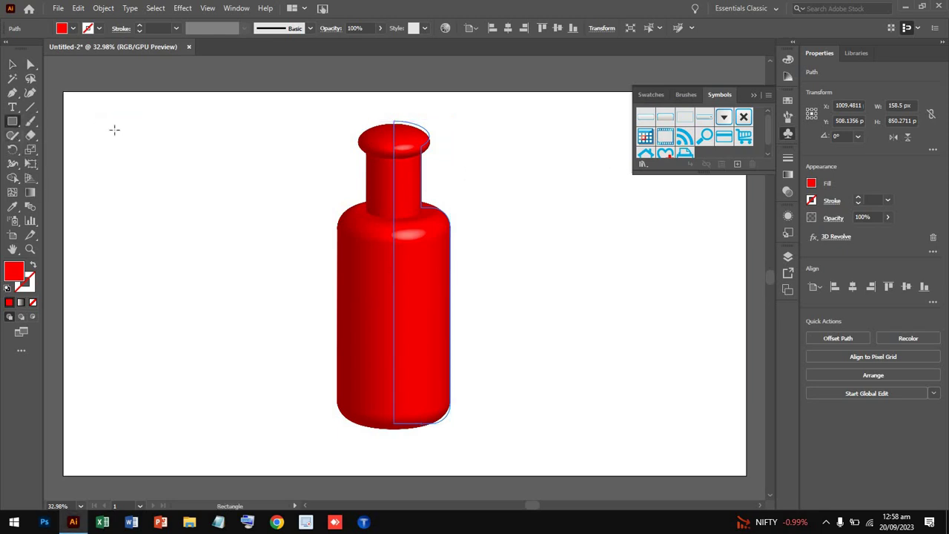
left_click_drag(113, 130, 248, 211)
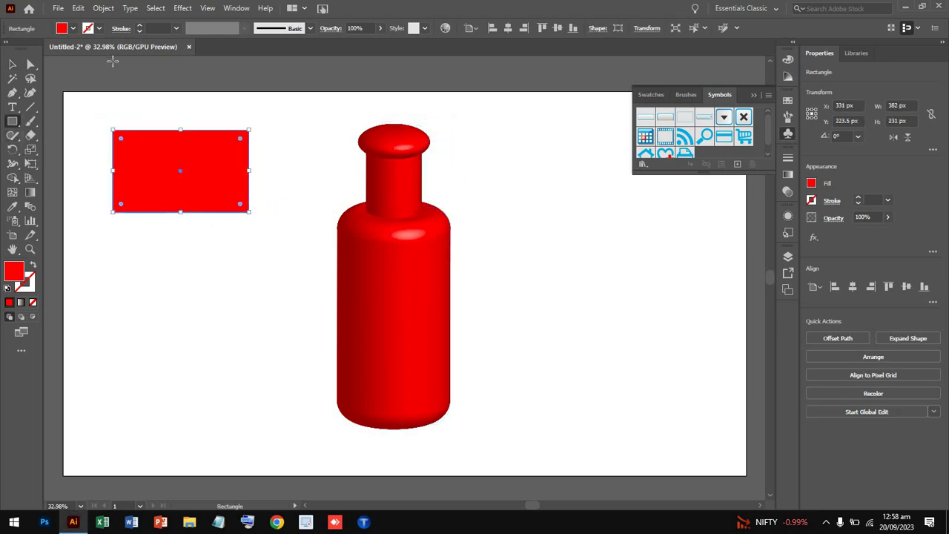
left_click(61, 30)
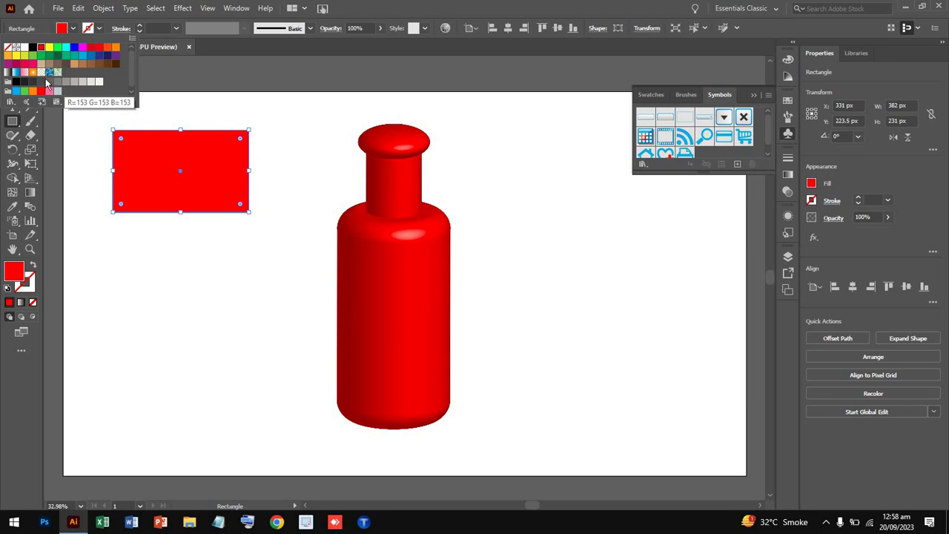
left_click(33, 74)
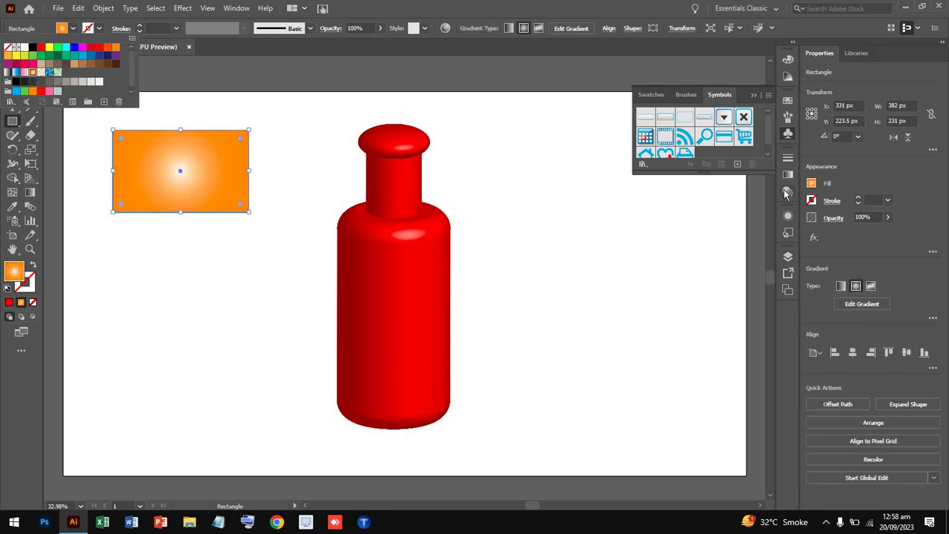
left_click(817, 272)
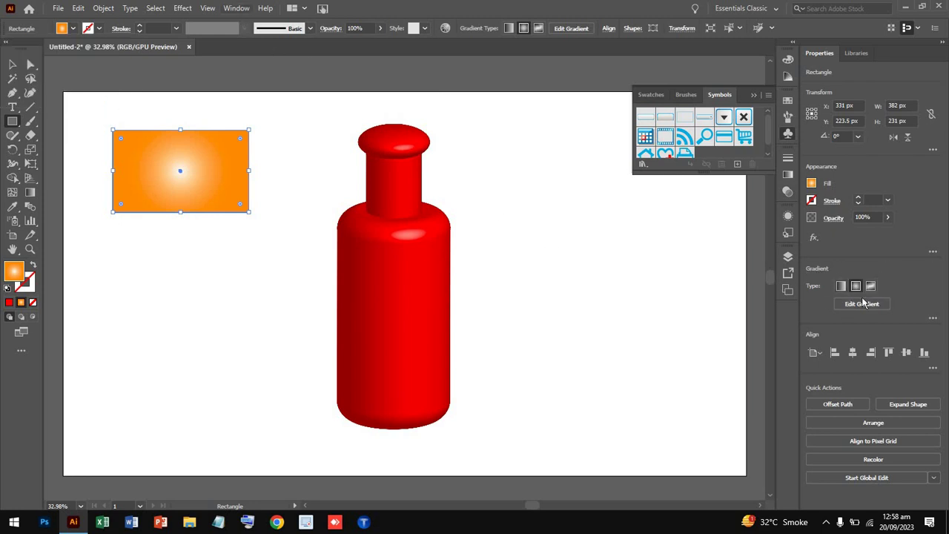
- Dock the Properties panel and switch the rectangle's gradient from radial to linear
left_click_drag(818, 56, 783, 49)
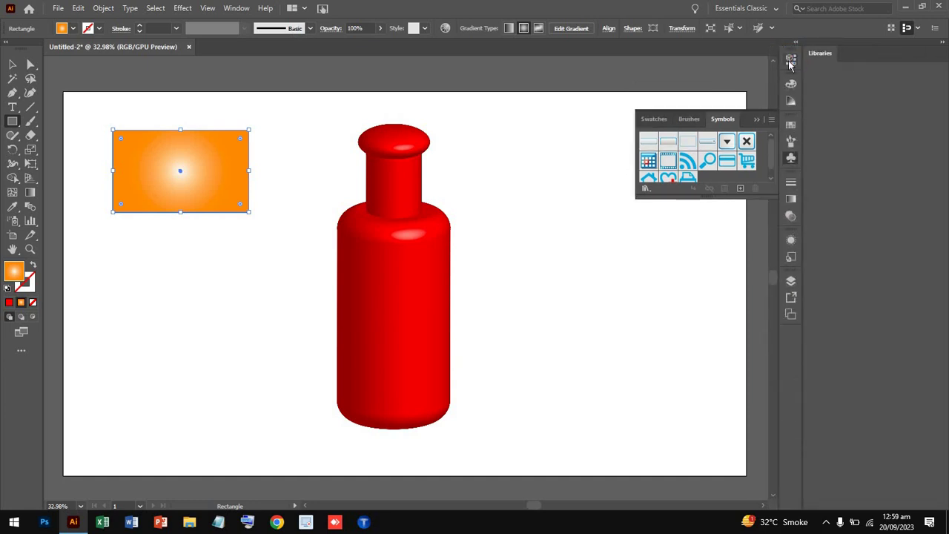
left_click_drag(783, 49, 789, 63)
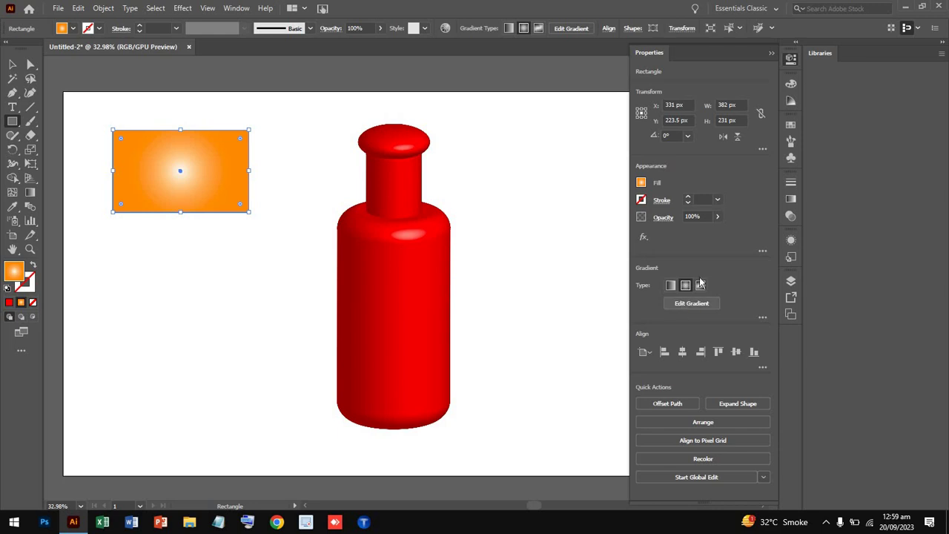
left_click(791, 200)
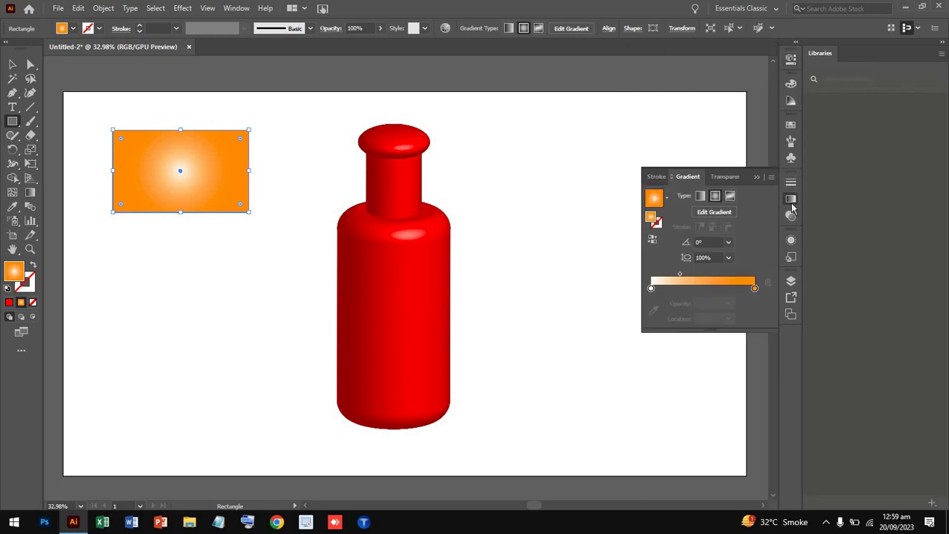
left_click(700, 197)
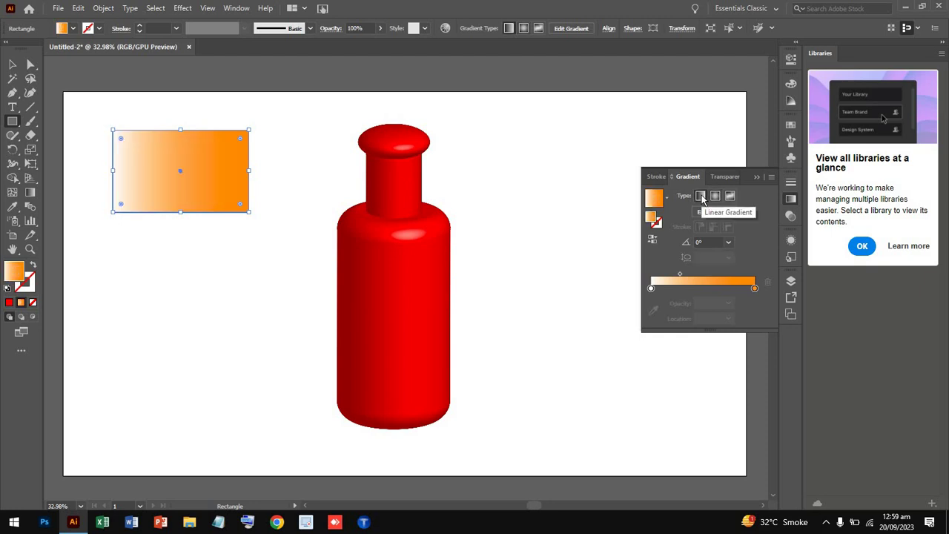
- Set the left gradient stop to orange and the right stop to light orange
double_click(650, 288)
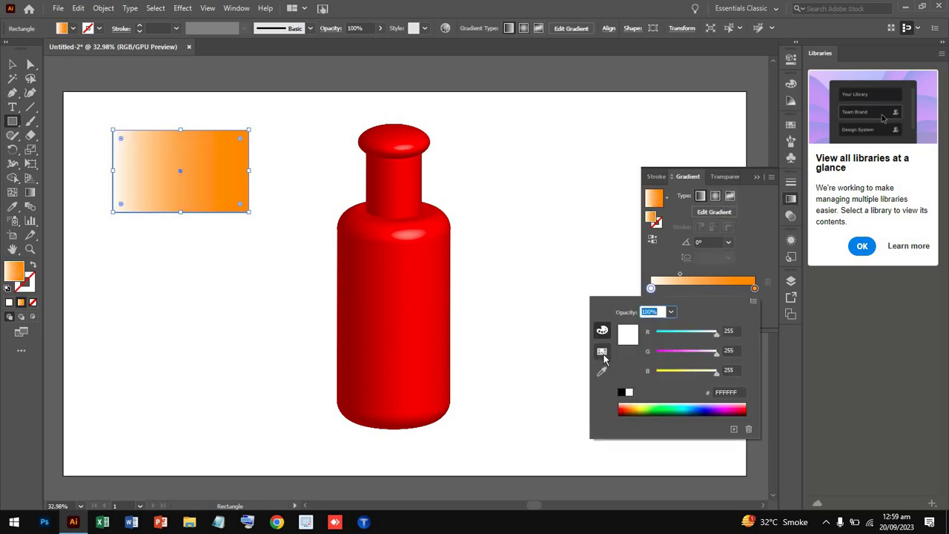
left_click(602, 354)
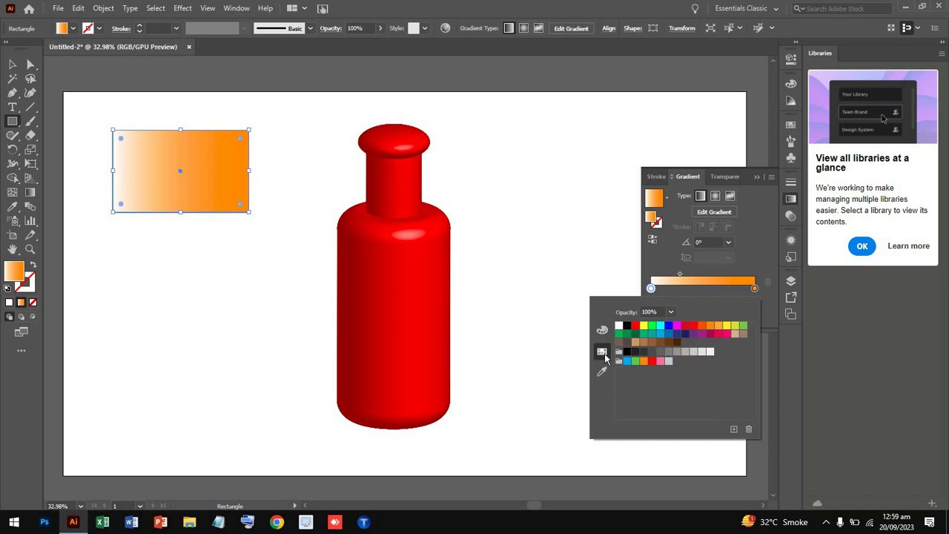
left_click(710, 329)
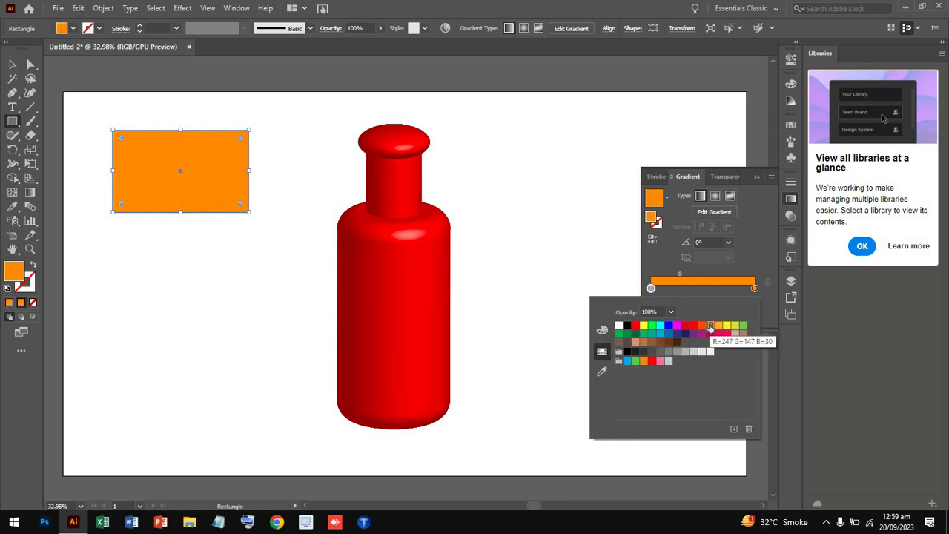
double_click(753, 288)
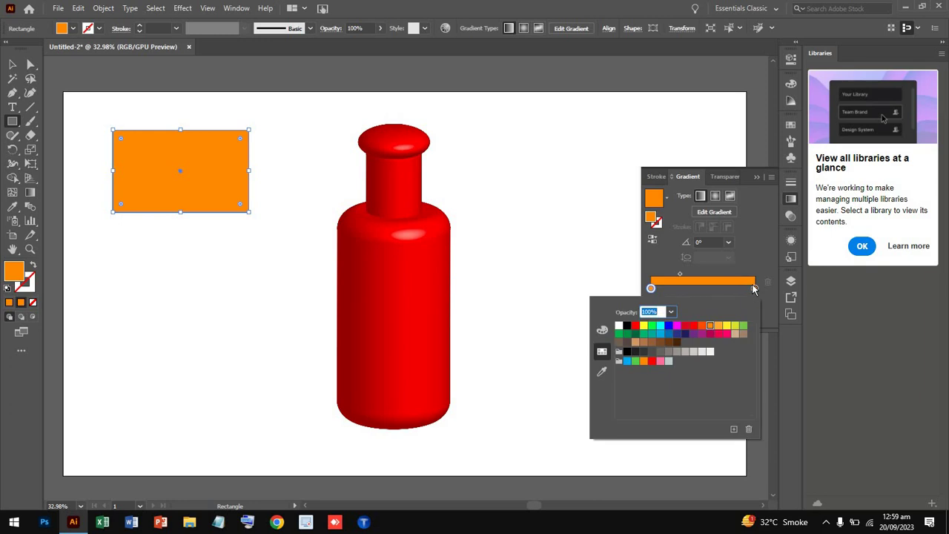
left_click(754, 289)
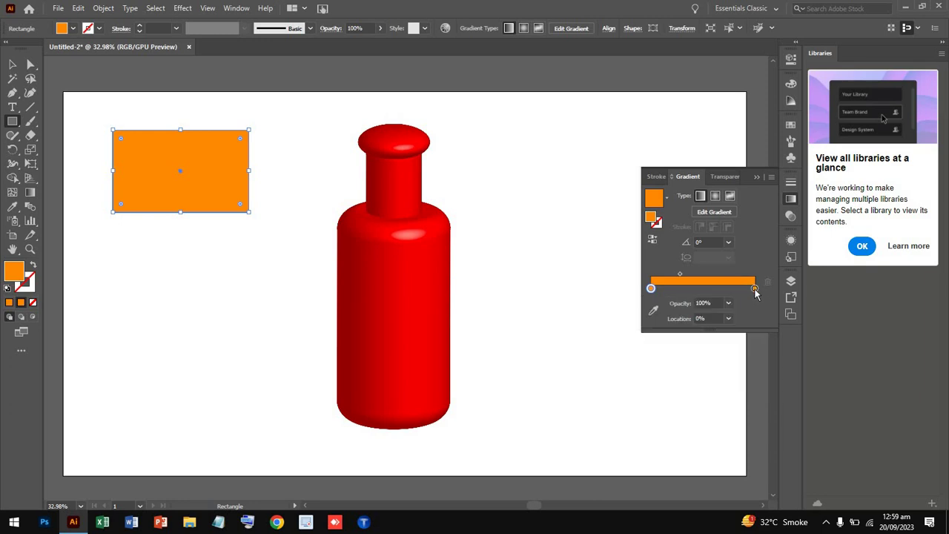
left_click(653, 311)
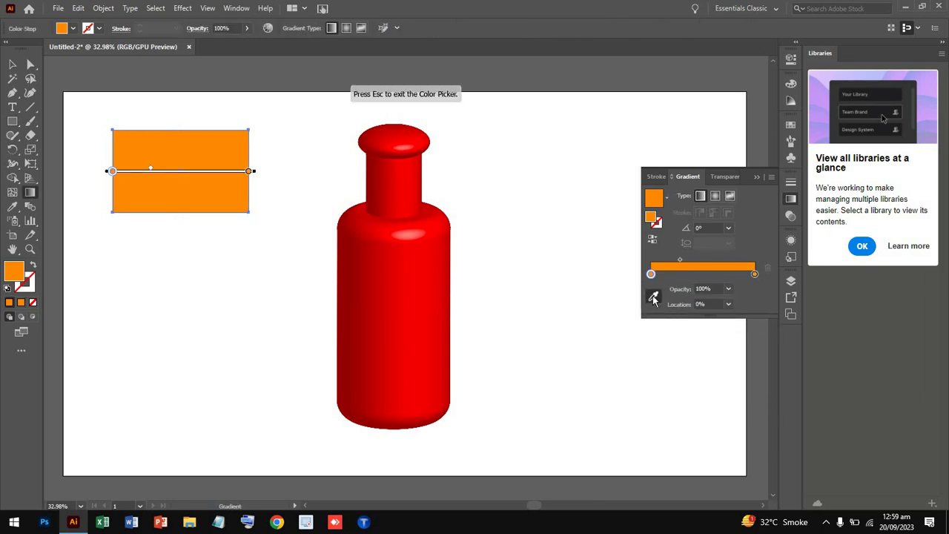
left_click(754, 275)
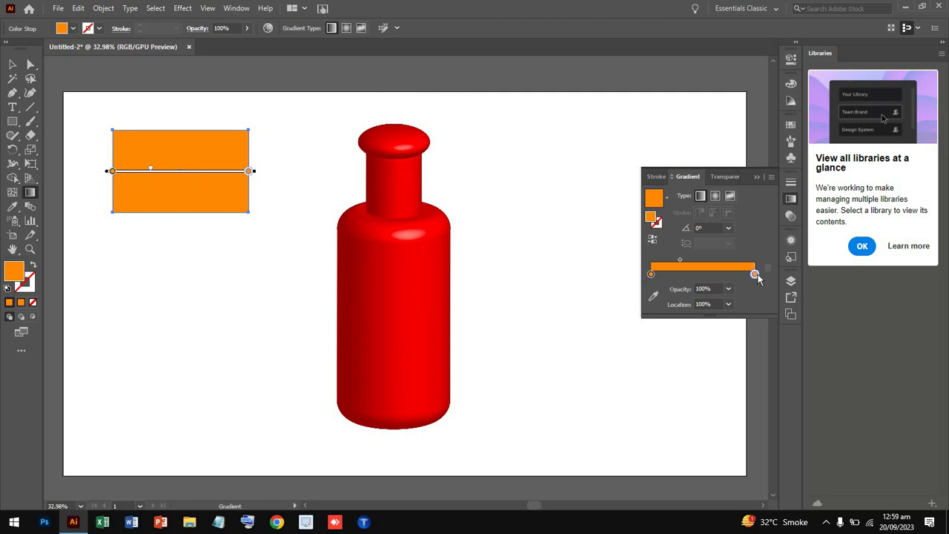
double_click(755, 274)
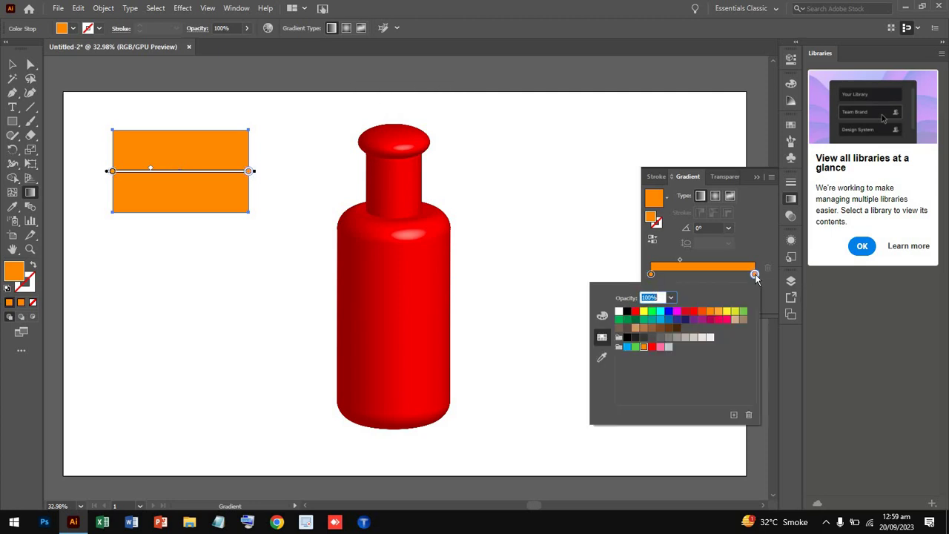
left_click(719, 312)
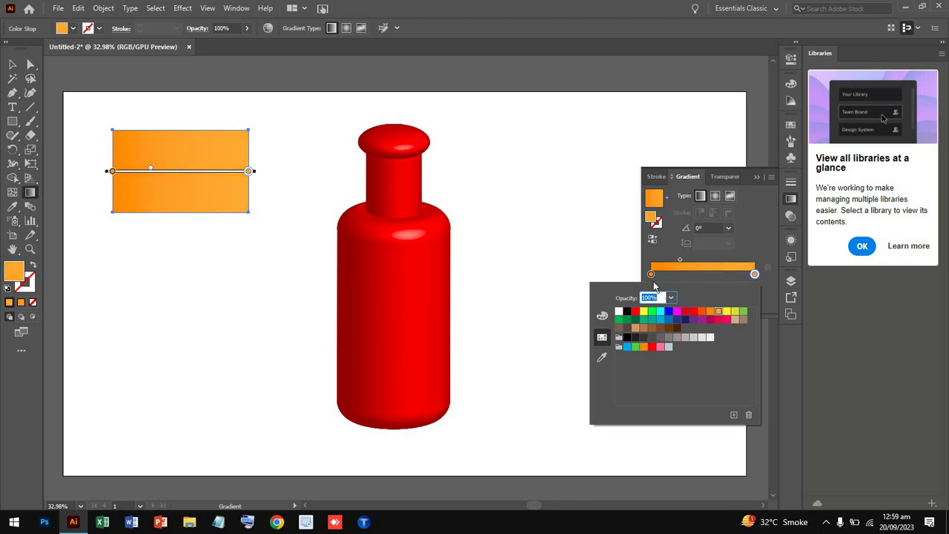
left_click(602, 317)
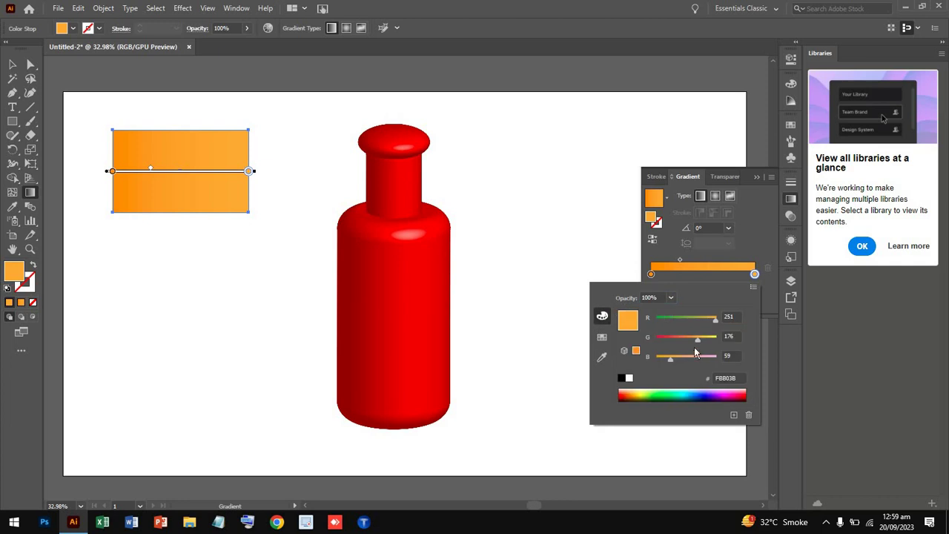
- Darken the left stop by adding black in CMYK mode and shift the gradient midpoint right
left_click(652, 274)
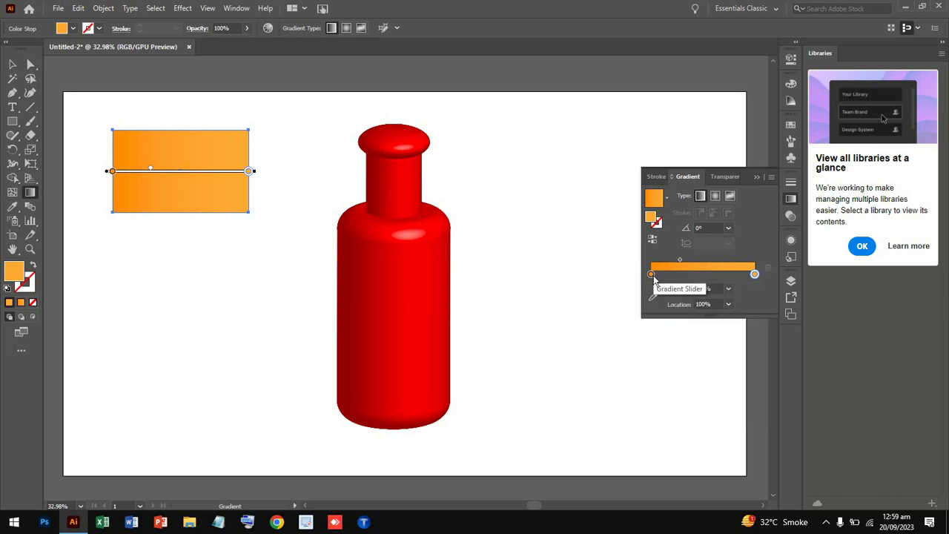
double_click(652, 275)
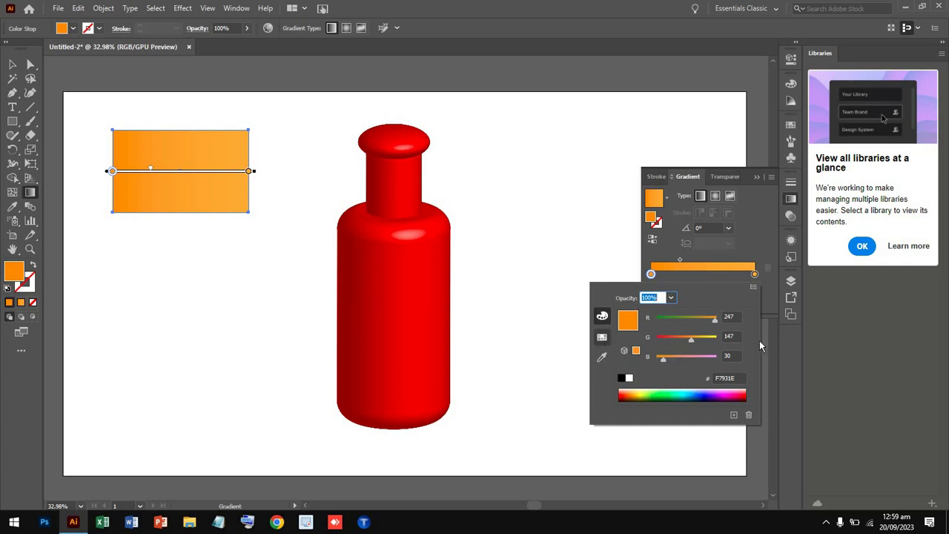
left_click(753, 286)
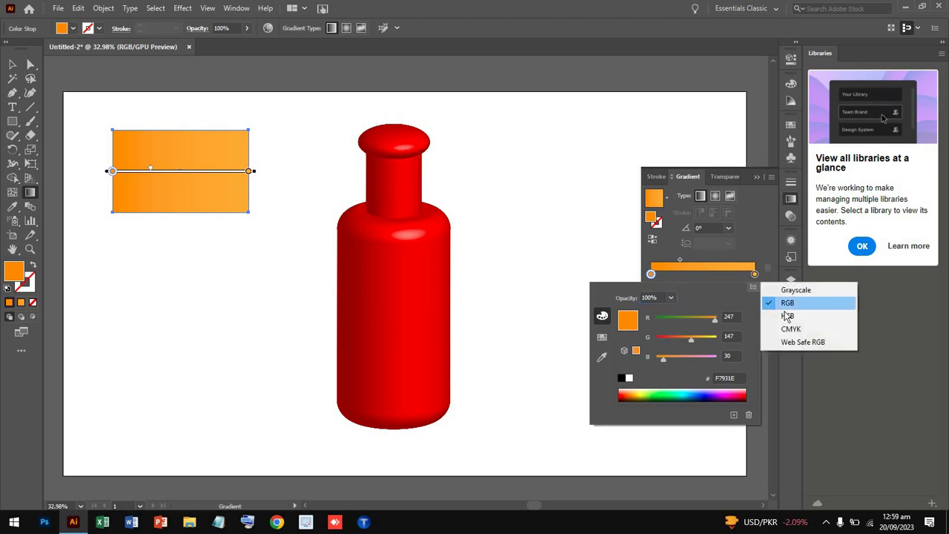
left_click(792, 329)
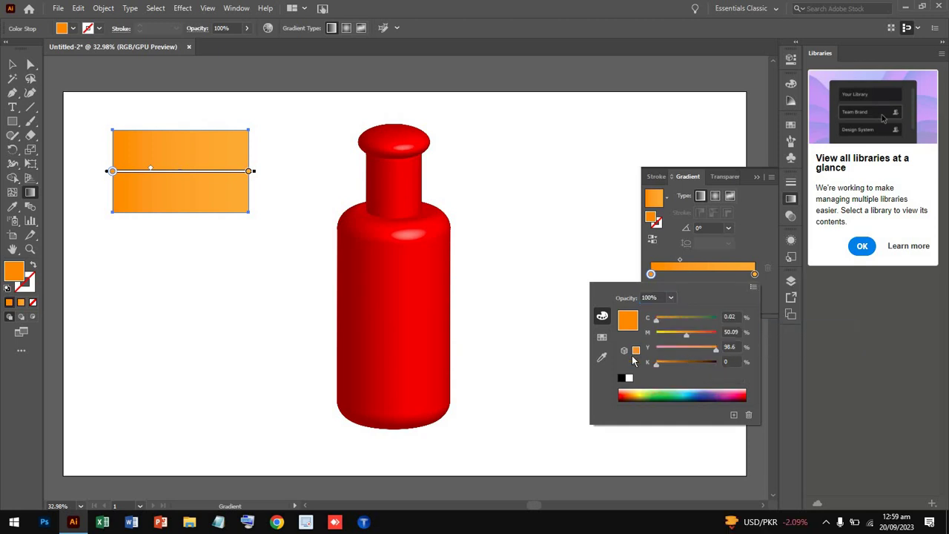
left_click_drag(660, 364, 678, 364)
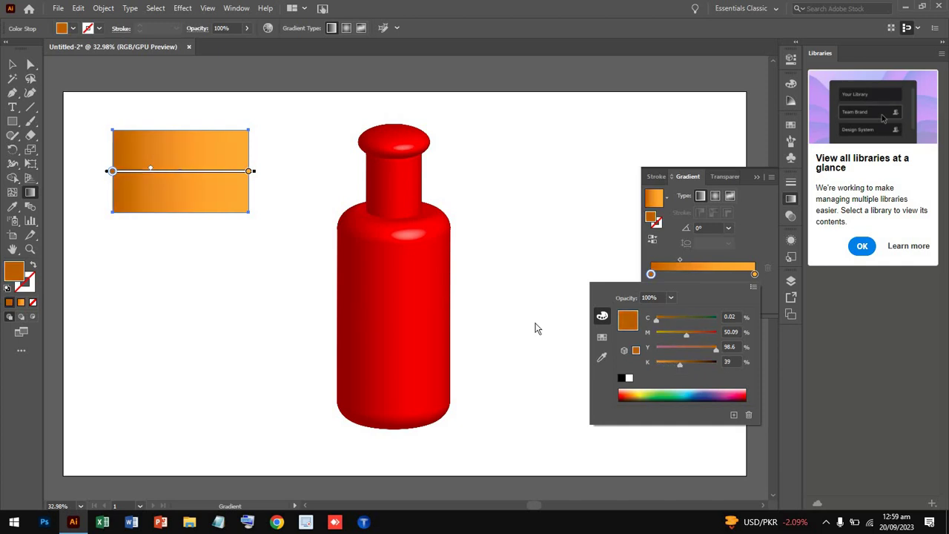
left_click(155, 171)
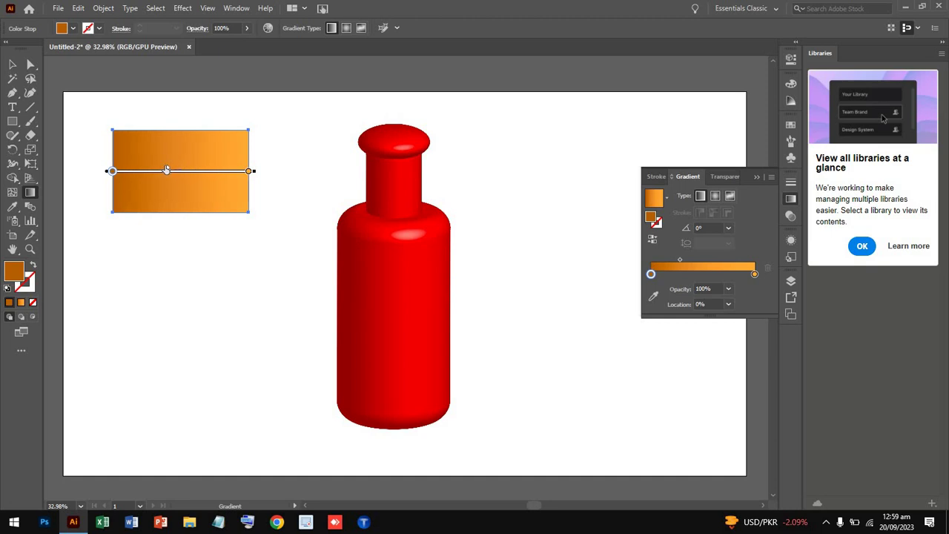
left_click_drag(167, 171, 165, 171)
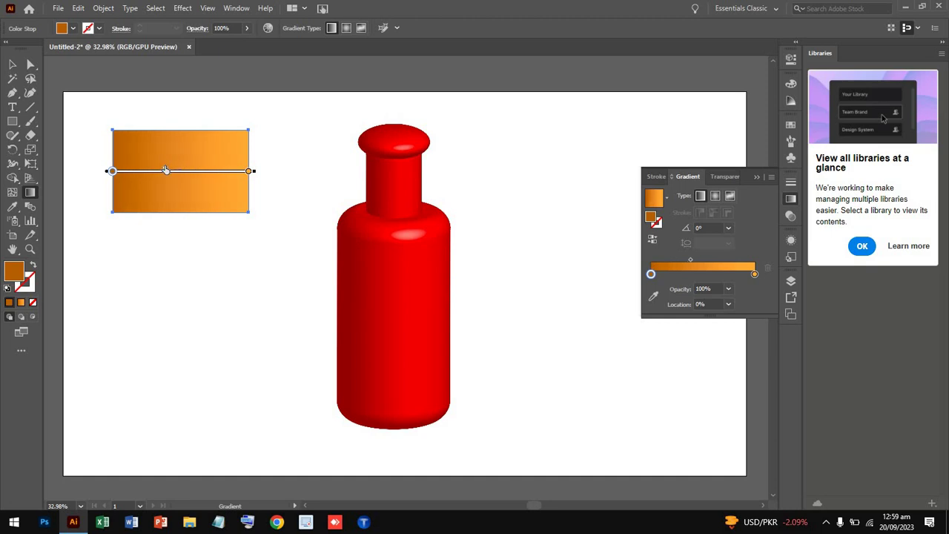
left_click(789, 201)
left_click(11, 65)
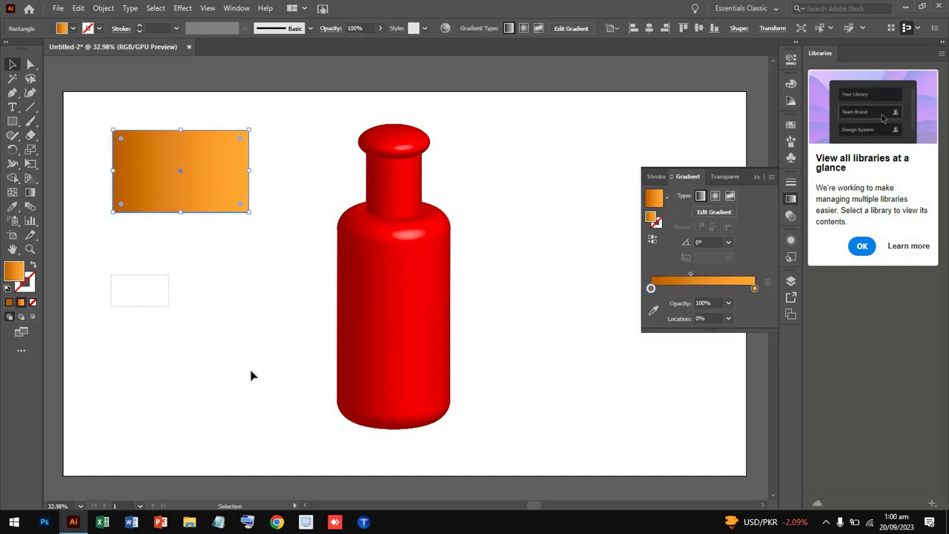
- Draw a smaller rectangle below the orange one
left_click_drag(252, 375, 230, 364)
key("m")
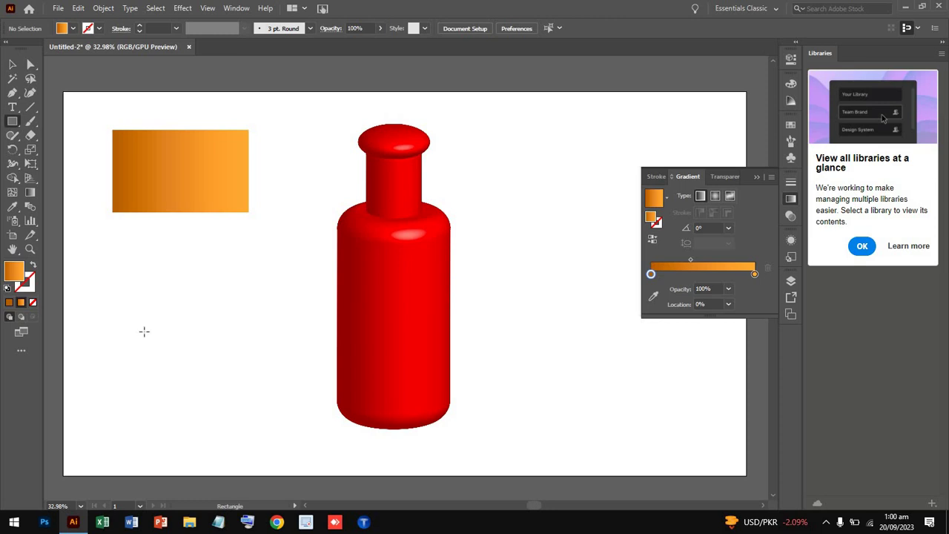
left_click_drag(113, 276, 267, 362)
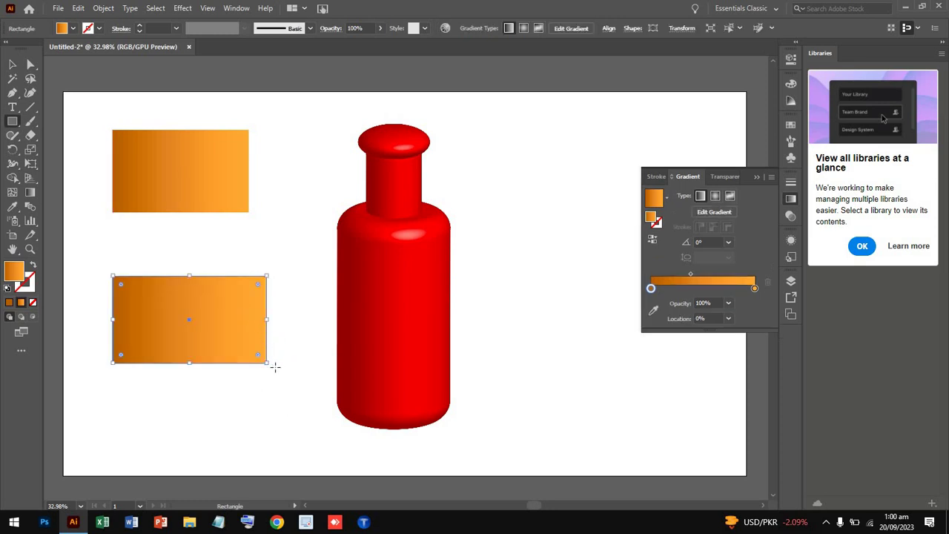
left_click_drag(267, 362, 204, 318)
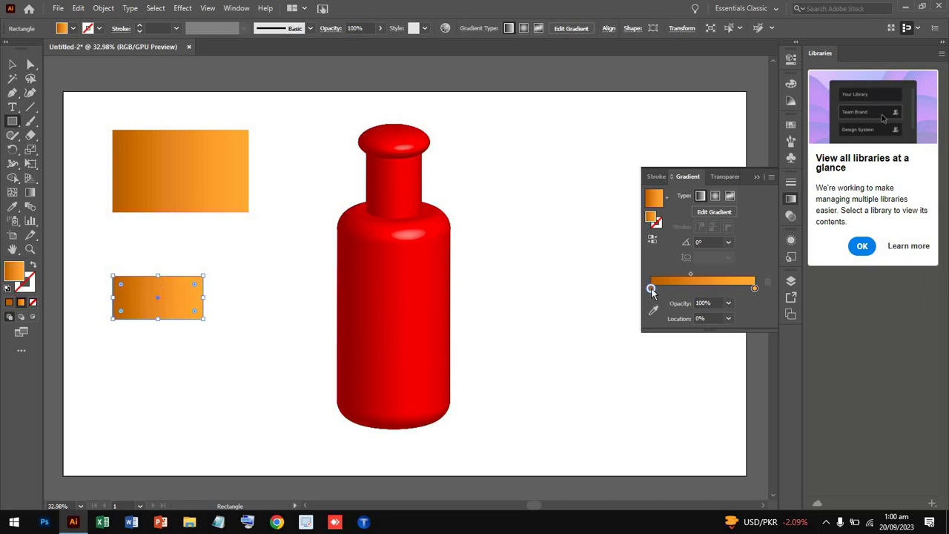
- Set the gradient's right stop to near black and darken the left brown stop slightly
left_click(755, 286)
double_click(755, 286)
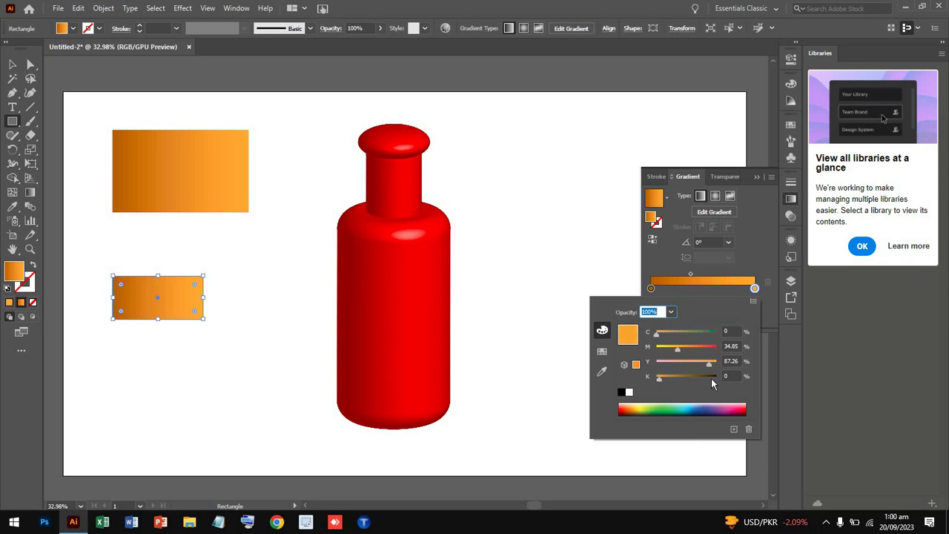
mouse_move(711, 380)
left_mouse_down()
mouse_move(727, 383)
mouse_move(716, 380)
left_mouse_up()
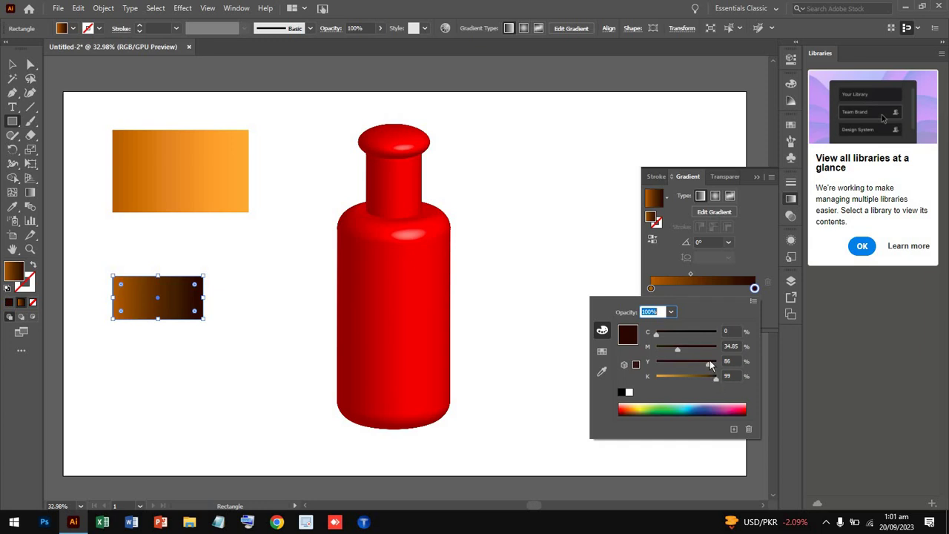
left_click(650, 289)
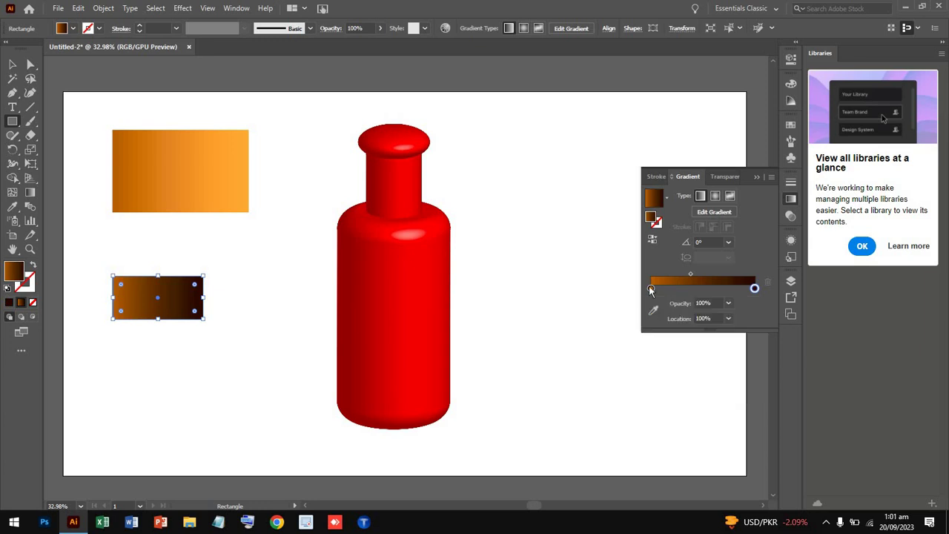
double_click(650, 288)
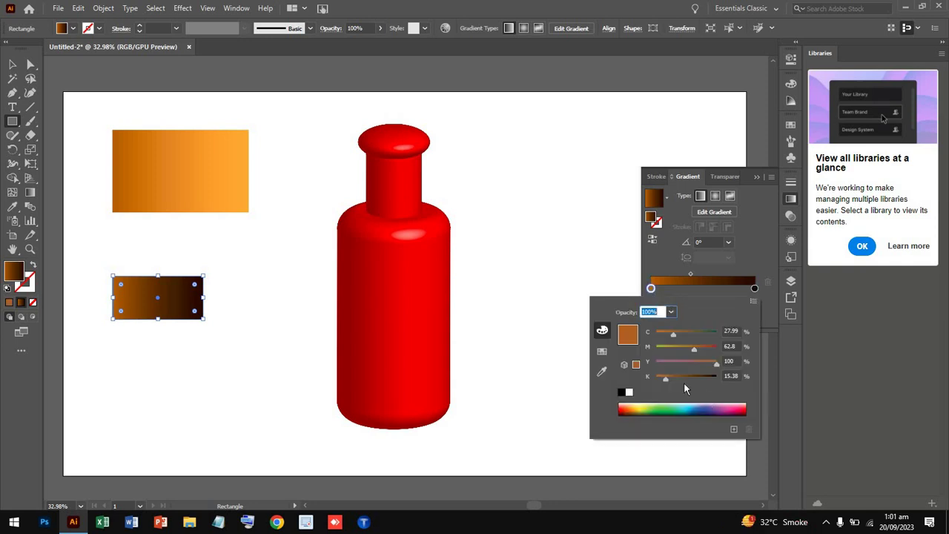
left_click_drag(667, 378, 679, 380)
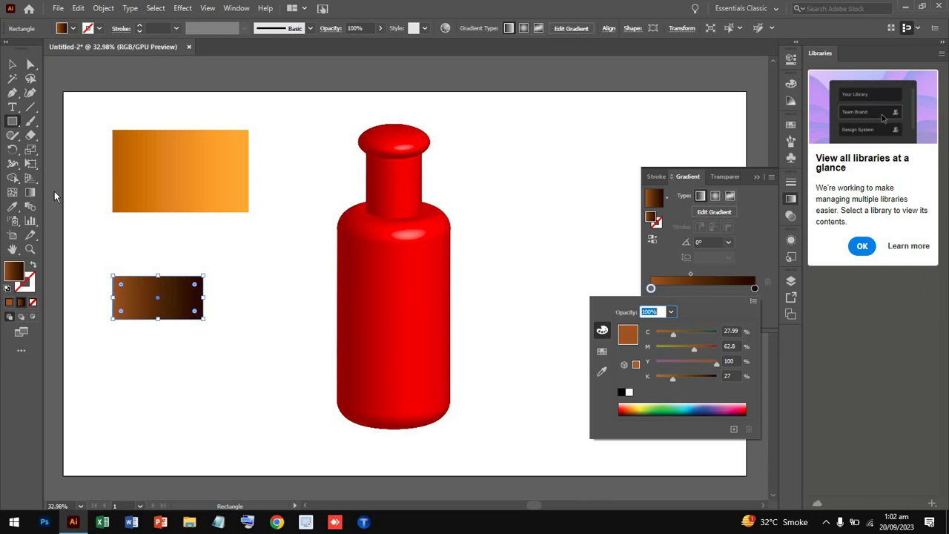
left_click(32, 194)
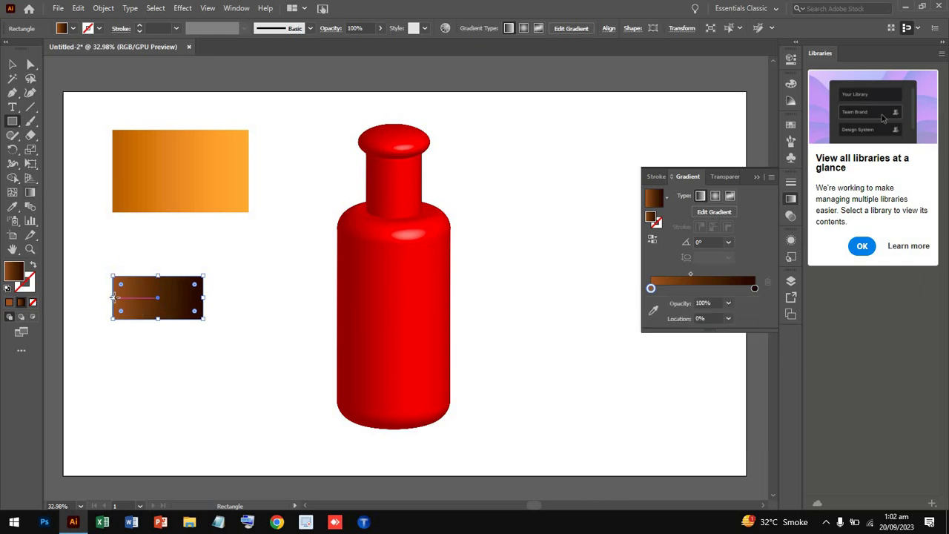
- Shift the gradient midpoint and lay the brown gradient horizontally across the rectangle
left_click_drag(115, 297, 112, 294)
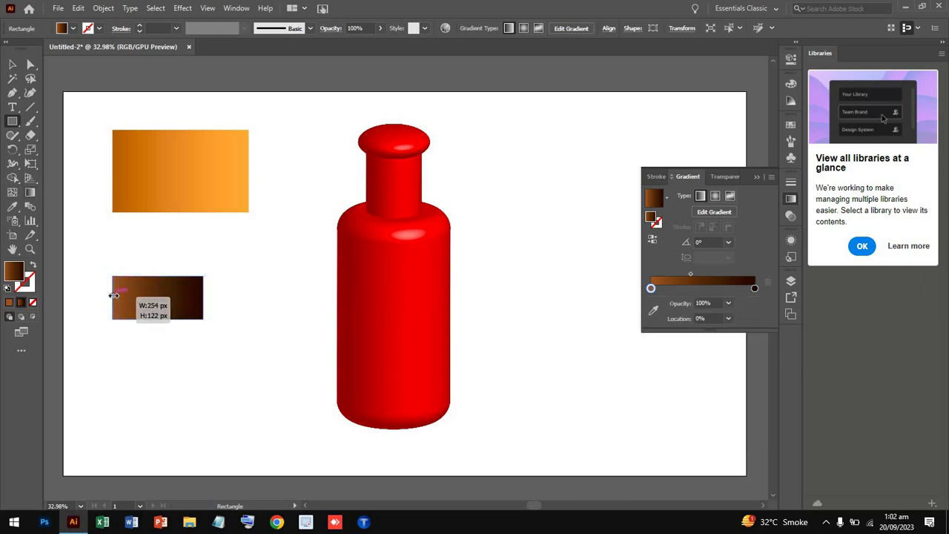
left_click(31, 193)
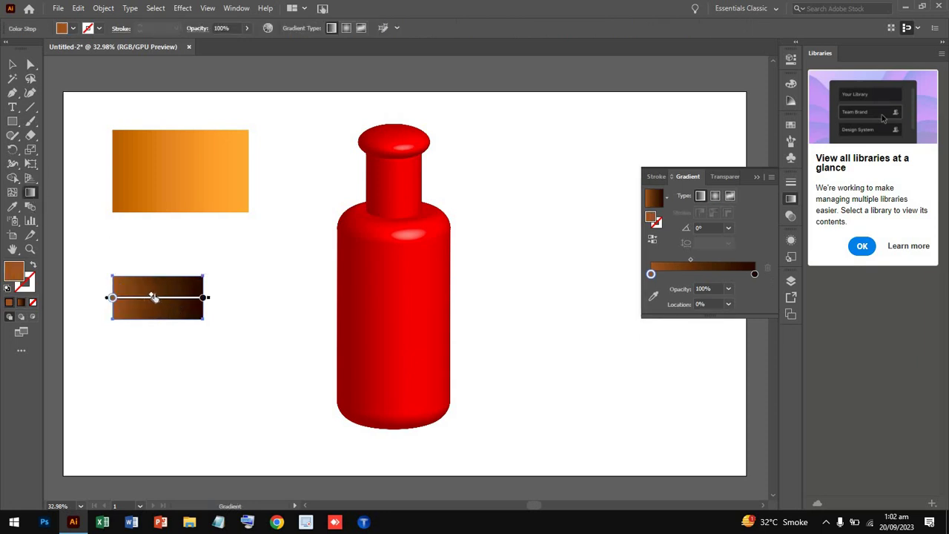
left_click_drag(158, 298, 158, 297)
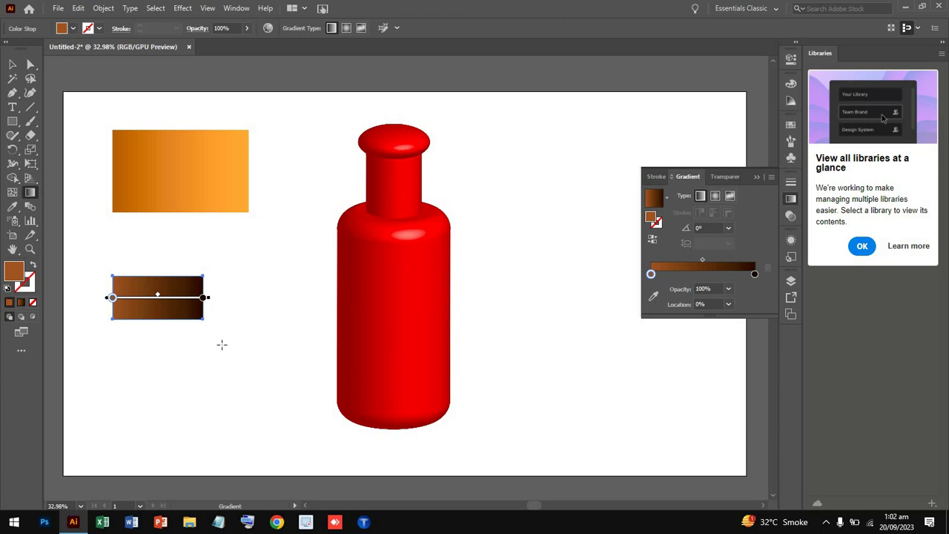
mouse_move(115, 339)
left_mouse_down()
mouse_move(207, 357)
mouse_move(197, 338)
left_mouse_up()
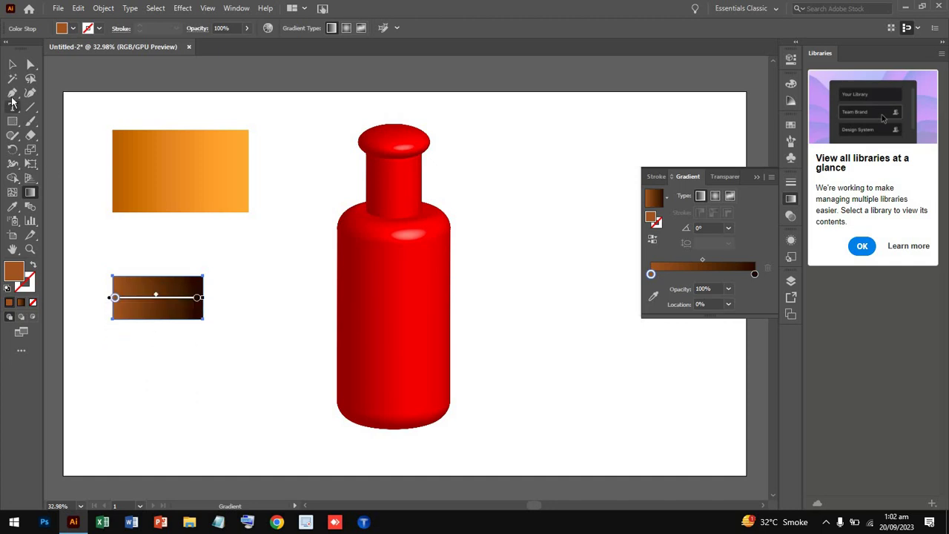
left_click(12, 120)
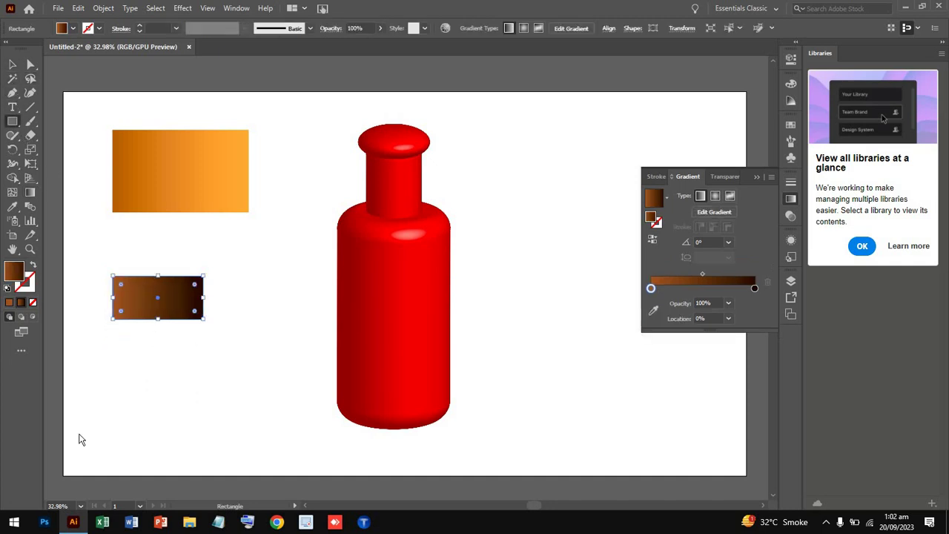
- Draw a wider rectangle at the lower left with a gradient from black to K 77 grey
left_click_drag(84, 383, 226, 441)
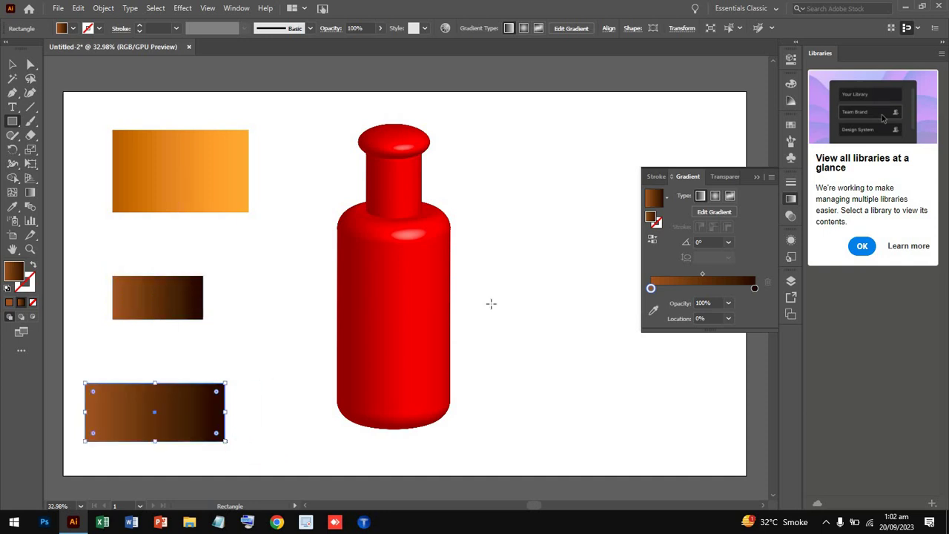
double_click(650, 289)
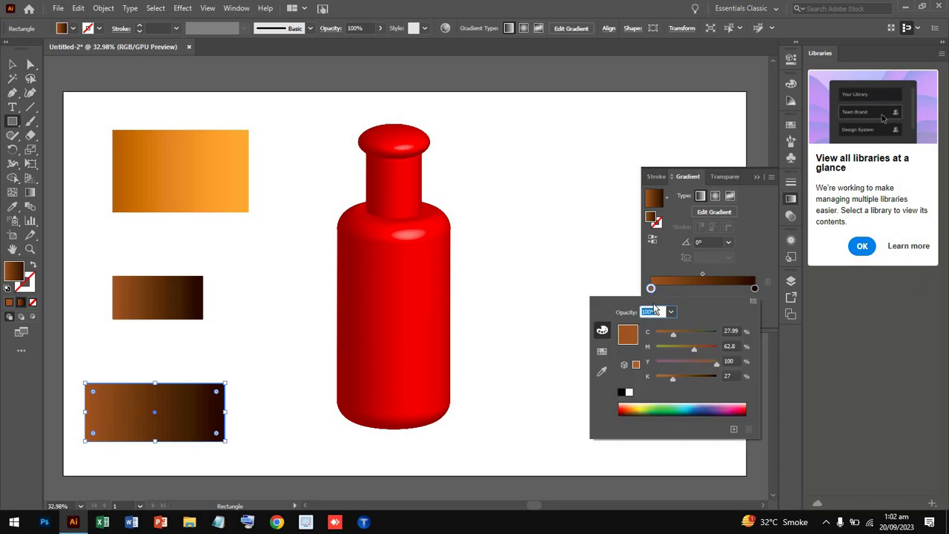
left_click(621, 392)
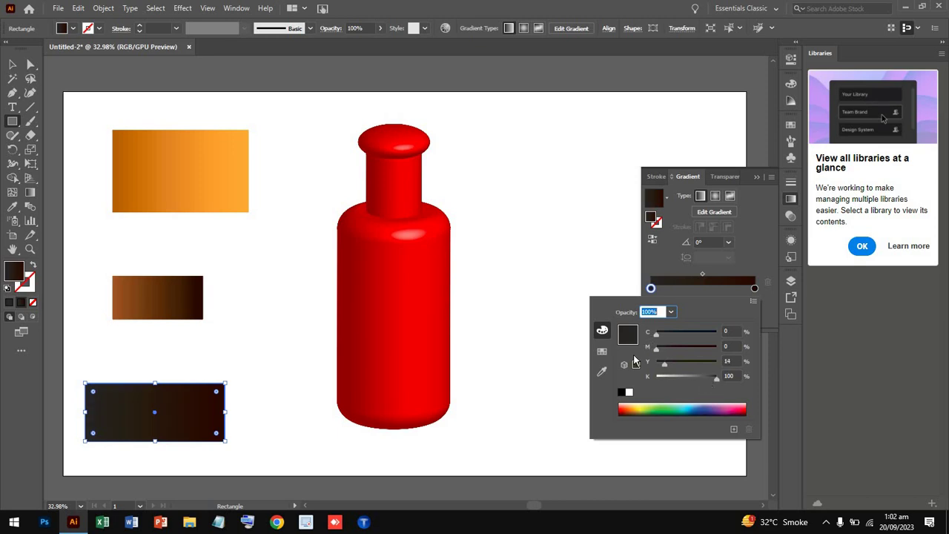
left_click(754, 289)
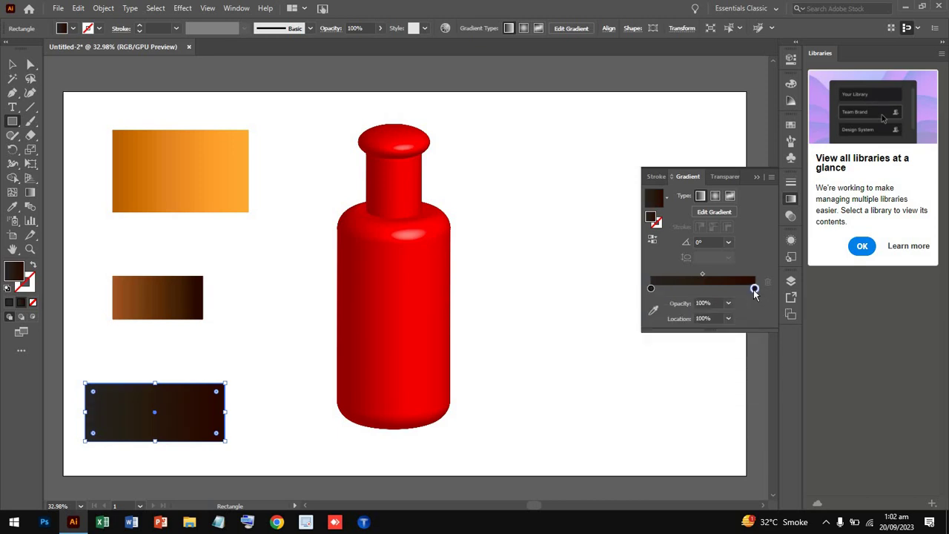
double_click(754, 289)
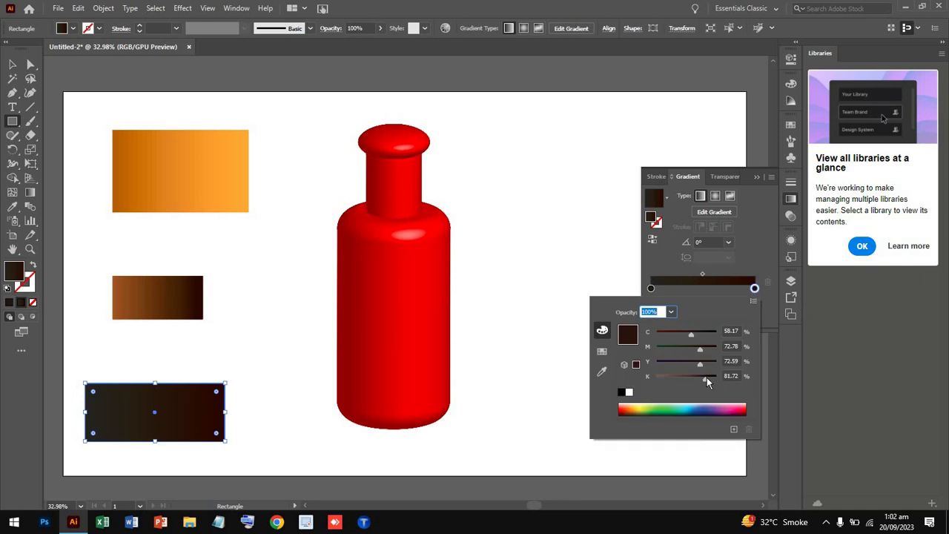
left_click_drag(706, 378, 689, 378)
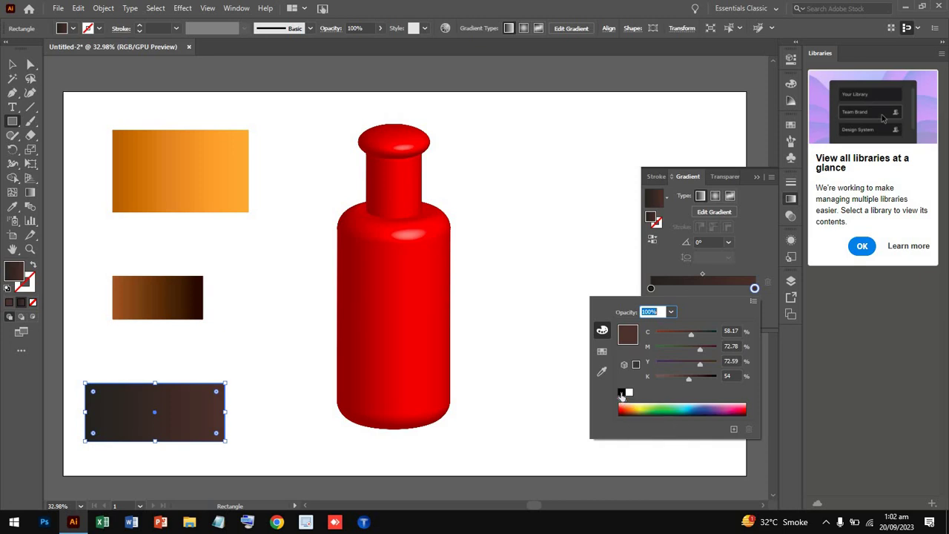
left_click(621, 395)
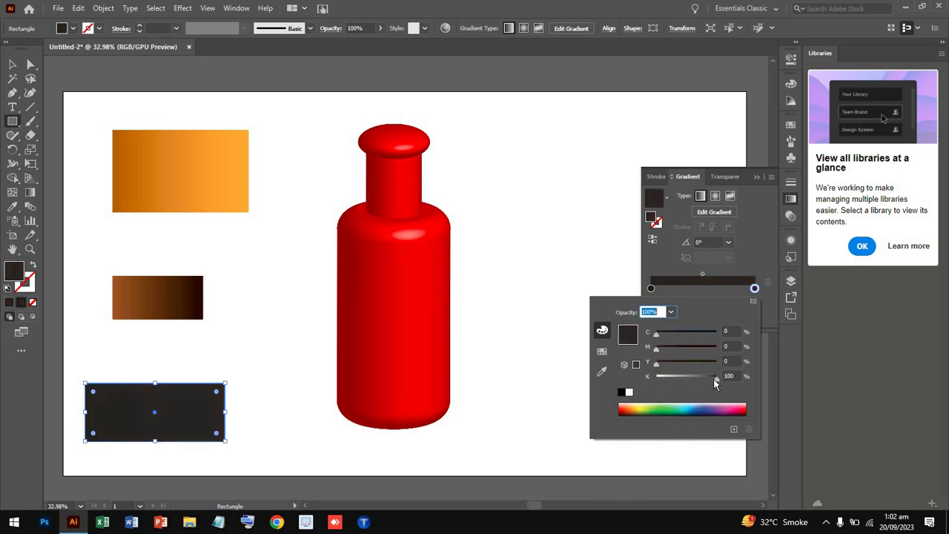
left_click_drag(713, 379, 701, 376)
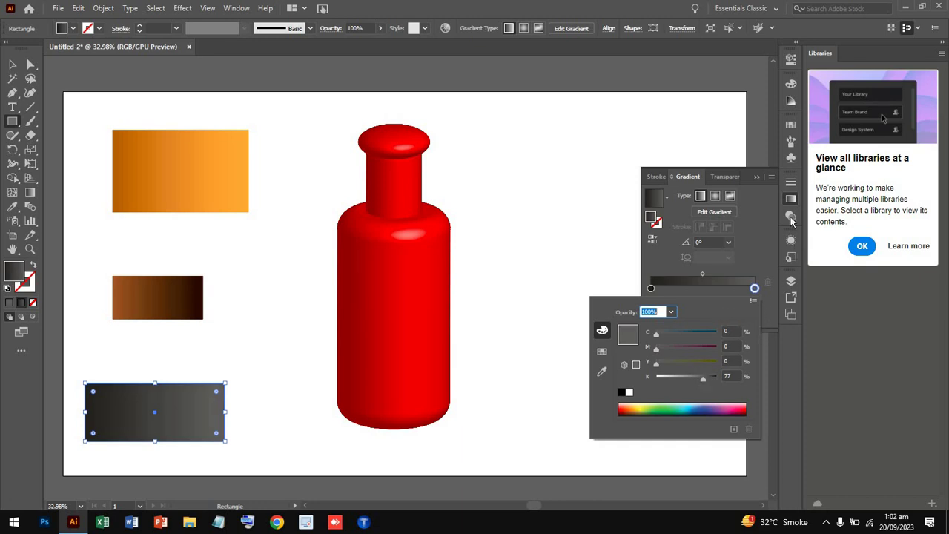
key("Return")
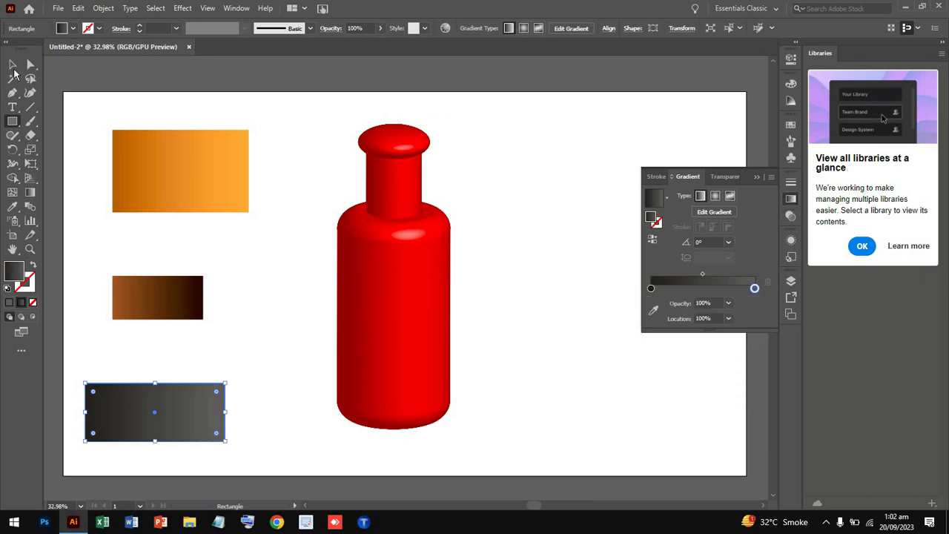
key("v")
left_click(202, 172)
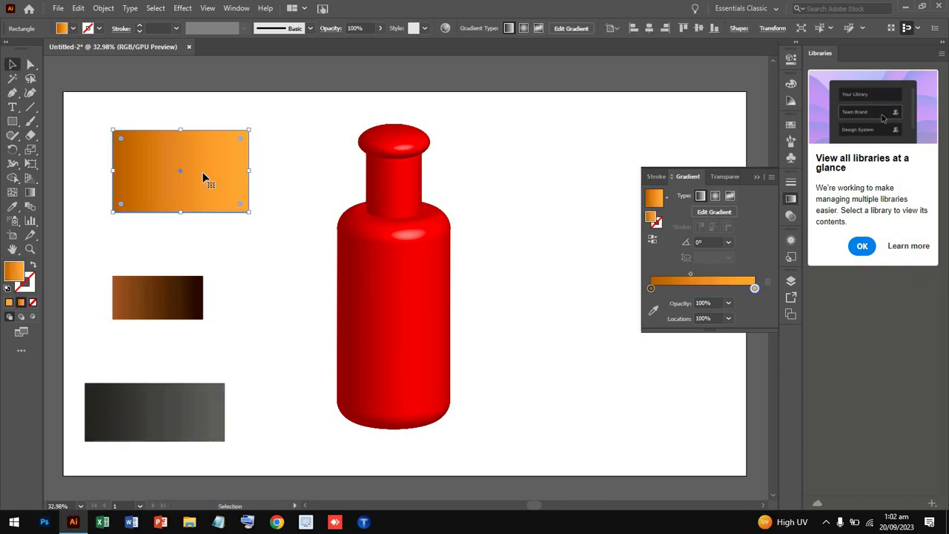
- Save the orange, brown and dark grey gradient rectangles as new symbols in the Symbols panel
left_click(790, 160)
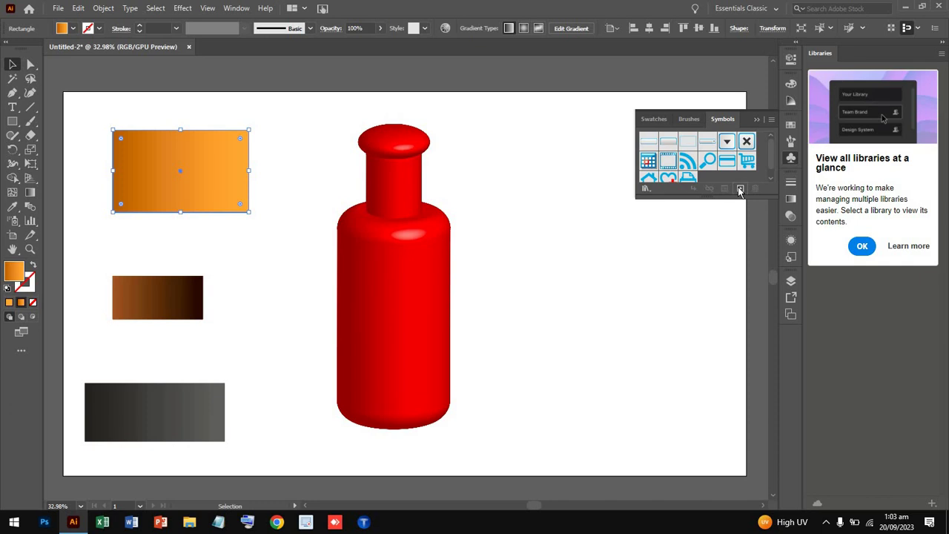
left_click(739, 190)
left_click(483, 361)
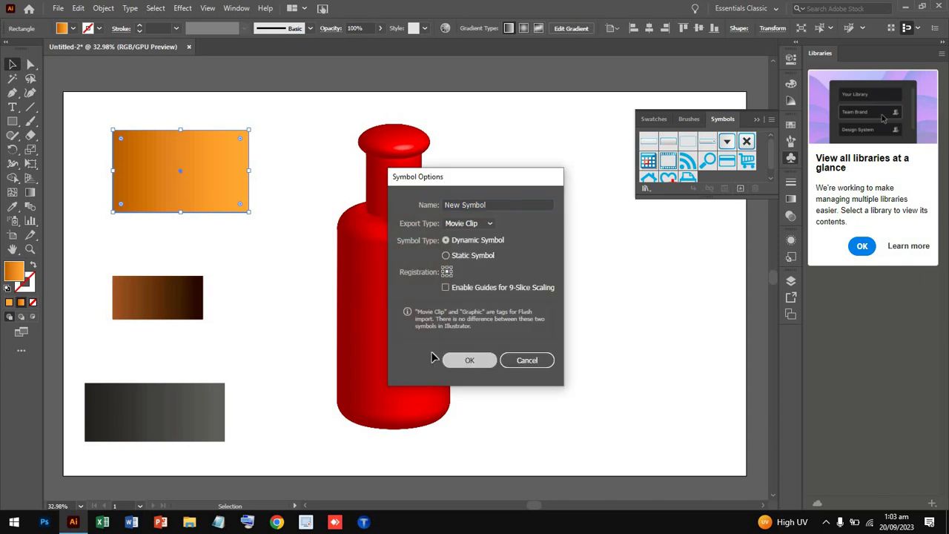
left_click(201, 301)
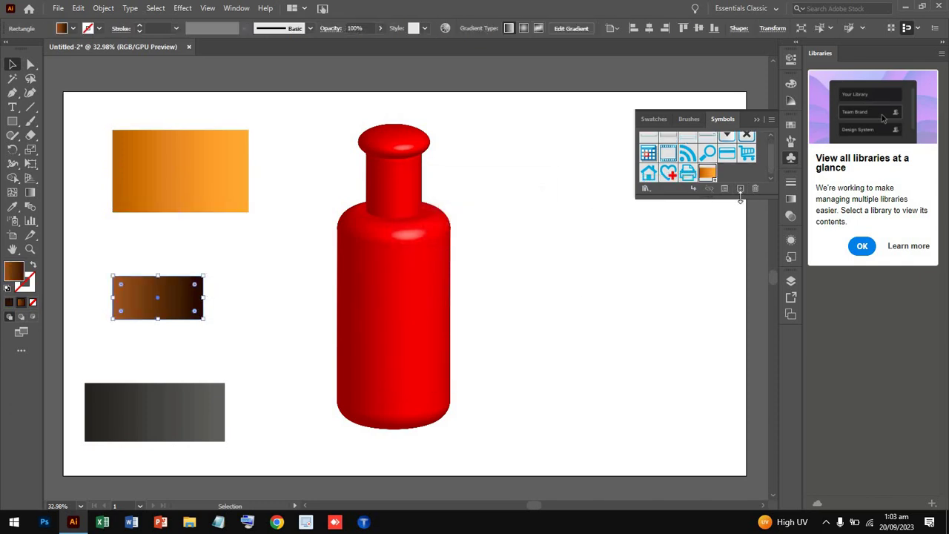
left_click(739, 189)
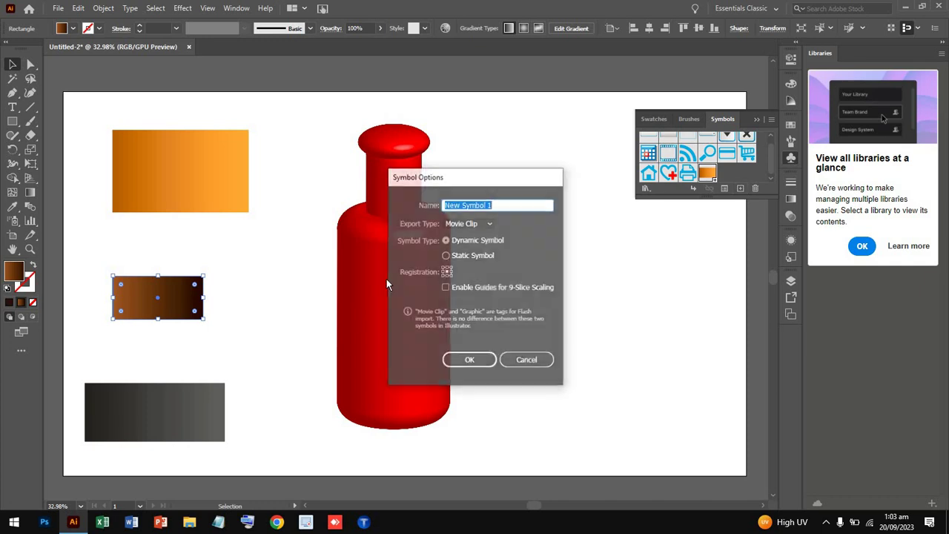
left_click(471, 361)
left_click(211, 427)
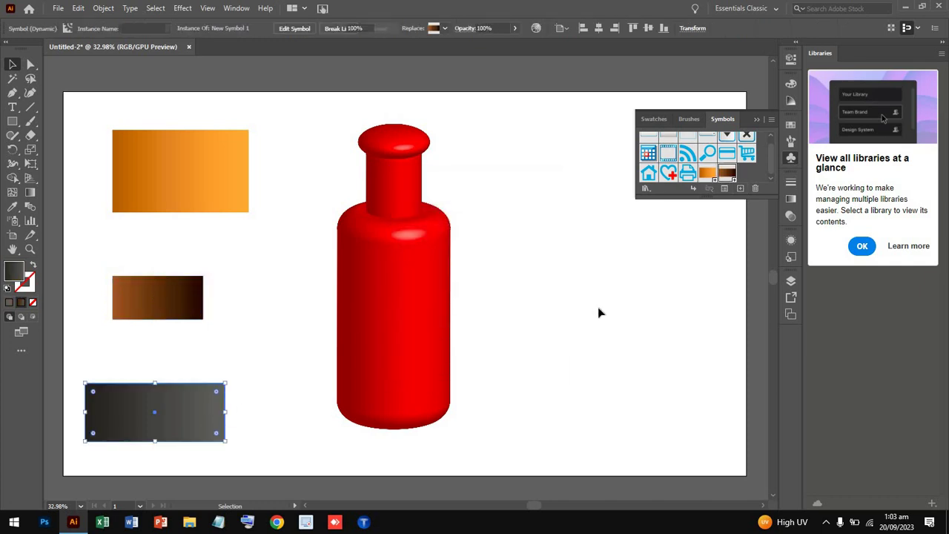
left_click(739, 190)
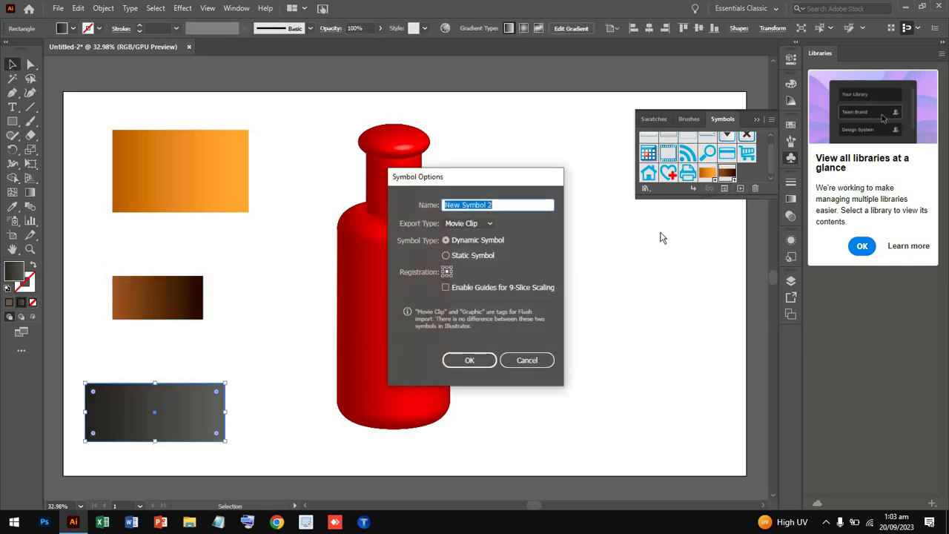
left_click(467, 359)
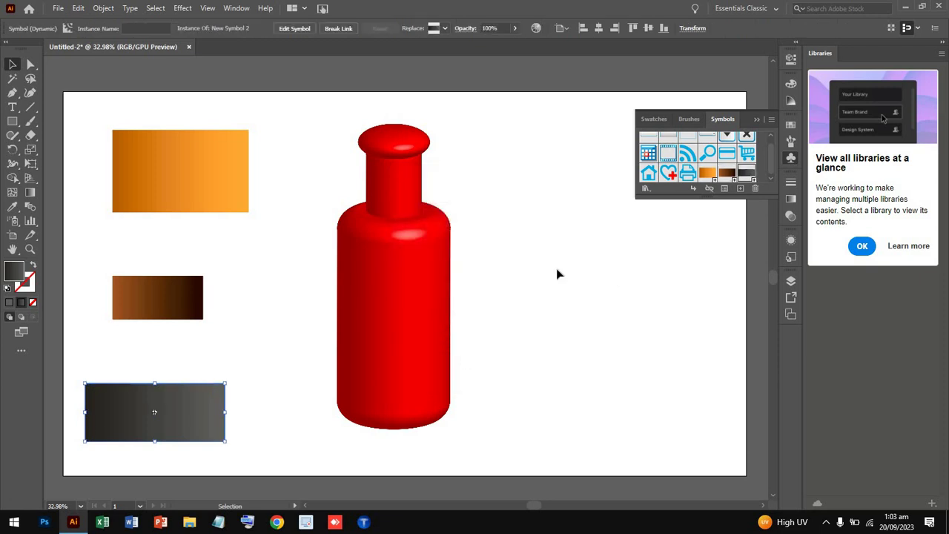
left_click(791, 156)
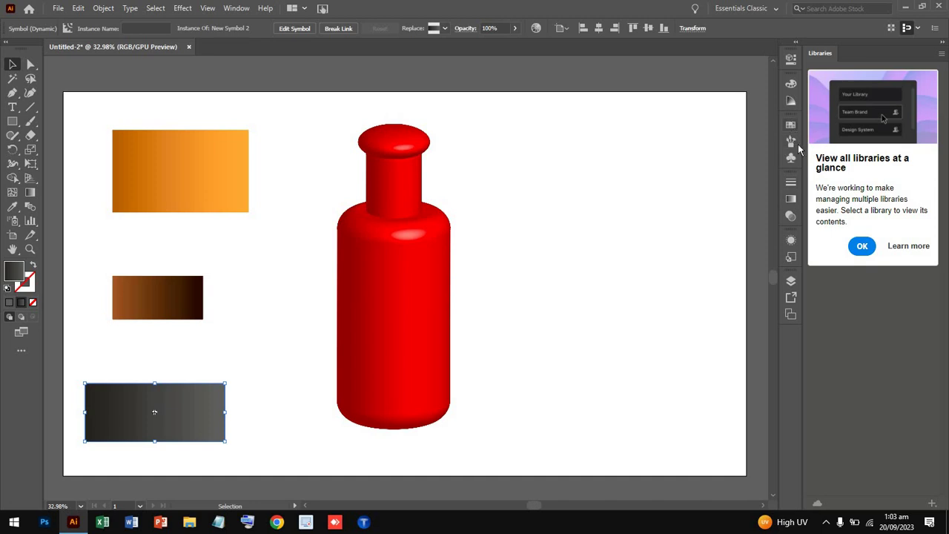
- Reopen the bottle's 3D Revolve Options, nudge the light source, and tick Draw Hidden Faces
left_click(791, 240)
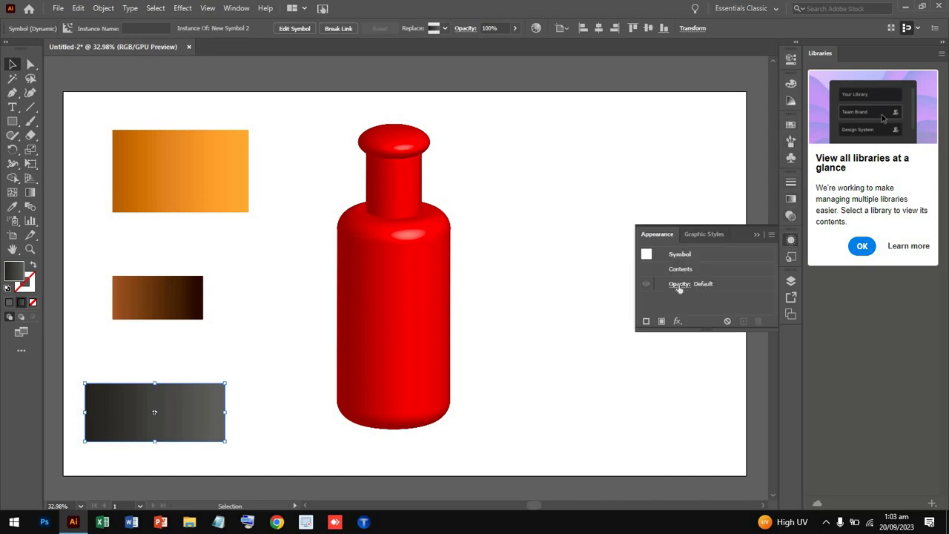
left_click(708, 233)
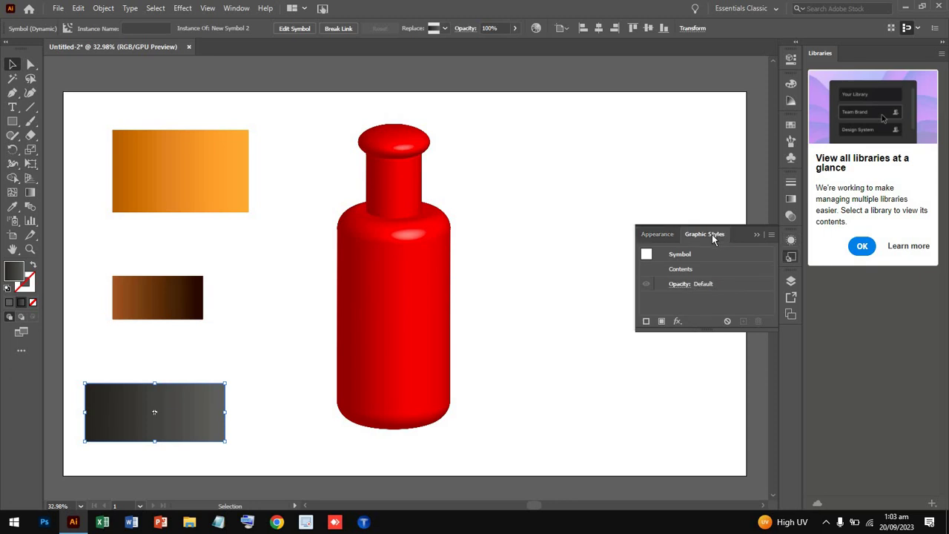
left_click(664, 235)
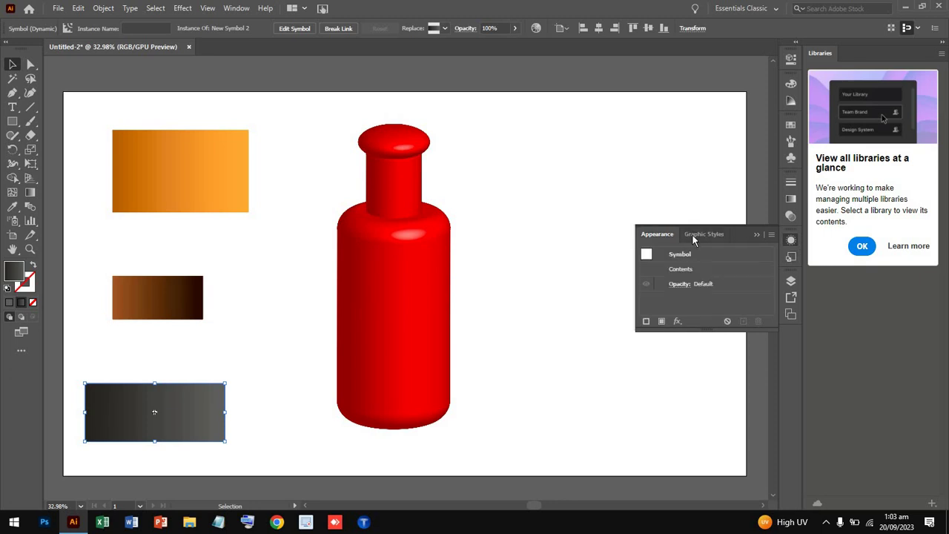
left_click(400, 228)
scroll(704, 301, "down", 2)
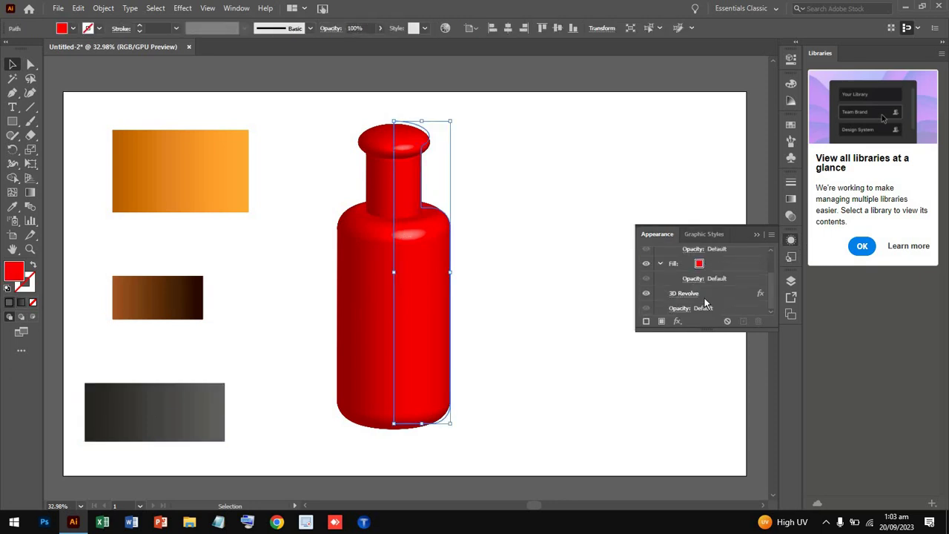
left_click(684, 295)
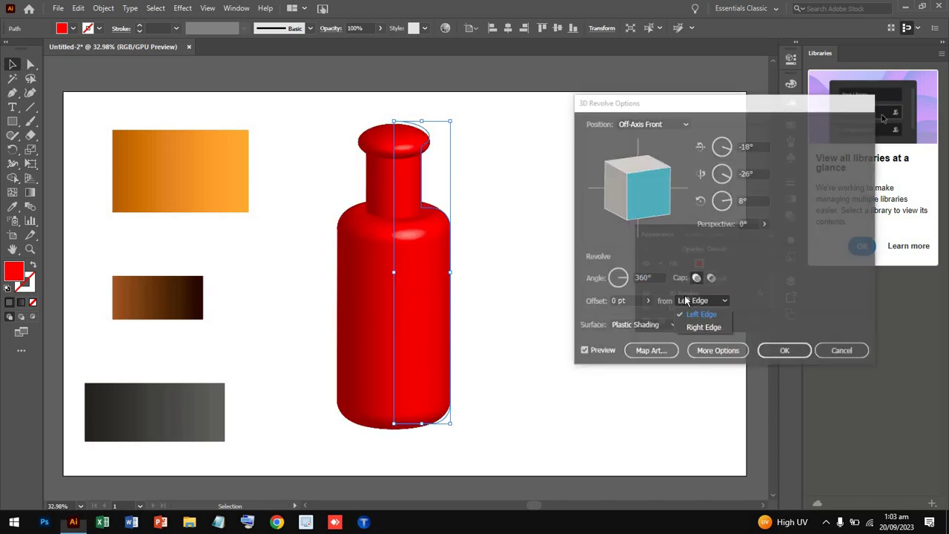
left_click(784, 240)
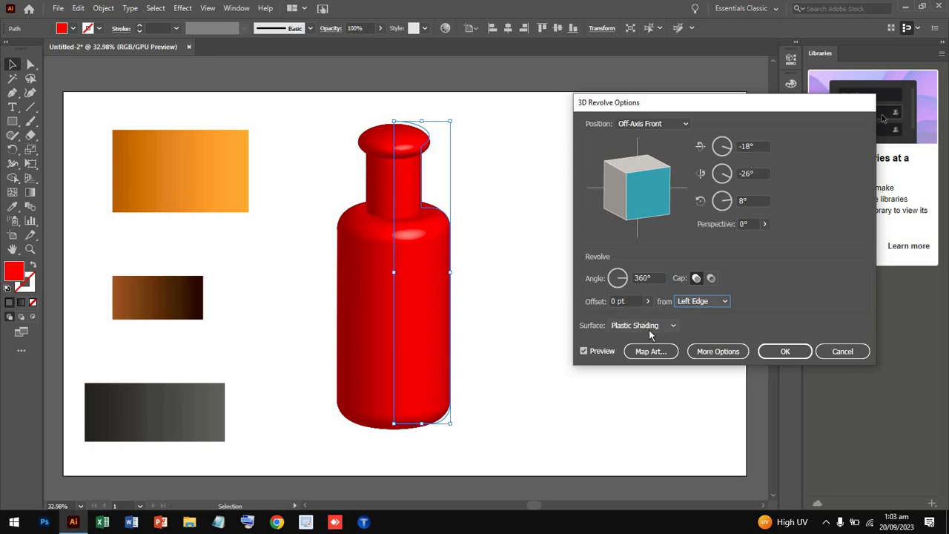
left_click(713, 351)
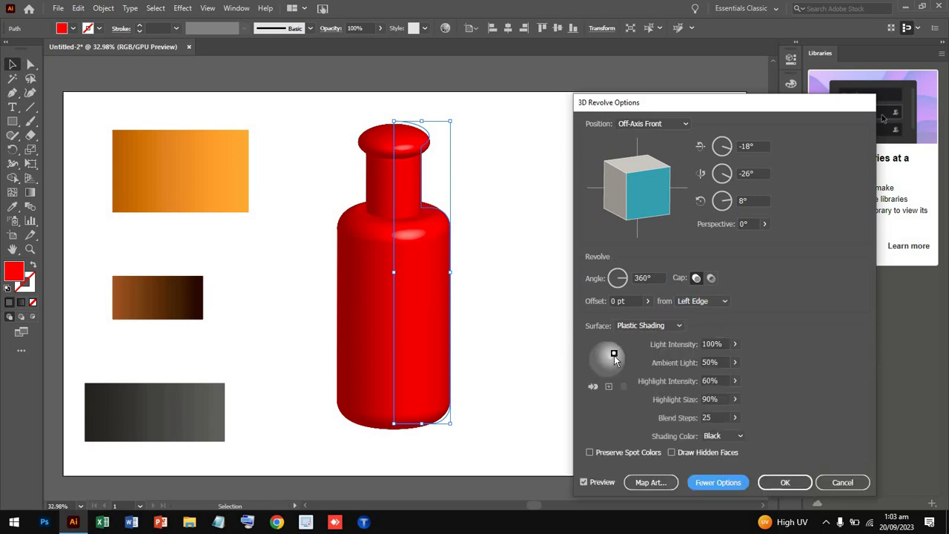
left_click_drag(615, 356, 617, 358)
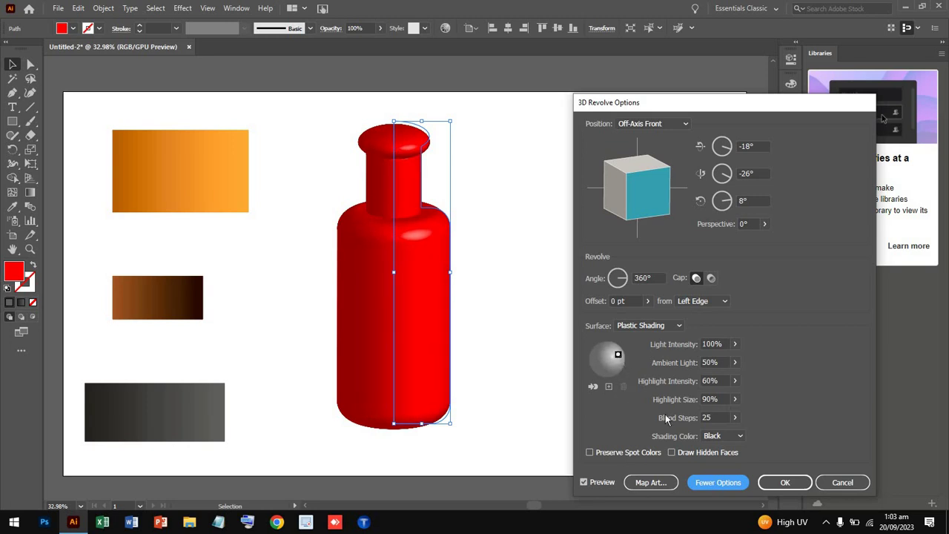
left_click(672, 452)
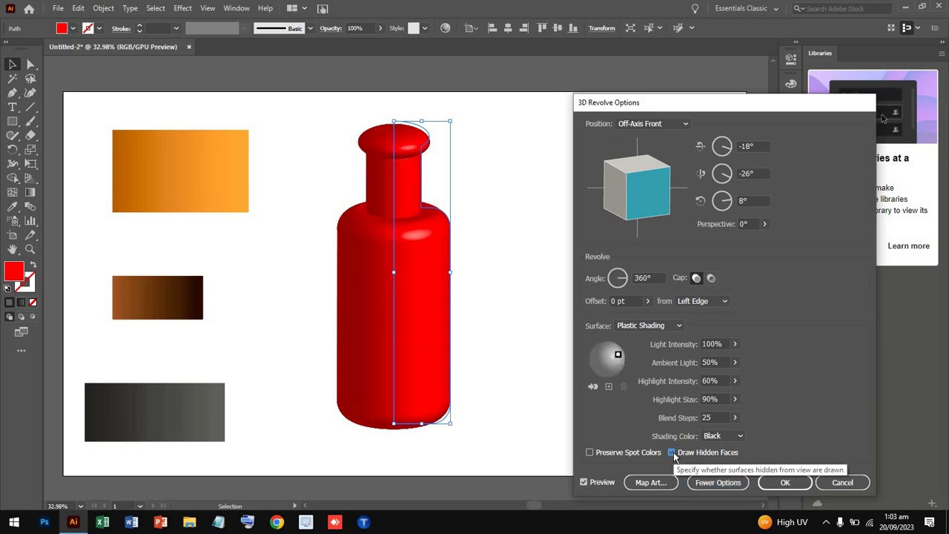
- Map New Symbol 2 onto surface 1 of 8, stretch it to fill, and enable Shade Artwork
left_click(652, 483)
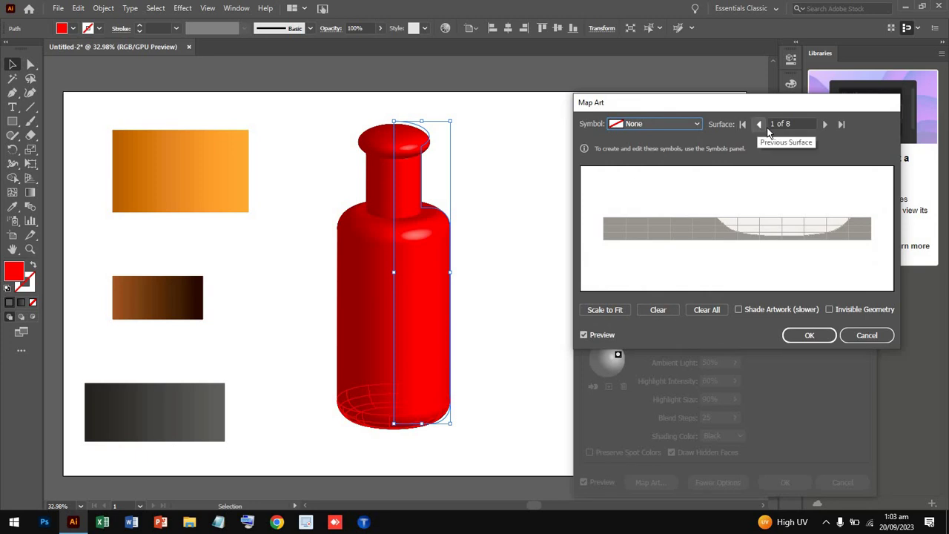
left_click(639, 125)
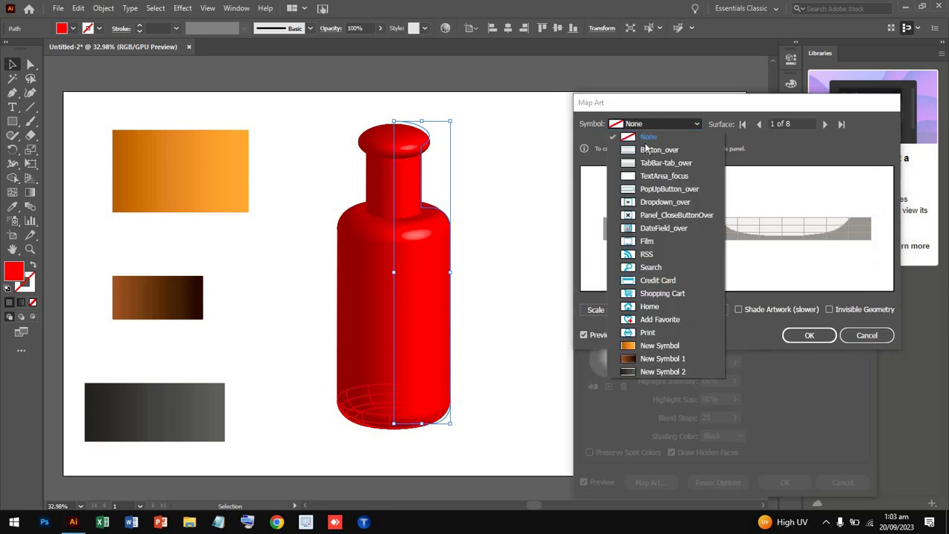
left_click(661, 372)
left_click_drag(686, 229, 600, 228)
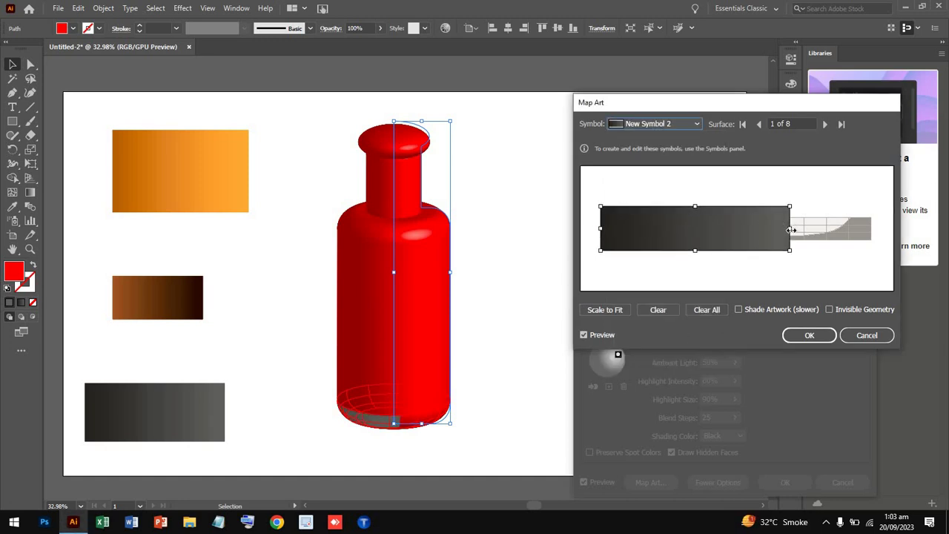
left_click_drag(812, 229, 877, 230)
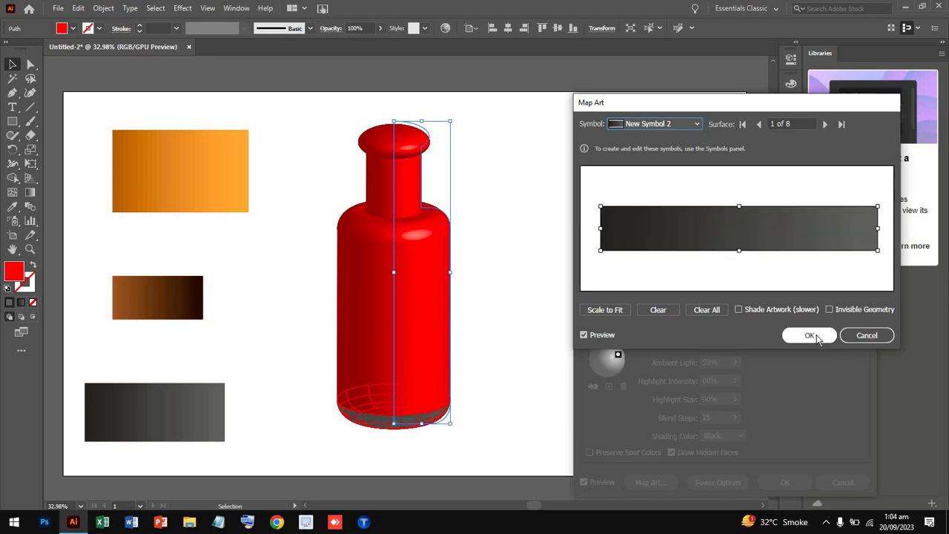
left_click(784, 310)
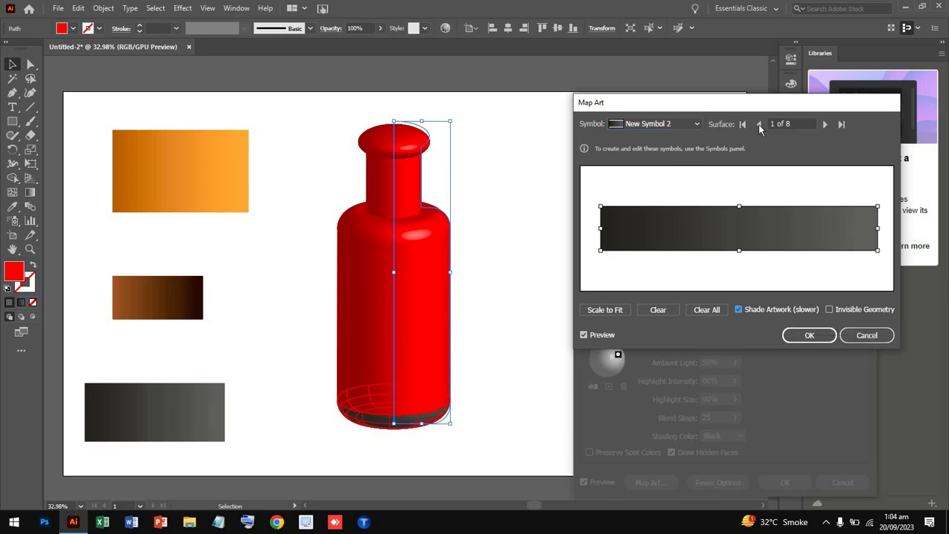
left_click(823, 124)
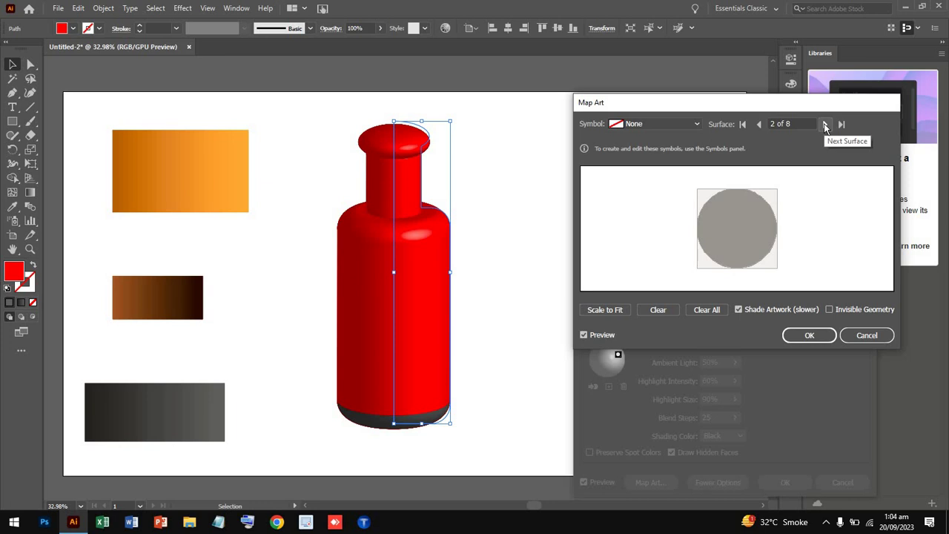
- On surface 3 of 8, map New Symbol 1 and rotate it upright
left_click(825, 124)
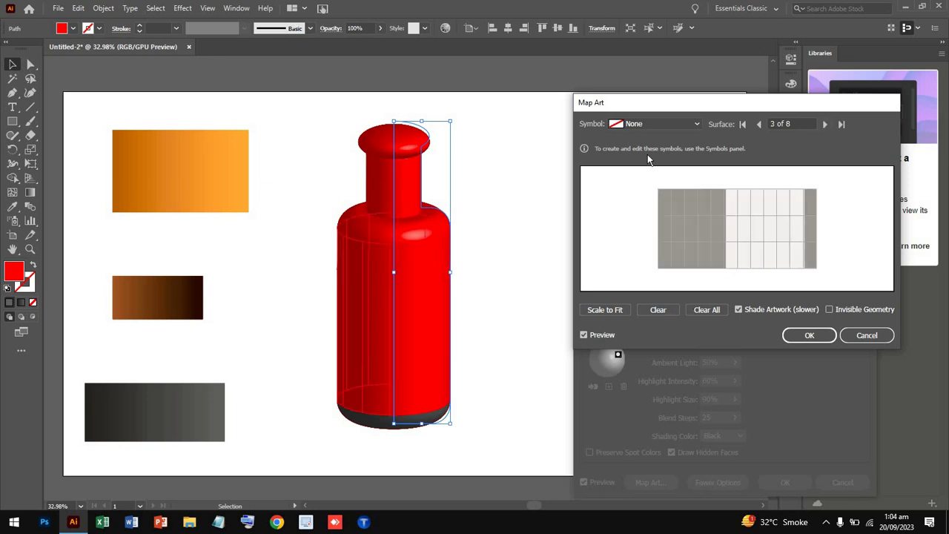
left_click(669, 123)
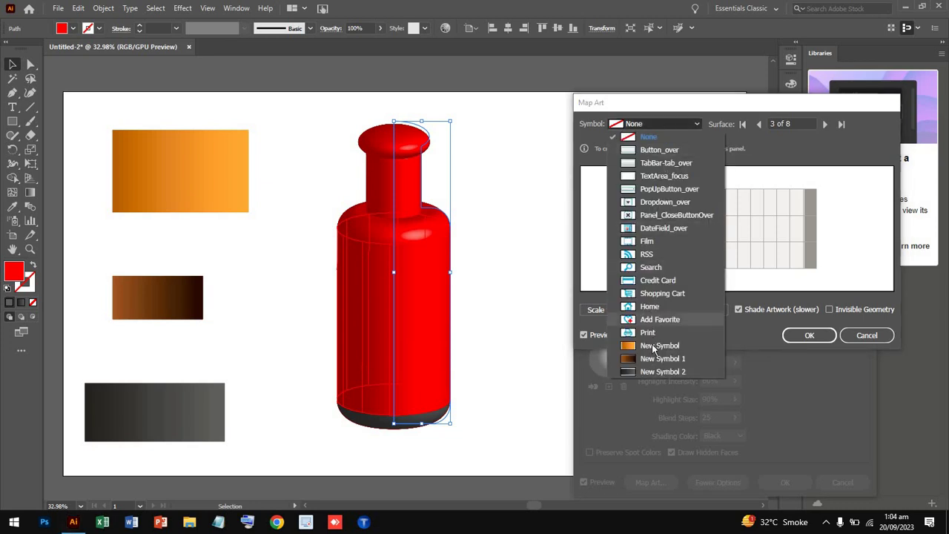
left_click(657, 359)
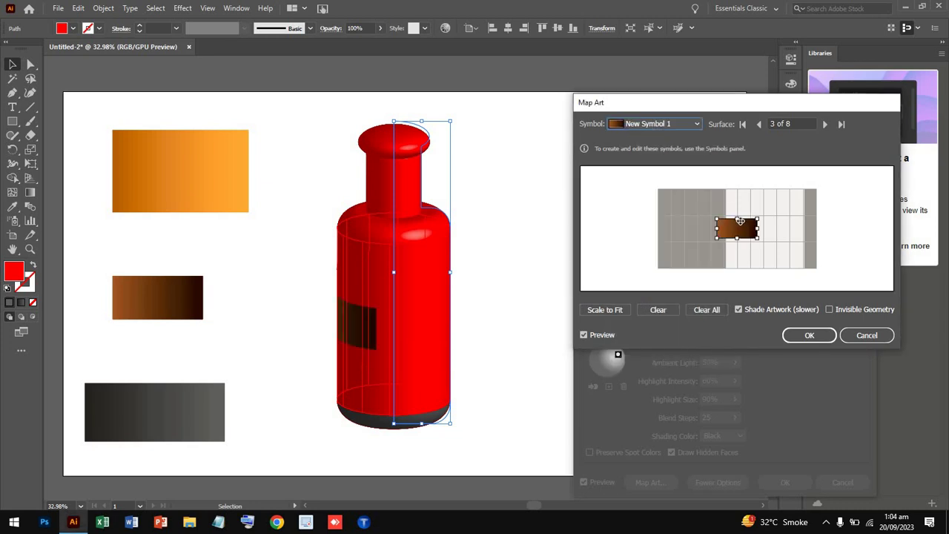
left_click_drag(759, 245, 735, 209)
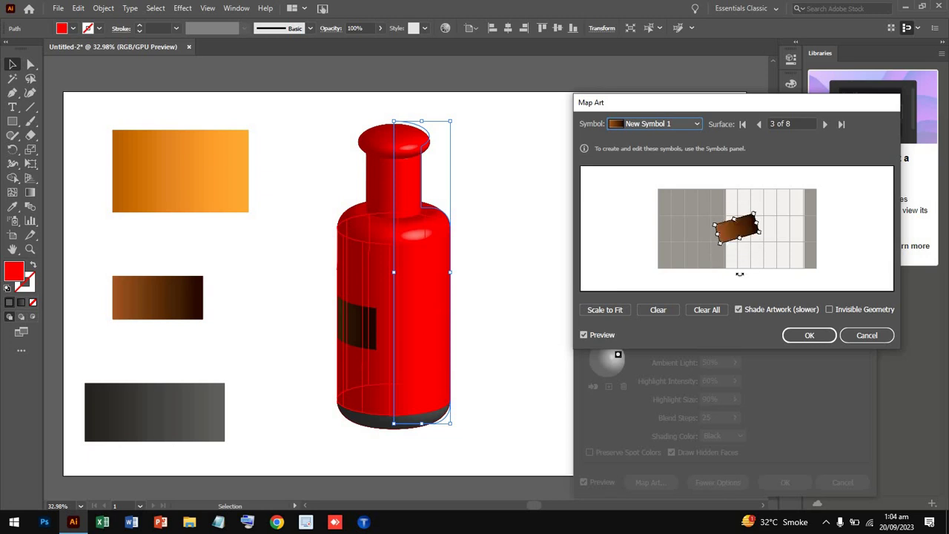
left_click_drag(736, 209, 704, 277)
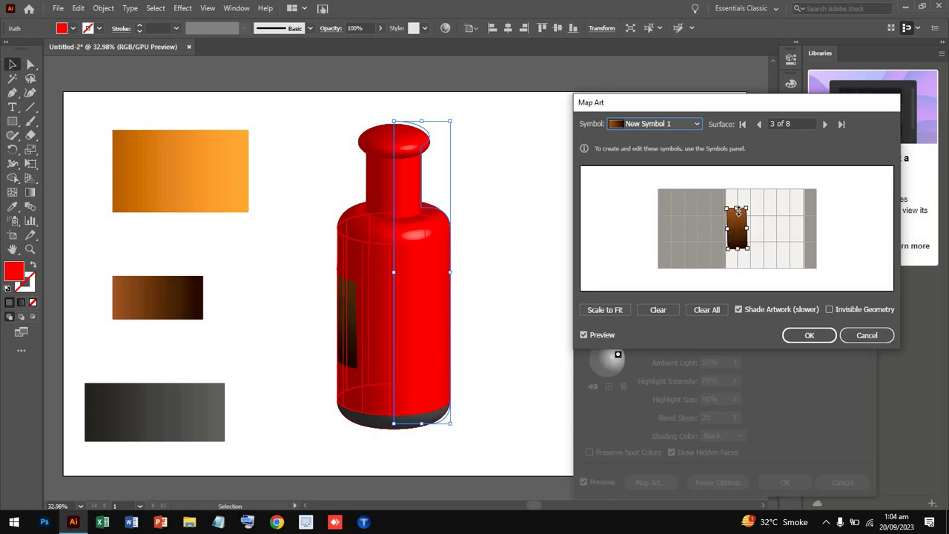
- Stretch and reposition the brown symbol until it covers the whole body surface
mouse_move(736, 208)
left_mouse_down()
mouse_move(736, 189)
mouse_move(831, 217)
left_mouse_up()
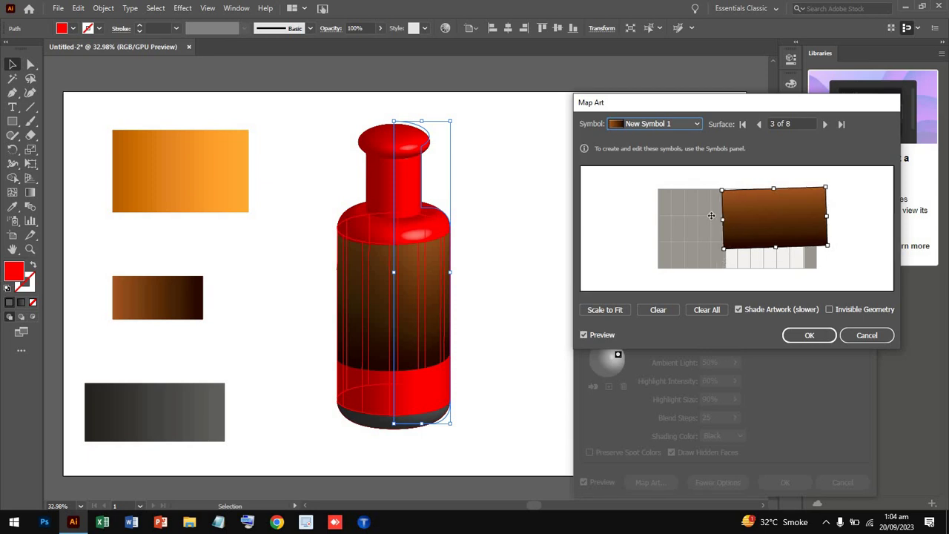
left_click_drag(726, 215, 674, 215)
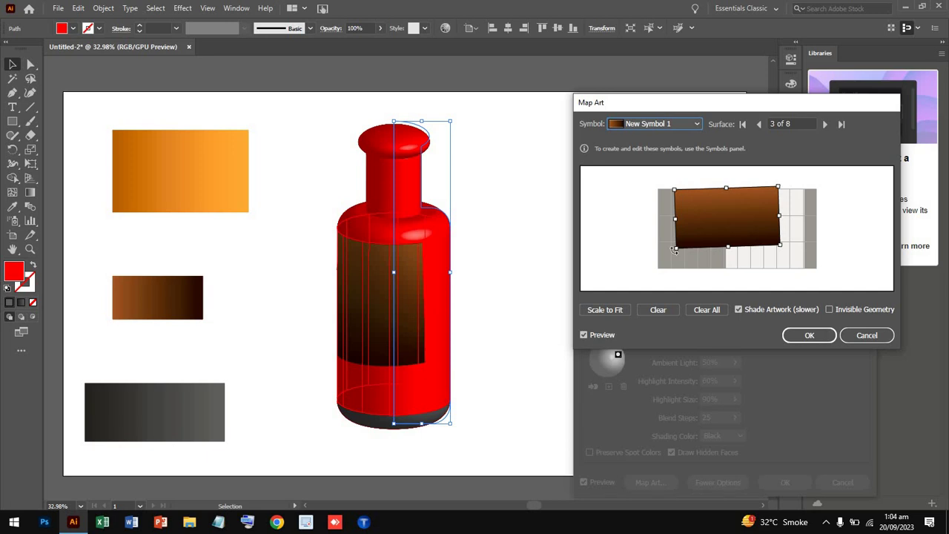
left_click_drag(674, 249, 656, 218)
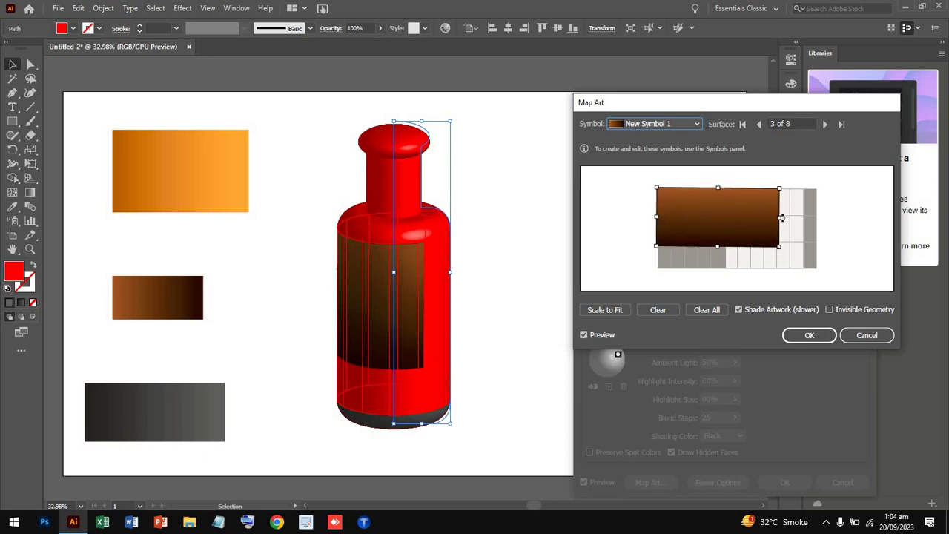
left_click_drag(780, 218, 824, 217)
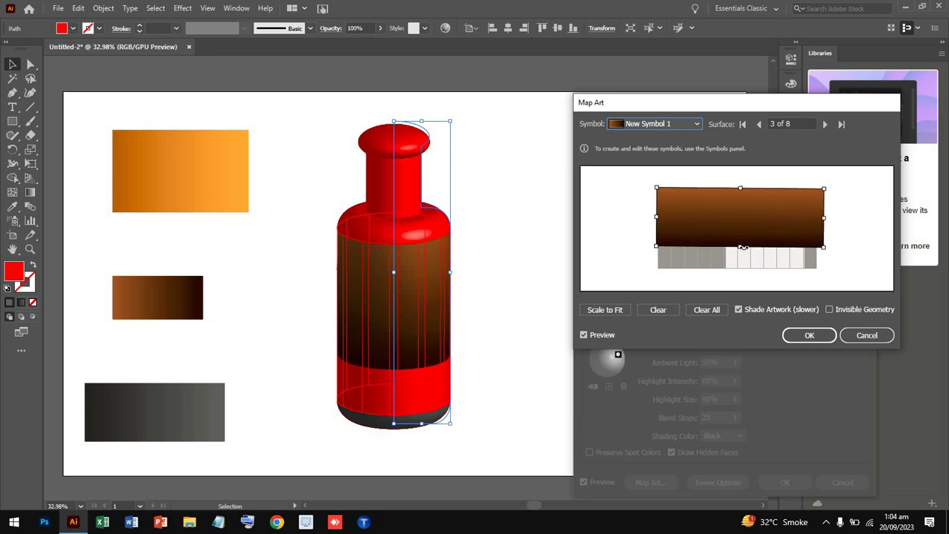
left_click_drag(740, 246, 739, 276)
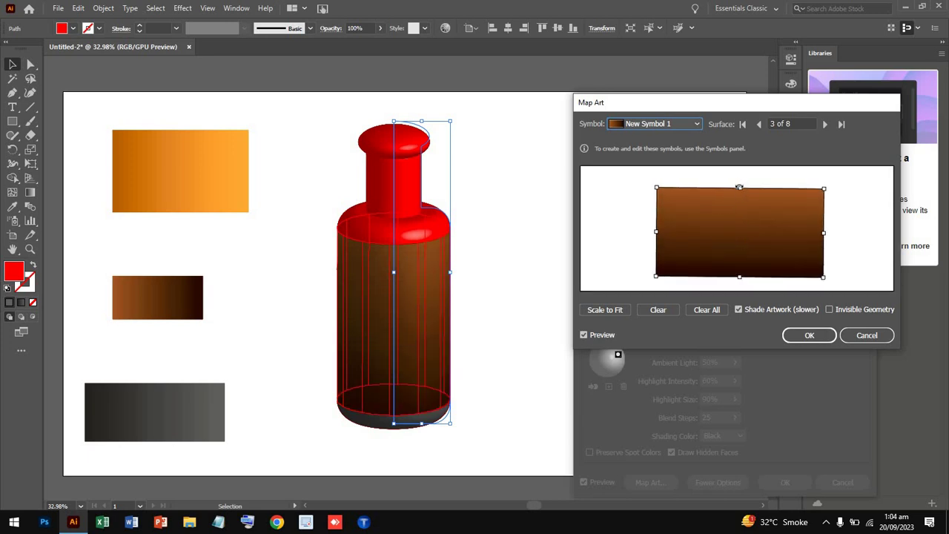
mouse_move(737, 180)
left_mouse_down()
mouse_move(739, 193)
mouse_move(741, 181)
left_mouse_up()
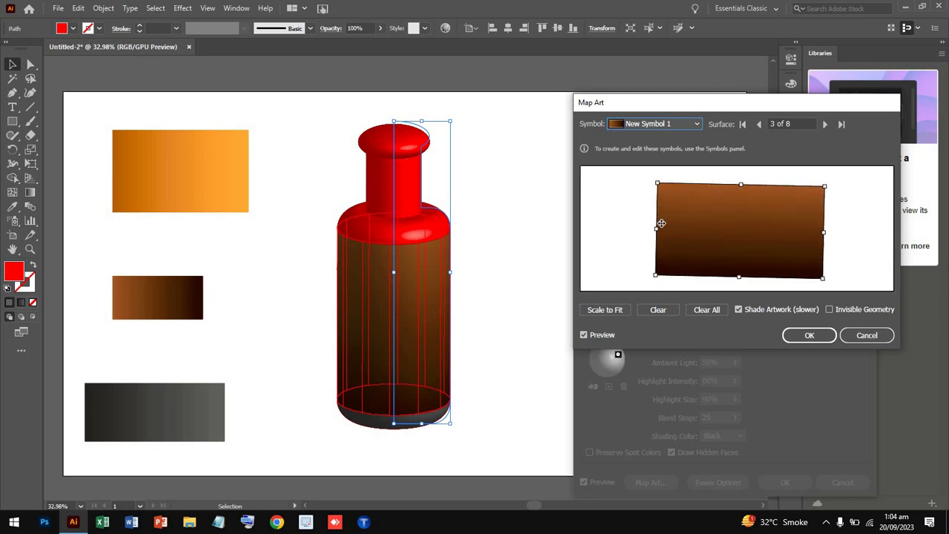
left_click_drag(653, 230, 652, 229)
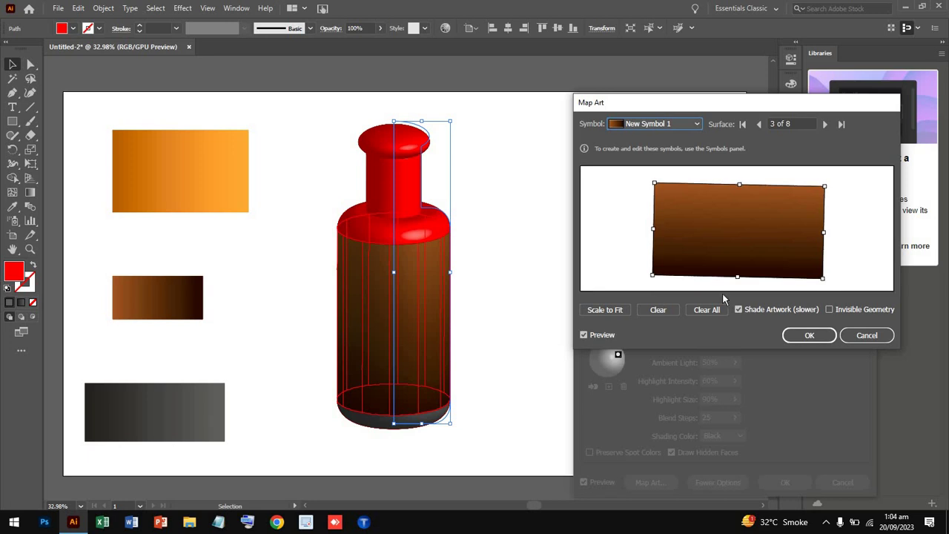
left_click_drag(737, 275, 738, 288)
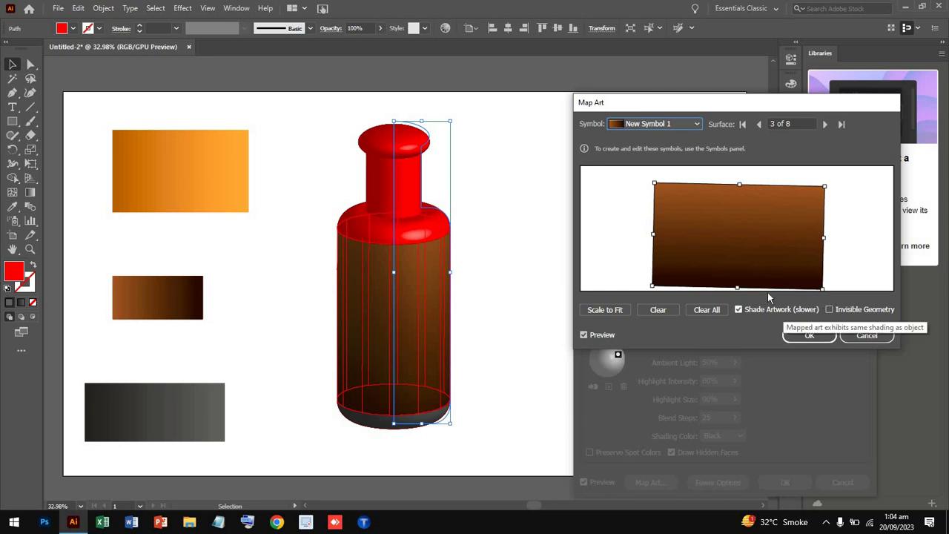
left_click(757, 125)
- Map the orange New Symbol onto surface 8 of 8 and widen it to fill the cap
left_click(758, 125)
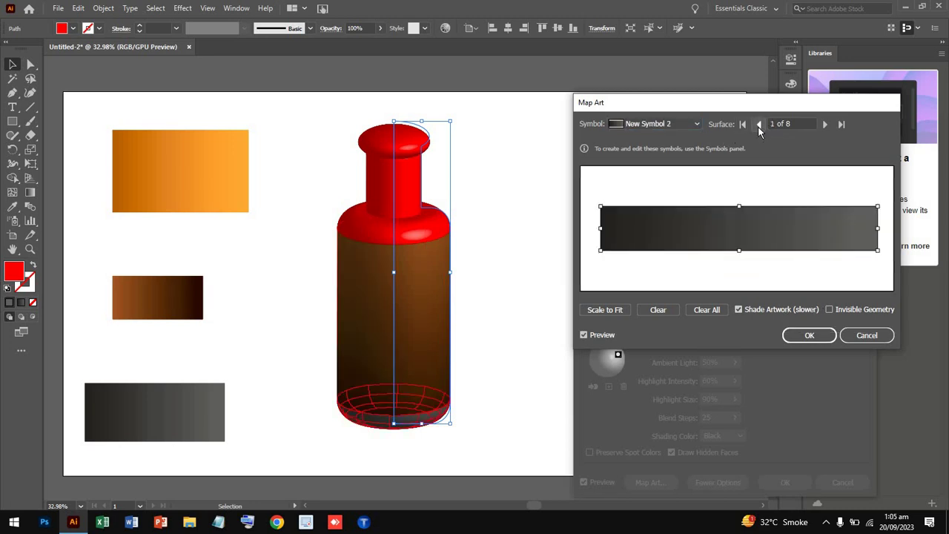
left_click(759, 126)
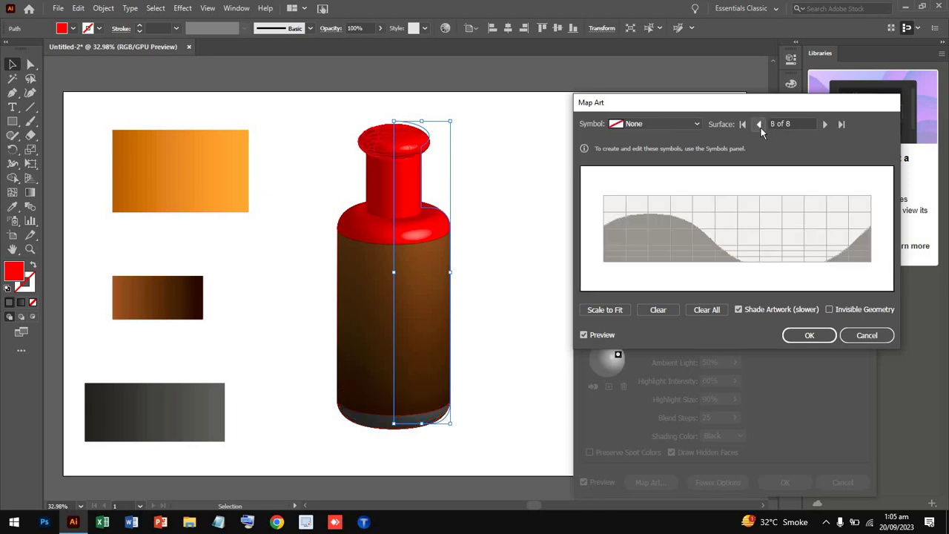
left_click(759, 125)
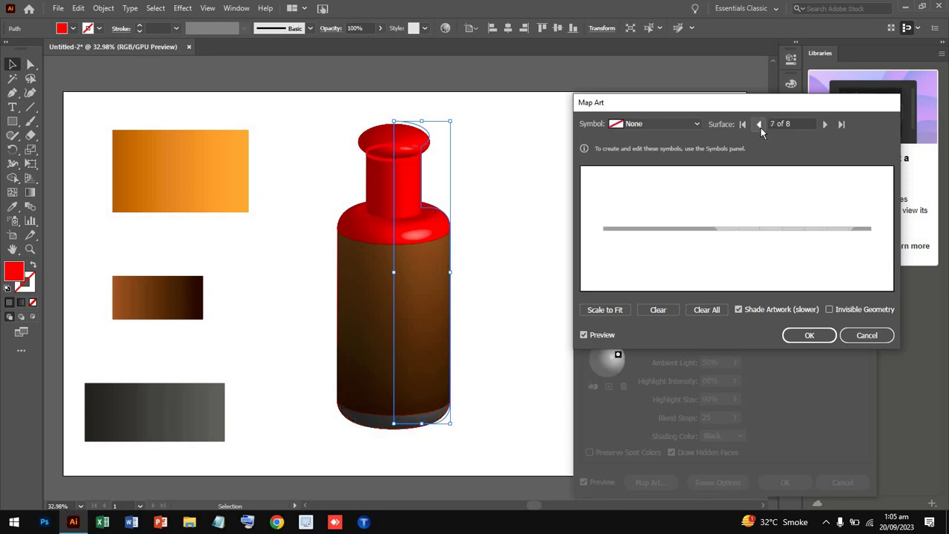
left_click(824, 125)
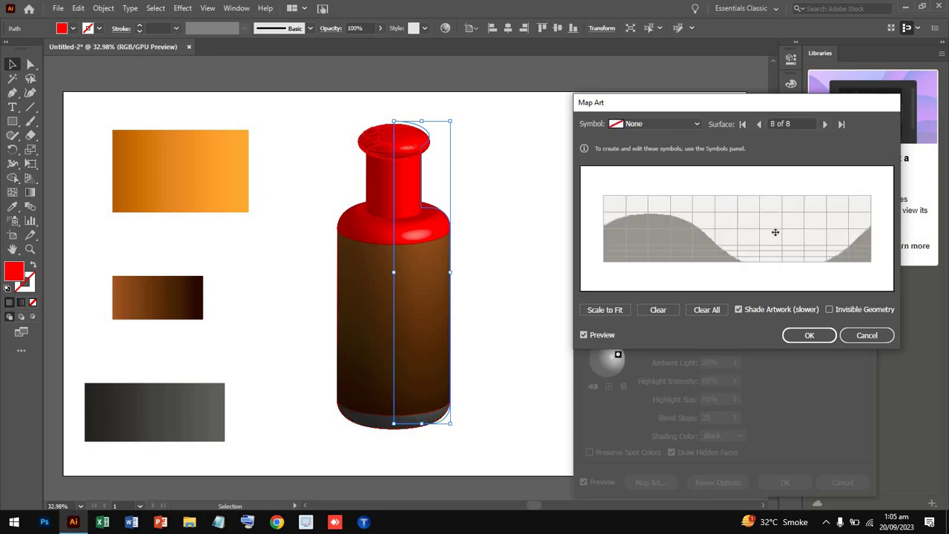
left_click(636, 123)
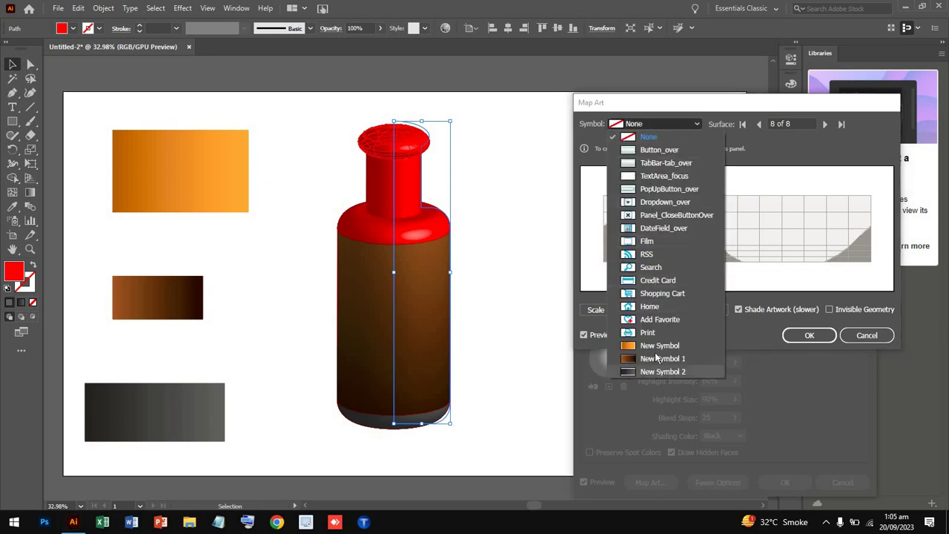
left_click(654, 346)
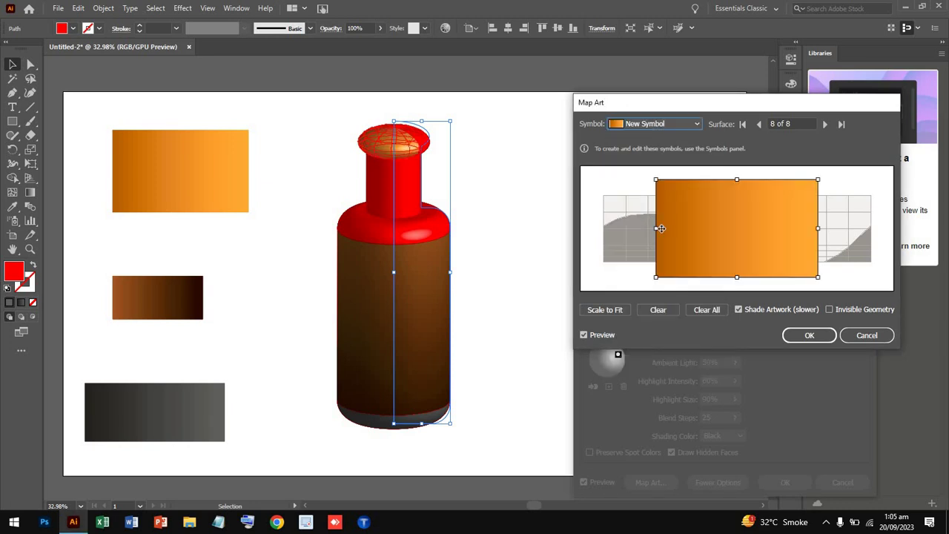
left_click_drag(646, 227, 593, 227)
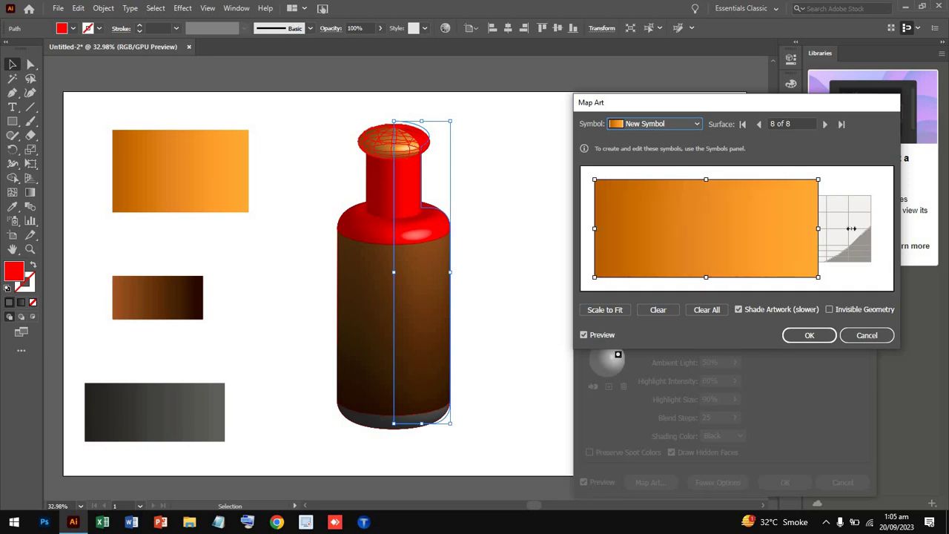
left_click_drag(823, 229, 876, 229)
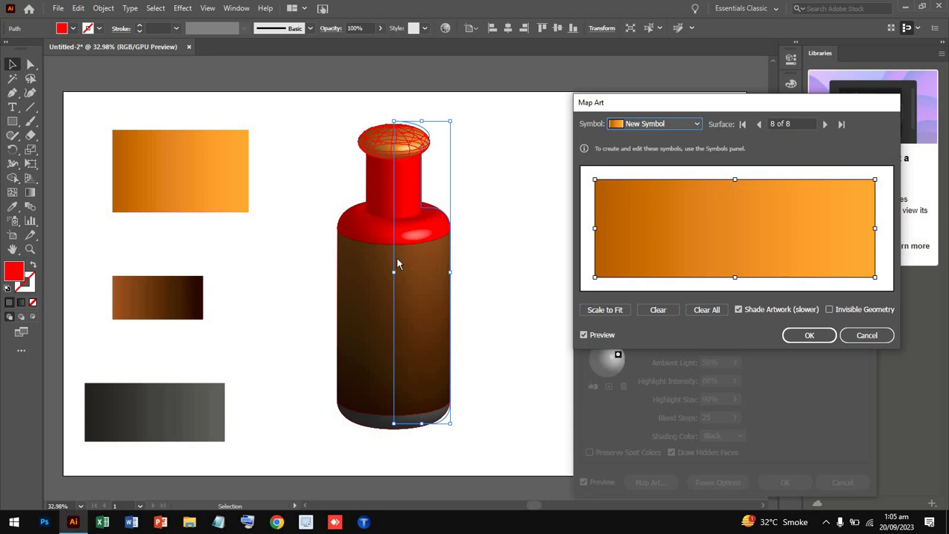
left_click(423, 280)
left_click(739, 310)
left_click(823, 124)
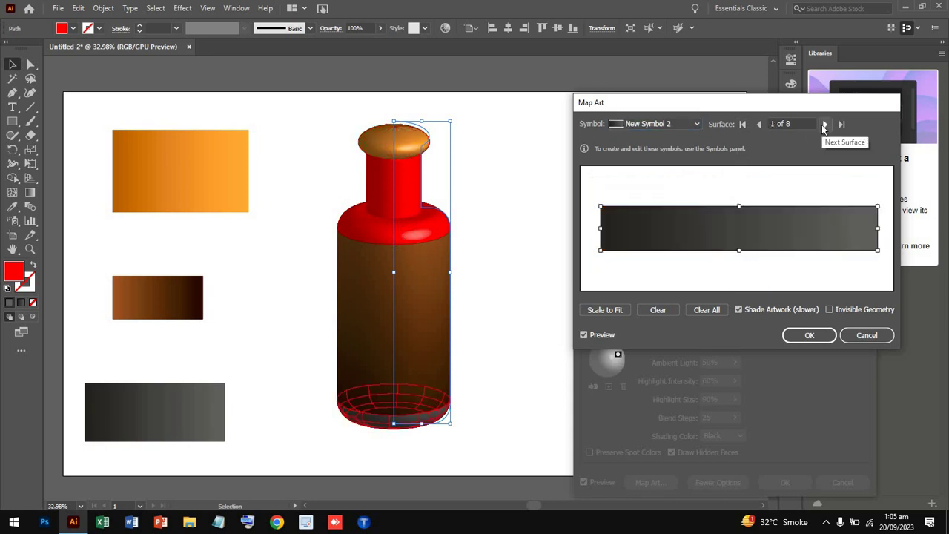
- Map dark grey New Symbol 2 onto surface 6 of 8 and widen it across the neck
left_click(758, 125)
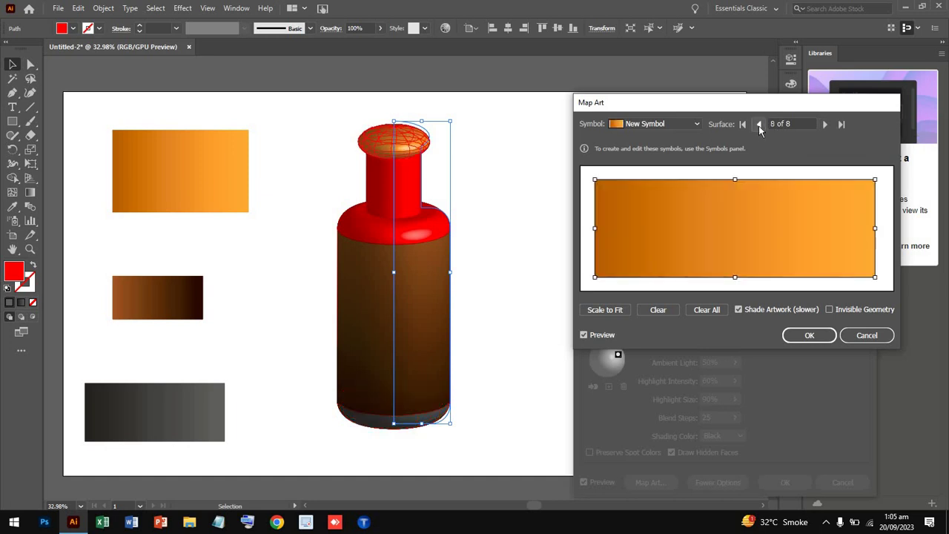
left_click(758, 125)
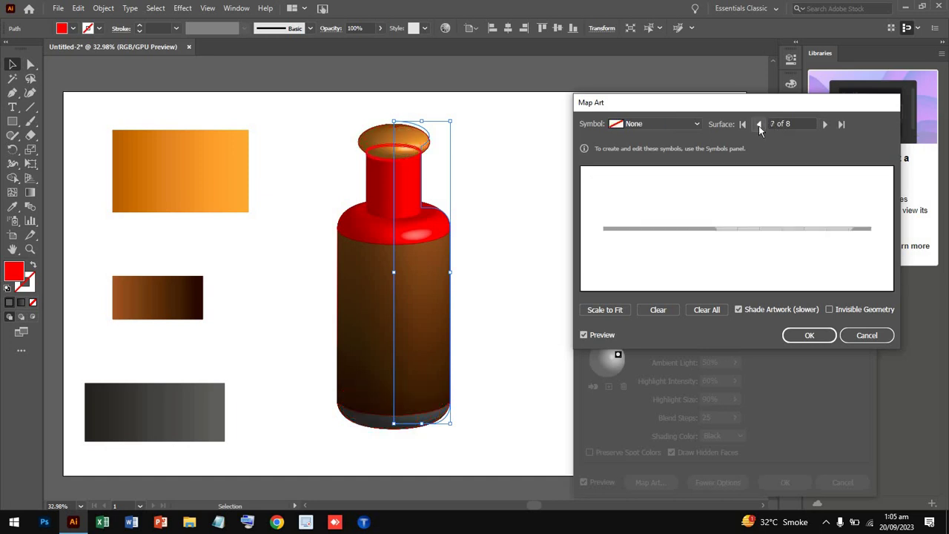
left_click(758, 125)
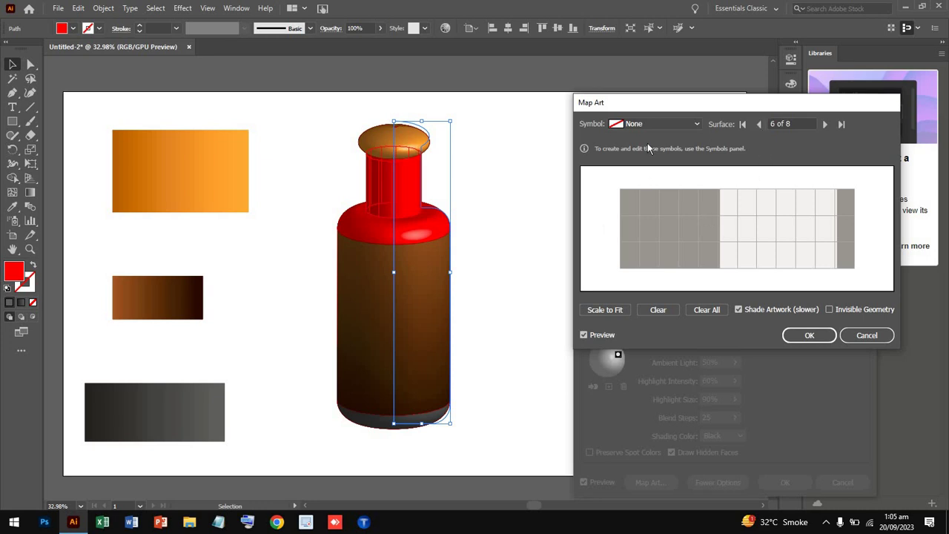
left_click(671, 126)
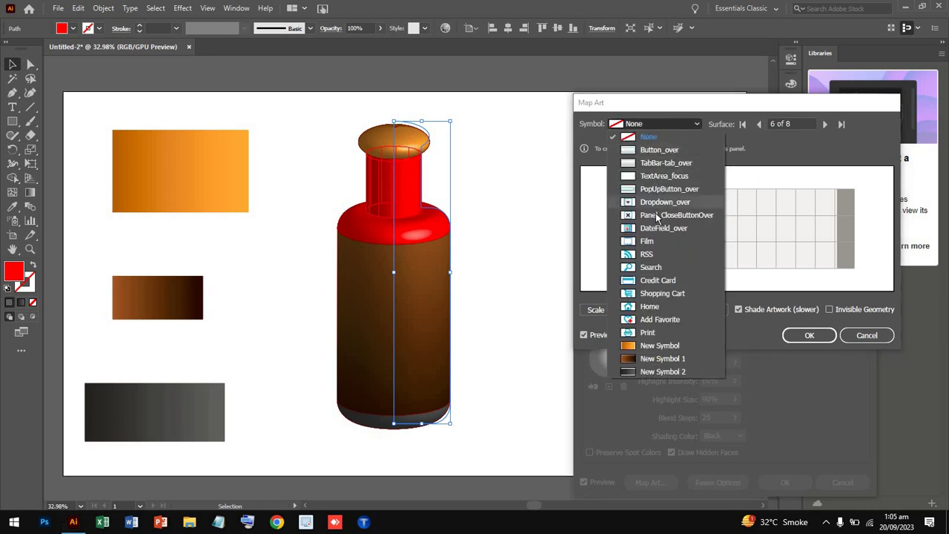
left_click(640, 372)
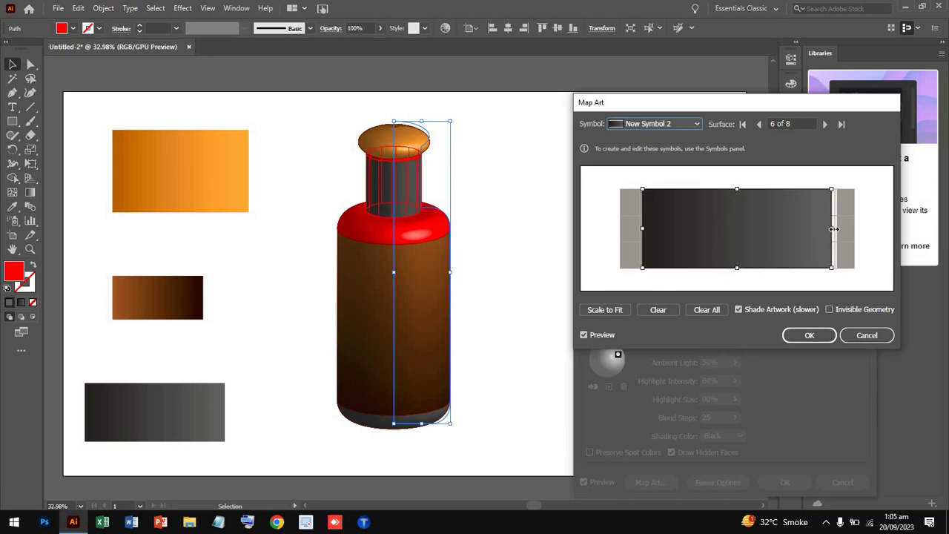
left_click_drag(832, 229, 862, 229)
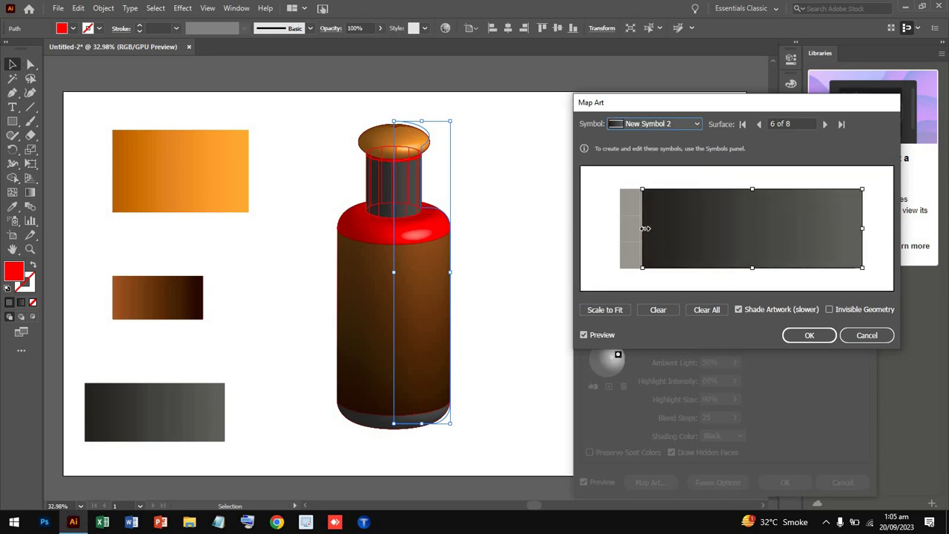
left_click_drag(642, 229, 606, 229)
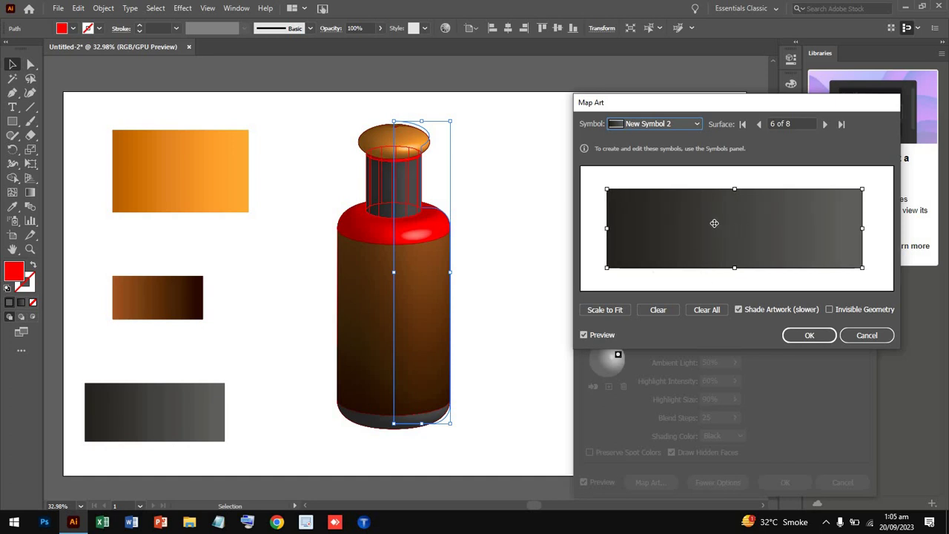
- Put the orange New Symbol on surface 5, then stretch the neck's dark symbol taller
left_click(761, 125)
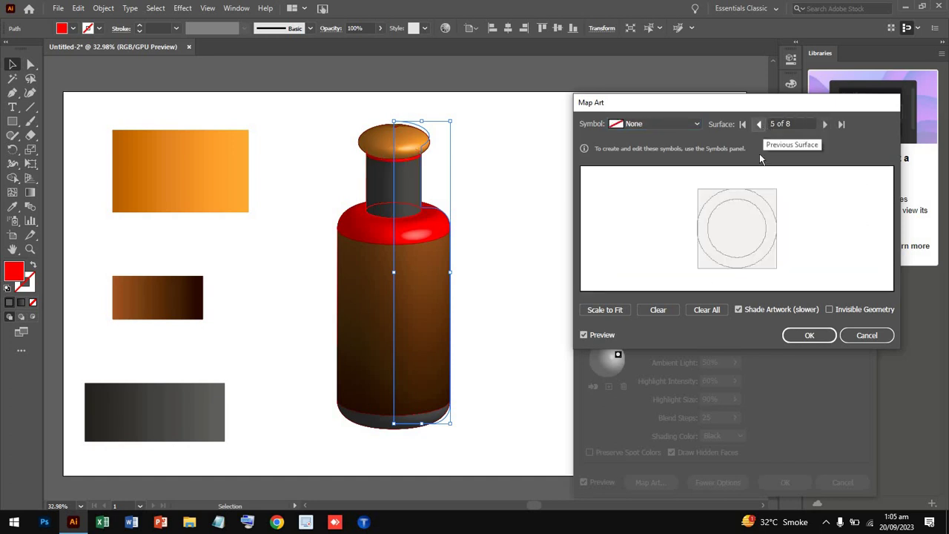
left_click(657, 123)
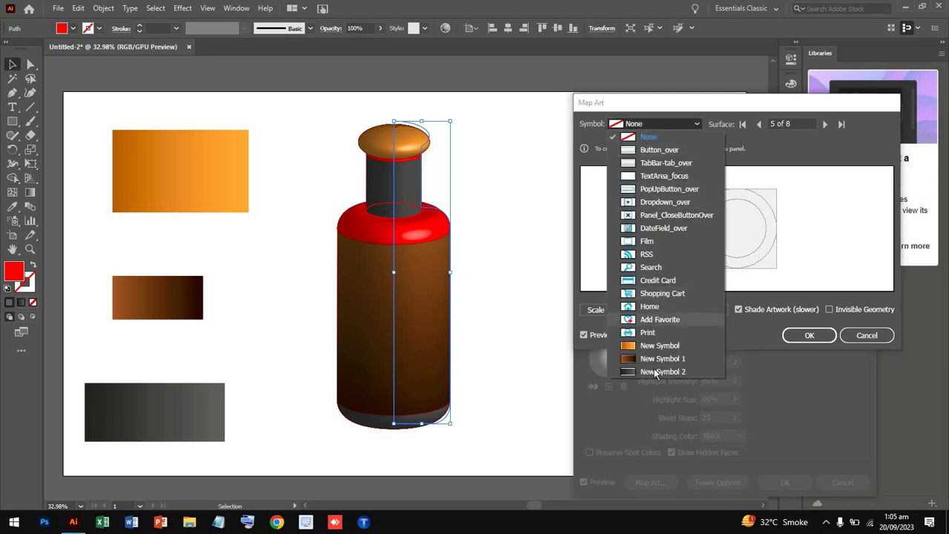
left_click(657, 347)
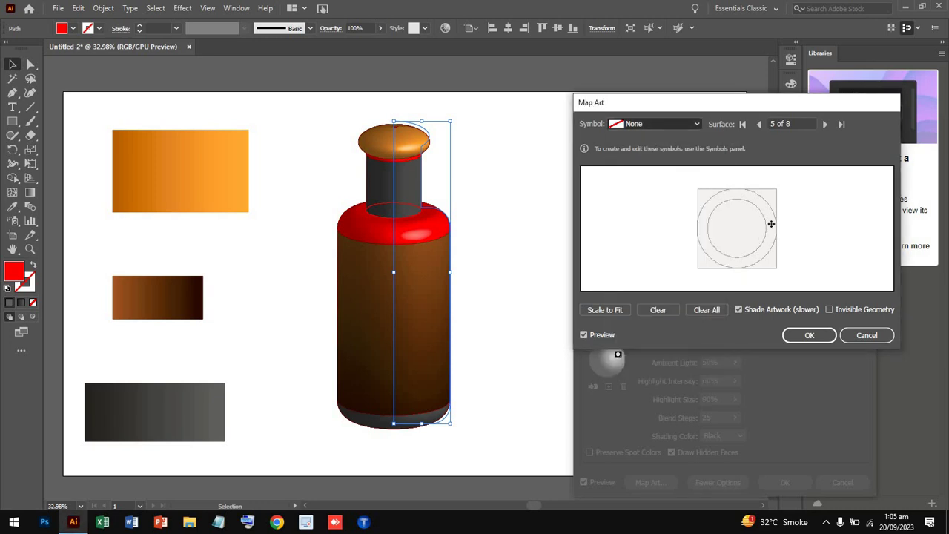
left_click(823, 125)
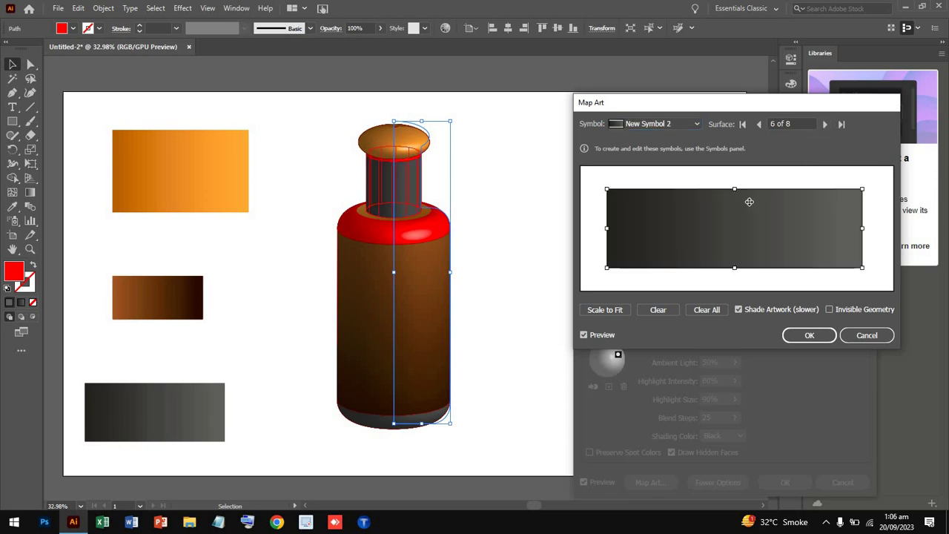
left_click_drag(735, 181, 736, 176)
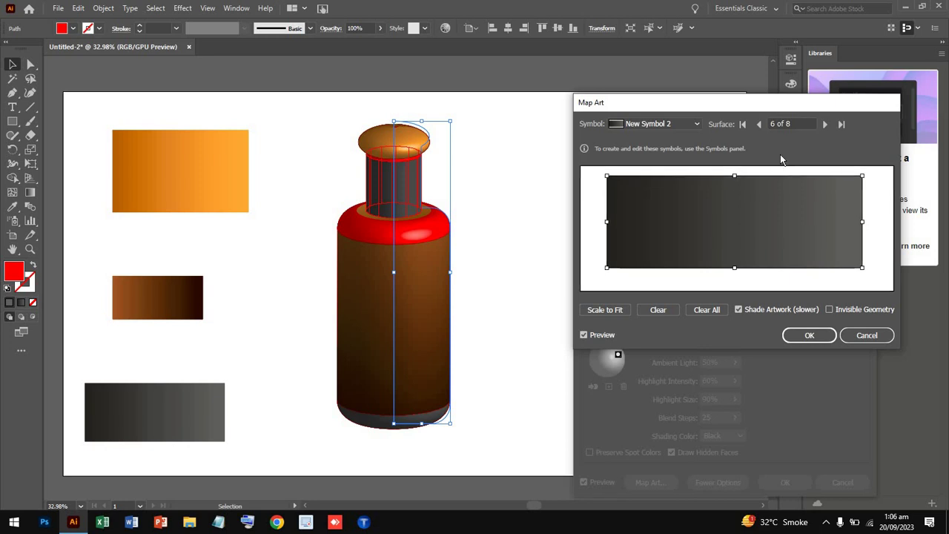
left_click(824, 124)
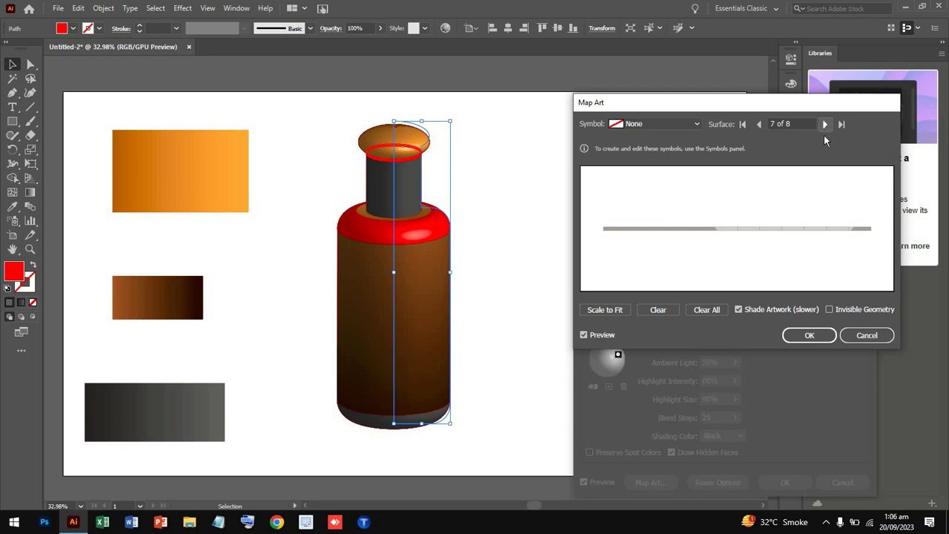
- Map the orange New Symbol onto surface 7 of 8, resized to span its full width
left_click(824, 124)
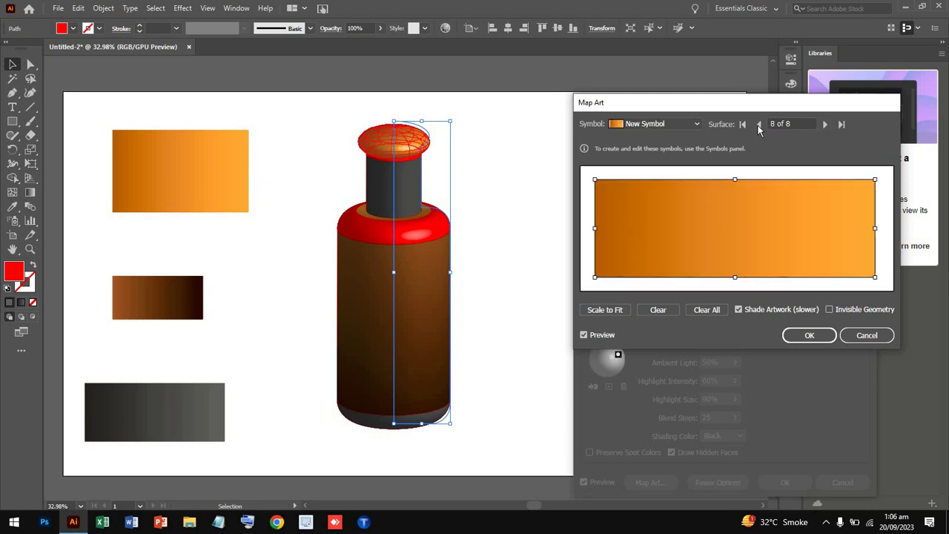
left_click(759, 124)
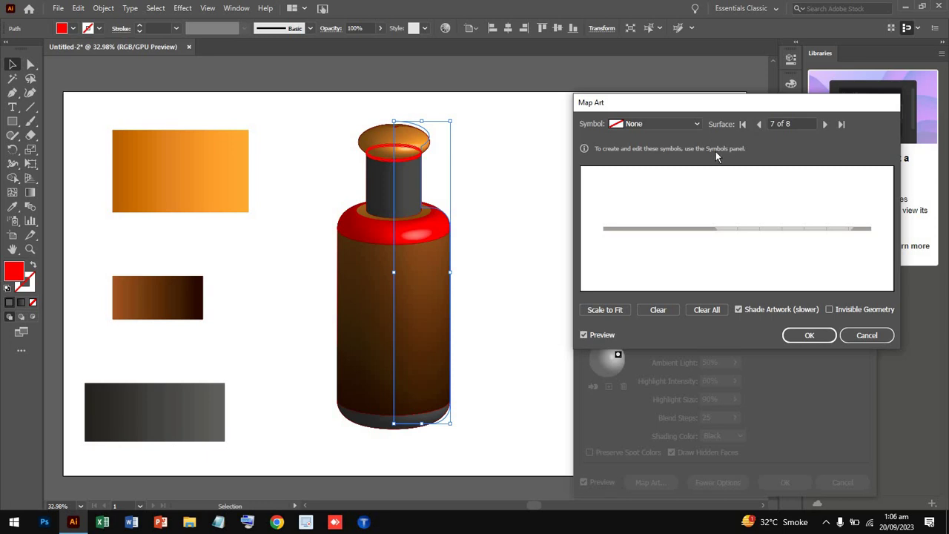
left_click(682, 123)
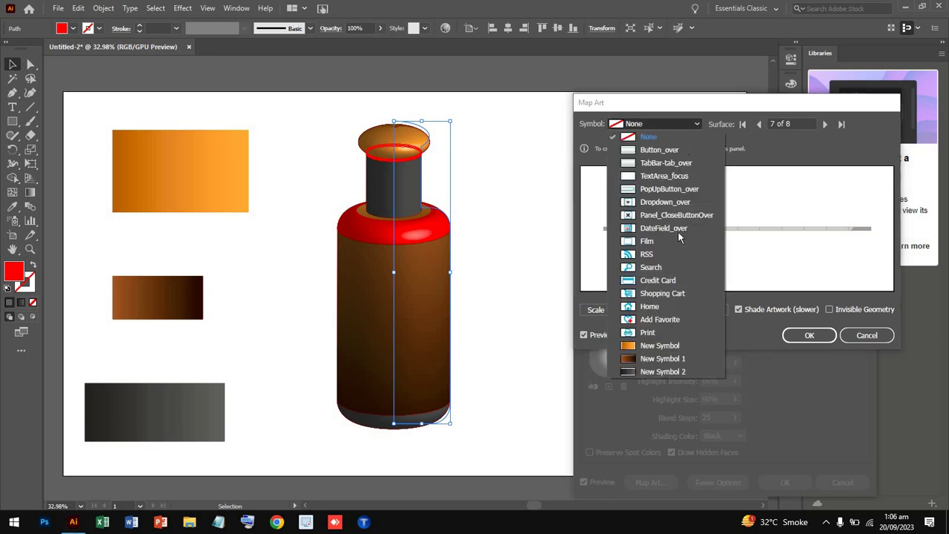
left_click(657, 345)
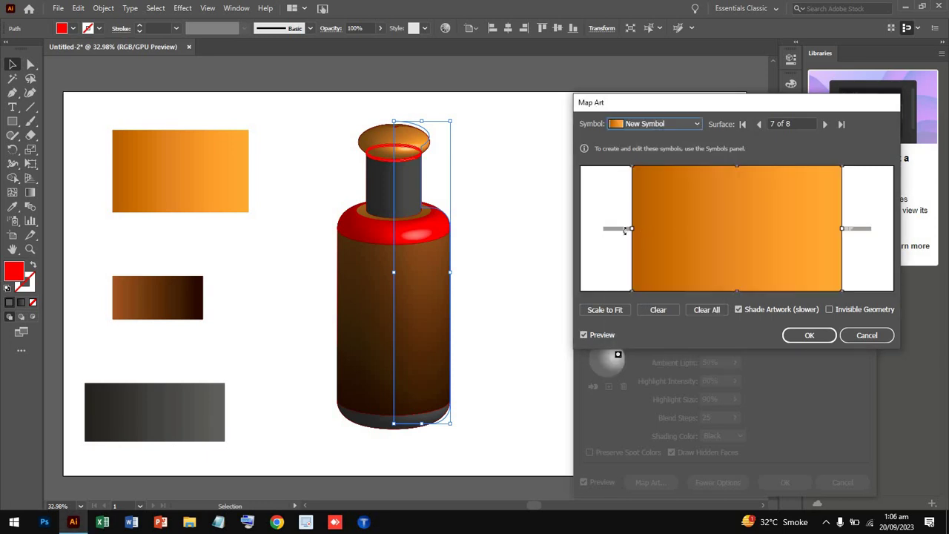
left_click_drag(635, 230, 604, 229)
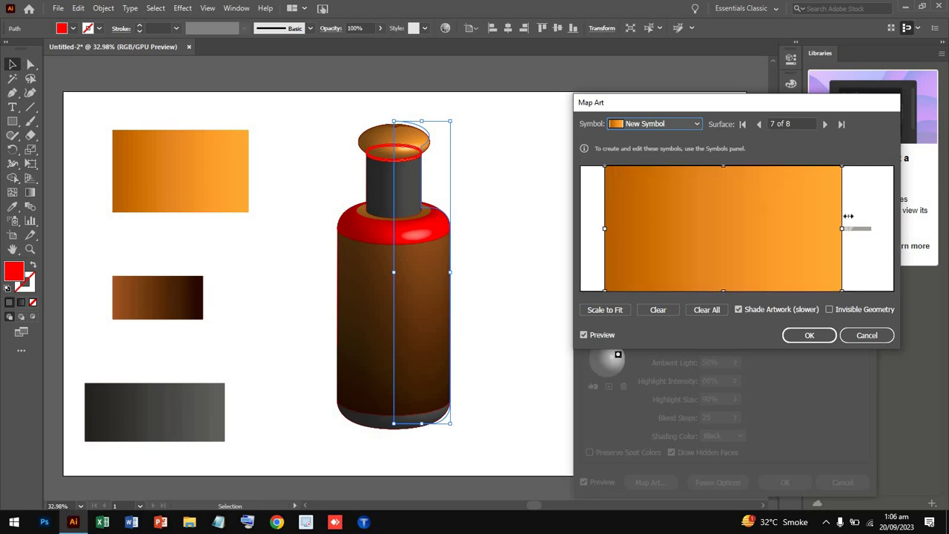
left_click_drag(842, 228, 882, 228)
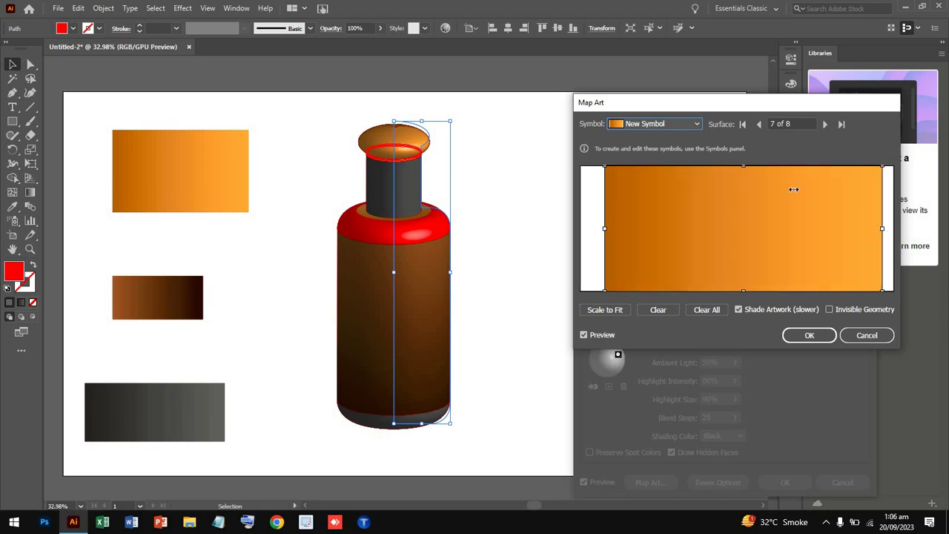
left_click_drag(745, 167, 744, 198)
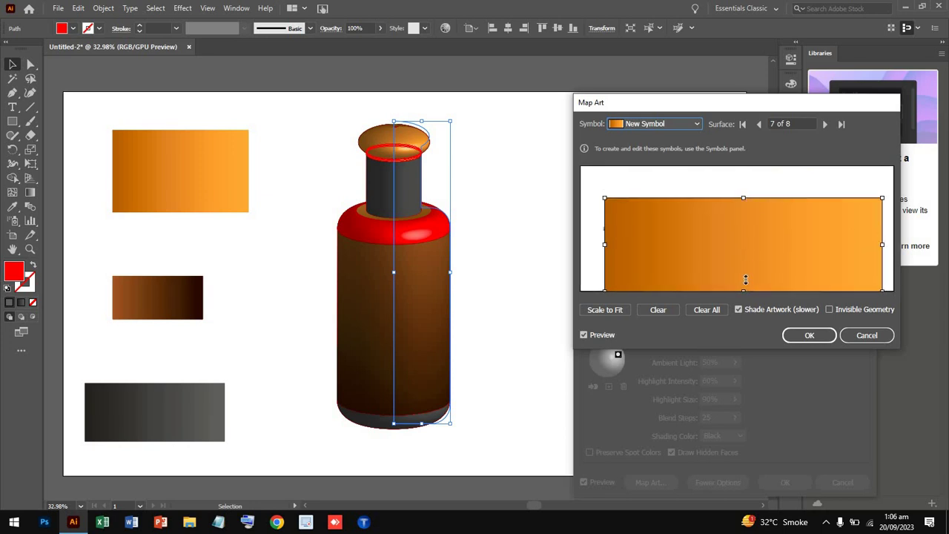
left_click_drag(742, 266, 743, 258)
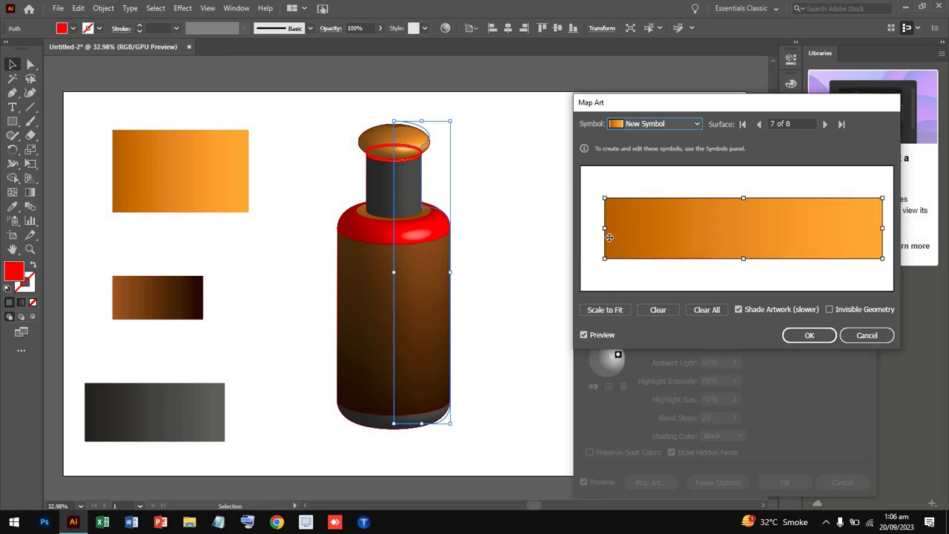
left_click_drag(599, 229, 592, 229)
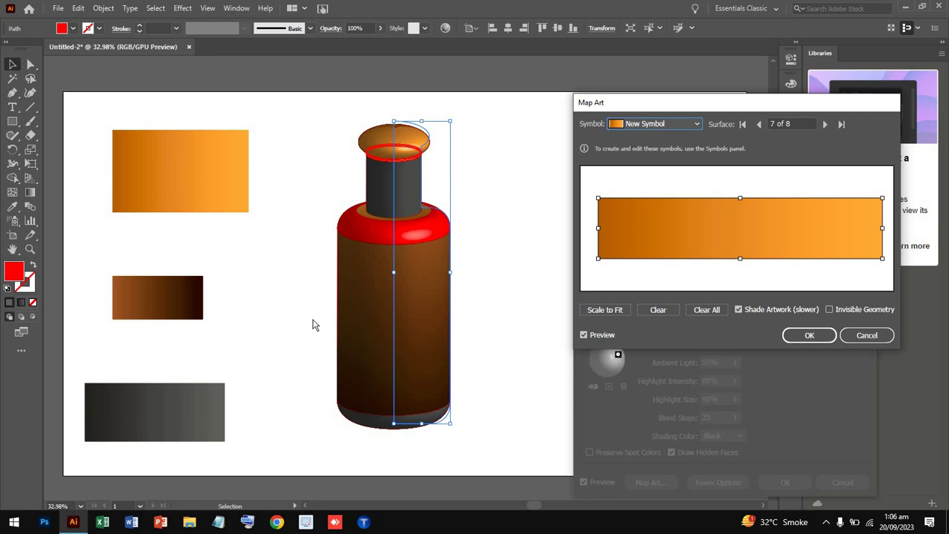
- Commit Map Art and 3D Revolve, then select the dark grey rectangle for gradient editing
left_click(816, 341)
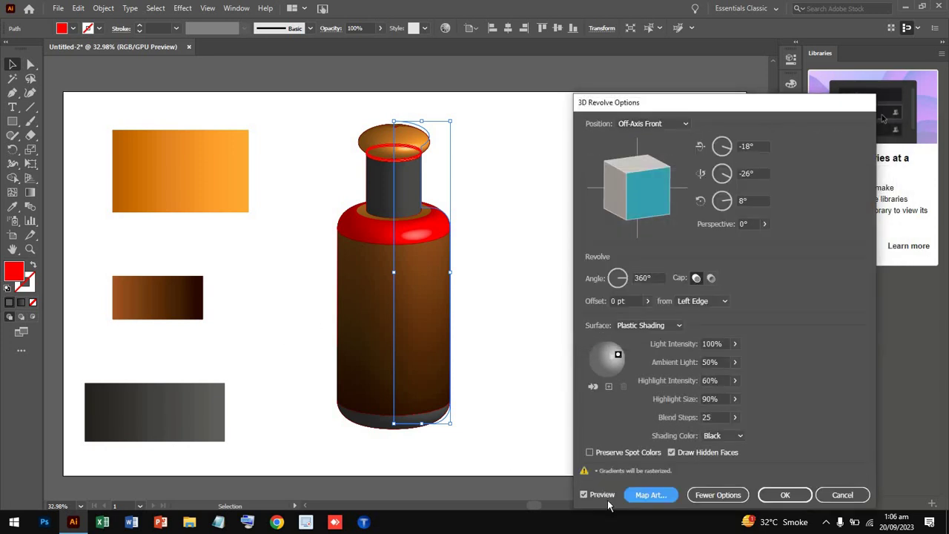
left_click(785, 495)
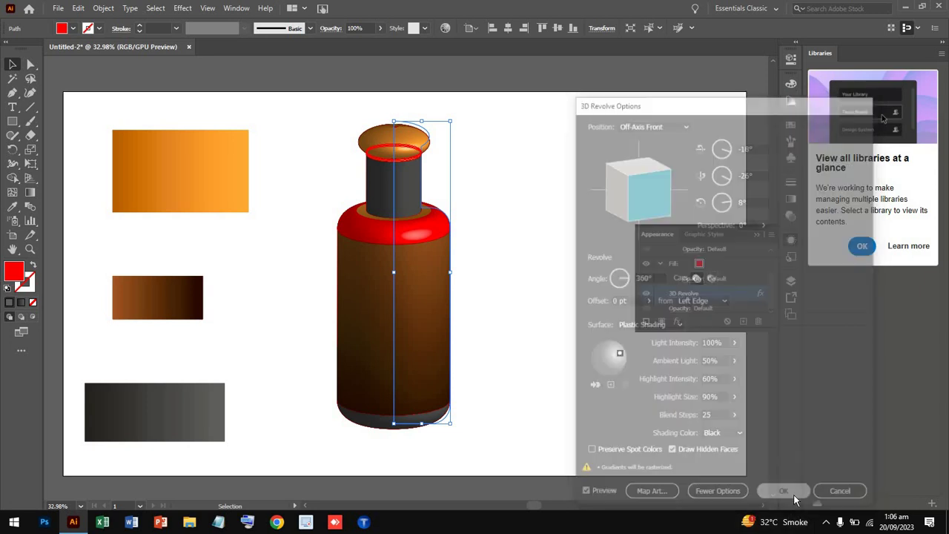
left_click(141, 404)
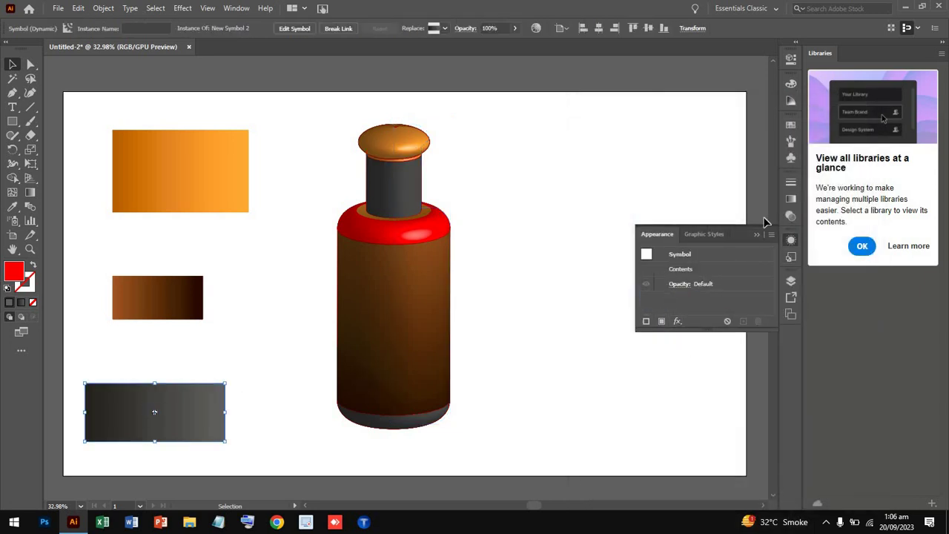
left_click(790, 202)
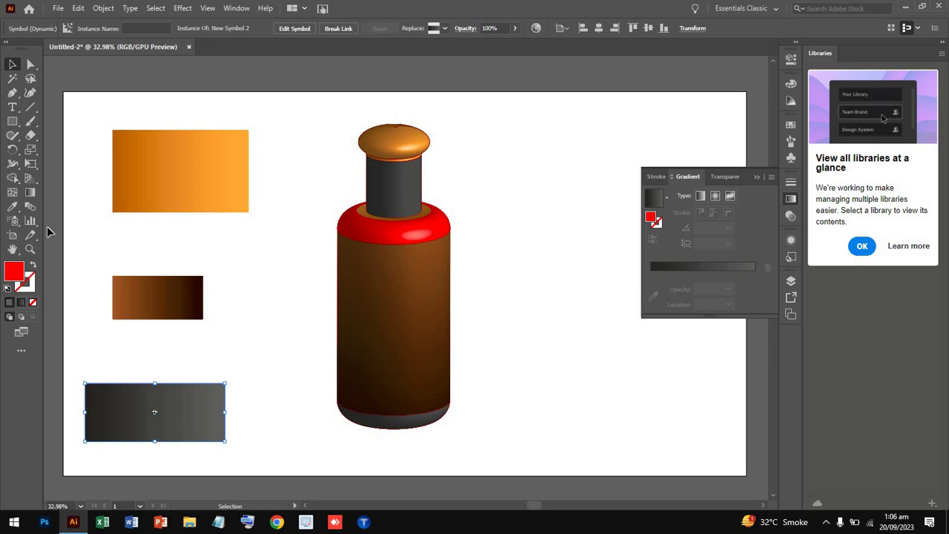
left_click(30, 192)
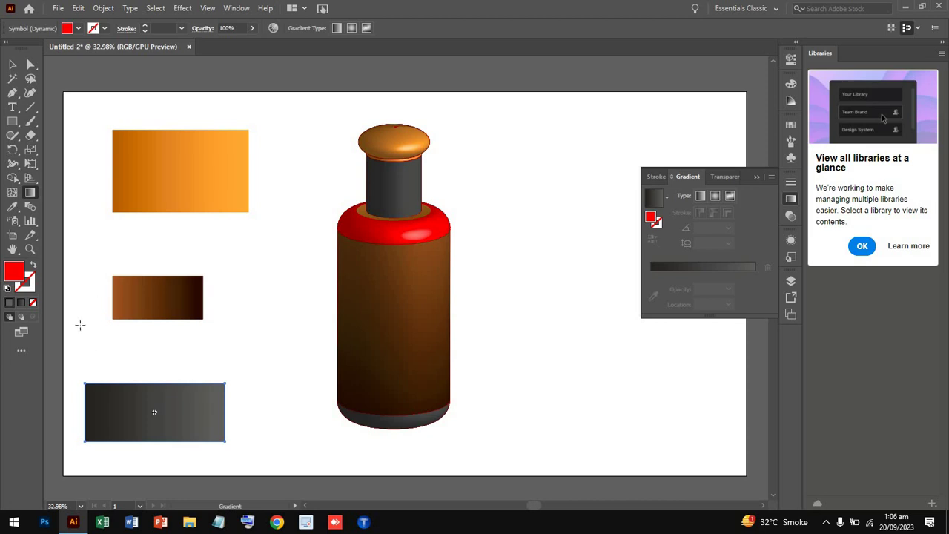
- Draw a new rectangle above the dark grey one and fill it with the Sky gradient
left_click(11, 120)
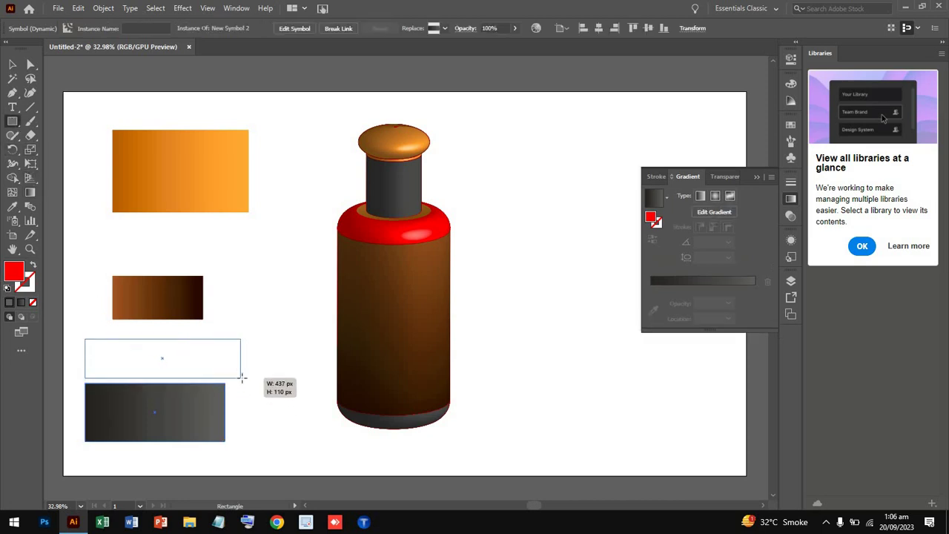
left_click_drag(84, 338, 241, 378)
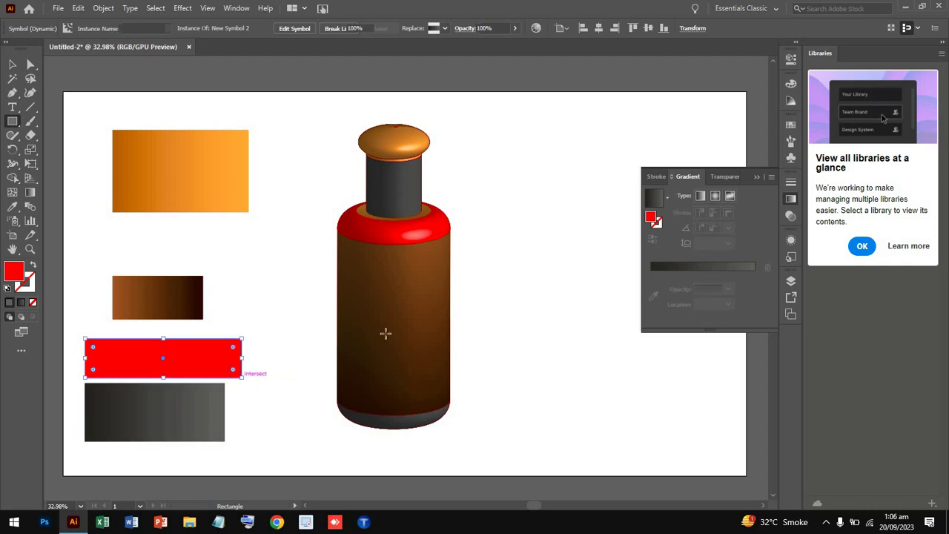
left_click(665, 208)
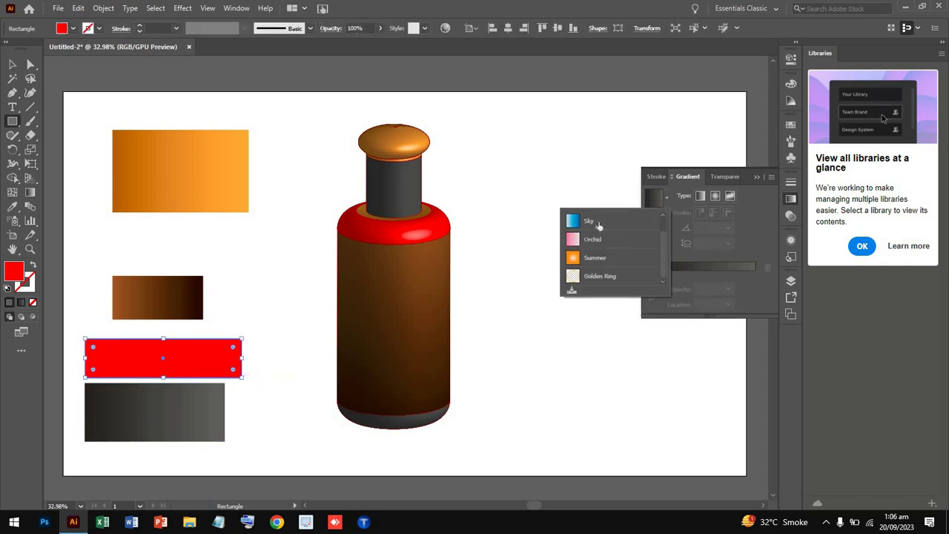
left_click(598, 224)
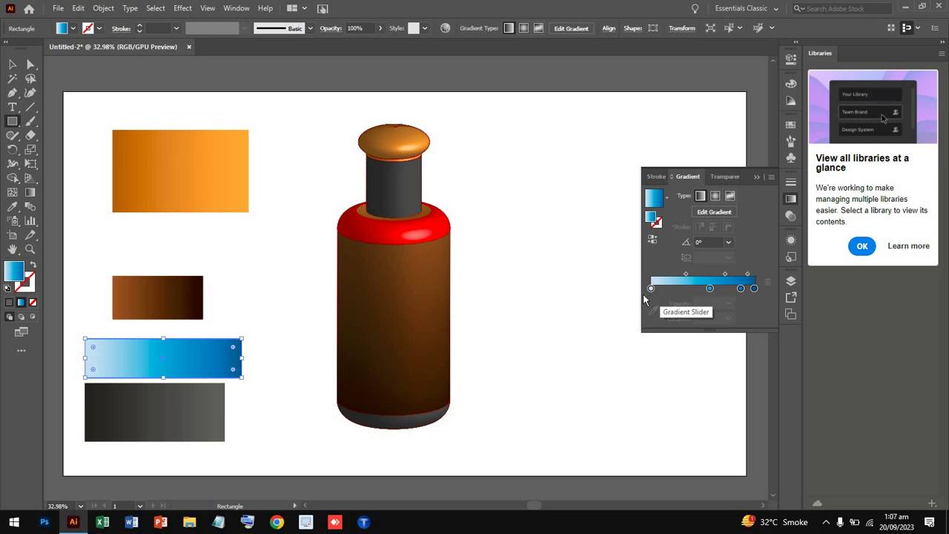
- Set the gradient's first stop to deep blue, C 100 and K about 62
double_click(651, 288)
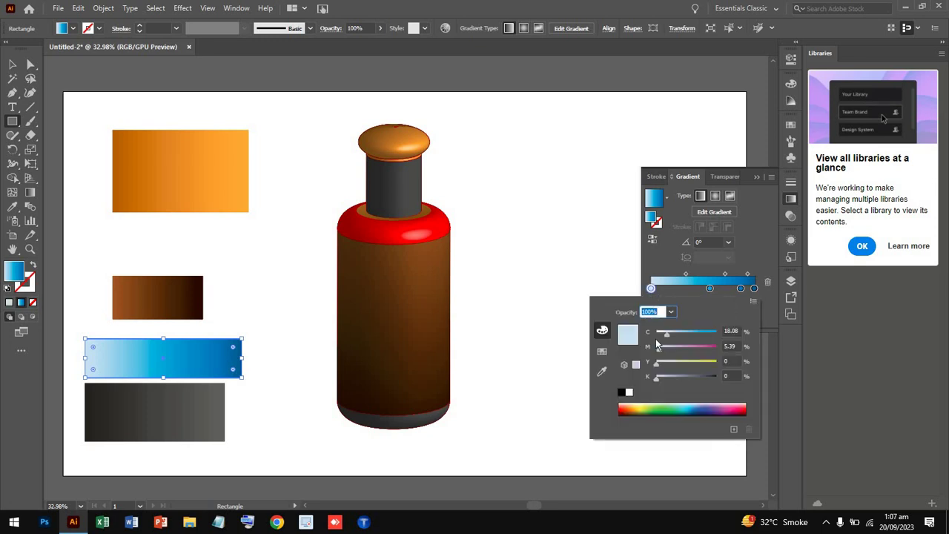
left_click_drag(667, 333, 718, 332)
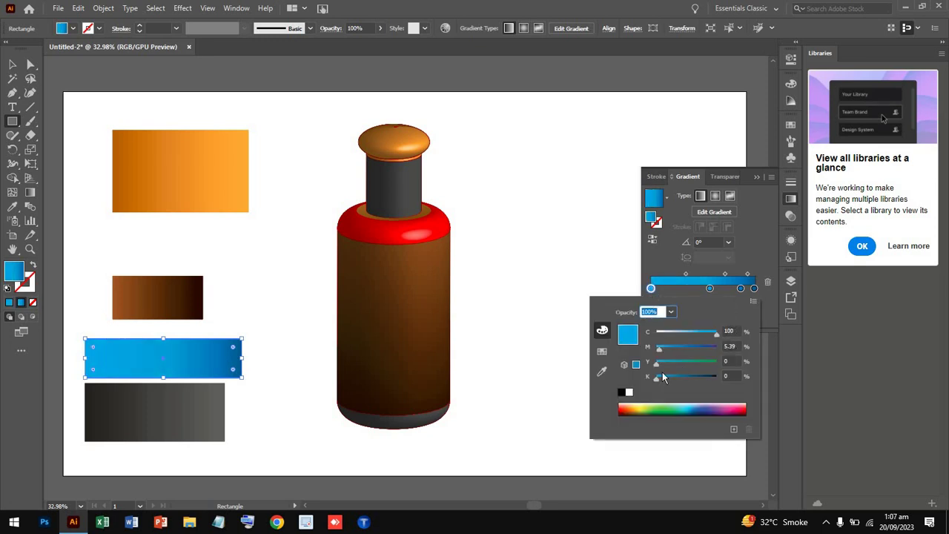
left_click_drag(683, 376, 693, 378)
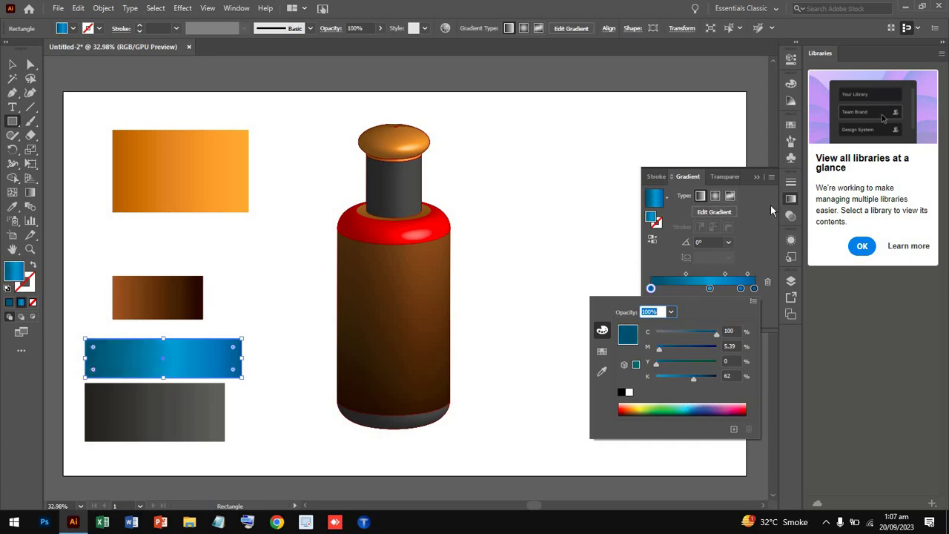
key("Escape")
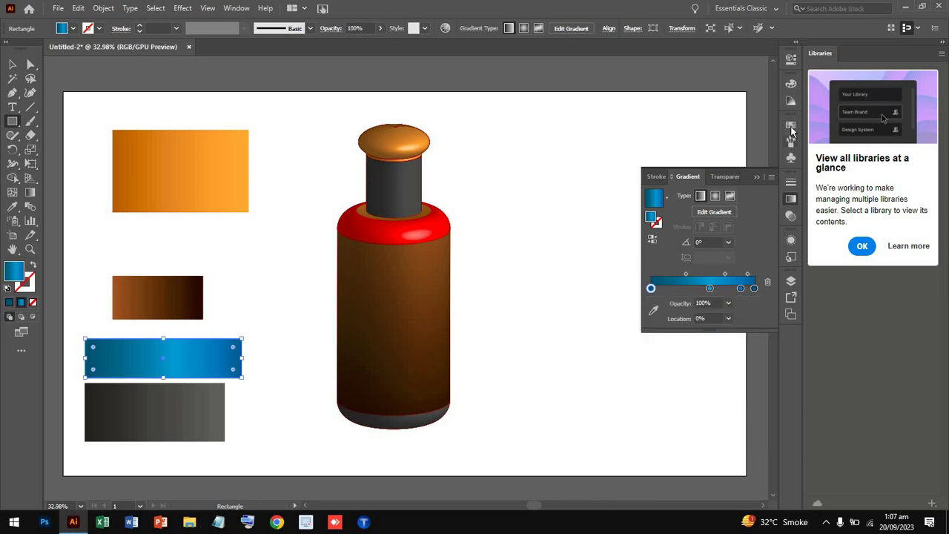
left_click(791, 143)
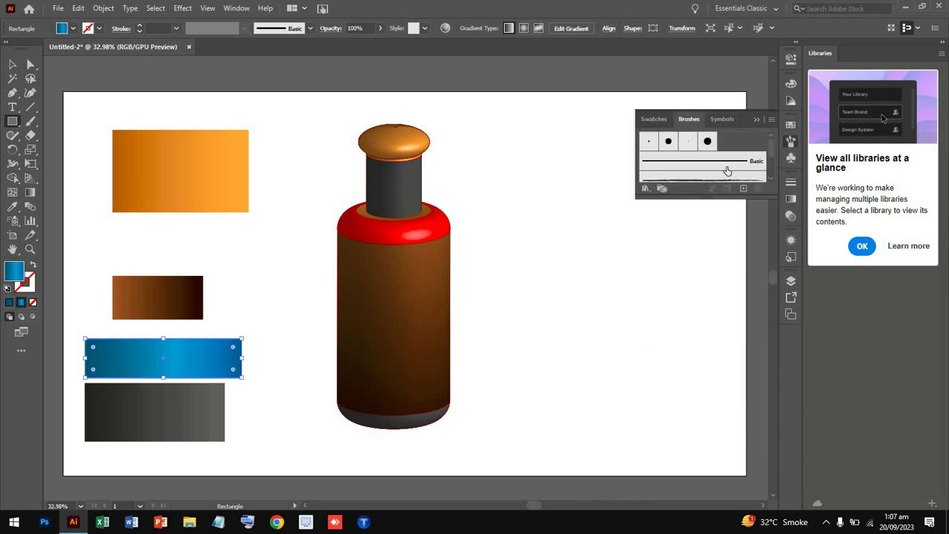
- Save the selected blue gradient rectangle as New Symbol 3 in the Symbols panel
left_click(790, 158)
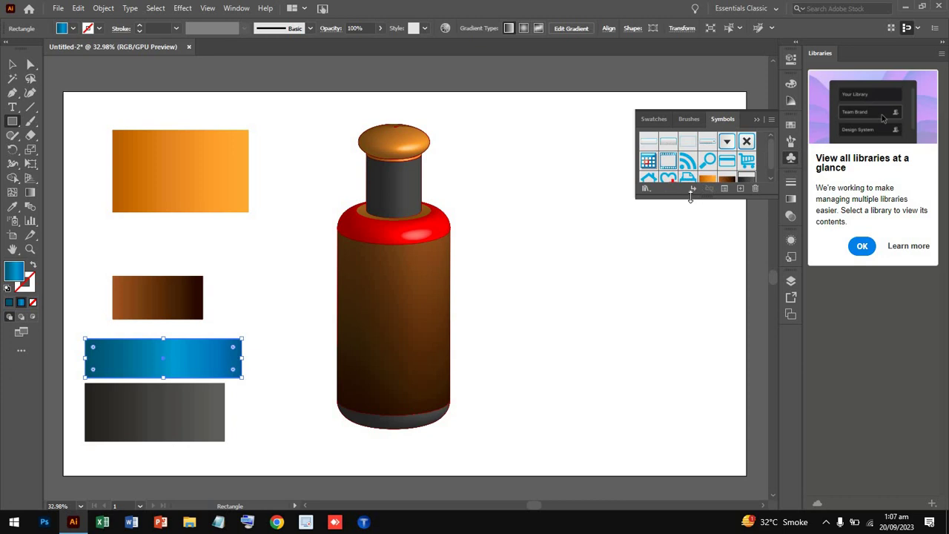
left_click(740, 189)
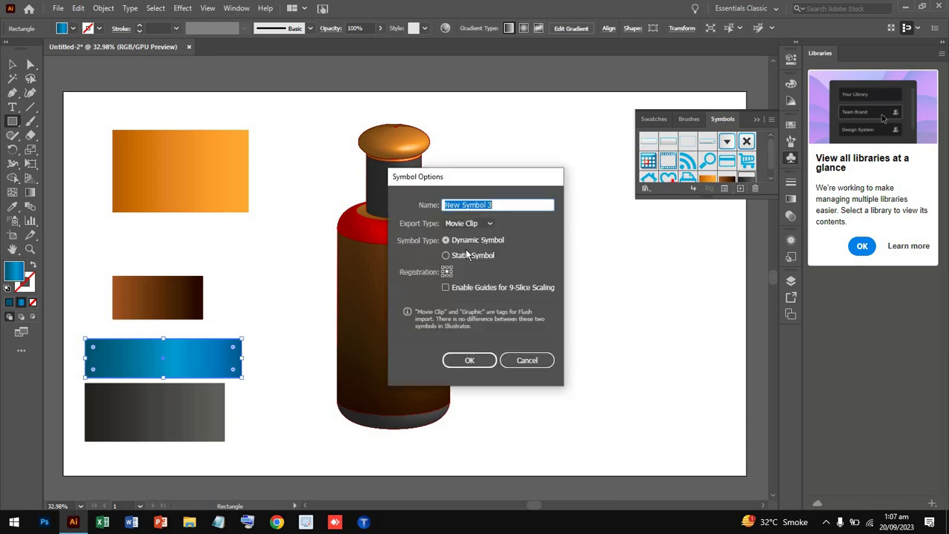
left_click(469, 359)
left_click(790, 216)
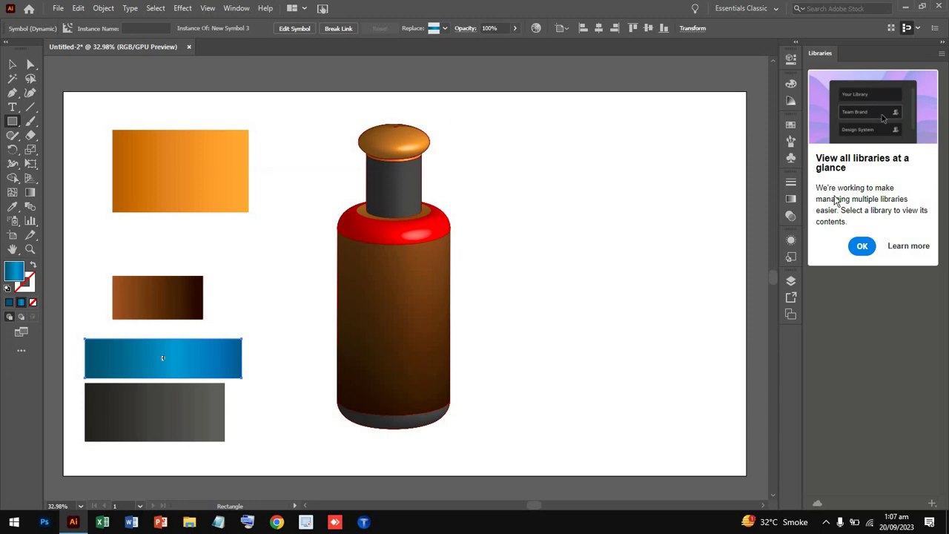
- Select the bottle path and reopen Map Art from its 3D Revolve effect in Appearance
left_click(790, 216)
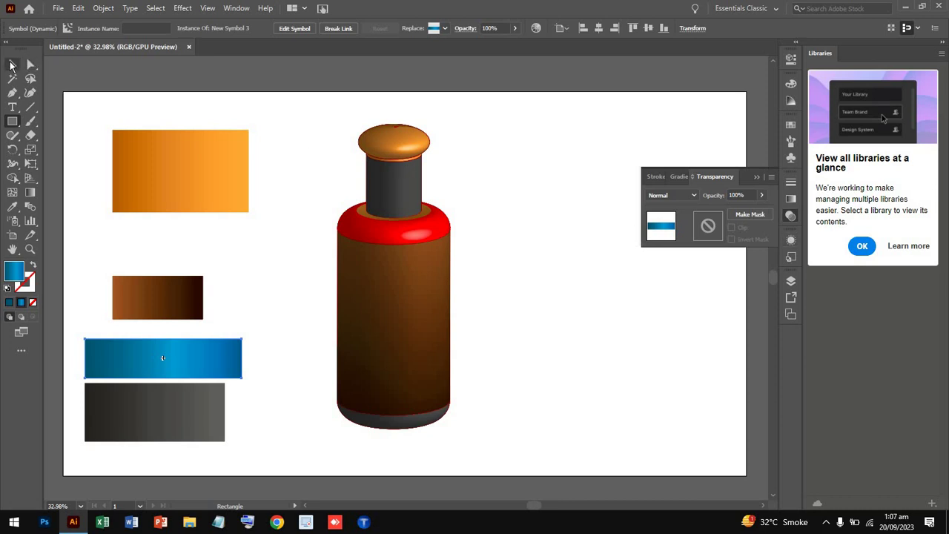
key("v")
left_click_drag(311, 183, 464, 379)
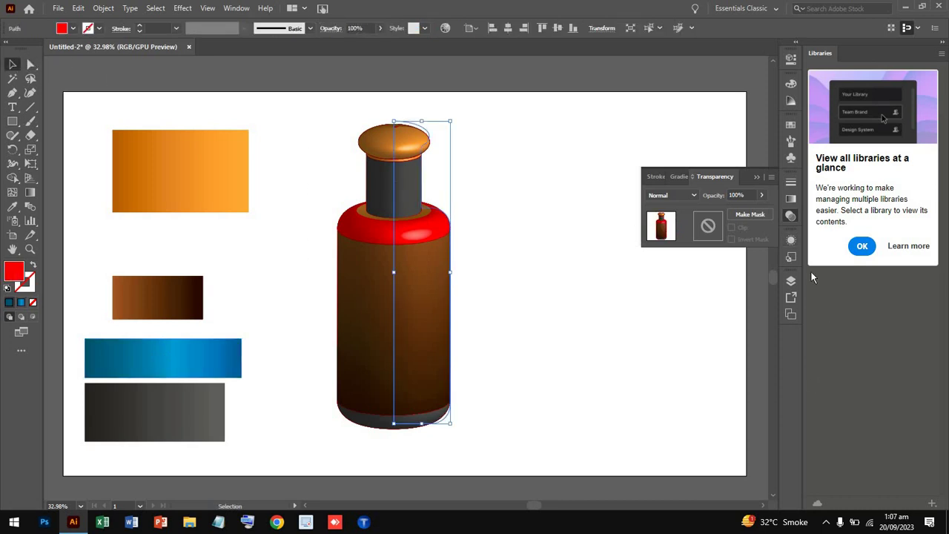
left_click(790, 198)
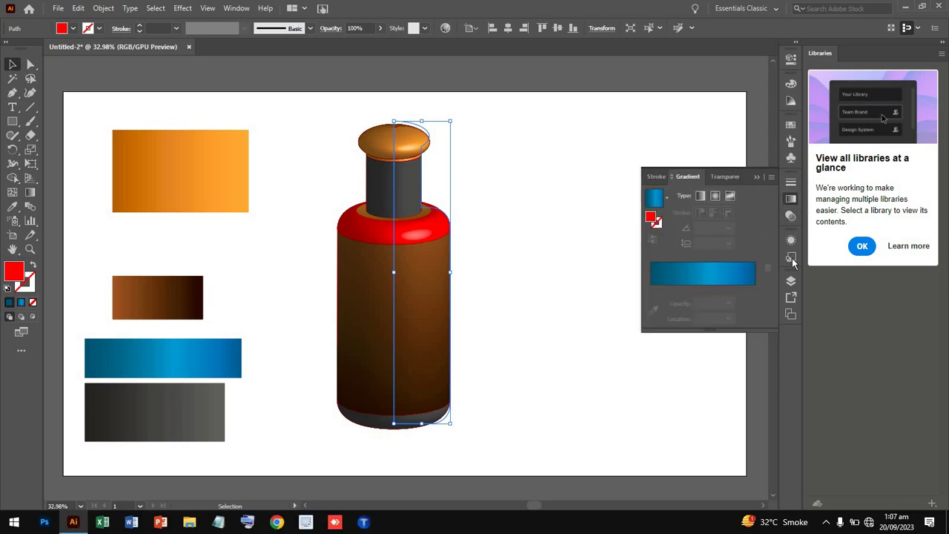
left_click(791, 240)
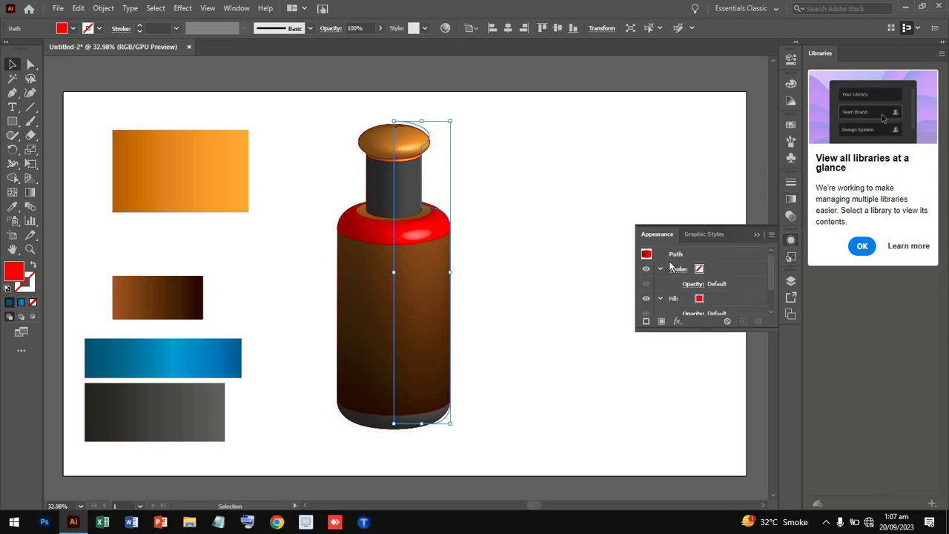
scroll(700, 310, "down", 2)
left_click(695, 293)
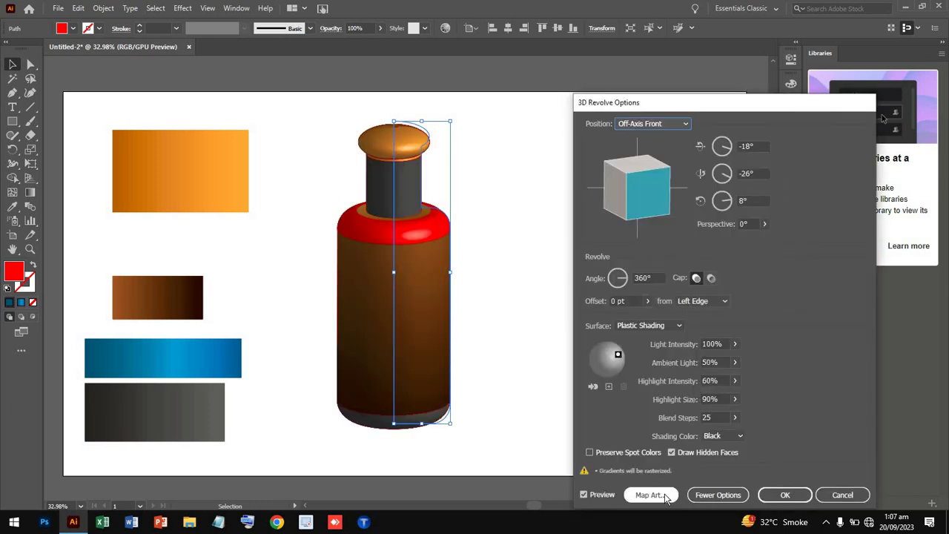
left_click(664, 496)
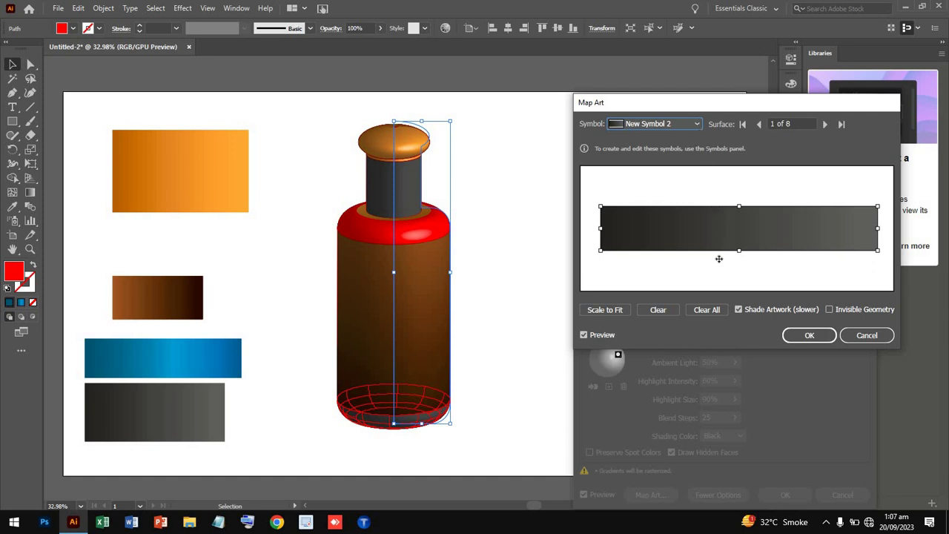
- Clear New Symbol 2 from surface 1, then step back to surface 6, the neck
left_click(658, 309)
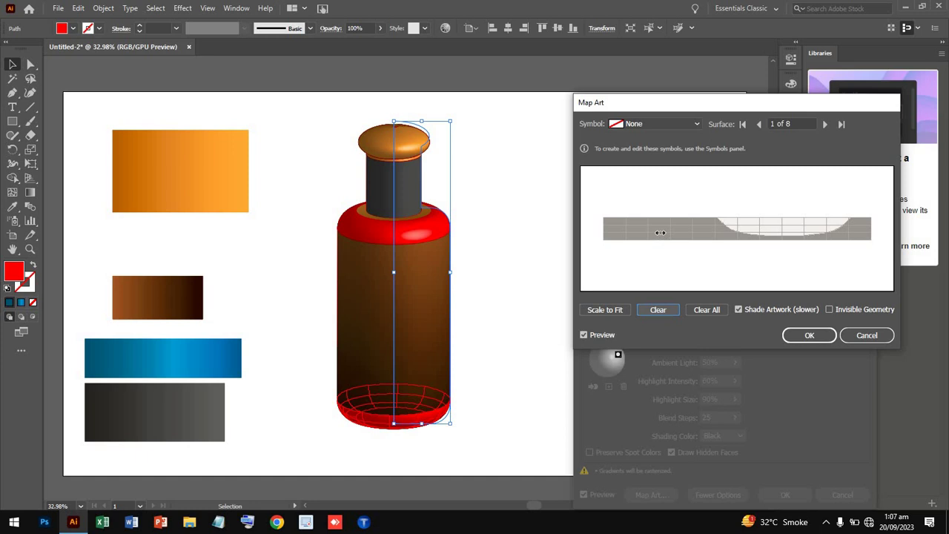
left_click(840, 124)
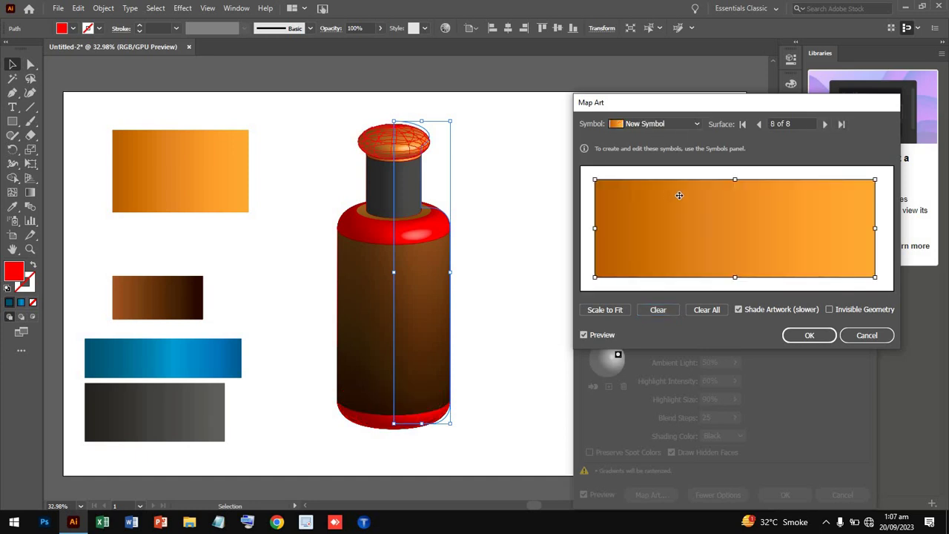
left_click(761, 125)
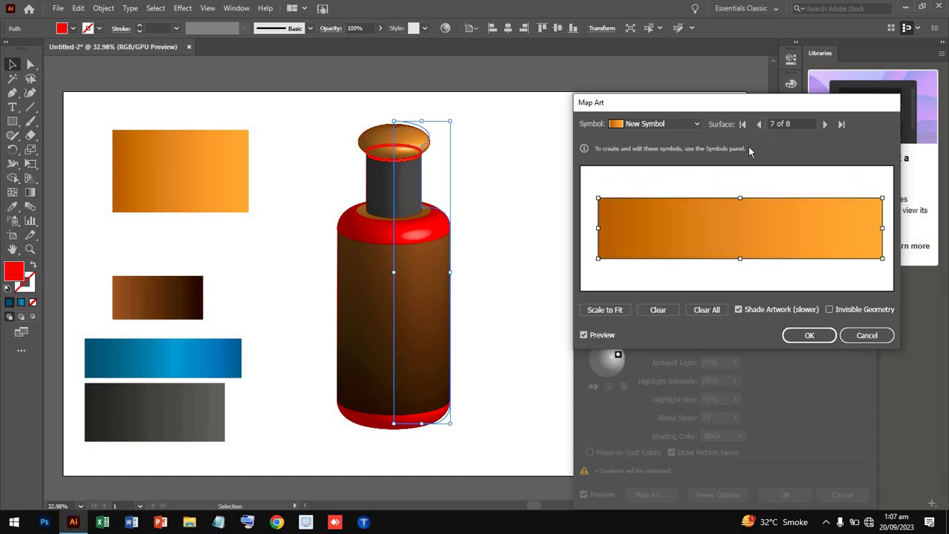
left_click(759, 125)
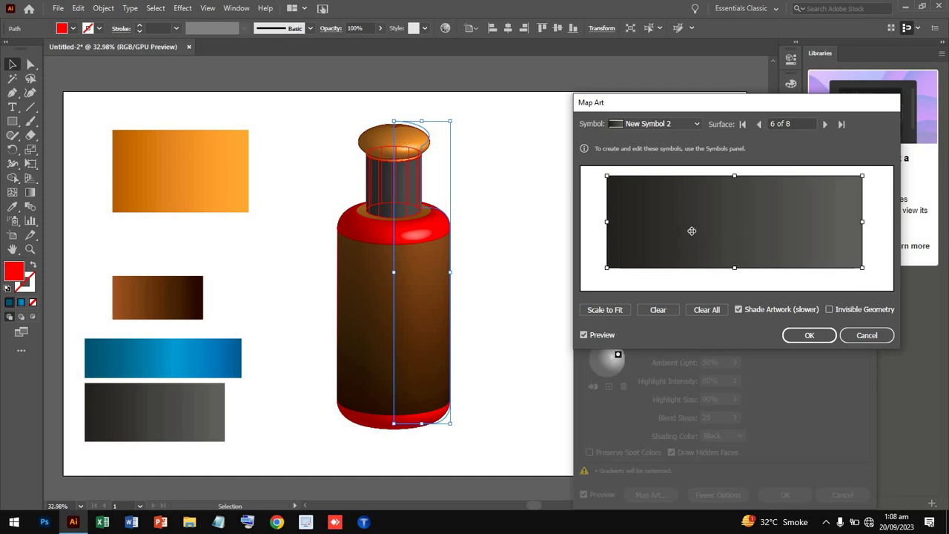
- Stretch brown New Symbol 1 across surface 6, then nudge surface 5's orange art lower
left_click(689, 123)
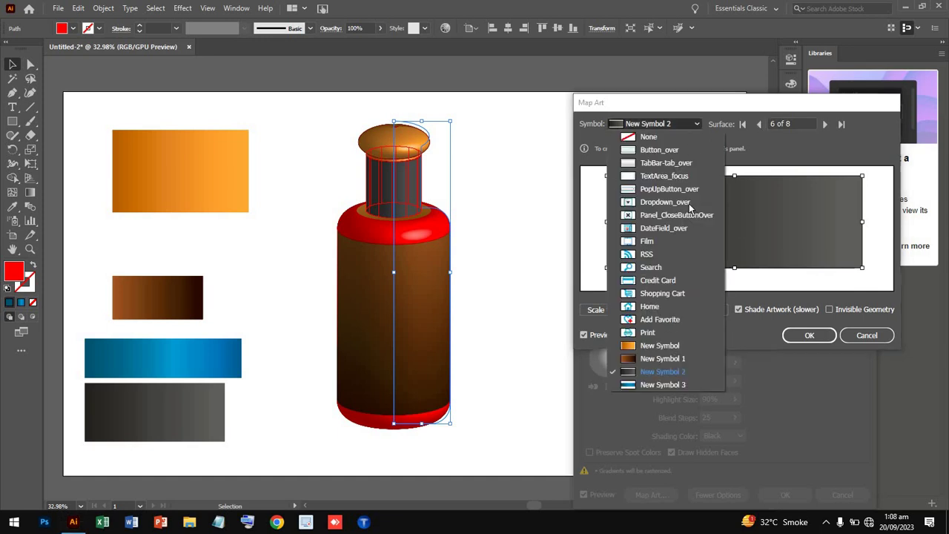
left_click(660, 358)
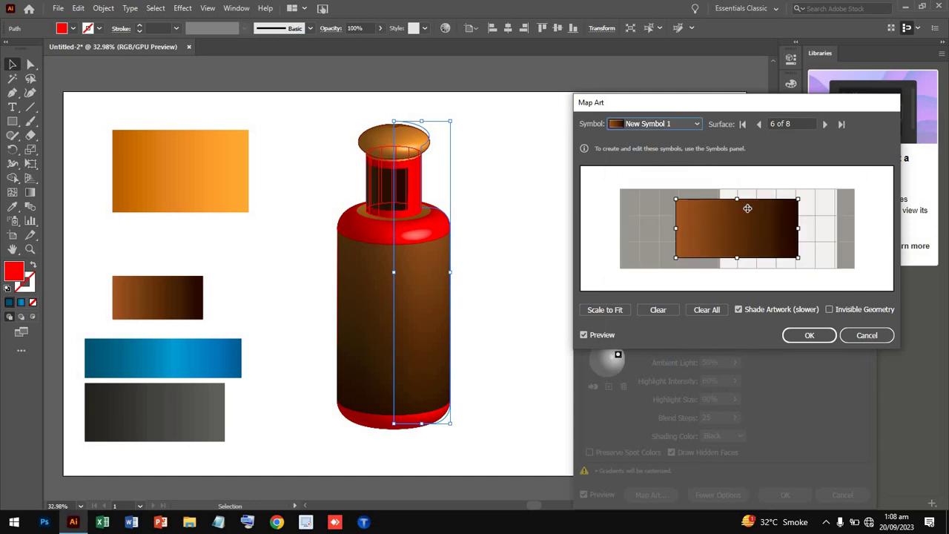
left_click_drag(676, 227, 606, 227)
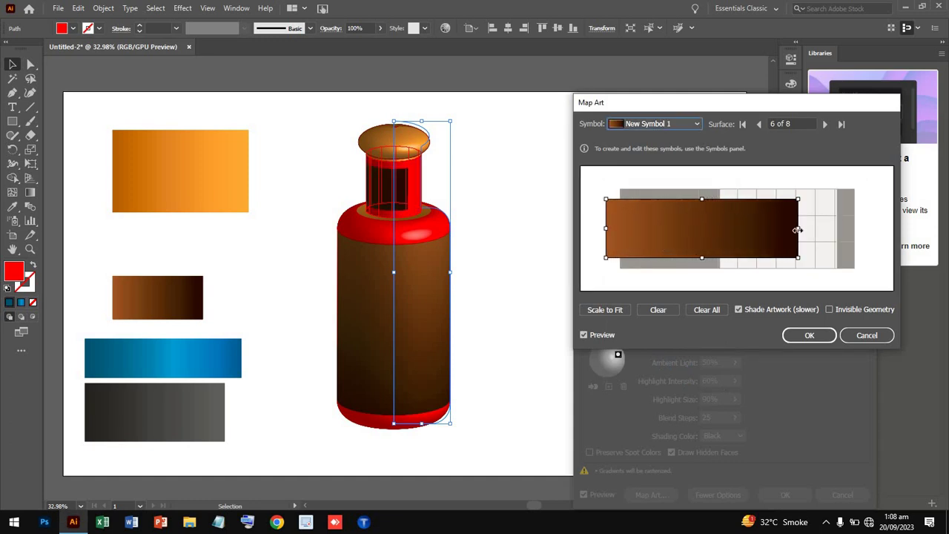
left_click_drag(797, 229, 869, 229)
left_click_drag(737, 199, 737, 182)
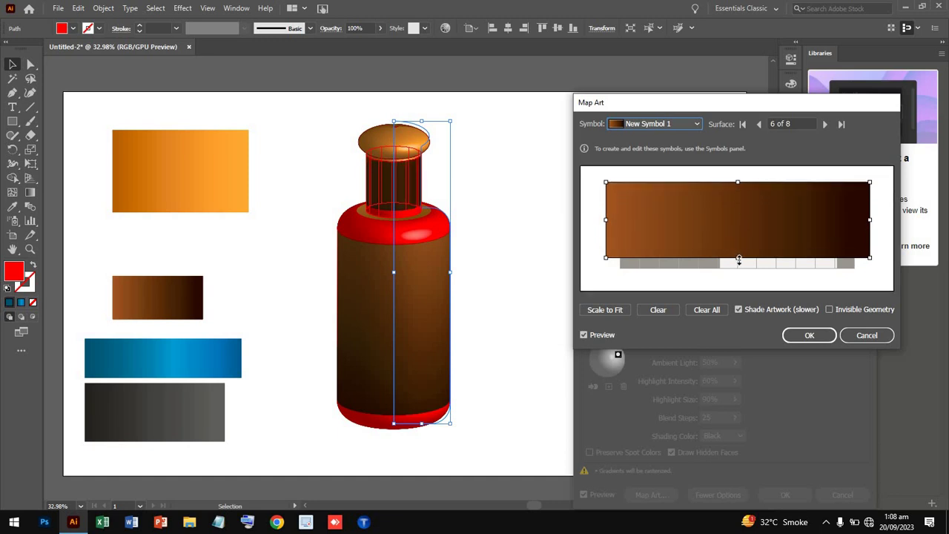
mouse_move(738, 259)
left_mouse_down()
mouse_move(752, 303)
mouse_move(764, 283)
mouse_move(793, 286)
left_mouse_up()
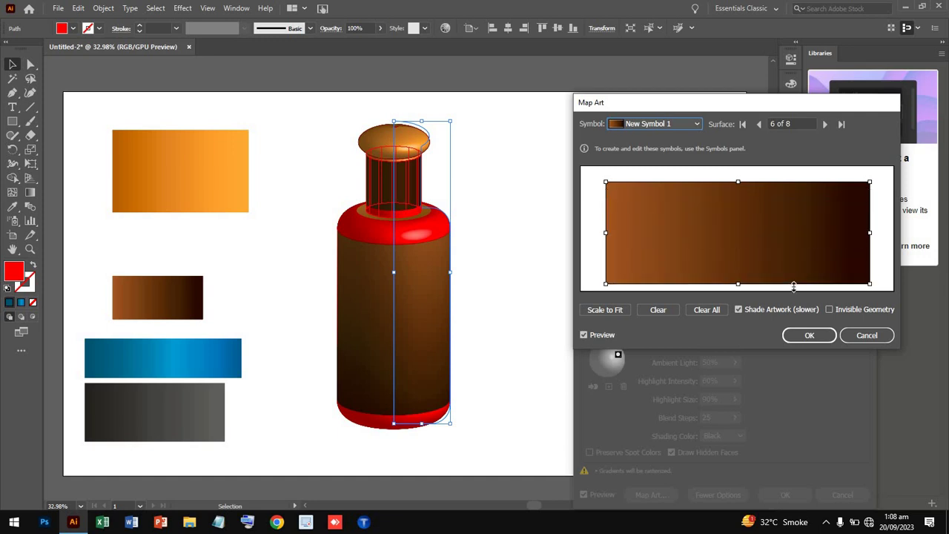
left_click(758, 123)
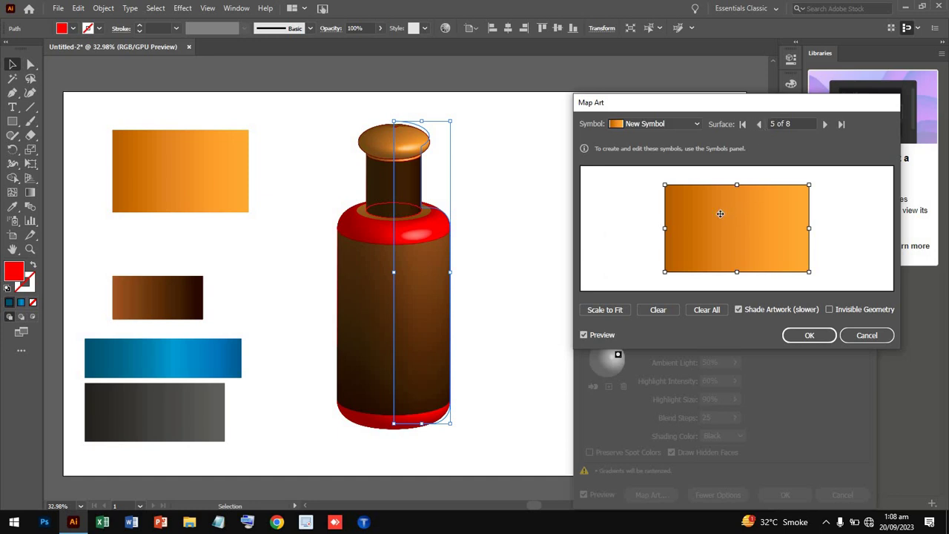
left_click_drag(707, 221, 703, 229)
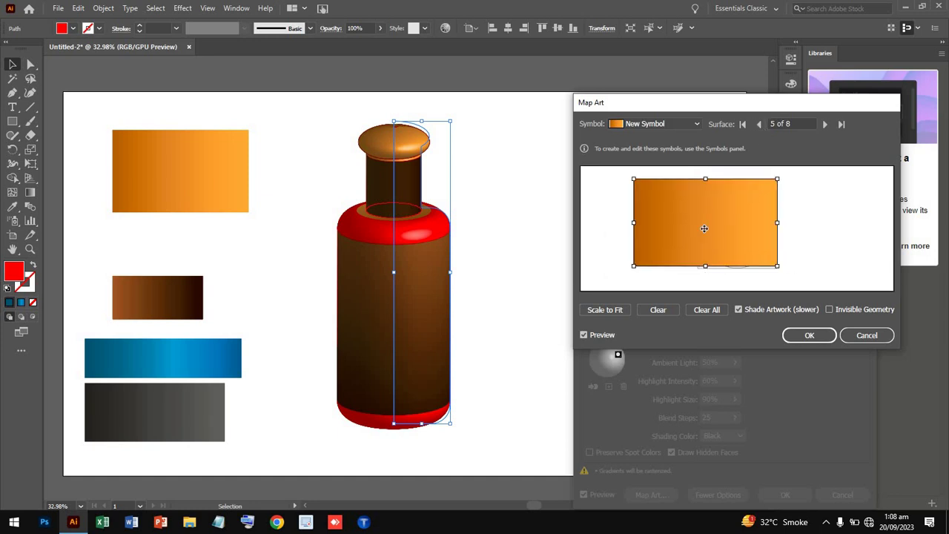
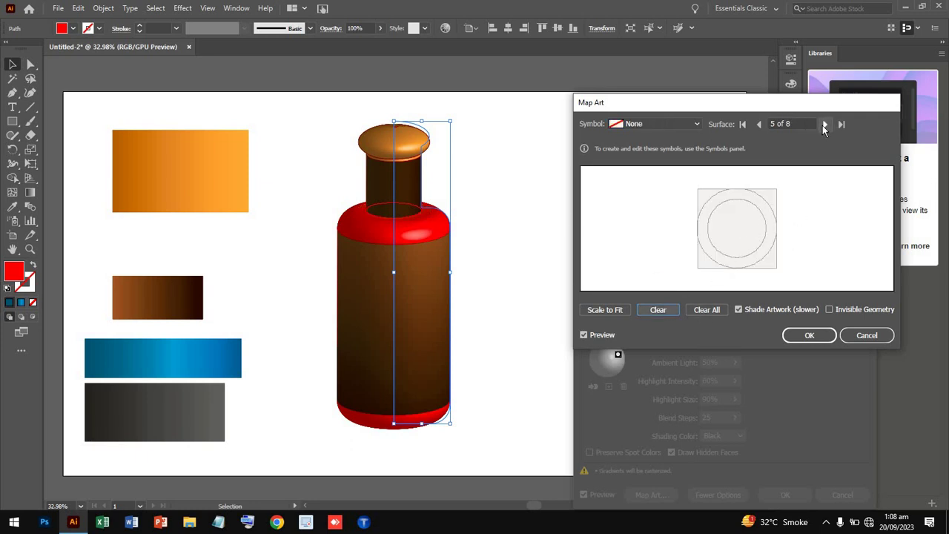
- Map New Symbol 3 onto surface 4 of 8, the shoulder band, and stretch it full width
left_click(760, 127)
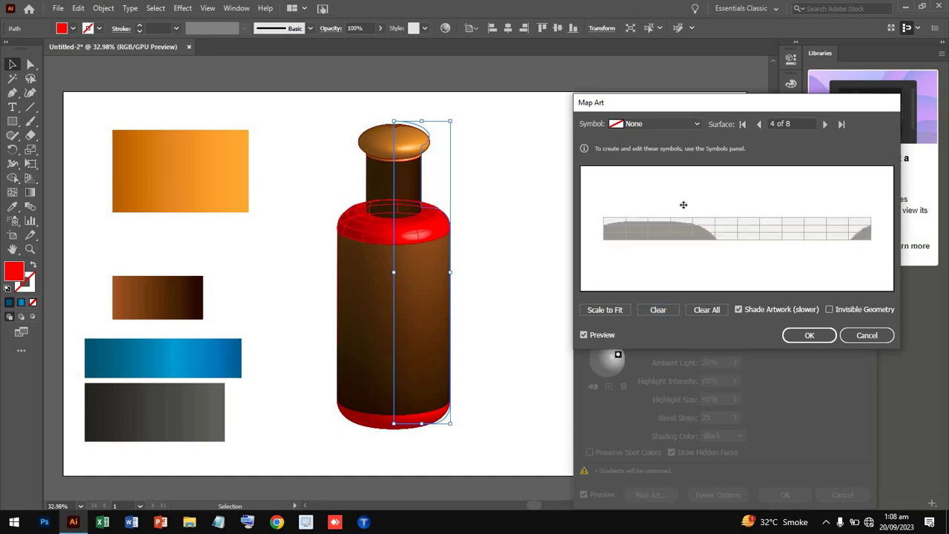
left_click(690, 125)
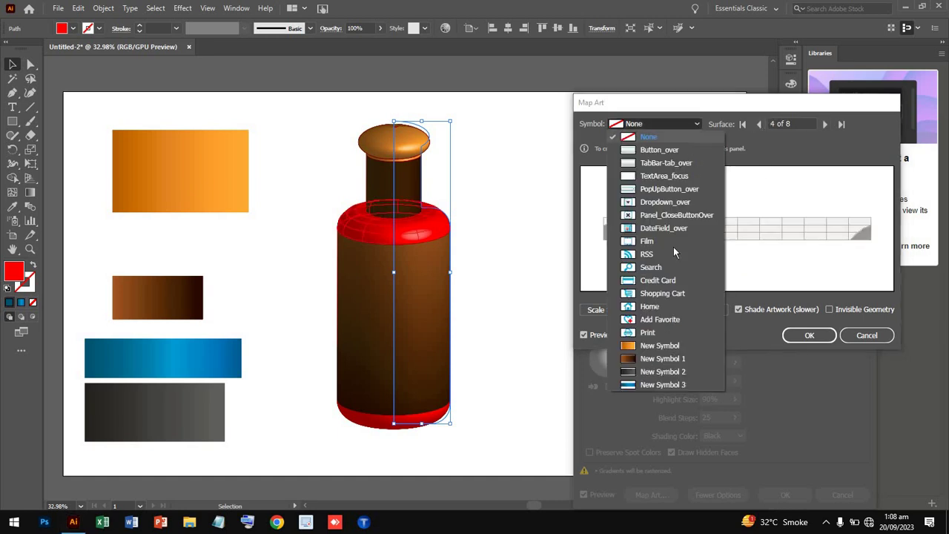
left_click(662, 386)
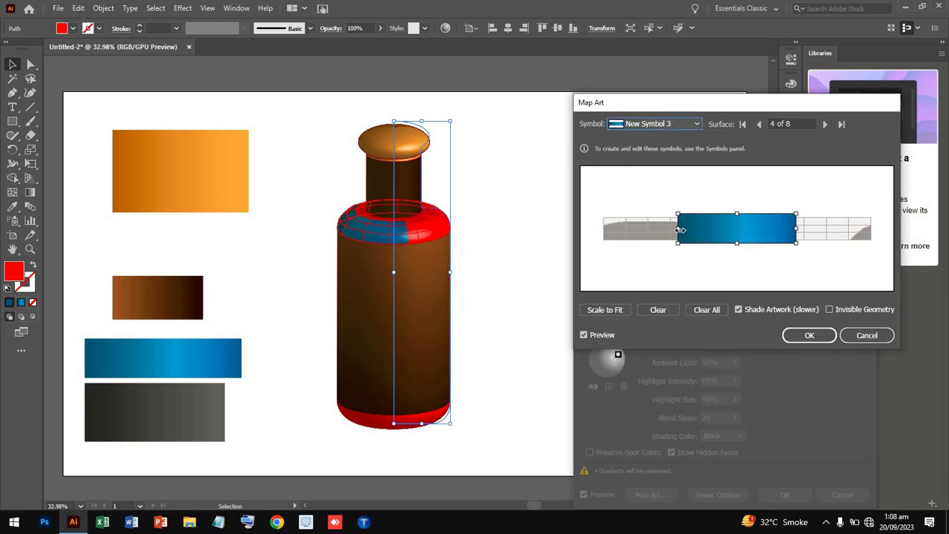
left_click_drag(679, 230, 599, 230)
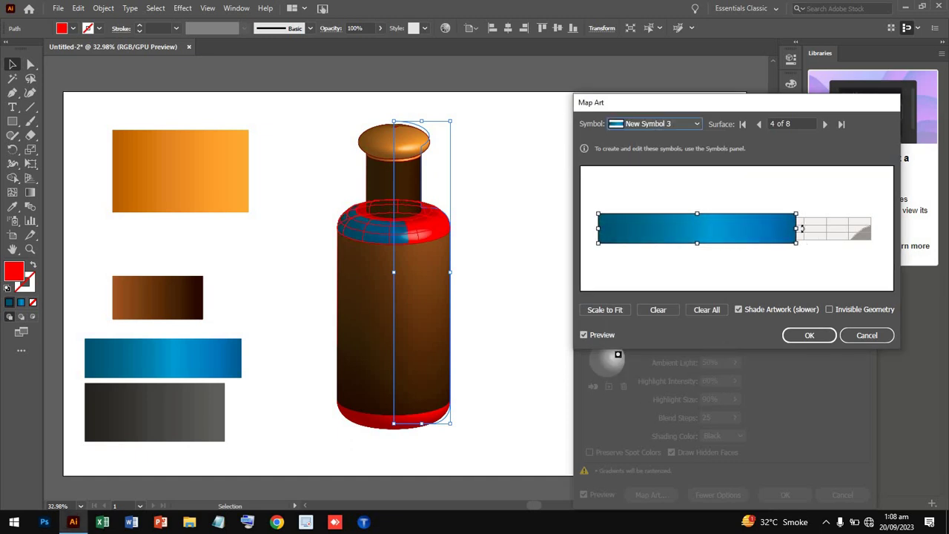
left_click_drag(818, 231, 875, 245)
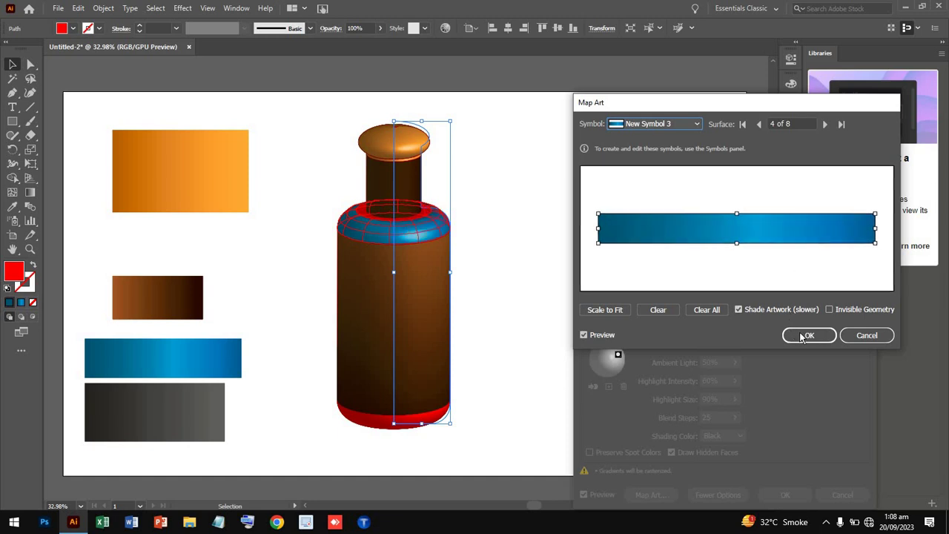
- Replace New Symbol 1 with New Symbol 3 on surface 3 of 8, resized to cover the body
left_click(759, 124)
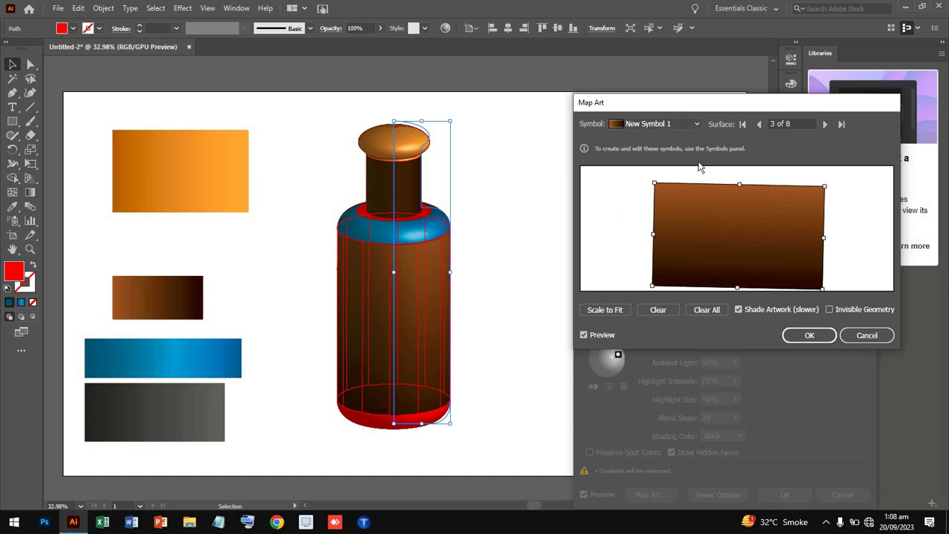
left_click(693, 125)
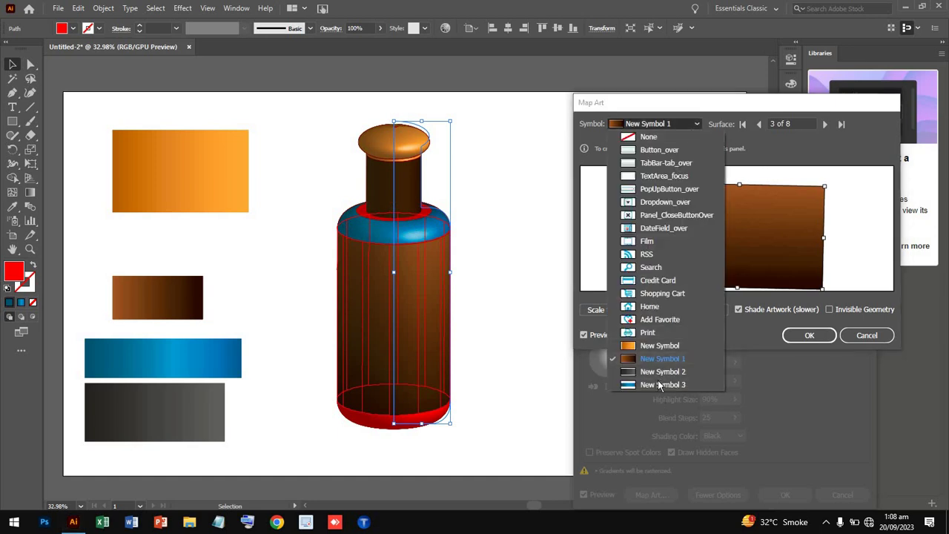
left_click(681, 220)
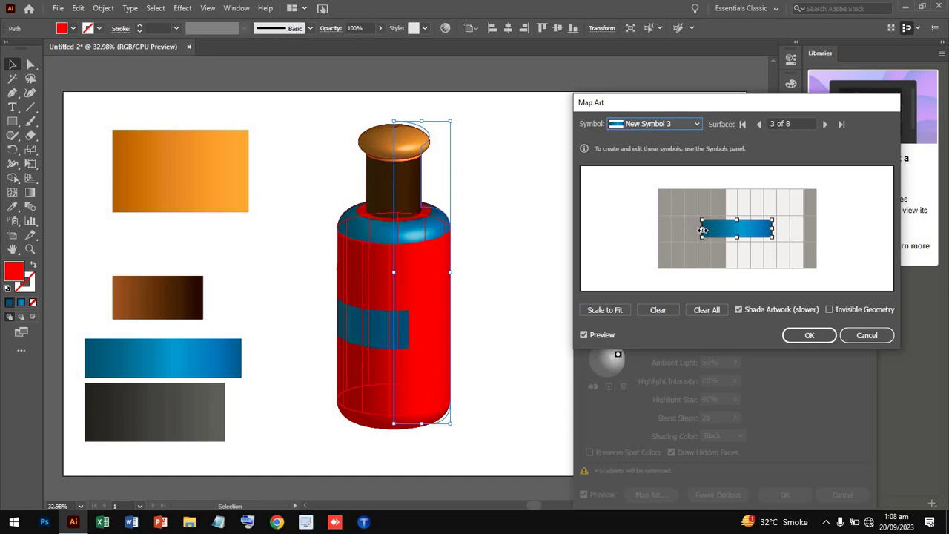
left_click_drag(702, 228, 651, 229)
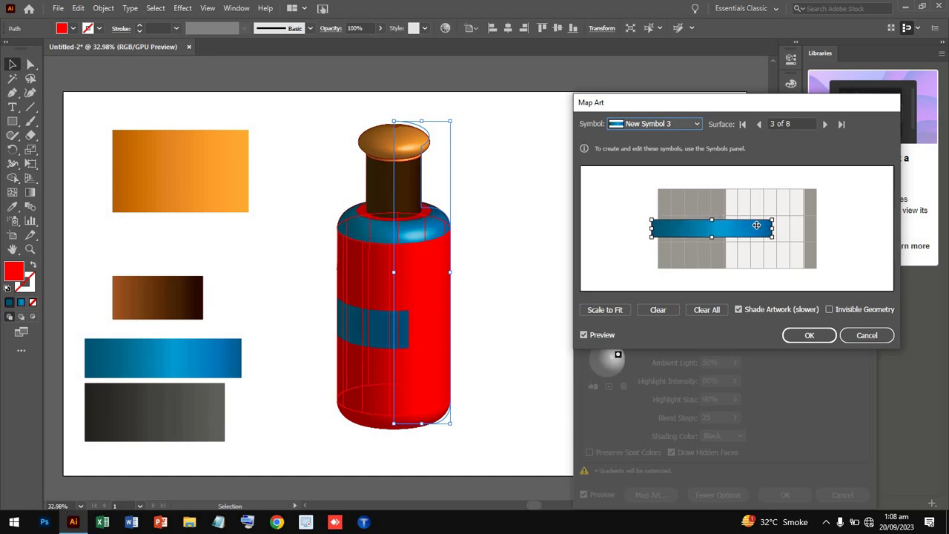
left_click_drag(784, 228, 862, 228)
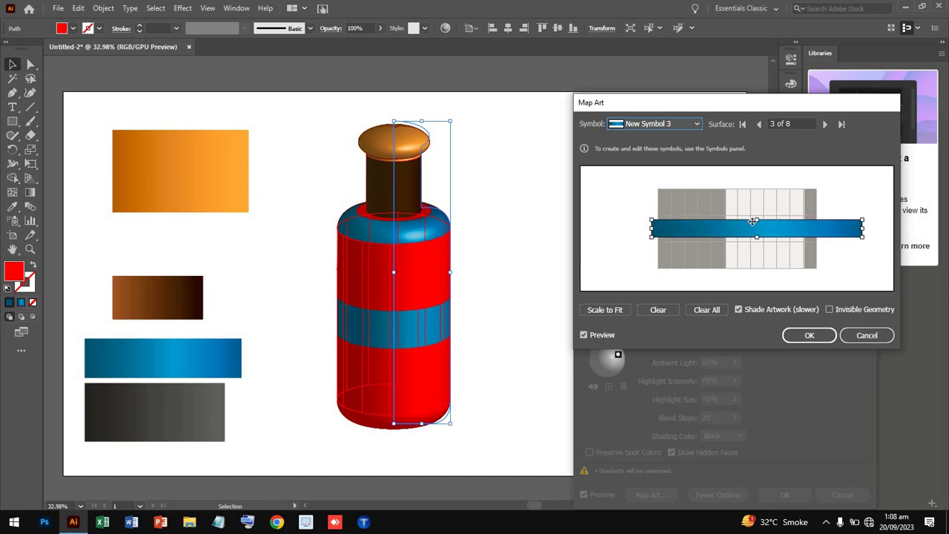
left_click_drag(755, 204, 756, 179)
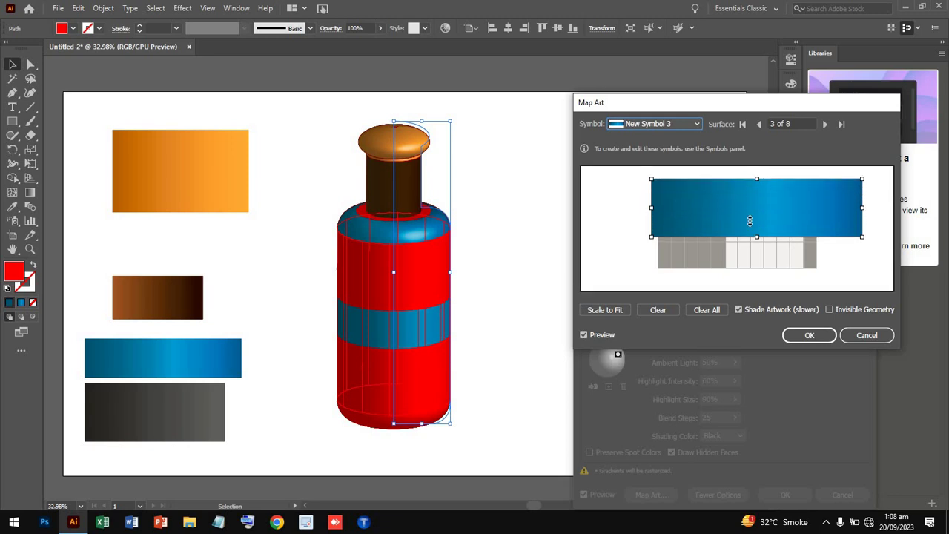
left_click_drag(756, 237, 756, 285)
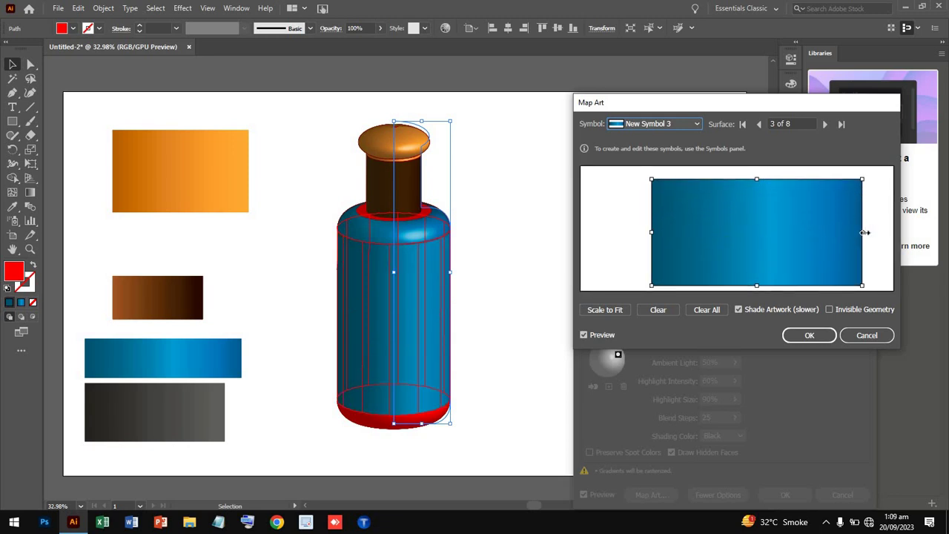
left_click_drag(864, 232, 823, 232)
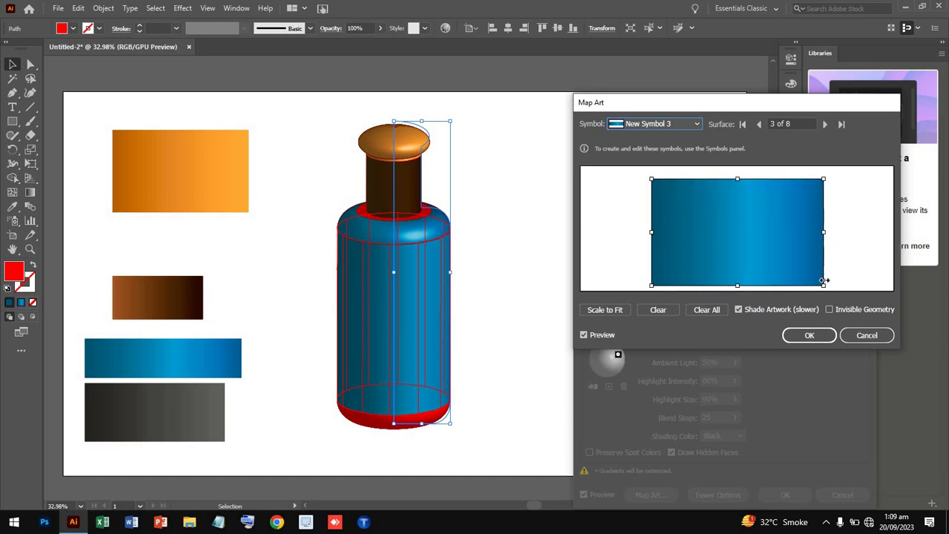
left_click_drag(739, 282, 739, 279)
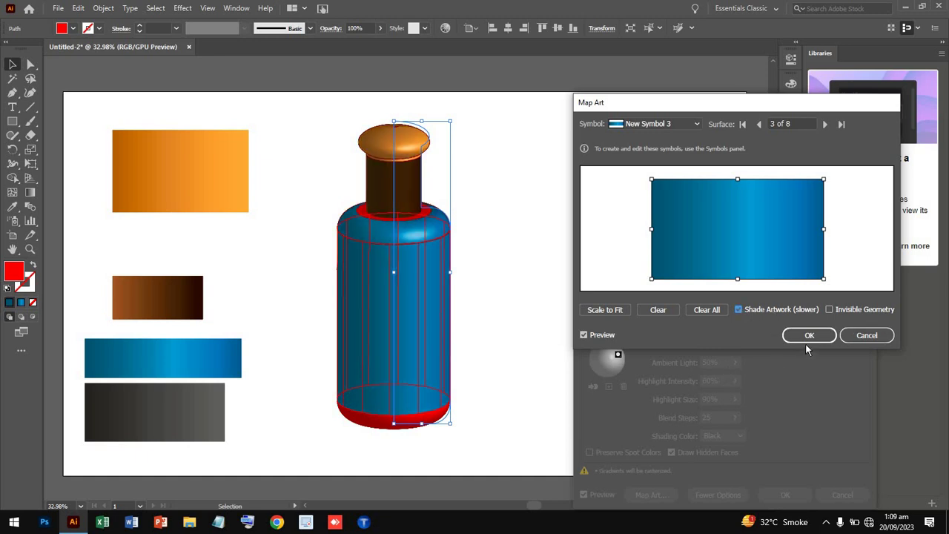
- Map New Symbol 3 onto surface 5 of 8, resize it to fit, then return toward surface 1
left_click(824, 124)
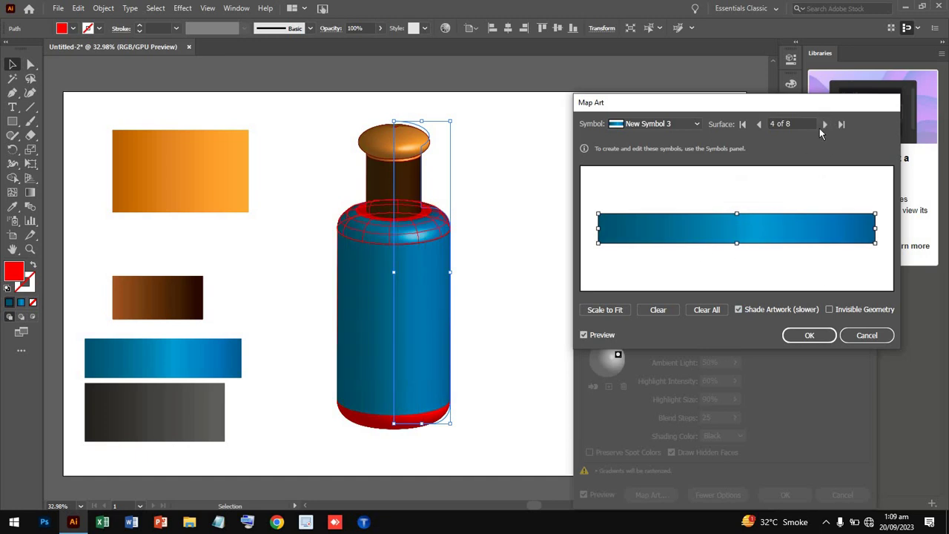
left_click(824, 125)
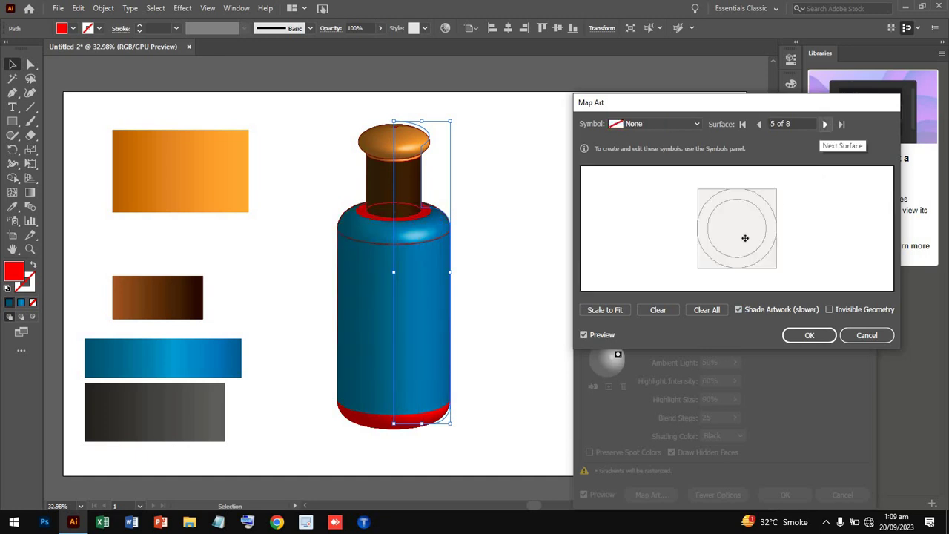
left_click(656, 123)
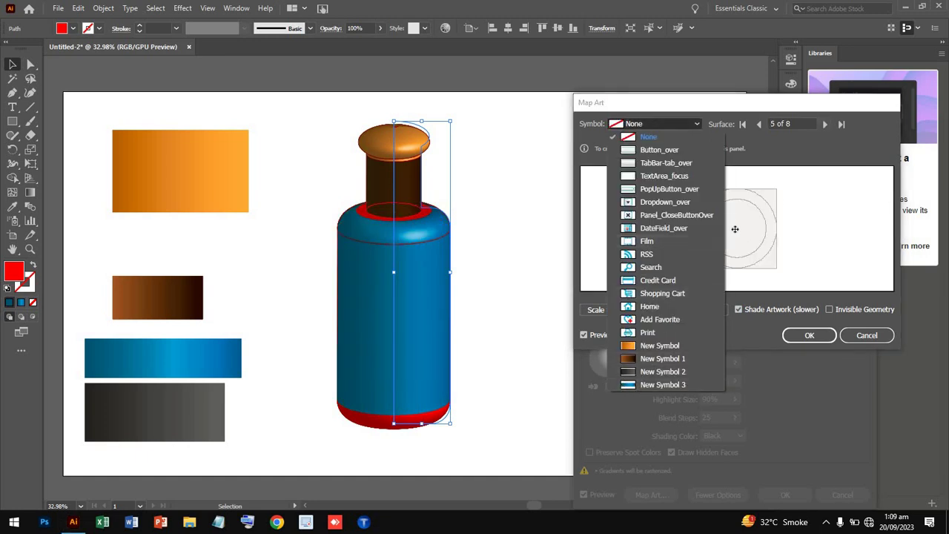
left_click(684, 384)
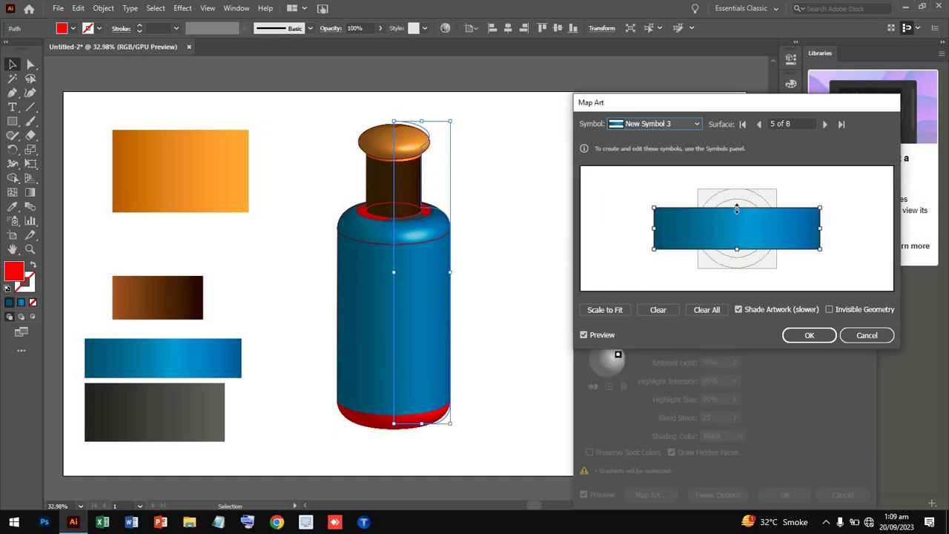
left_click_drag(736, 208, 736, 180)
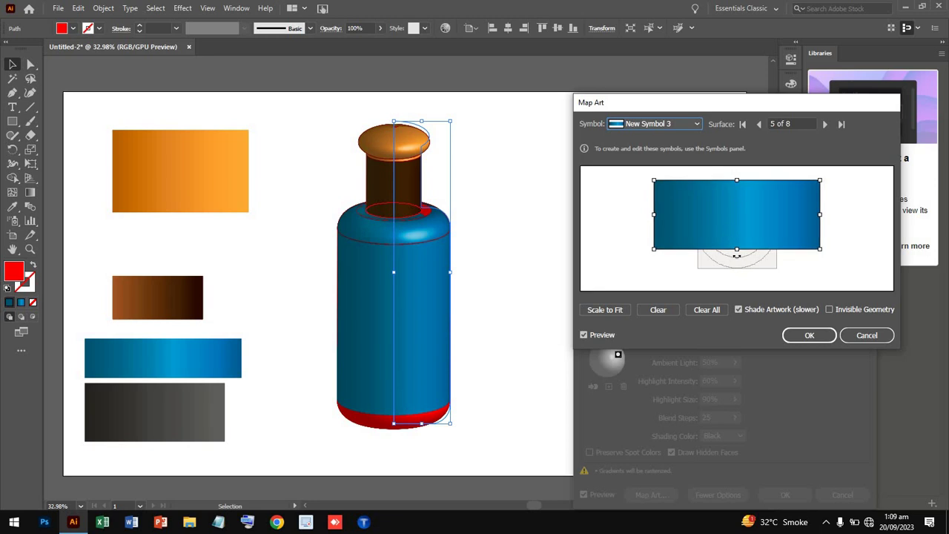
left_click_drag(737, 249, 738, 274)
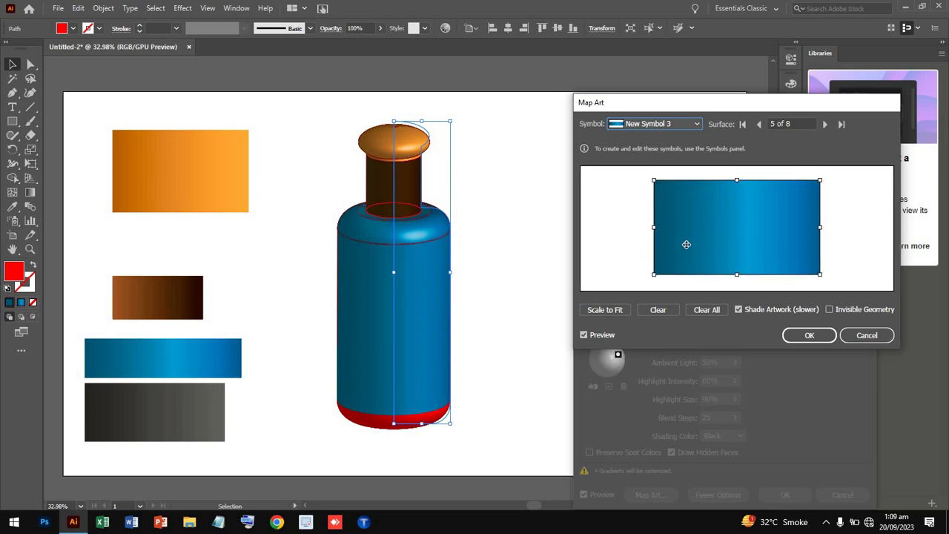
left_click_drag(654, 227, 670, 227)
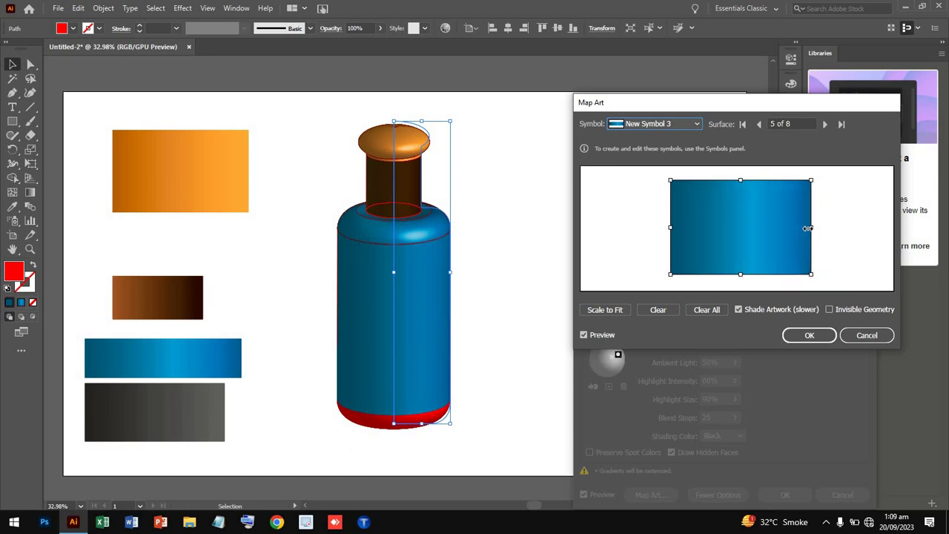
left_click_drag(822, 227, 805, 228)
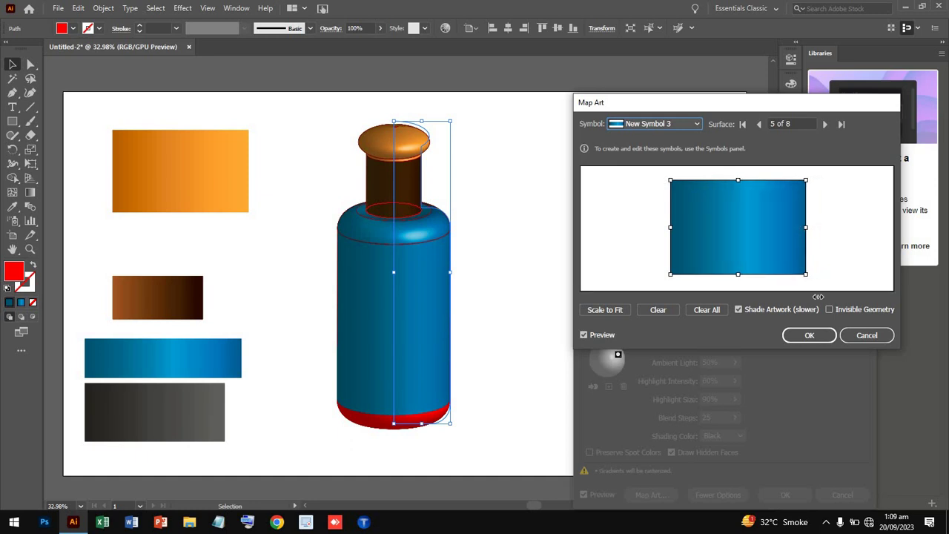
left_click(758, 124)
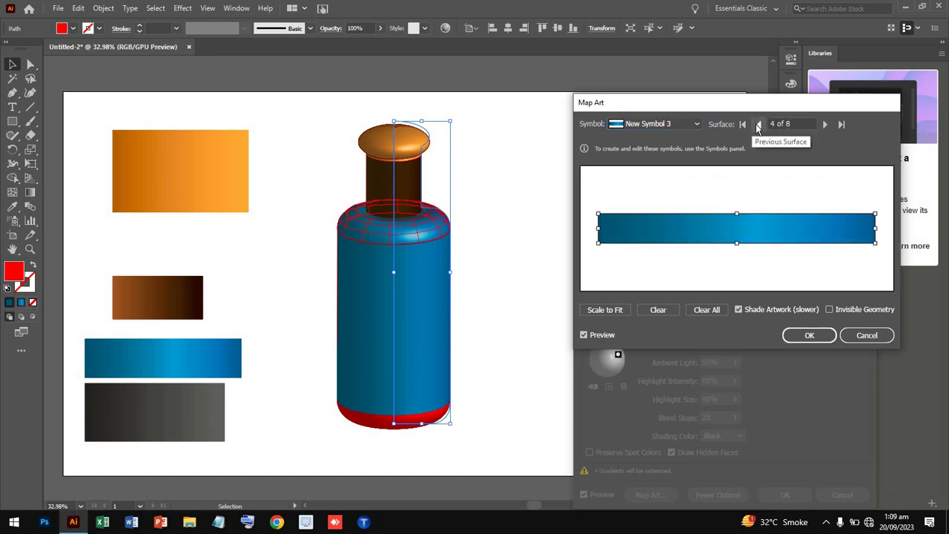
left_click(758, 123)
left_click(759, 124)
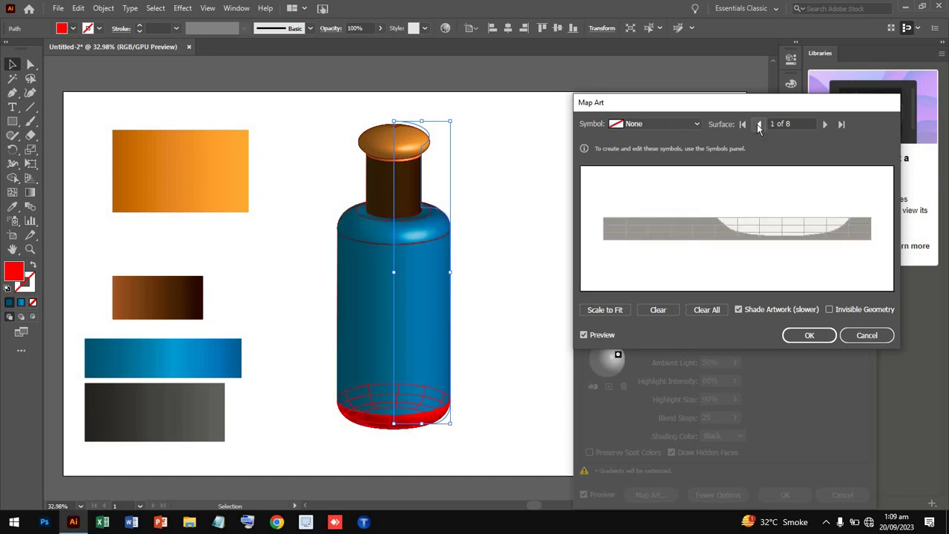
- Map New Symbol 3 onto surface 2 of 8, fit its edges, then go back to surface 1
left_click(824, 125)
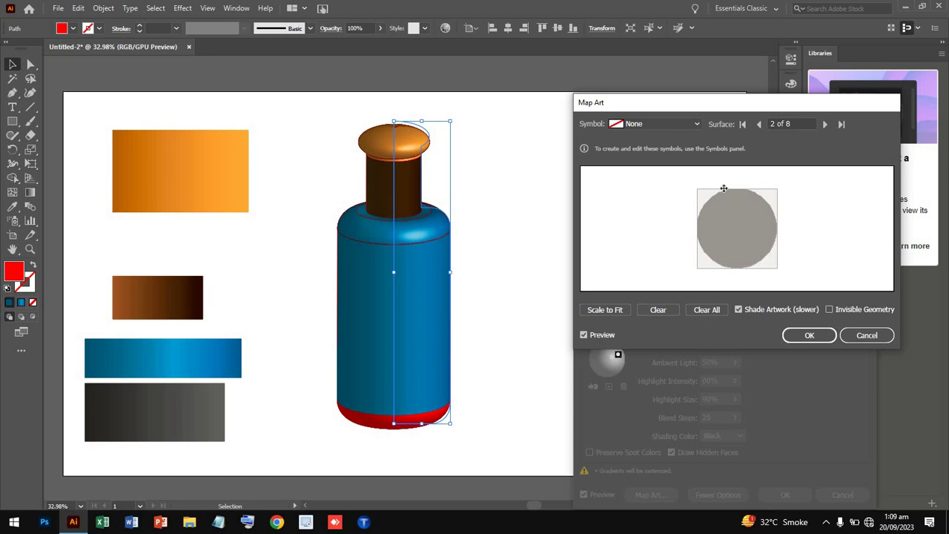
left_click(663, 124)
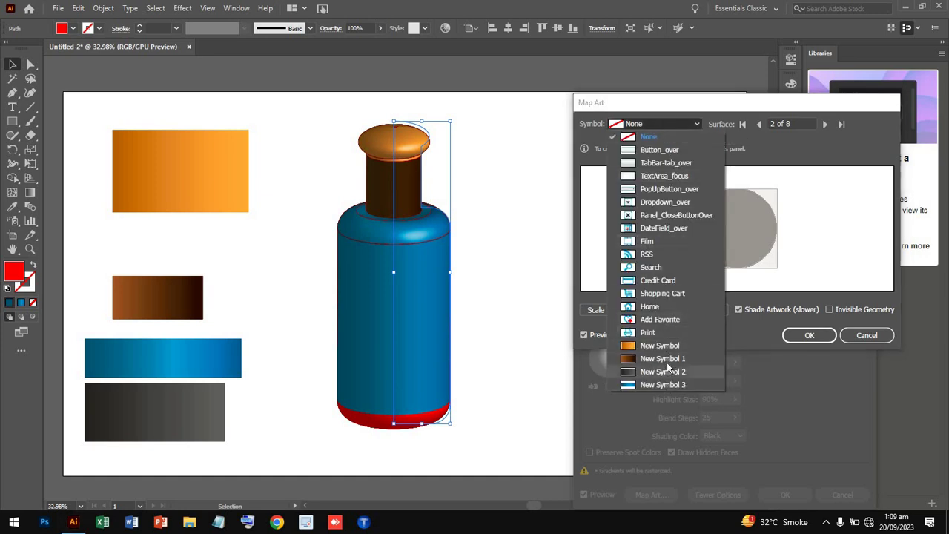
left_click(671, 385)
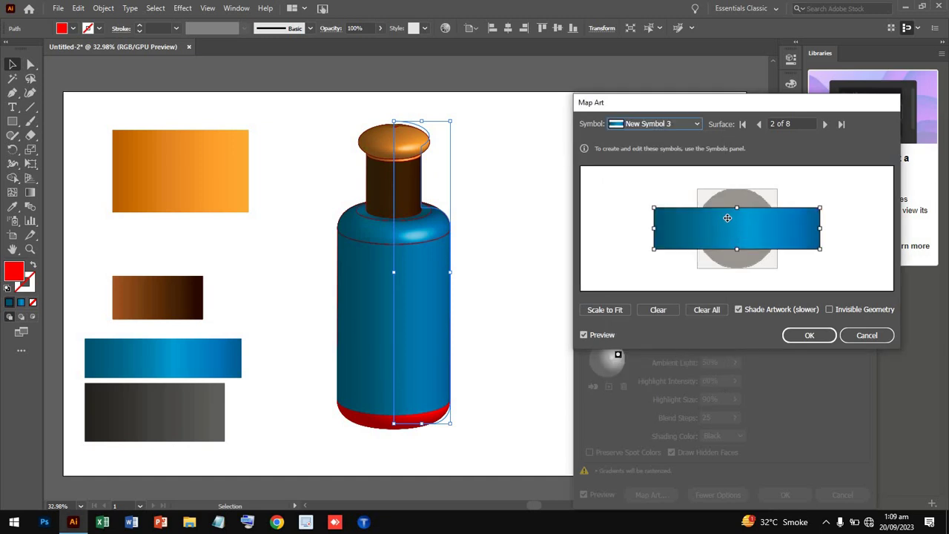
left_click_drag(736, 185, 736, 185)
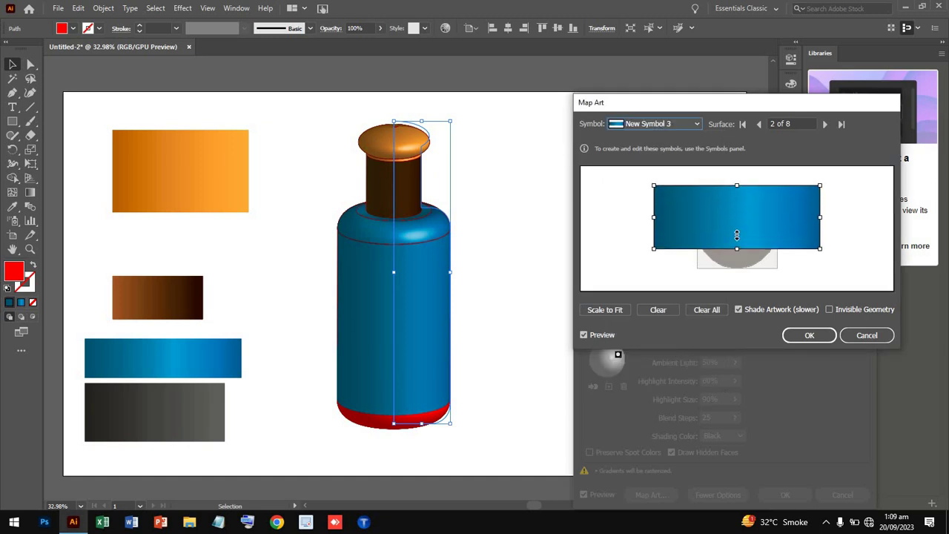
left_click_drag(737, 269, 737, 275)
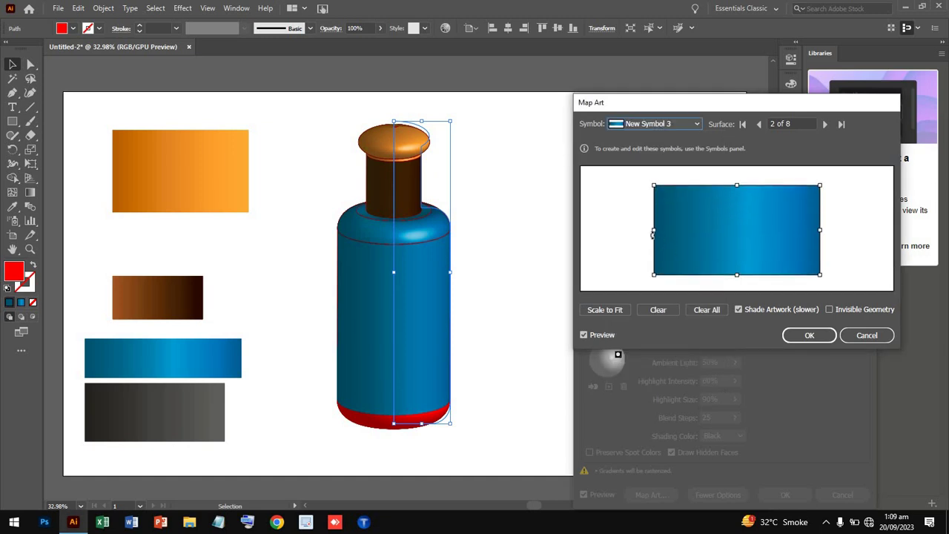
left_click_drag(654, 230, 665, 230)
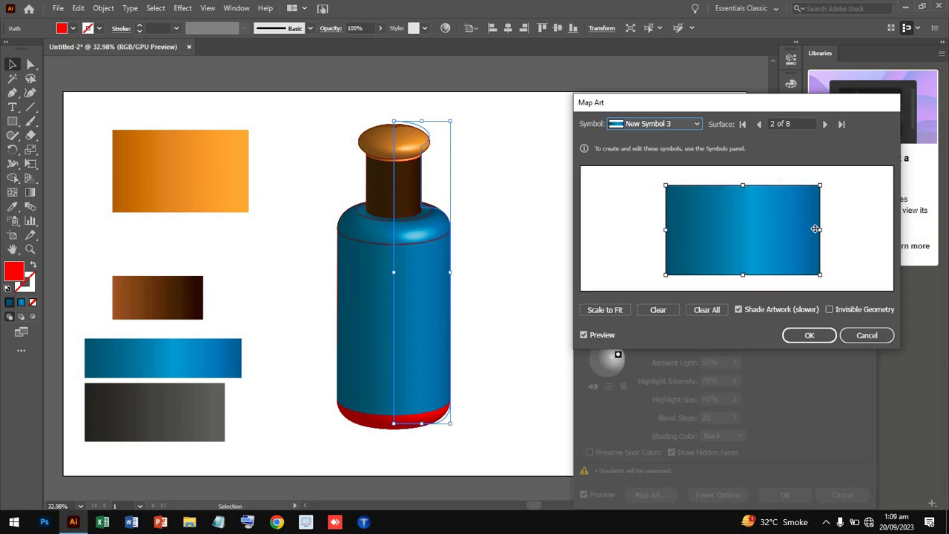
left_click_drag(820, 230, 819, 230)
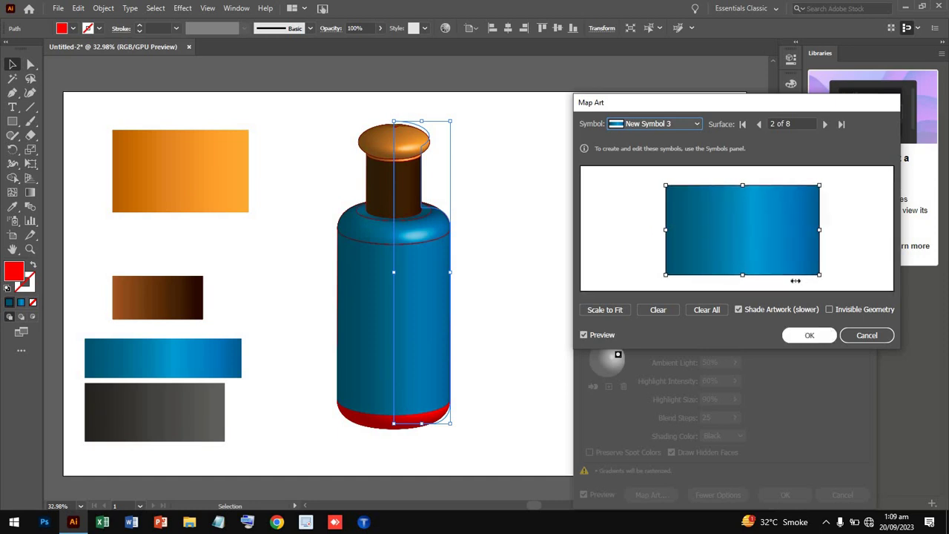
left_click(758, 125)
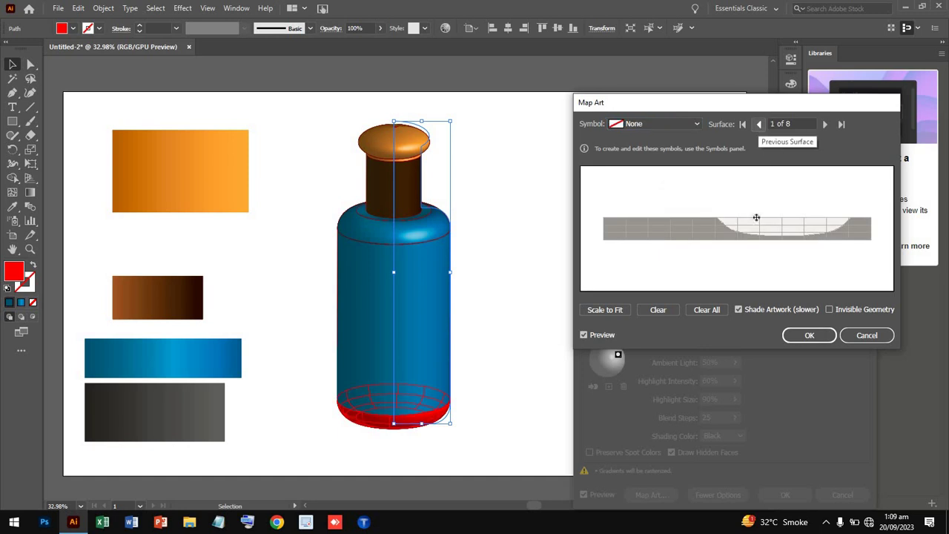
- Stretch the brown New Symbol 1 across surface 1 of 8 and confirm Map Art
left_click(686, 126)
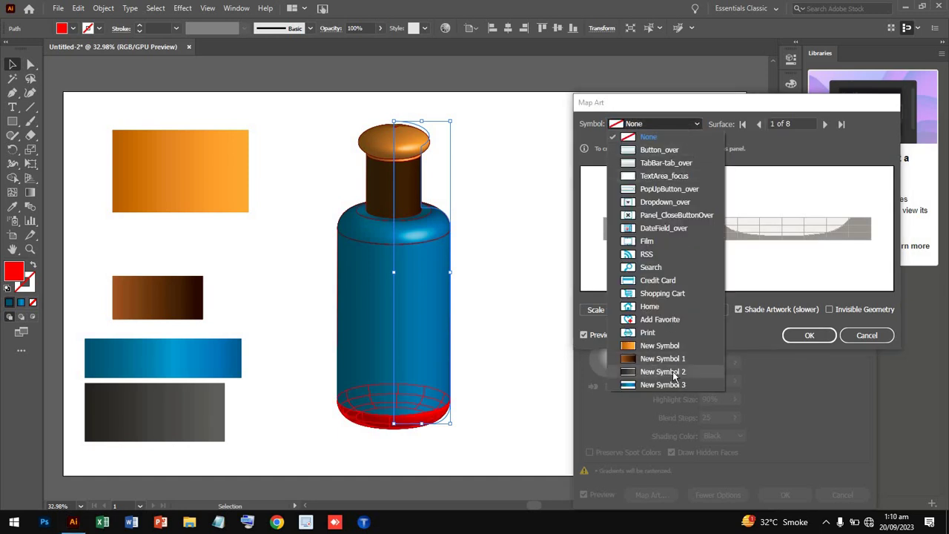
left_click(662, 358)
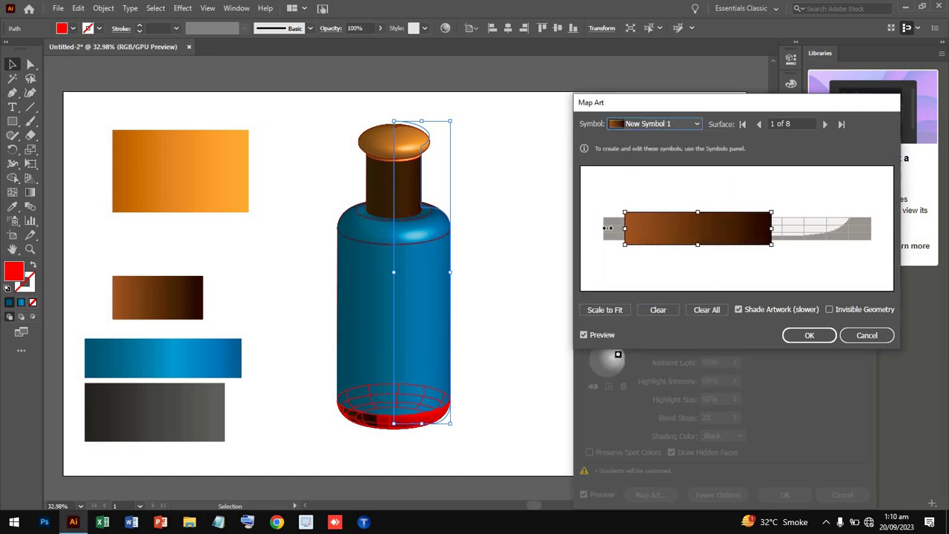
left_click_drag(665, 229, 593, 229)
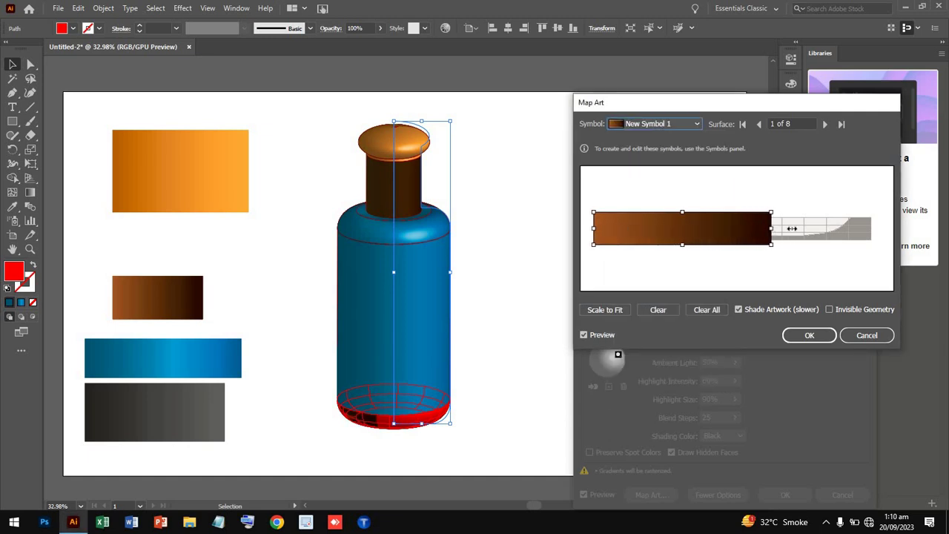
left_click_drag(792, 228, 874, 231)
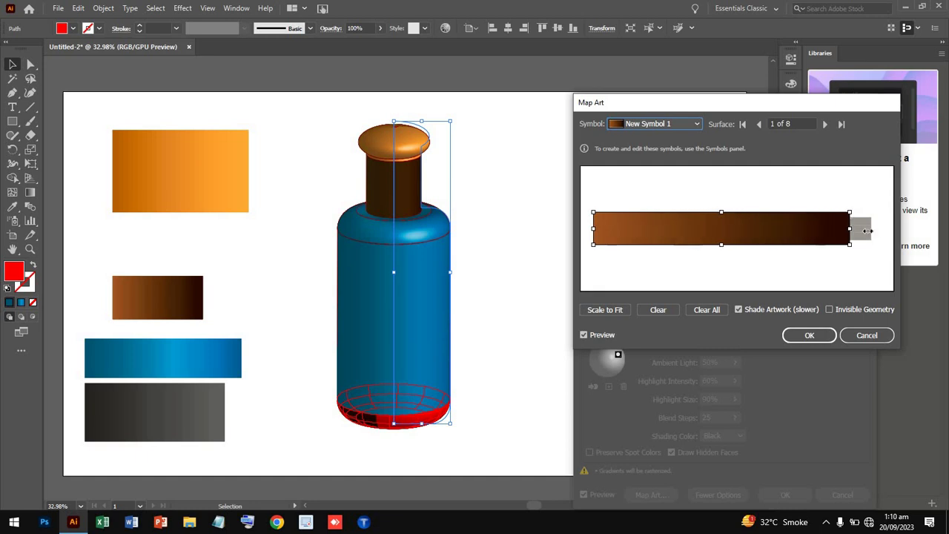
left_click(808, 335)
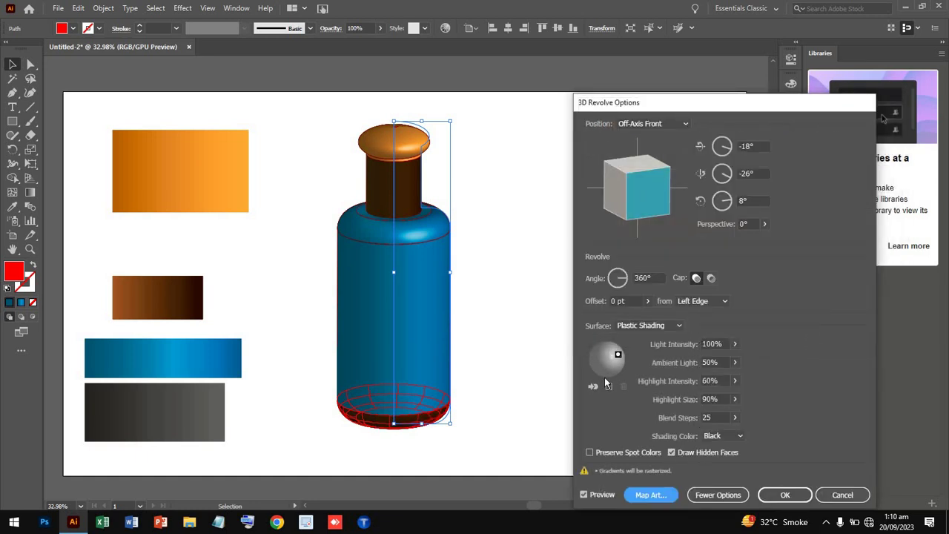
- Add a second light and reposition both lights on the shading sphere
left_click_drag(619, 357, 627, 356)
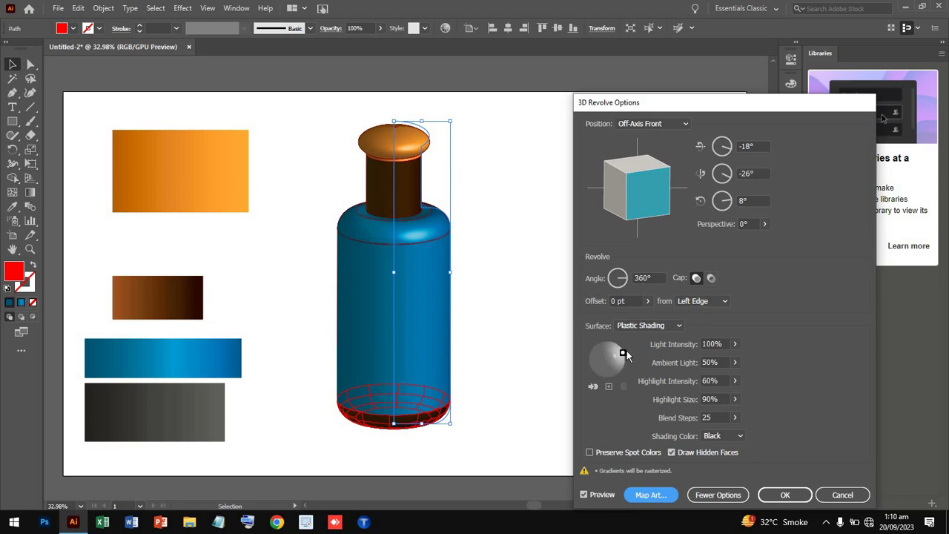
left_click(609, 385)
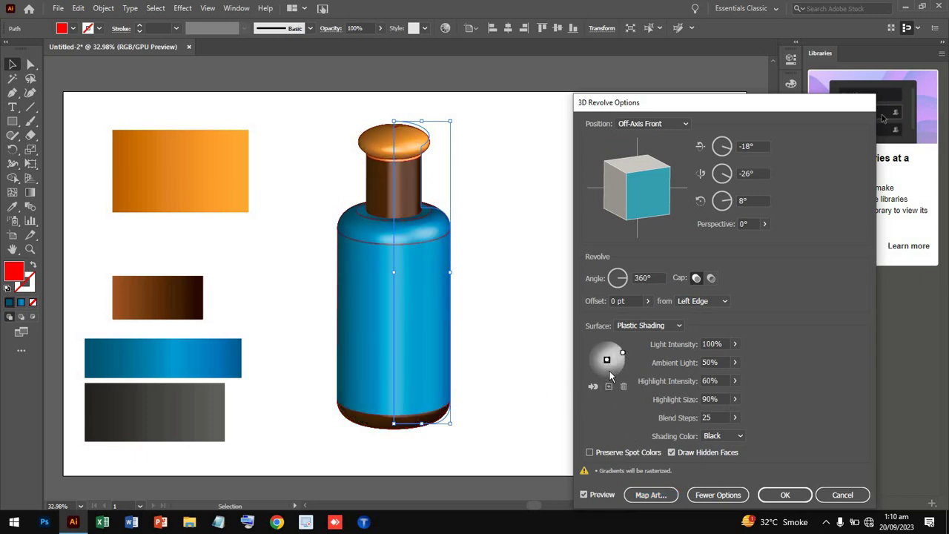
left_click_drag(606, 361, 611, 365)
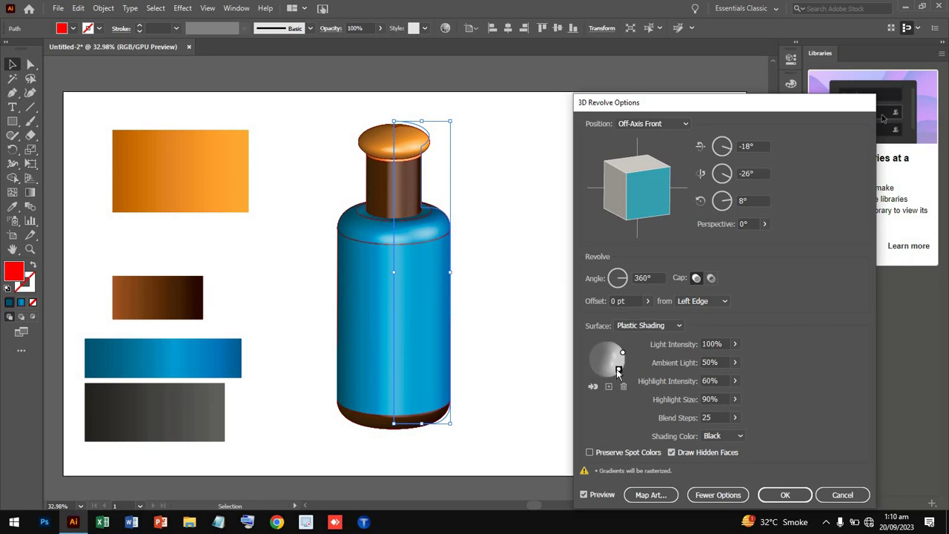
left_click_drag(605, 366, 586, 363)
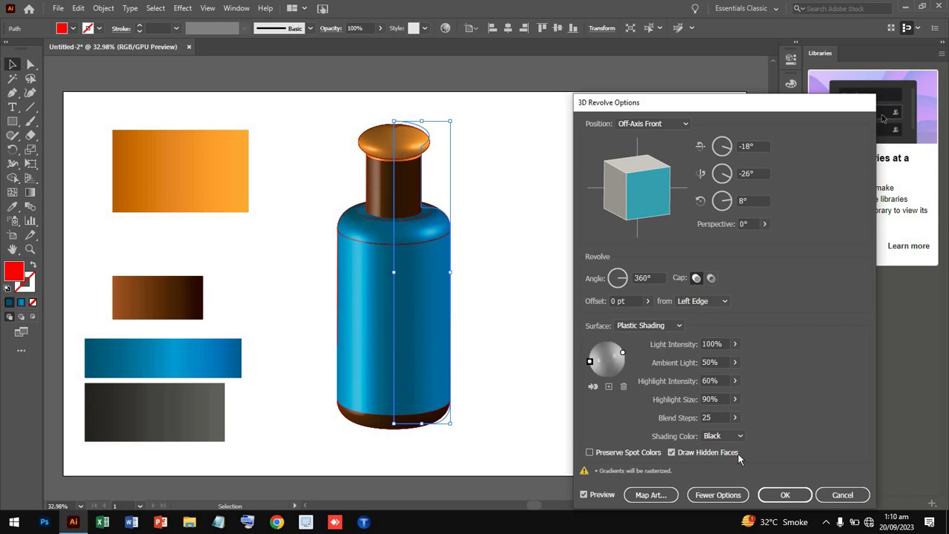
- Apply the mapped 3D revolve, then reselect the bottle and open its Appearance settings
left_click(785, 494)
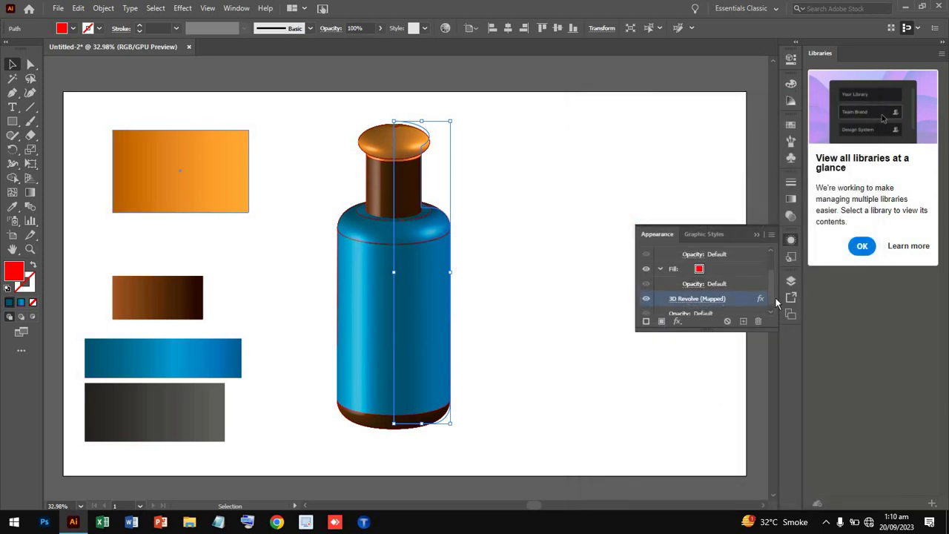
left_click(791, 243)
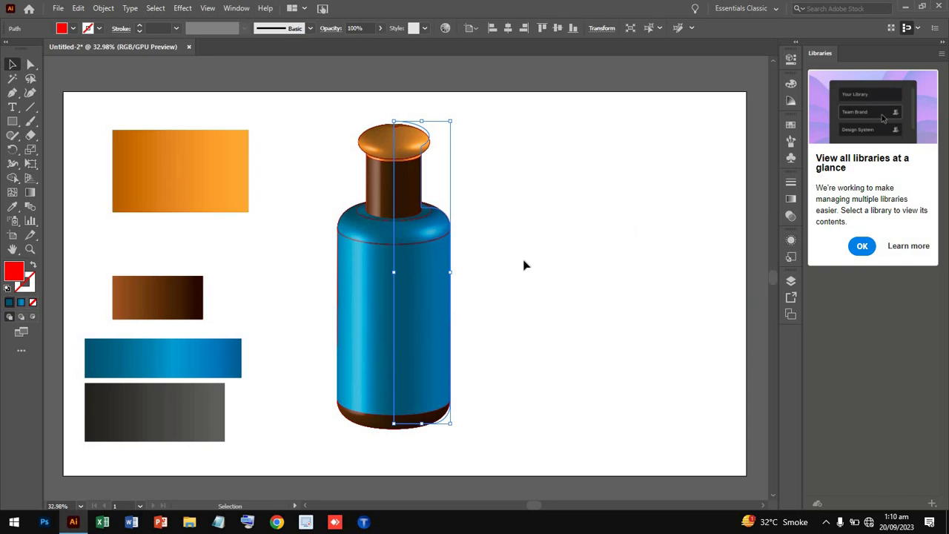
left_click(463, 386)
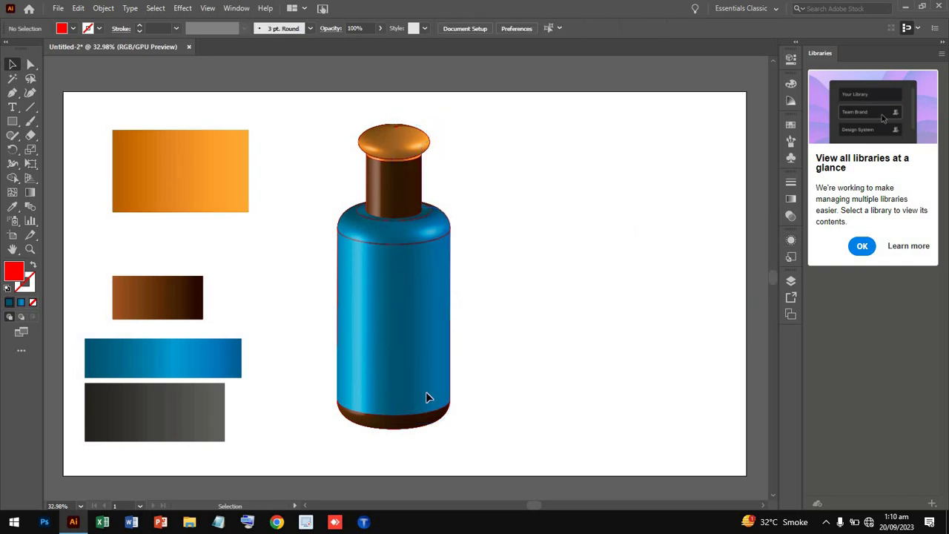
left_click(426, 393)
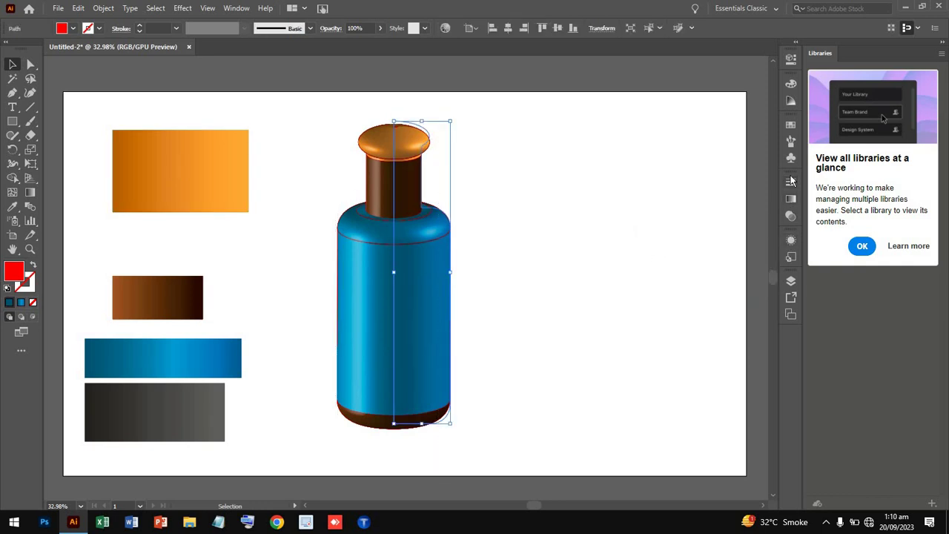
left_click(791, 239)
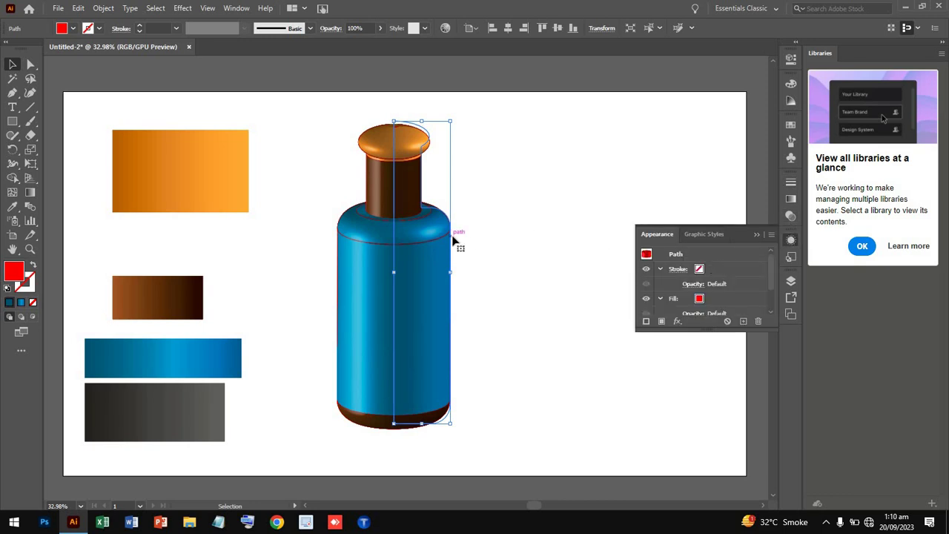
- Change the bottle's fill from red to a blue swatch in Appearance
left_click(646, 256)
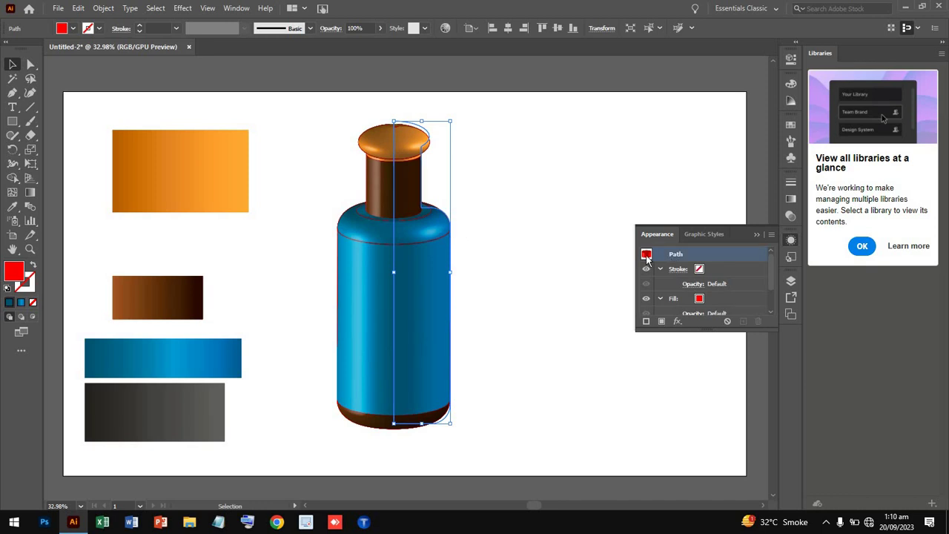
left_click(699, 299)
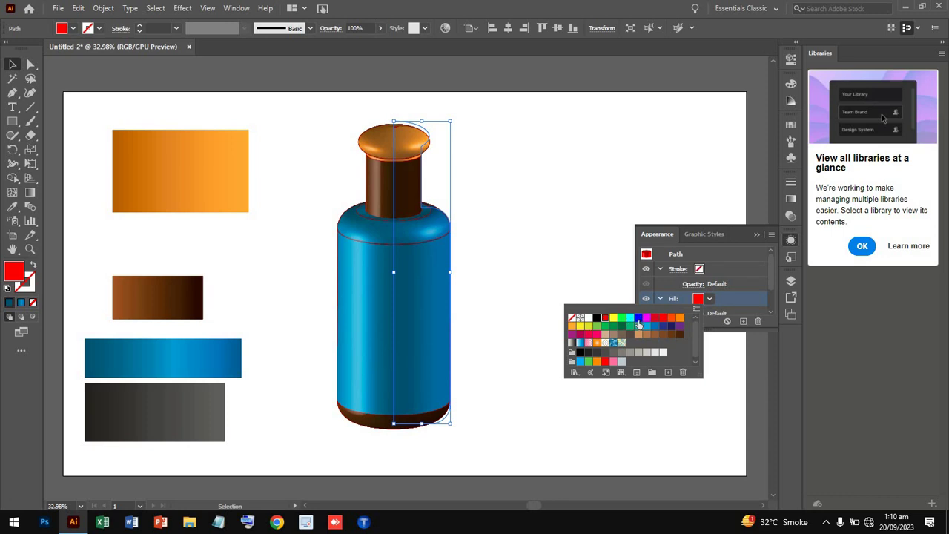
left_click(638, 319)
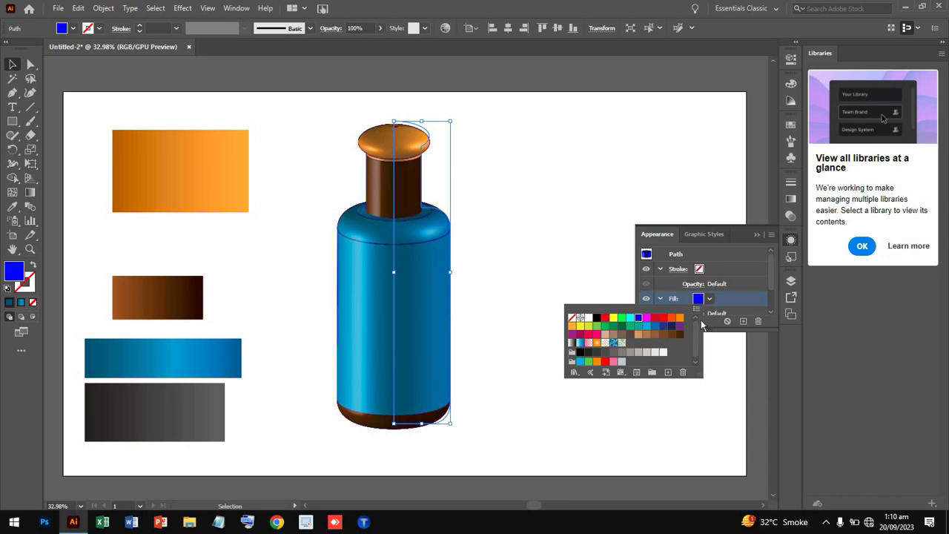
scroll(719, 296, "down", 2)
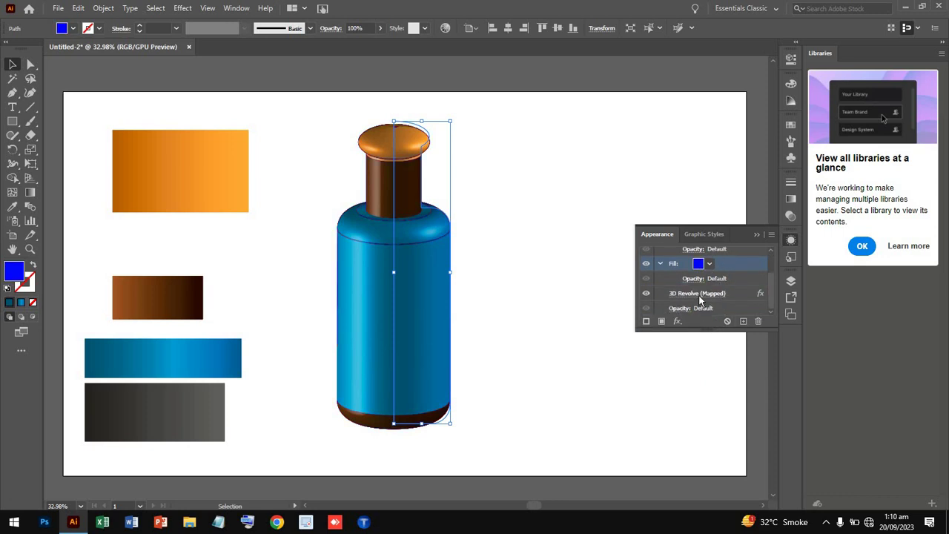
- Reopen 3D Revolve, review the surface shading options, and apply
left_click(702, 293)
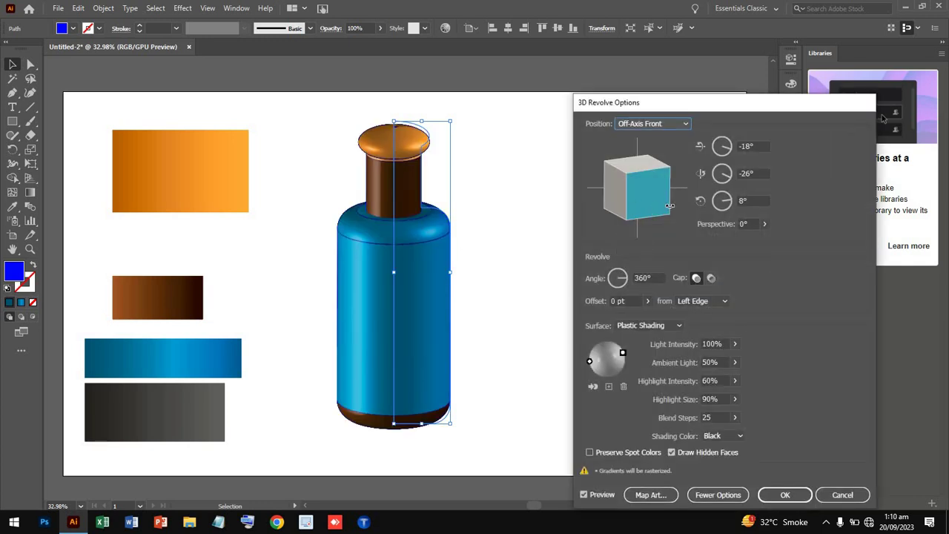
left_click(653, 326)
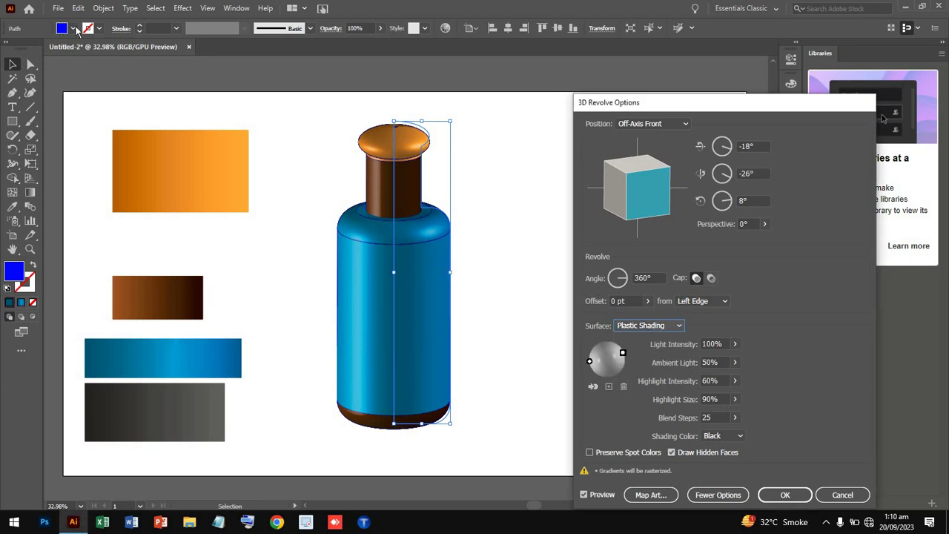
left_click(785, 495)
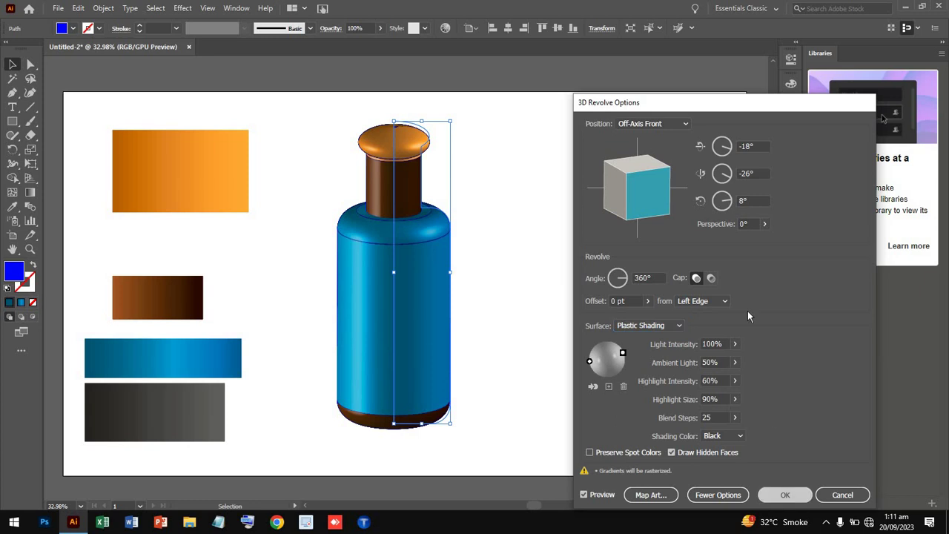
- Switch the fill to a medium blue swatch and reopen 3D Revolve (Mapped)
left_click(698, 270)
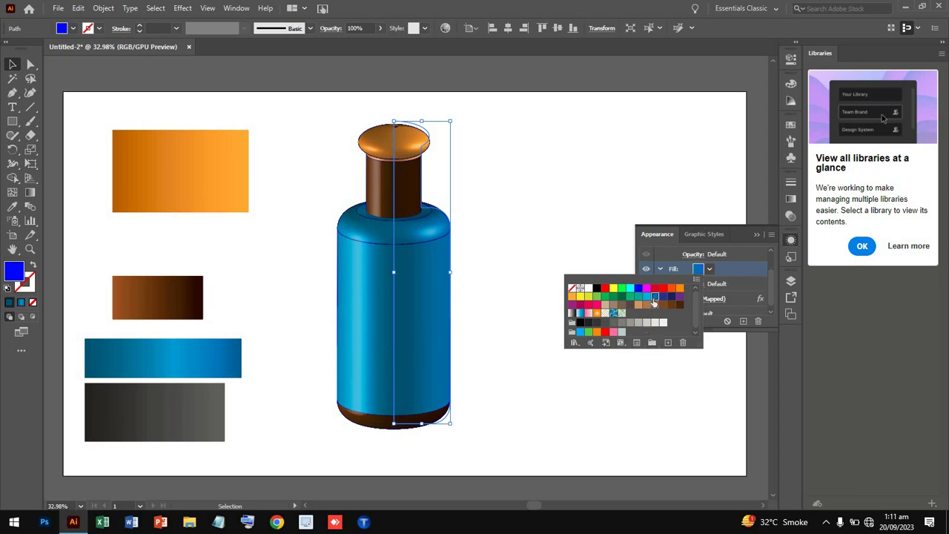
left_click(654, 296)
left_click(731, 273)
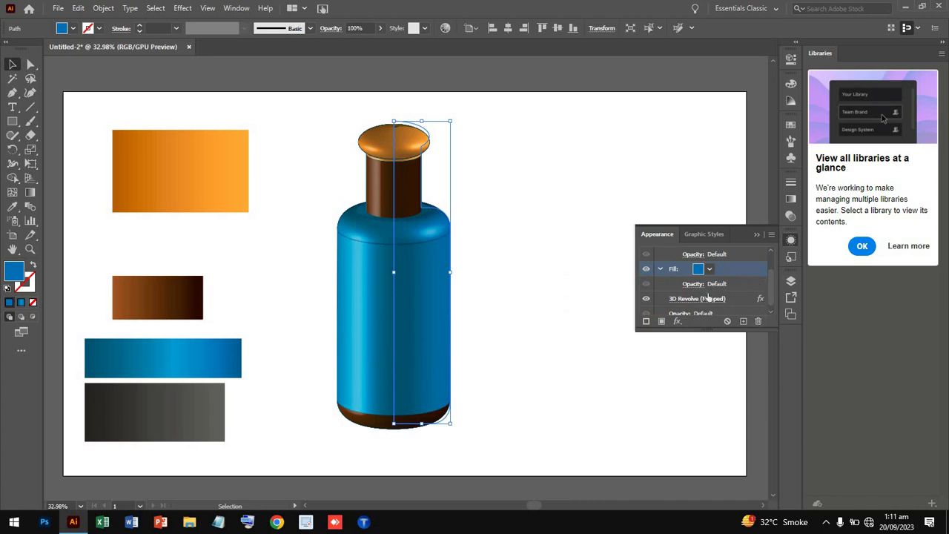
left_click(704, 299)
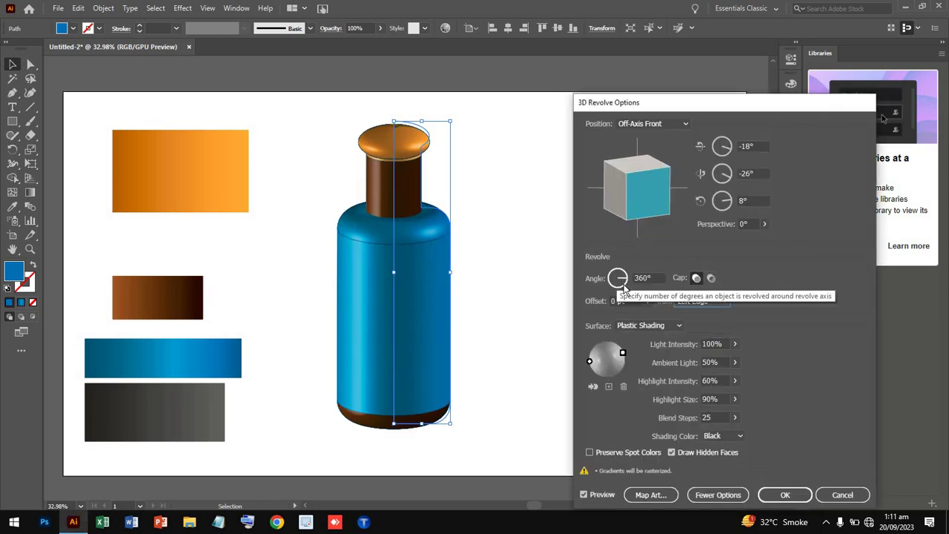
- Set the revolve angle to 360°, shrink the highlight, adjust ambient light, and apply
mouse_move(623, 286)
left_mouse_down()
mouse_move(652, 278)
mouse_move(628, 282)
left_mouse_up()
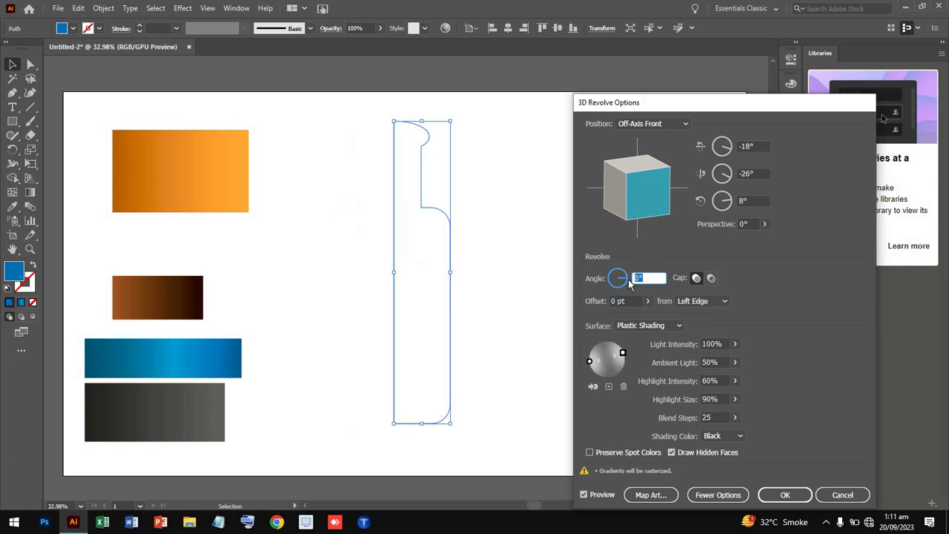
type("36")
left_click(715, 299)
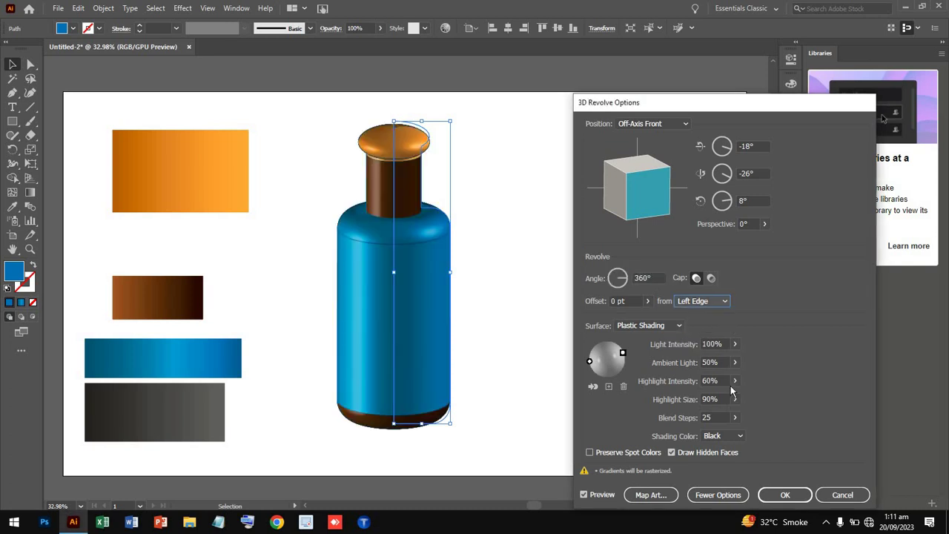
left_click_drag(735, 399, 715, 398)
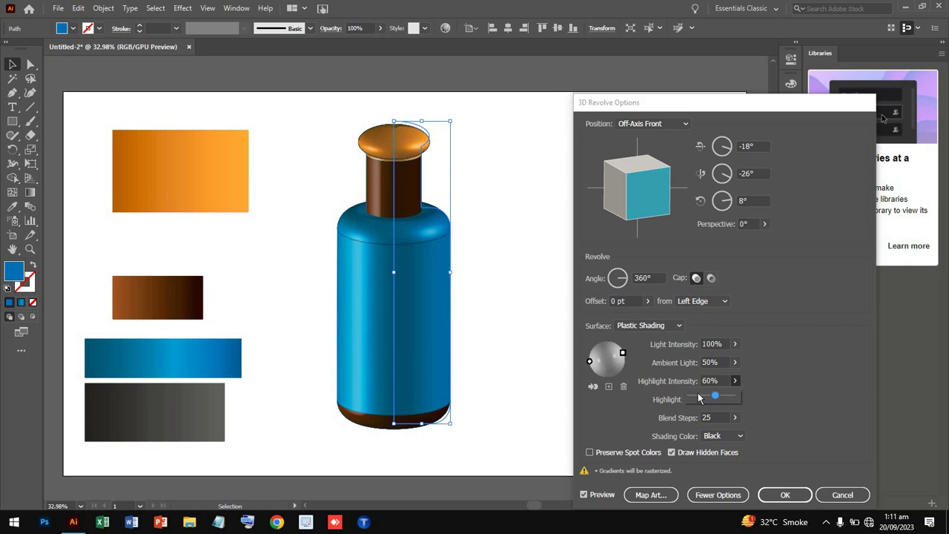
left_click(712, 380)
left_click(734, 361)
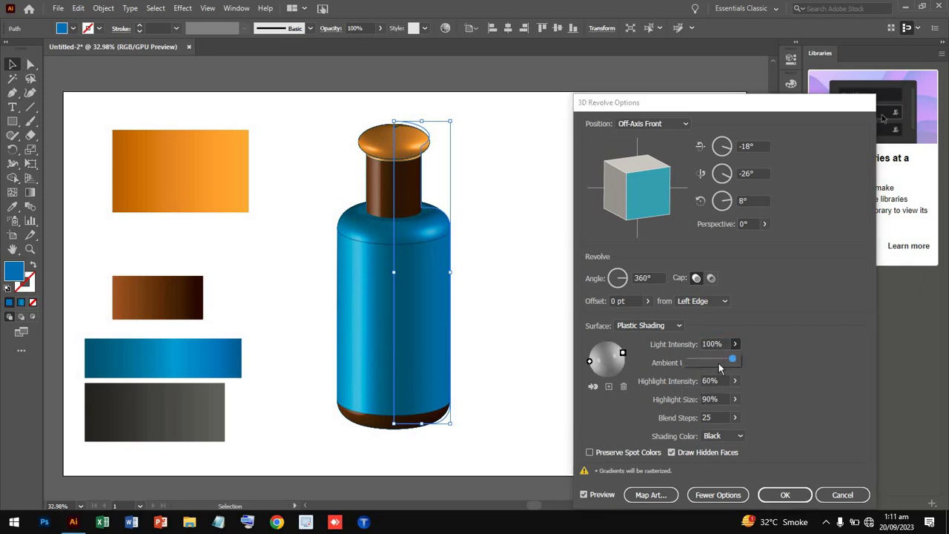
left_click_drag(710, 361, 724, 363)
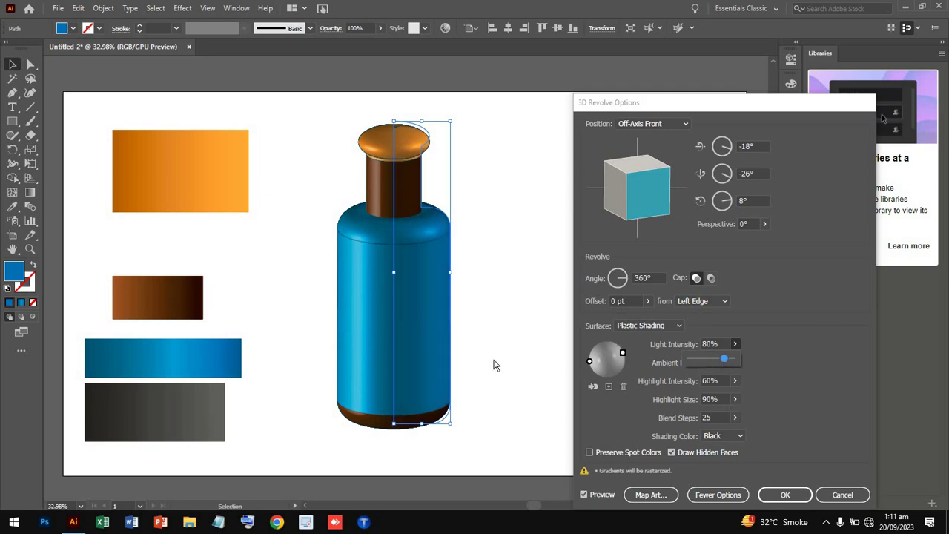
left_click(783, 494)
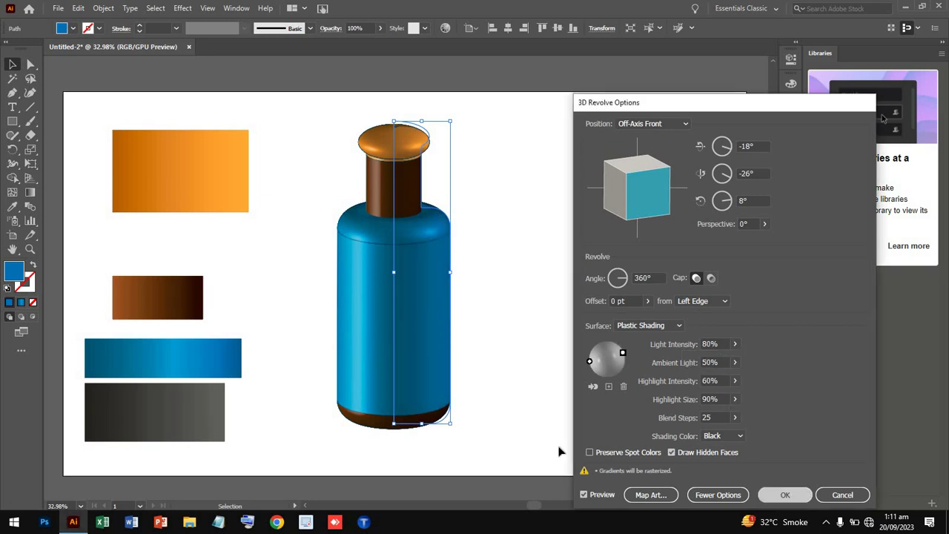
- Reselect the bottle and check its 3D Revolve settings, cancelling without changes
left_click(548, 447)
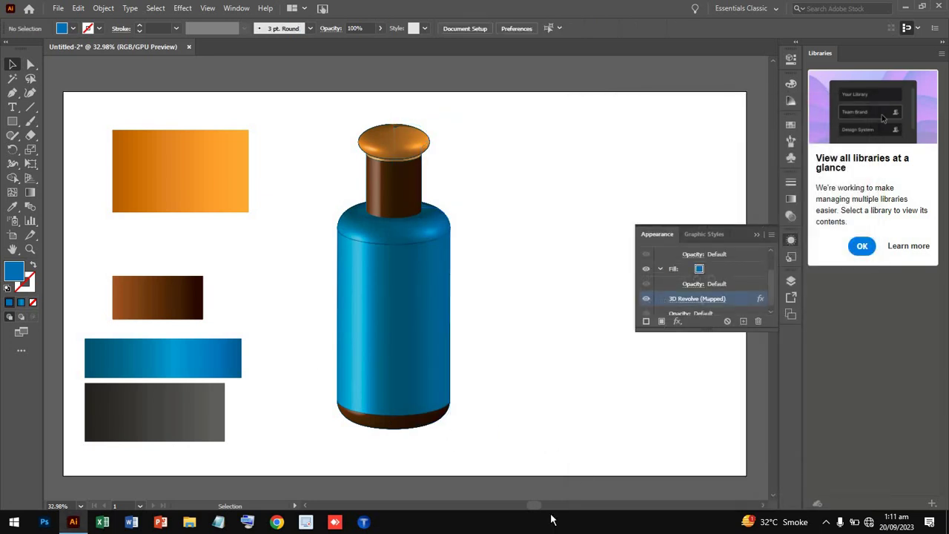
left_click_drag(324, 116, 474, 362)
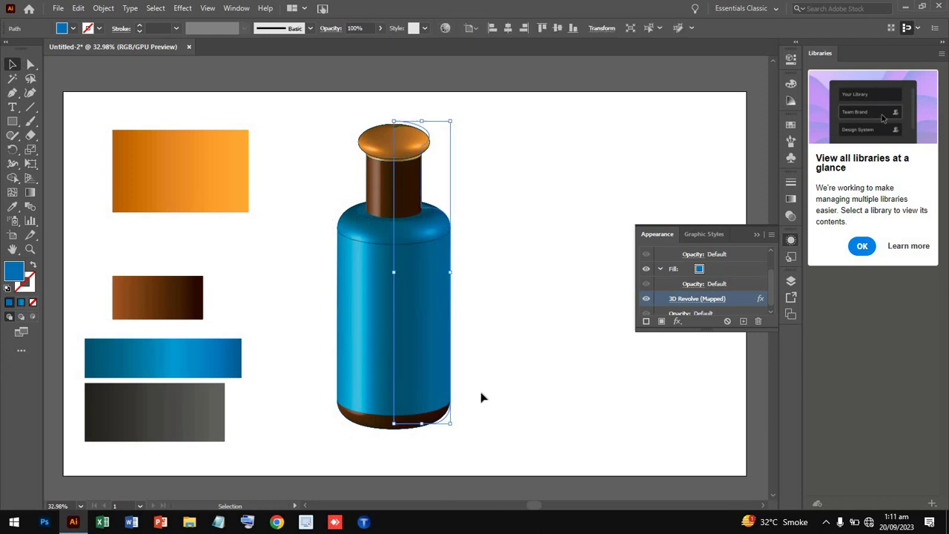
left_click(560, 337)
left_click(440, 283)
left_click(700, 299)
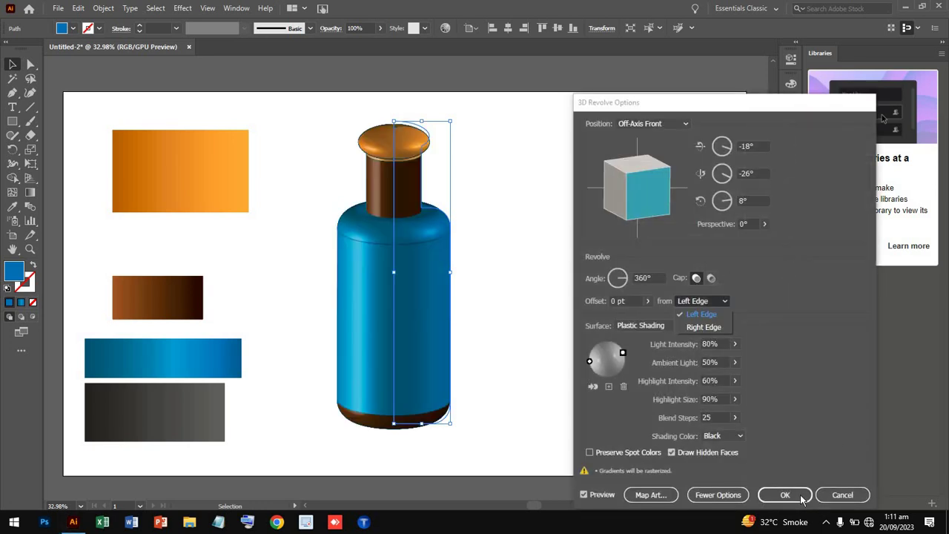
left_click(818, 295)
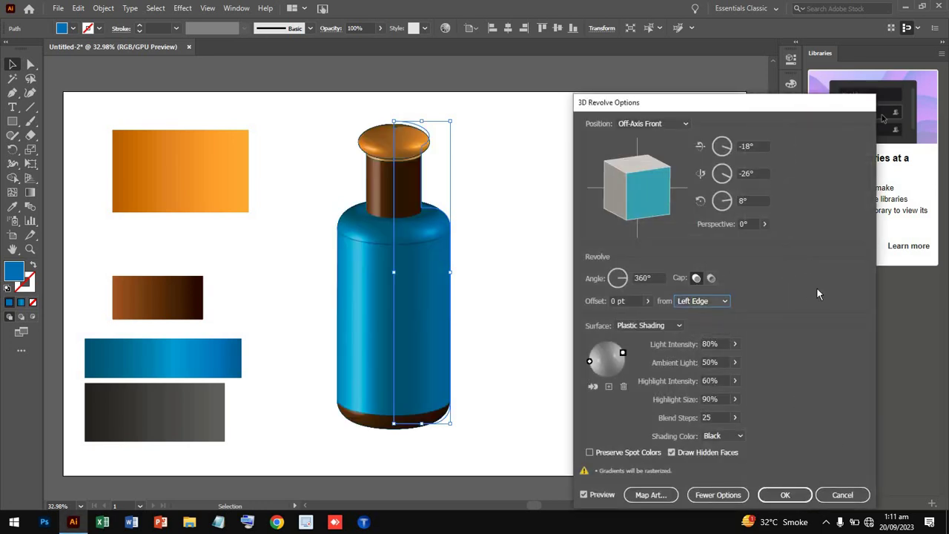
left_click(845, 499)
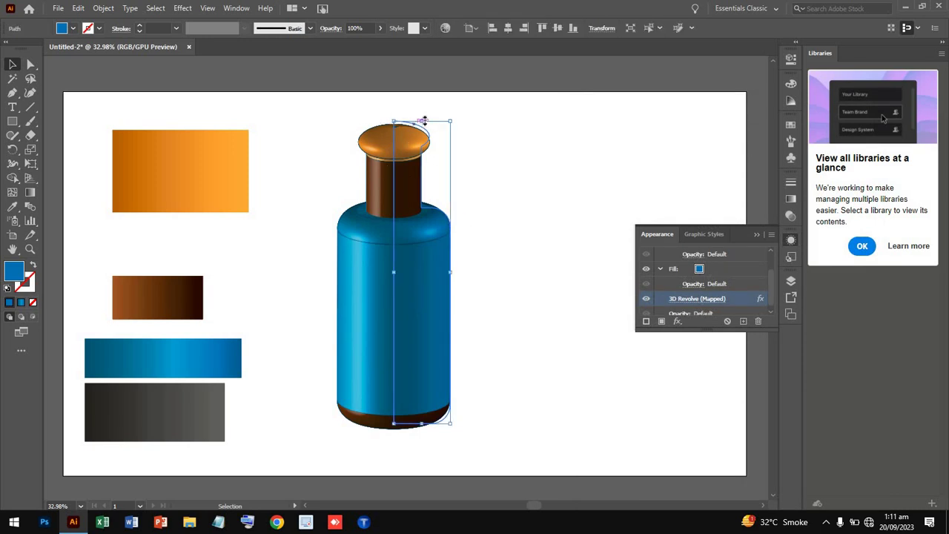
- Shorten the bottle and reshape the cap's anchors with the Convert Anchor Point tool
left_click_drag(422, 120, 430, 209)
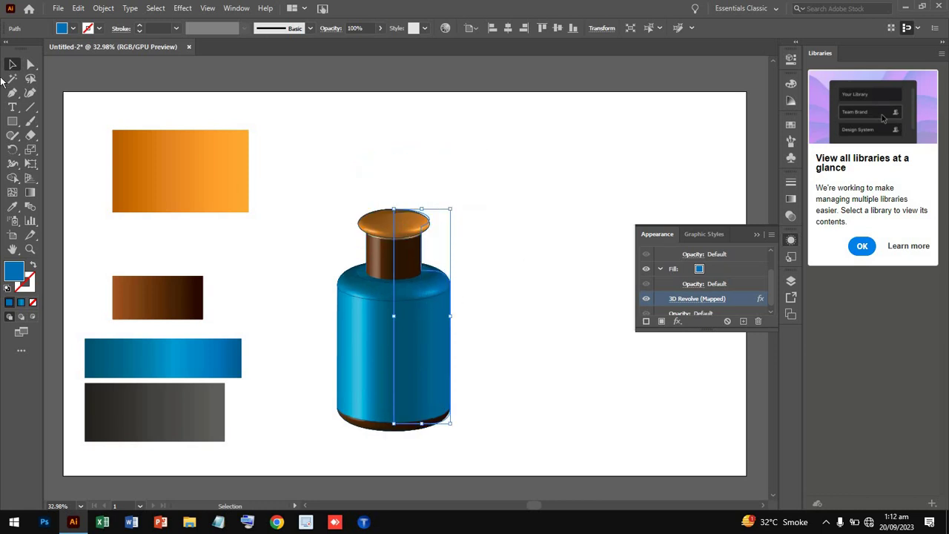
left_click_drag(13, 93, 86, 127)
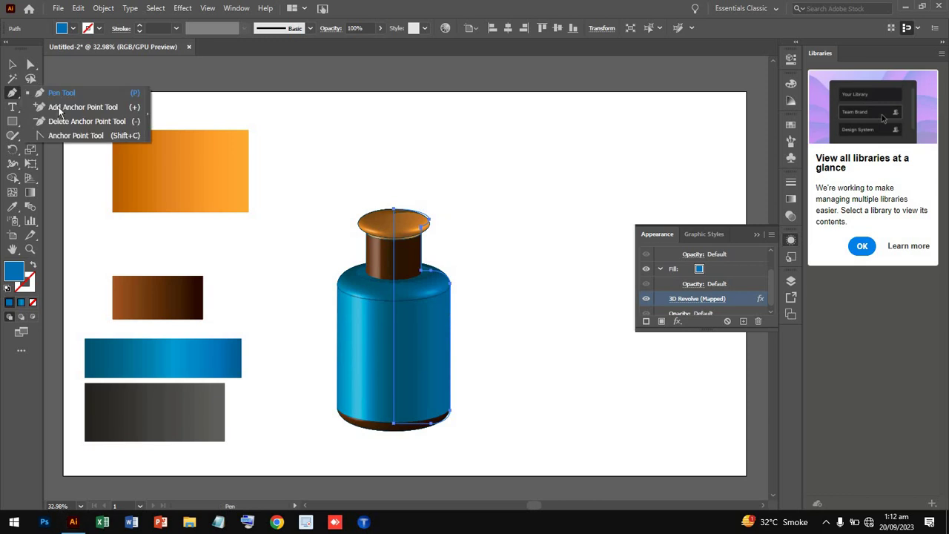
left_click(103, 137)
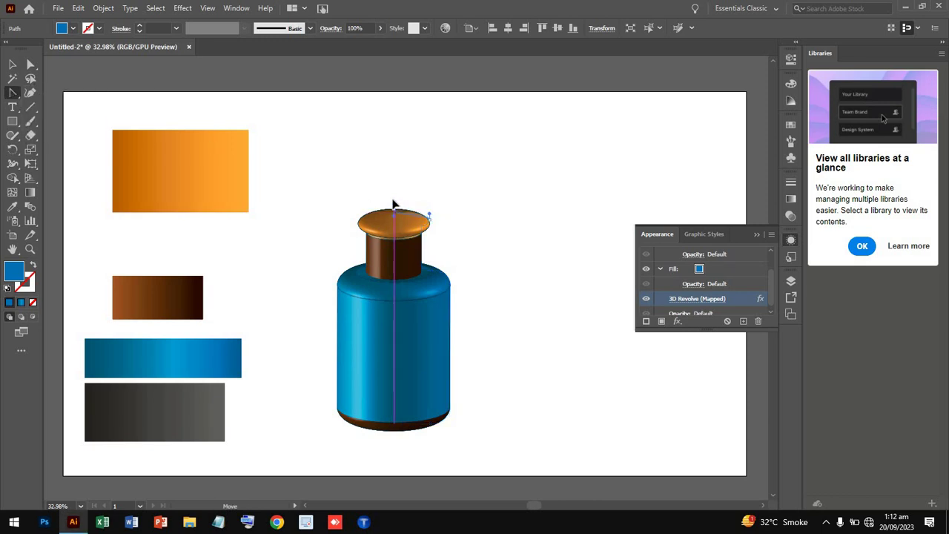
left_click_drag(393, 208, 426, 223)
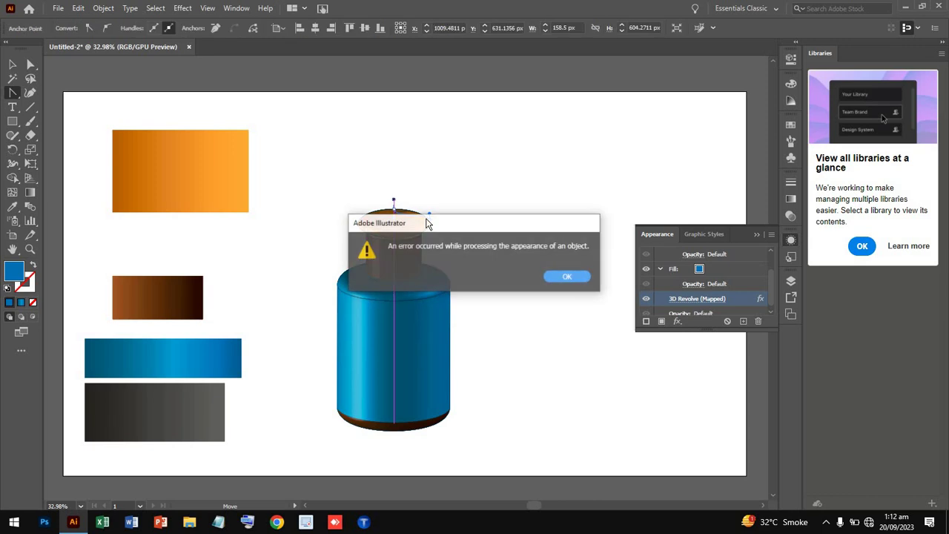
left_click(557, 276)
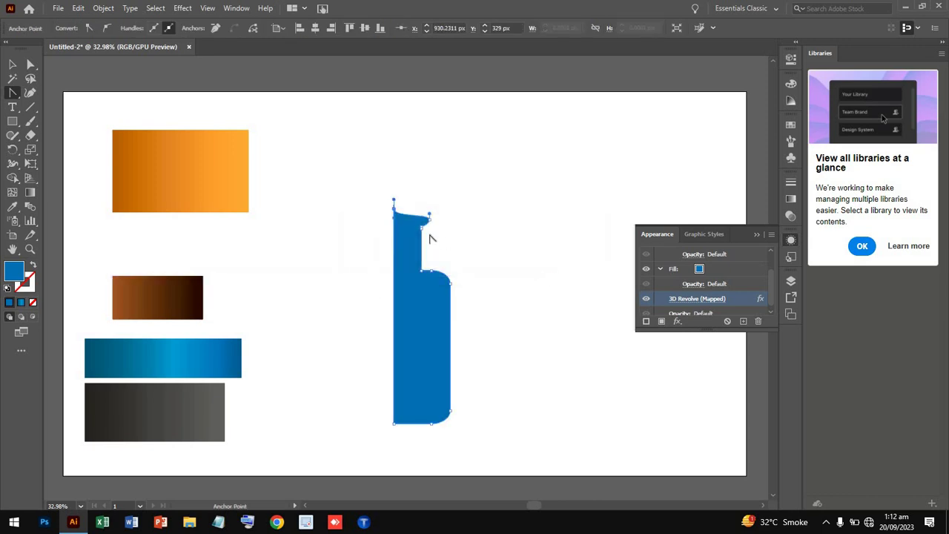
left_click_drag(429, 214, 437, 214)
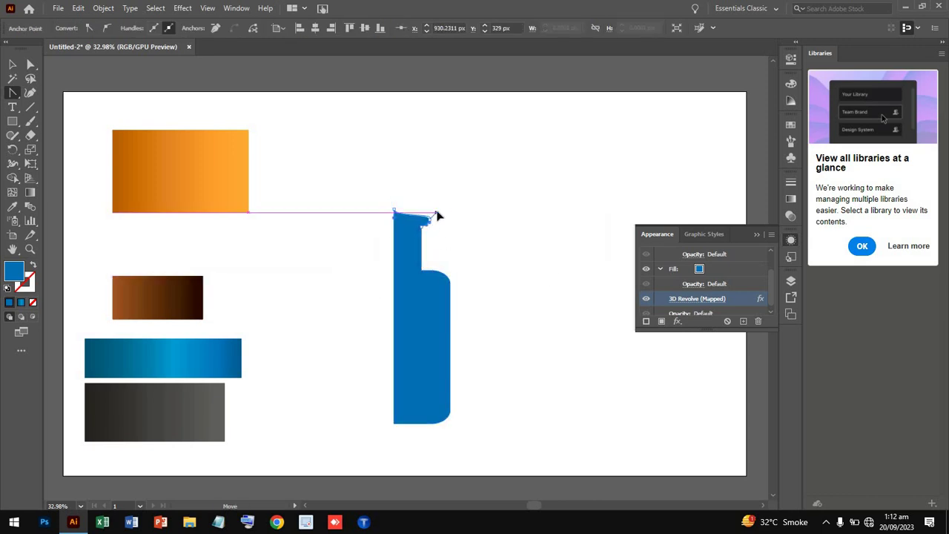
left_click(563, 274)
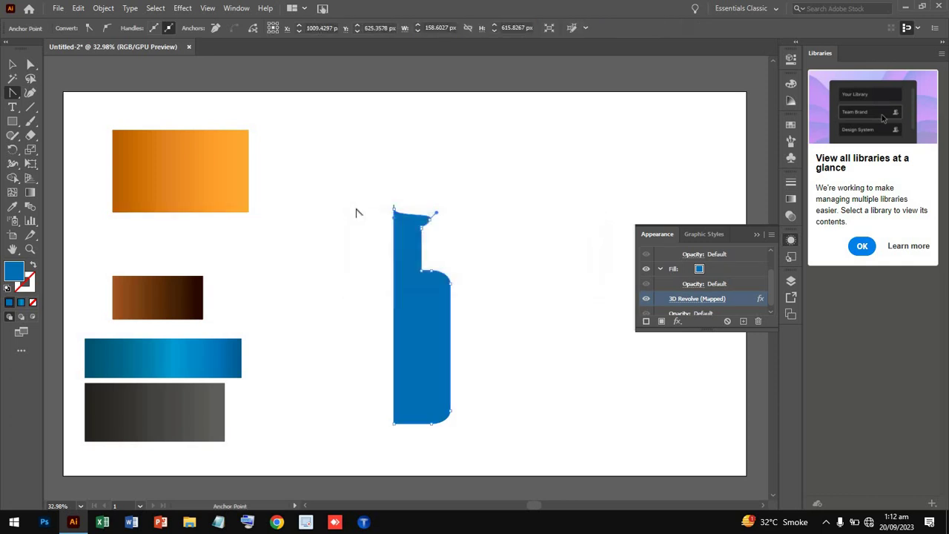
- Reselect the profile and reapply 3D Revolve, dismissing the error messages
left_click(12, 65)
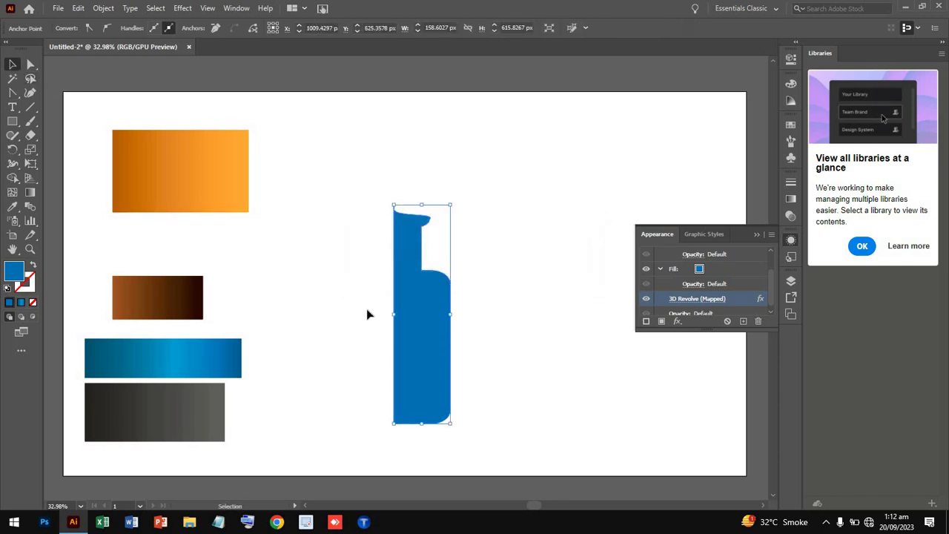
left_click(415, 212)
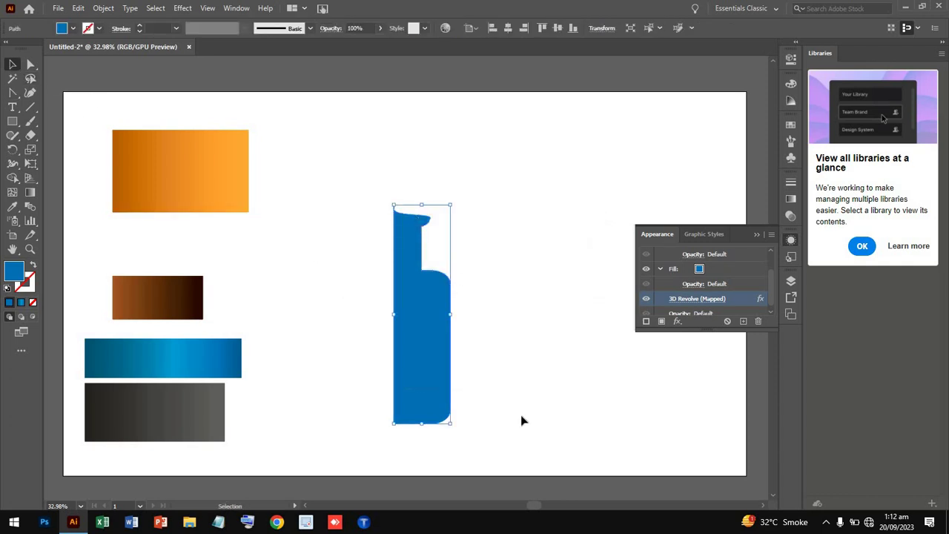
double_click(717, 305)
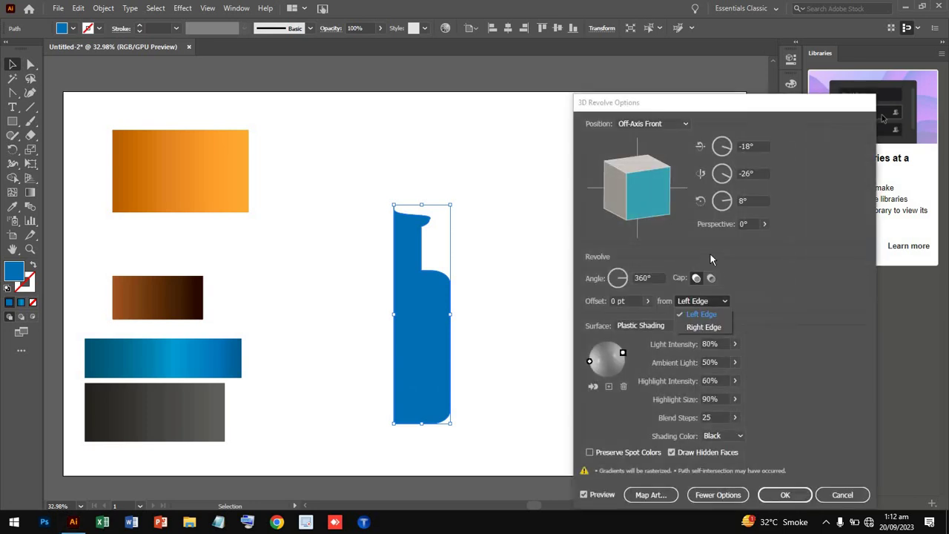
left_click(508, 408)
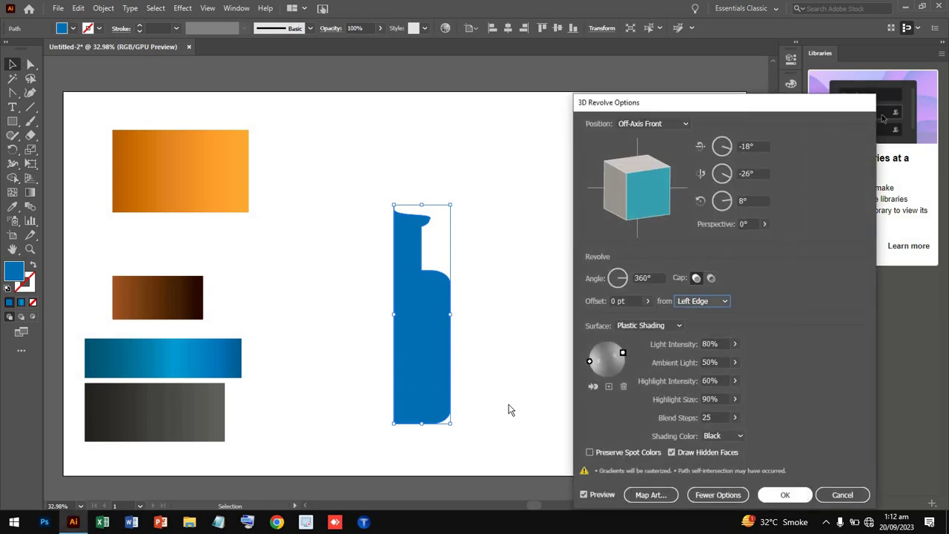
left_click(786, 495)
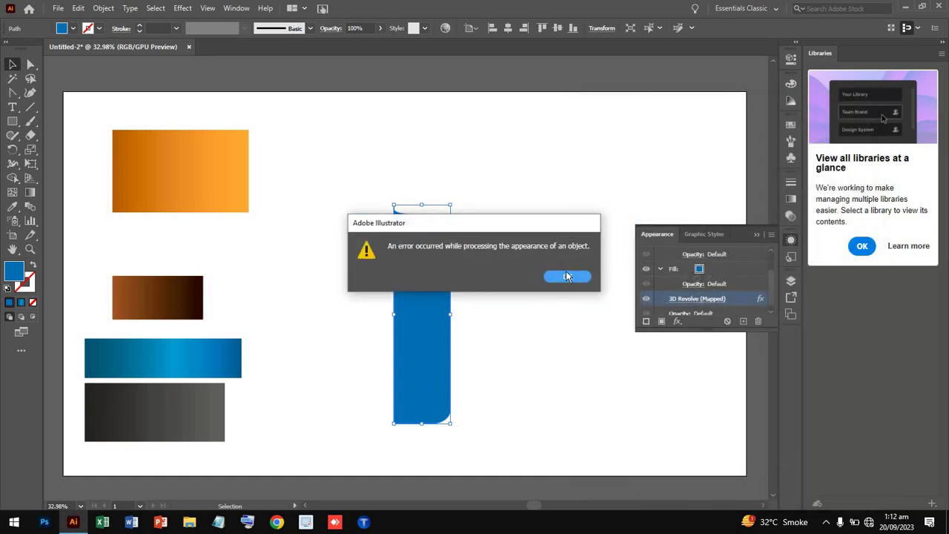
left_click(567, 276)
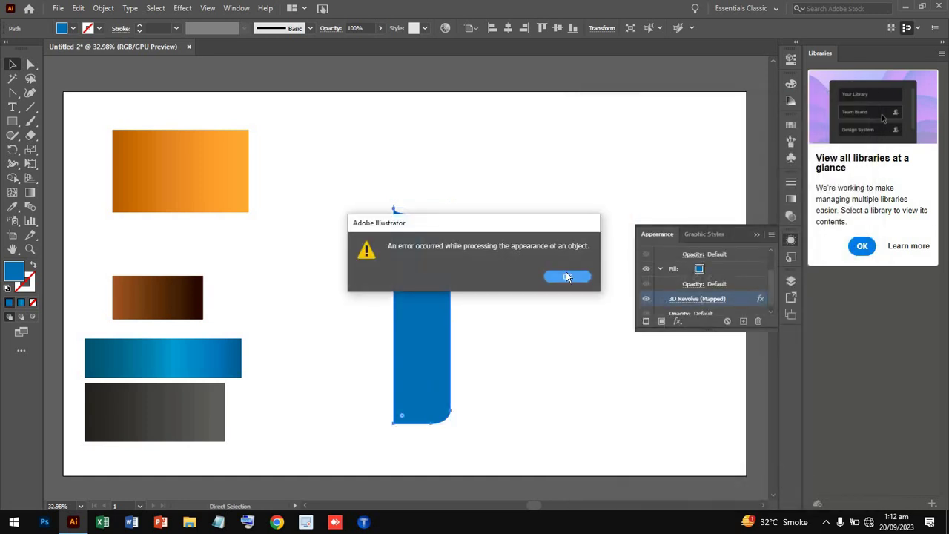
left_click(567, 277)
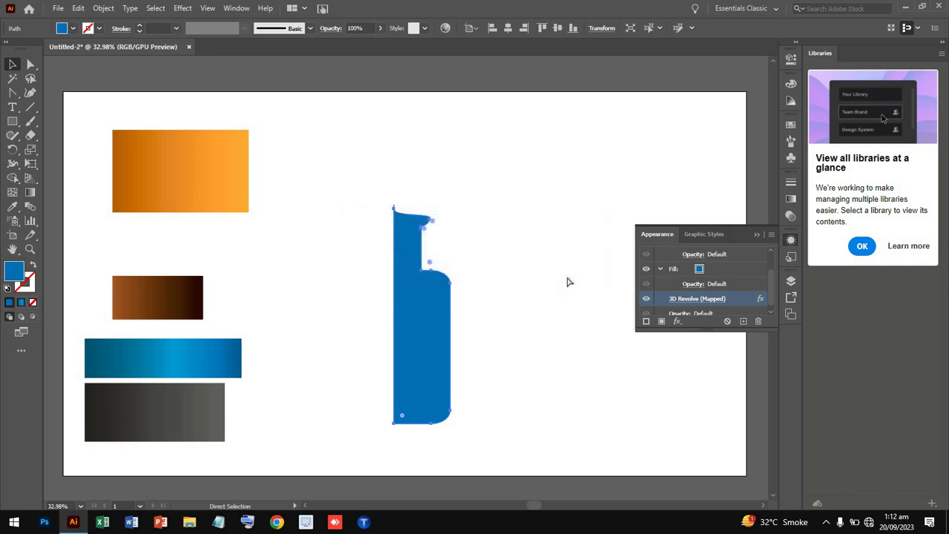
- Reopen the bottle's 3D Revolve Options with the Selection tool
key("v")
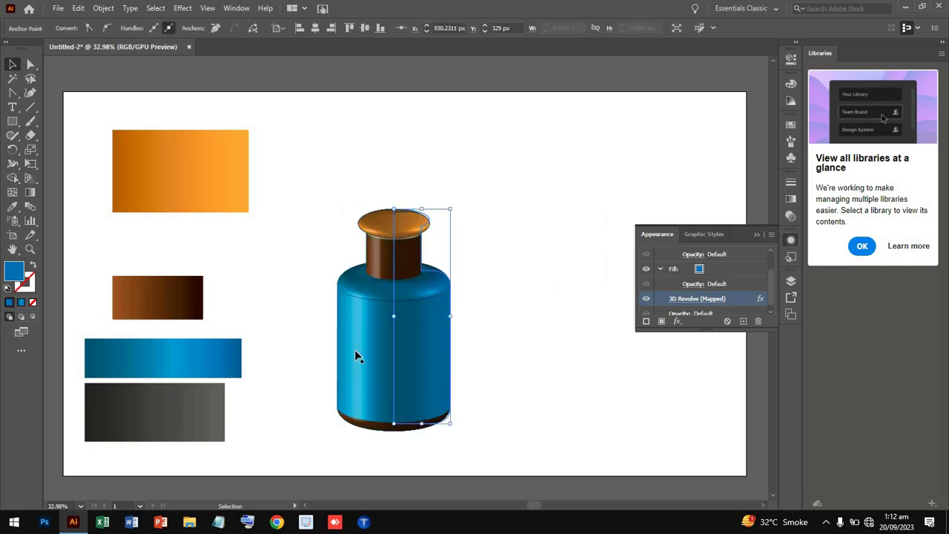
double_click(713, 302)
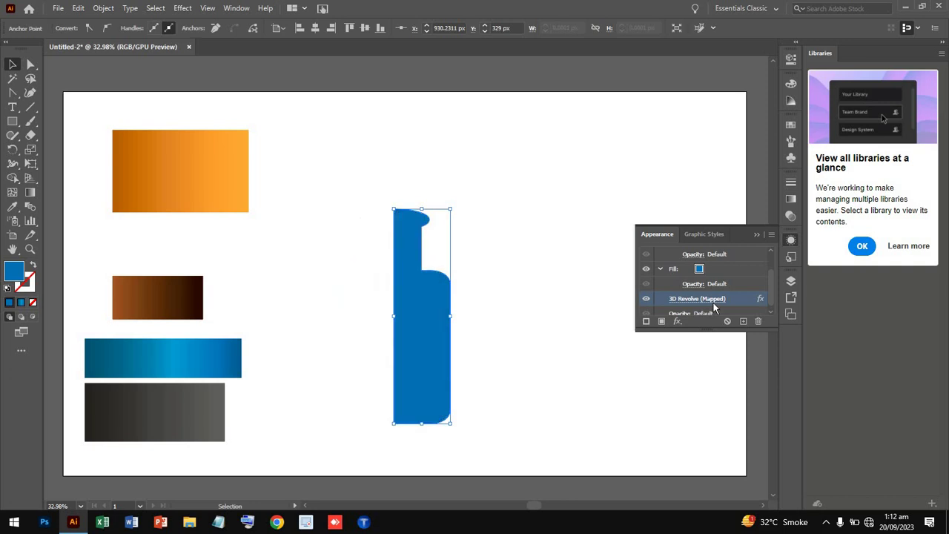
left_click(713, 300)
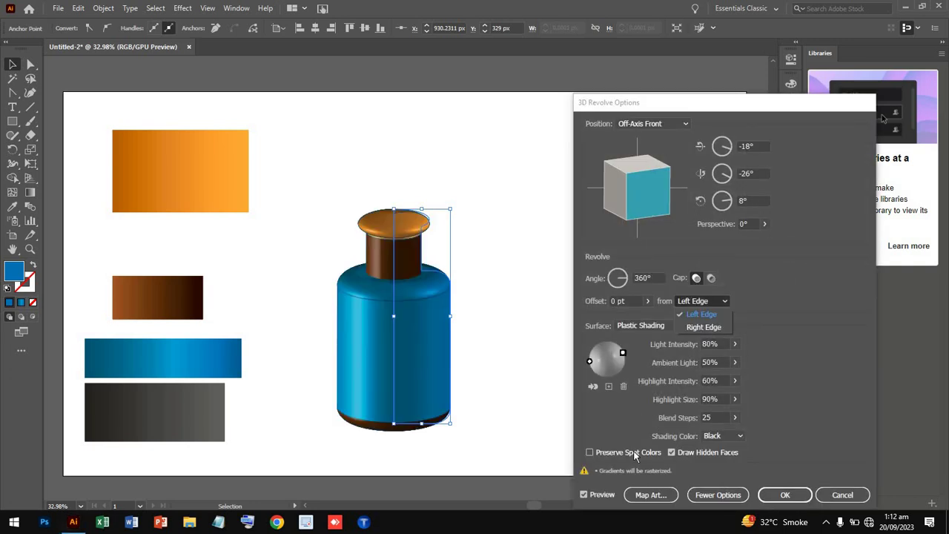
left_click(653, 494)
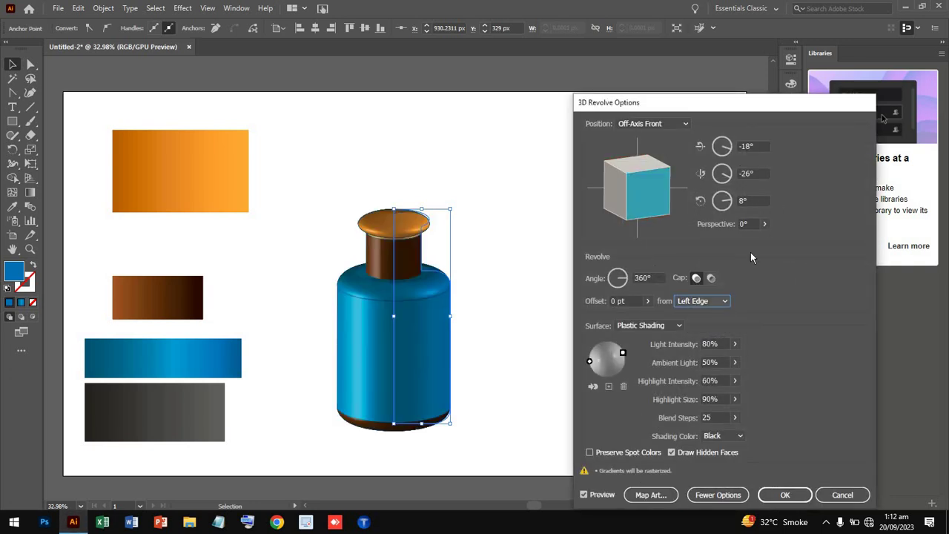
- Map New Symbol 3 across the bottle's base surface, stretched edge to edge
left_click(650, 495)
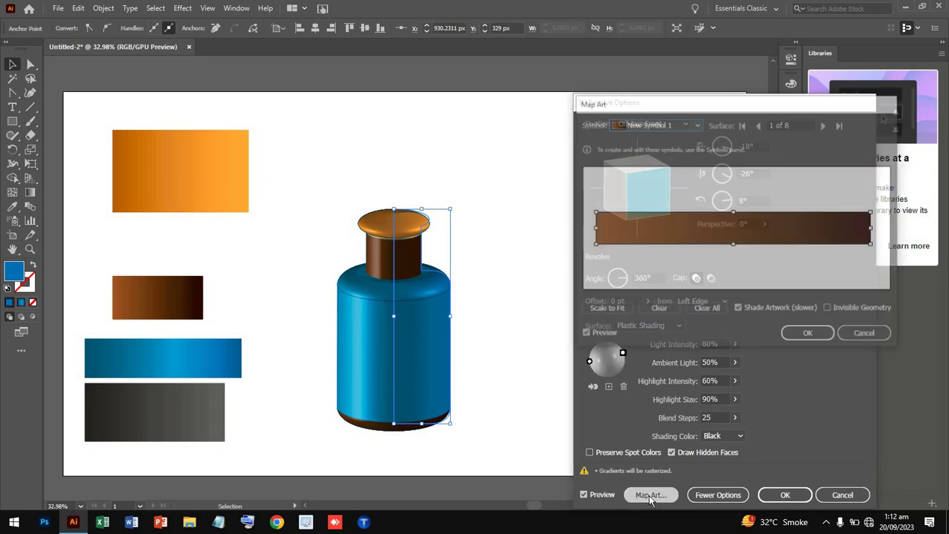
left_click(695, 125)
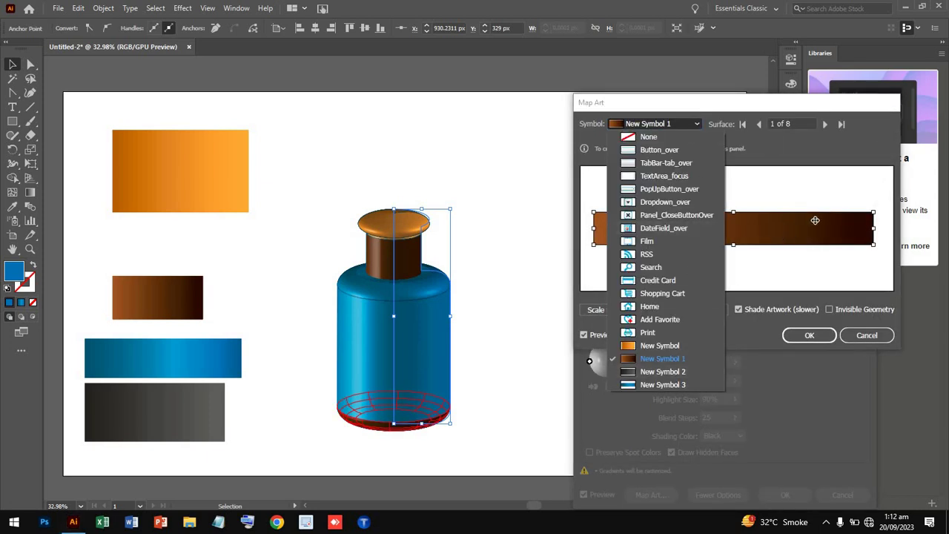
left_click(815, 220)
left_click(663, 125)
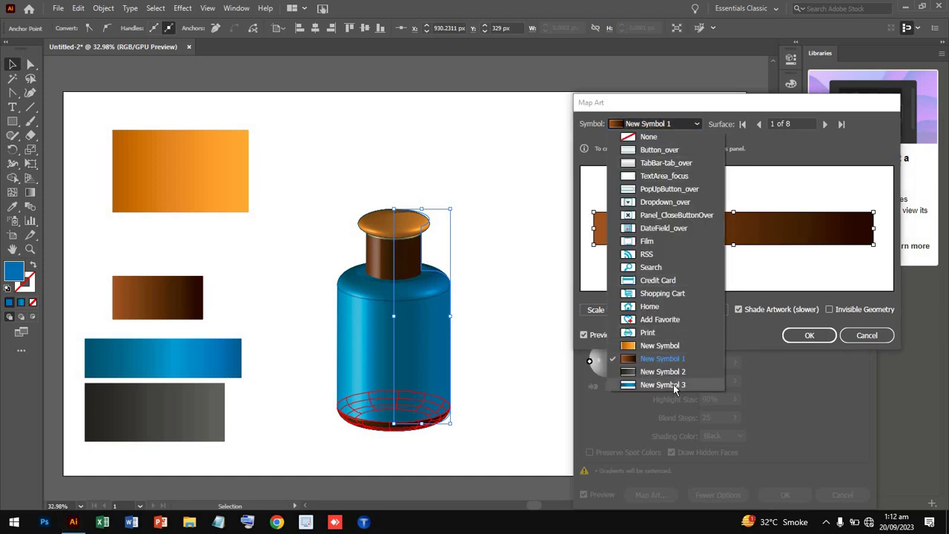
left_click(671, 385)
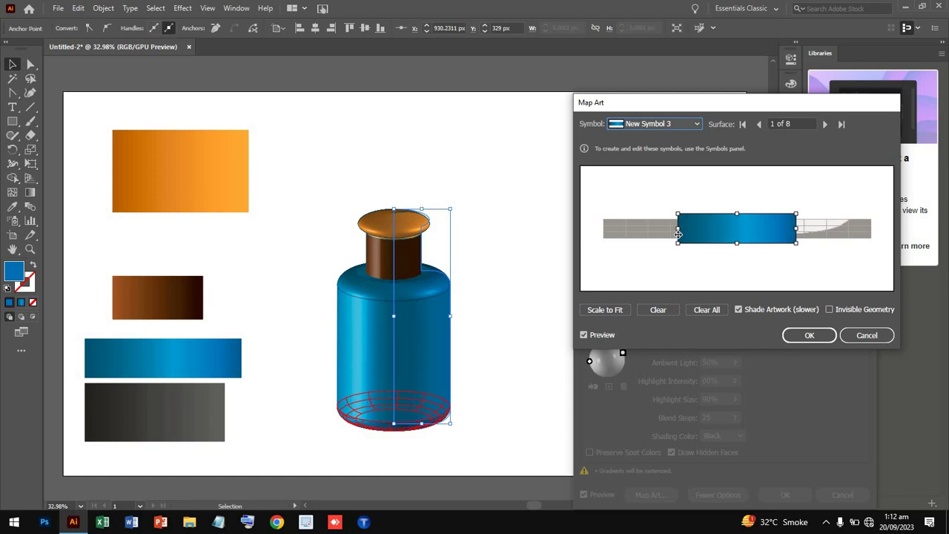
left_click_drag(679, 228, 586, 228)
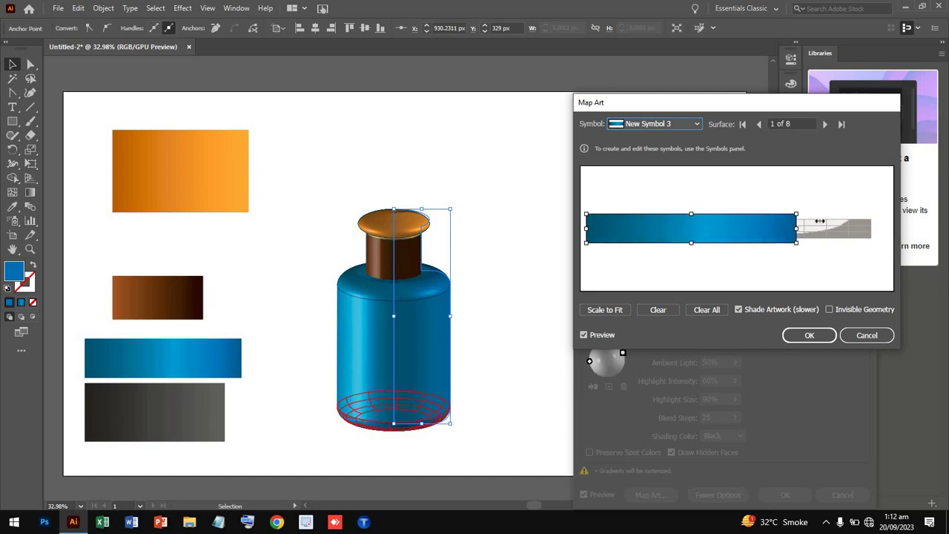
left_click_drag(799, 228, 879, 228)
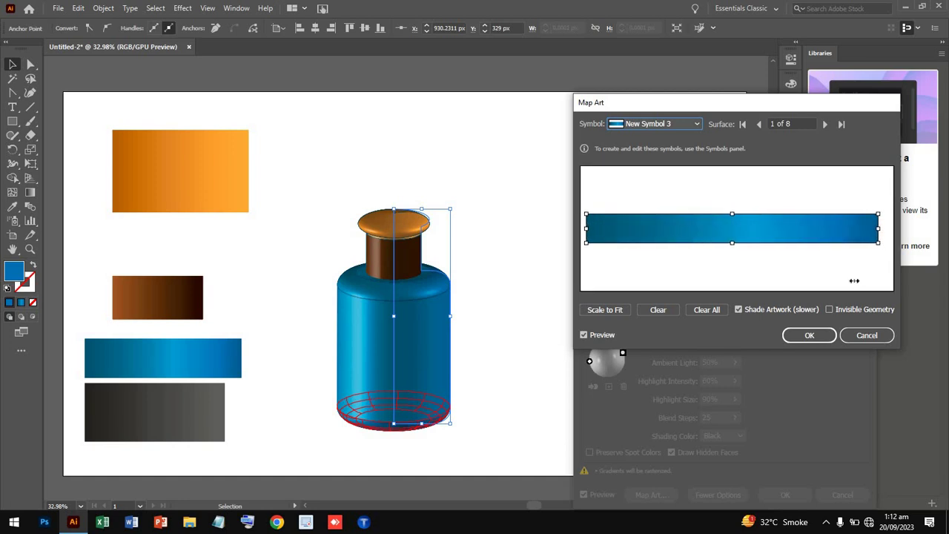
left_click(810, 337)
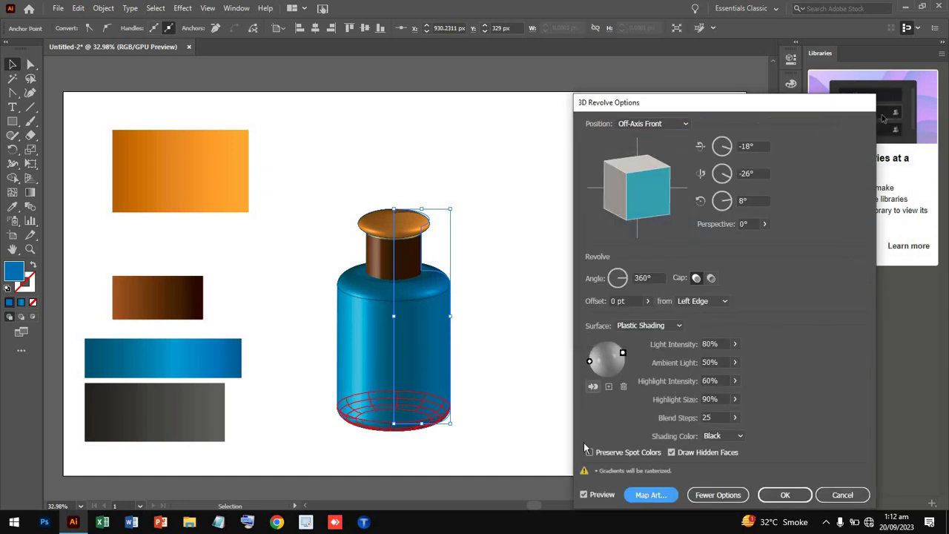
- Apply the 3D revolve and deselect to view the blue-based bottle
left_click(786, 495)
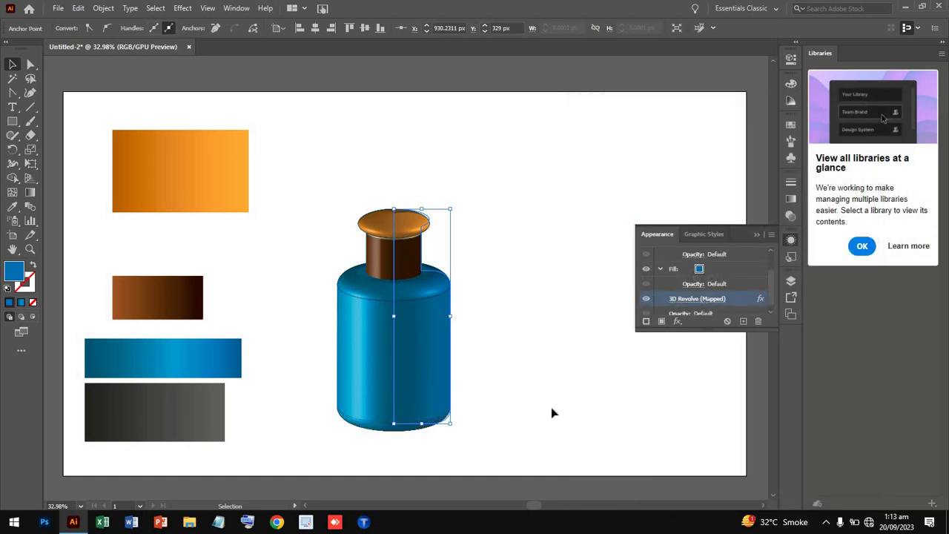
left_click(557, 413)
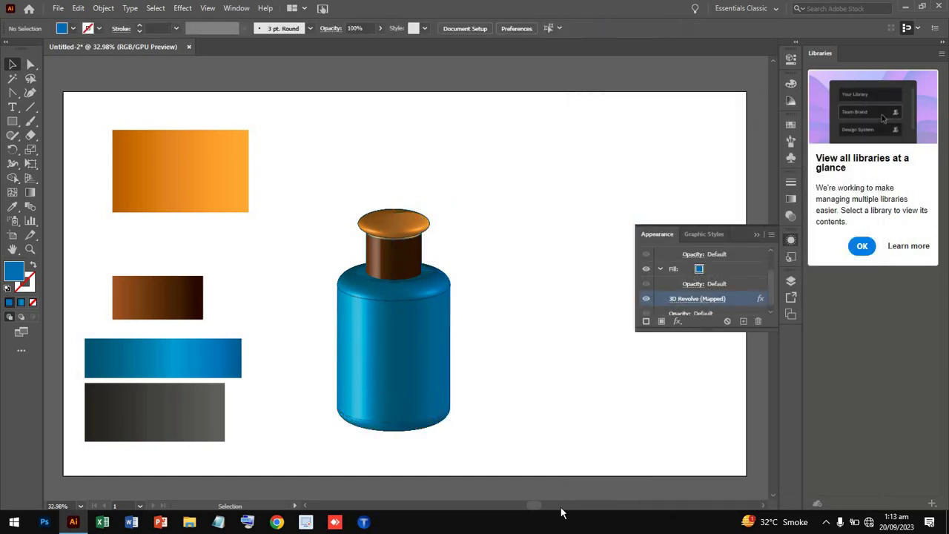
scroll(561, 511, "down", 2)
scroll(561, 512, "up", 2)
- Close Appearance, select the bottle's right-half shading path, and show the document's symbols
left_click(790, 240)
left_click(790, 141)
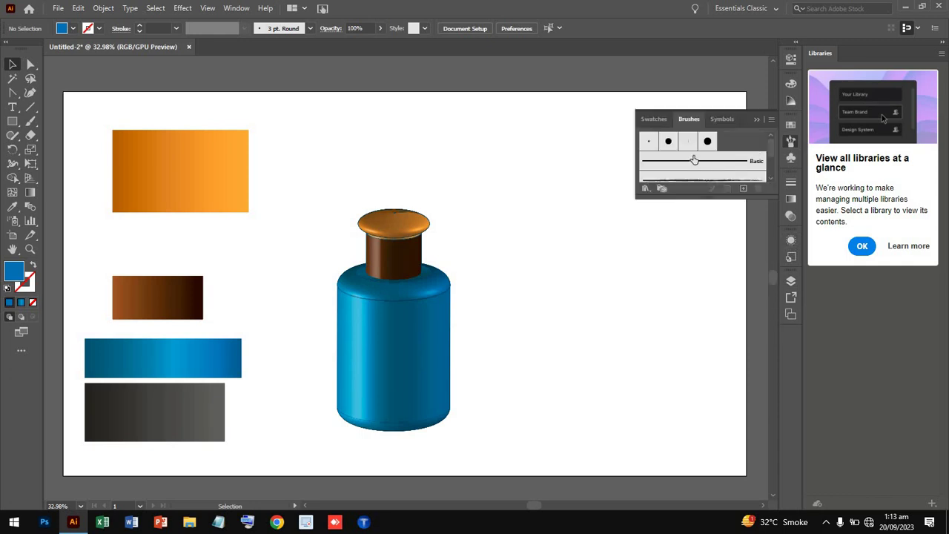
left_click(433, 348)
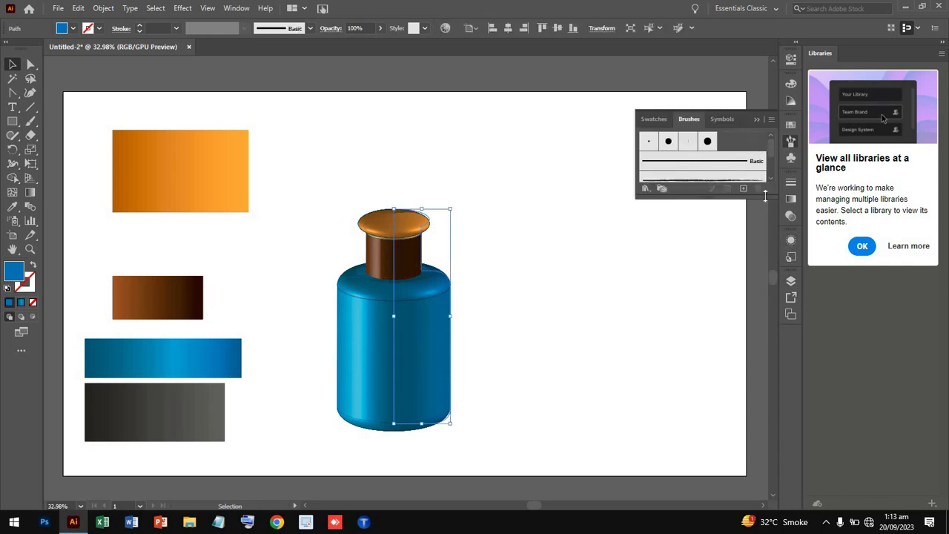
left_click(791, 160)
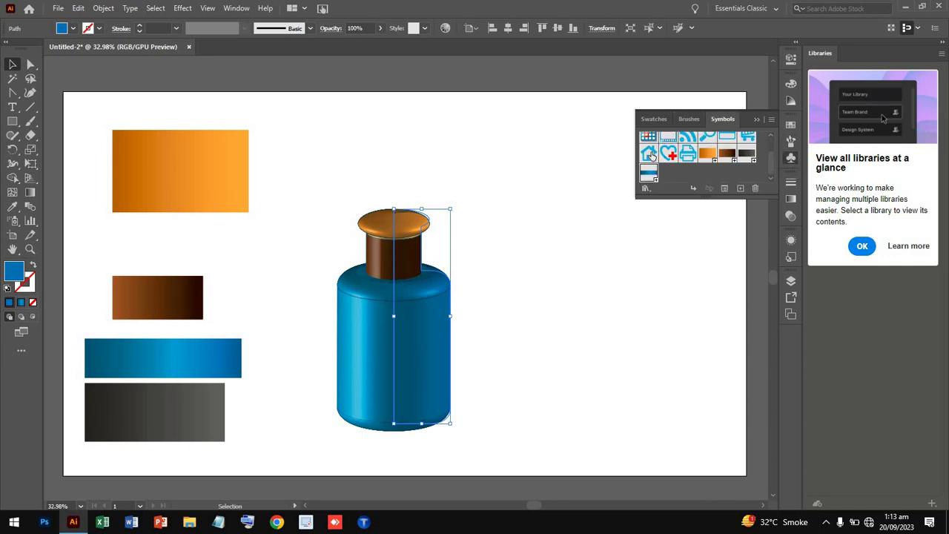
scroll(659, 156, "down", 1)
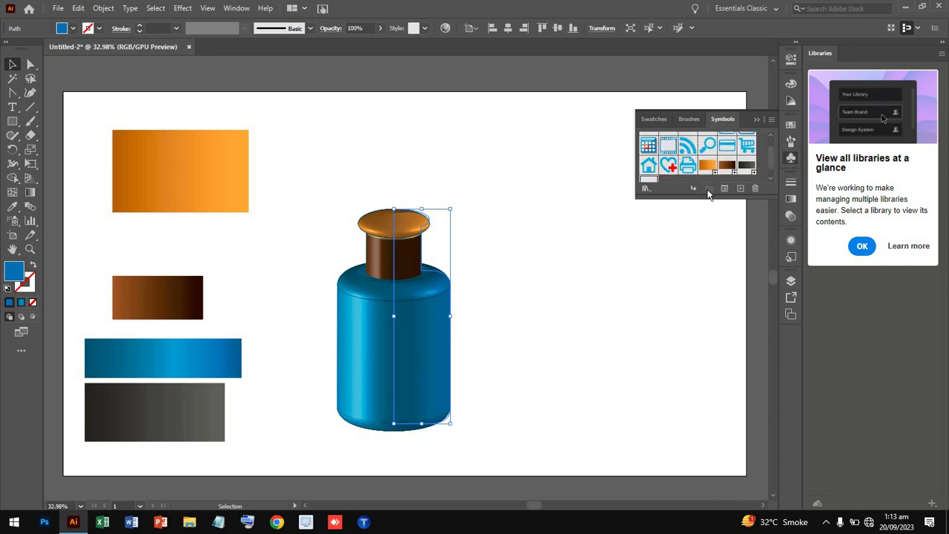
- Load the Fashion symbol library, advance to Flowers, and add Red Rose to the document's symbols
left_click(644, 190)
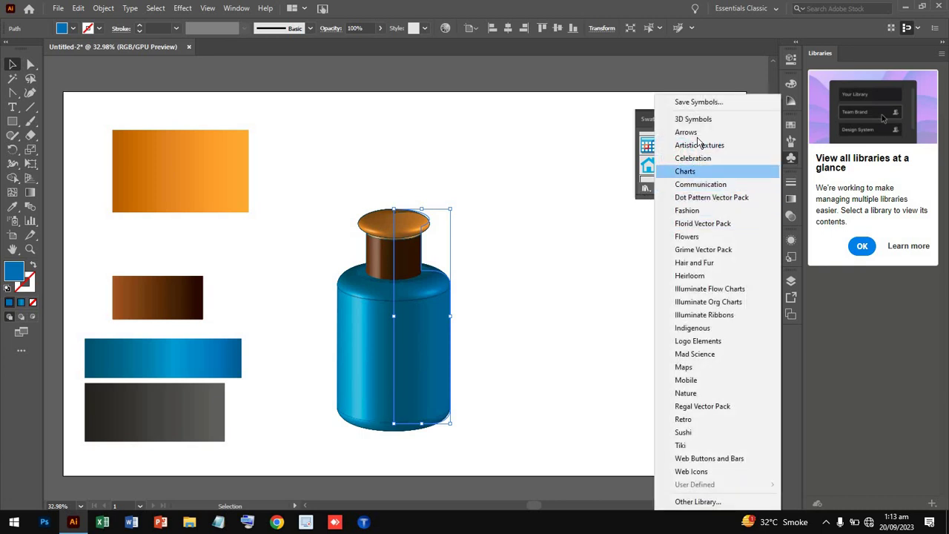
left_click(693, 210)
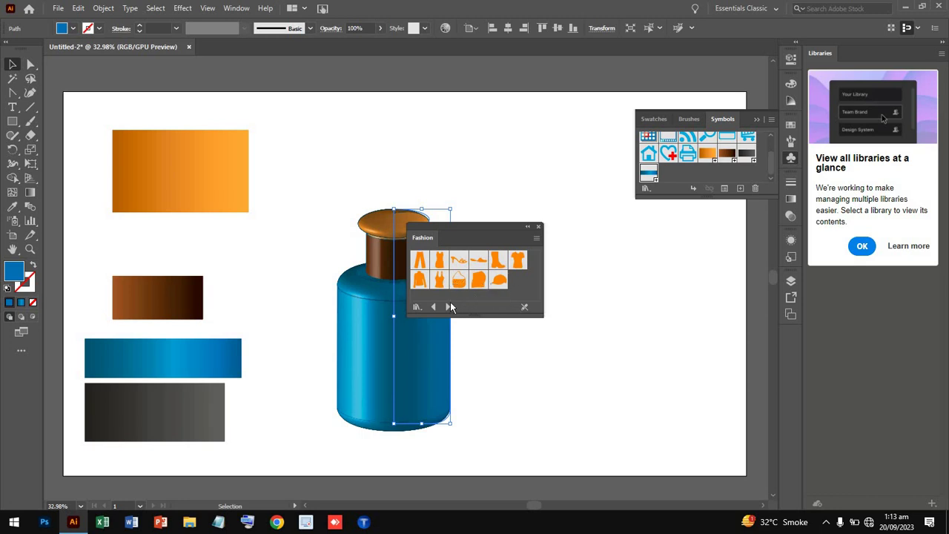
left_click(448, 307)
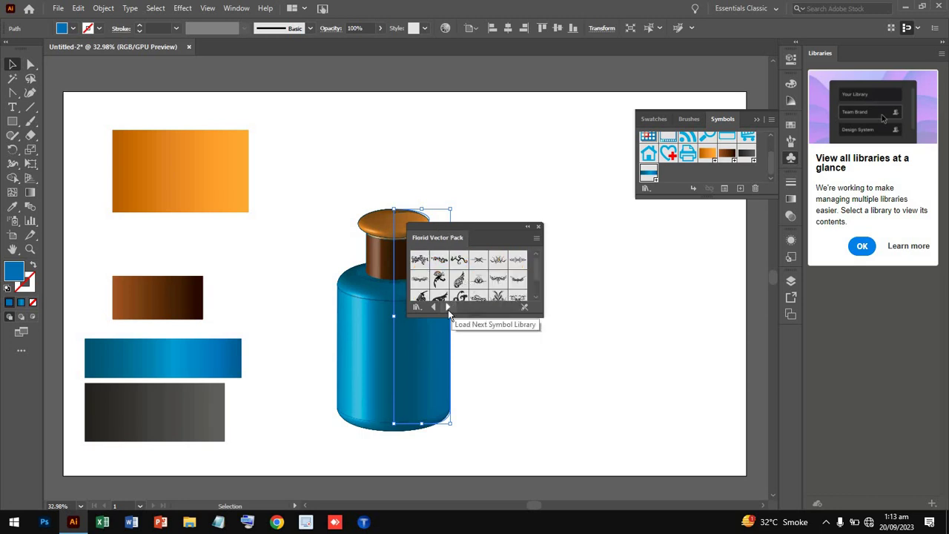
left_click(447, 309)
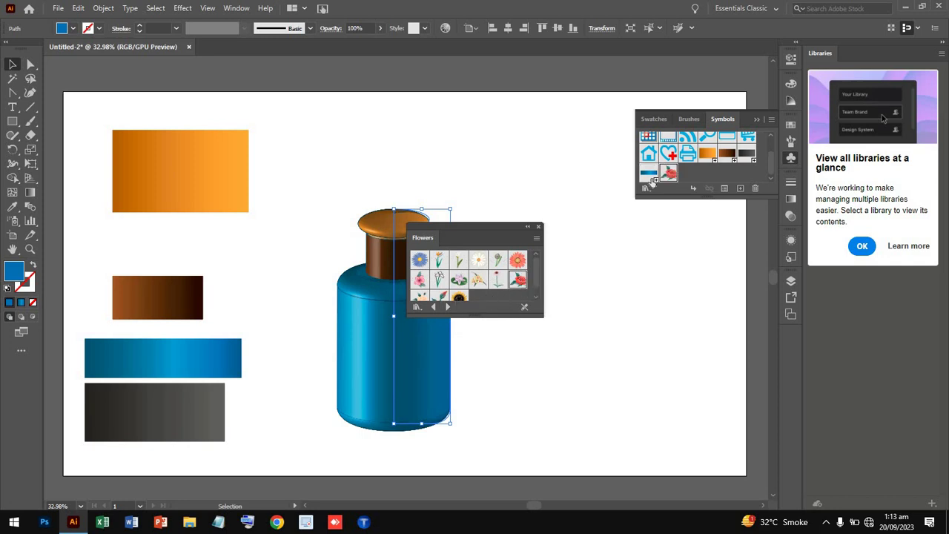
mouse_move(519, 279)
left_mouse_down()
mouse_move(669, 173)
mouse_move(536, 184)
left_mouse_up()
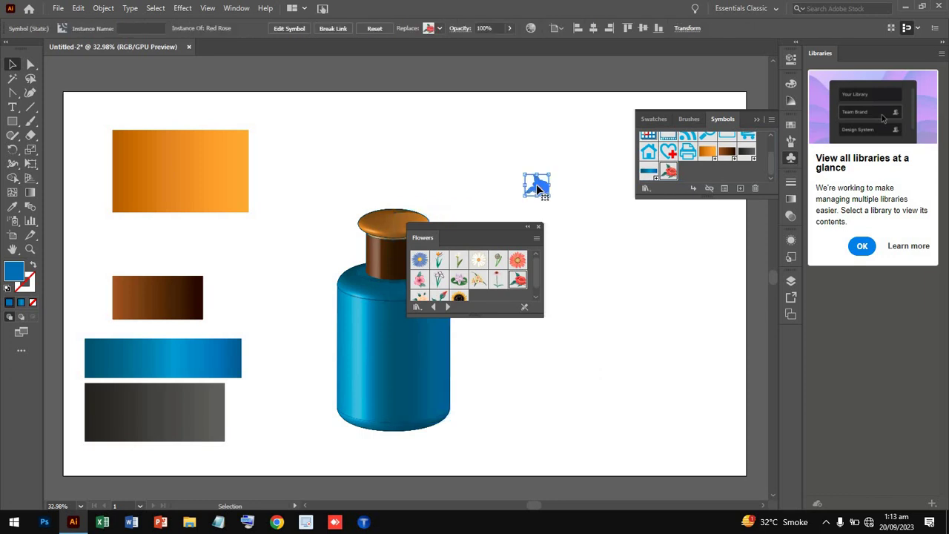
- Close the Flowers library and place the rose on the bottle's blue body
left_click(539, 227)
mouse_move(535, 185)
left_mouse_down()
mouse_move(400, 348)
mouse_move(438, 387)
mouse_move(388, 358)
mouse_move(440, 396)
mouse_move(407, 369)
left_mouse_up()
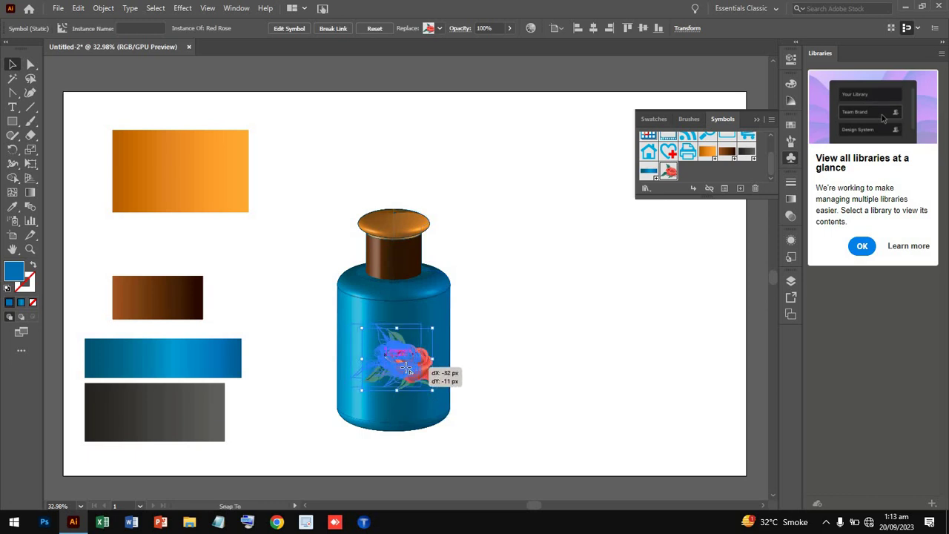
left_click(546, 334)
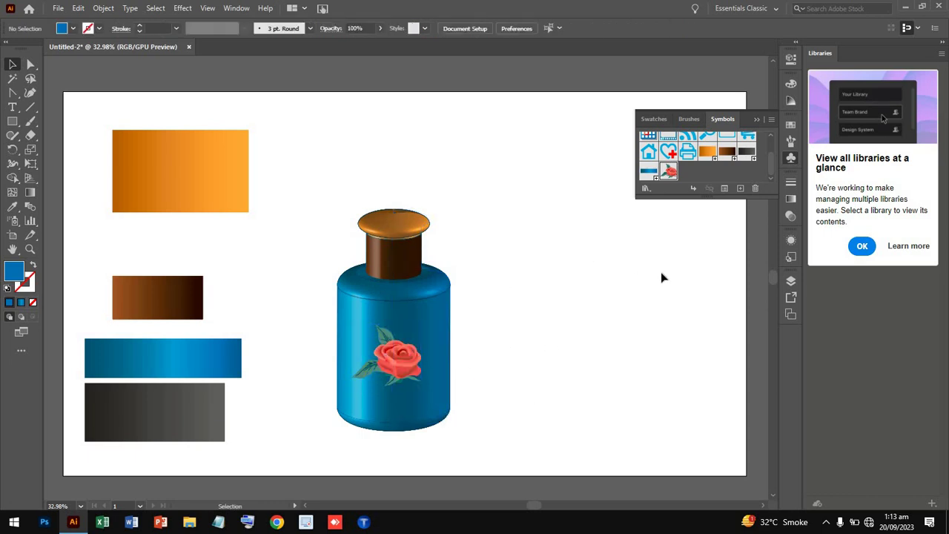
- Stretch the bottle's right-half path upward so the cap sits higher, then select all artwork
left_click(417, 214)
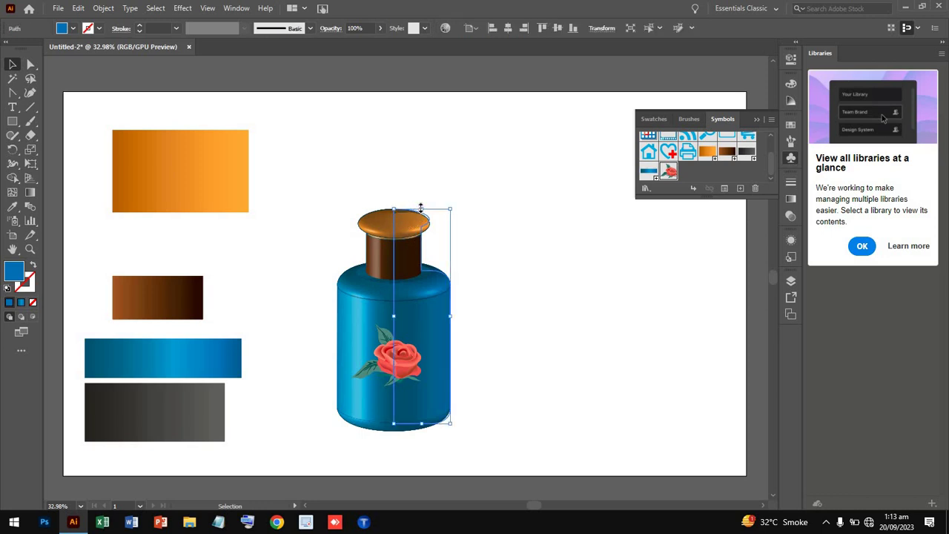
left_click_drag(421, 208, 426, 195)
left_click(527, 262)
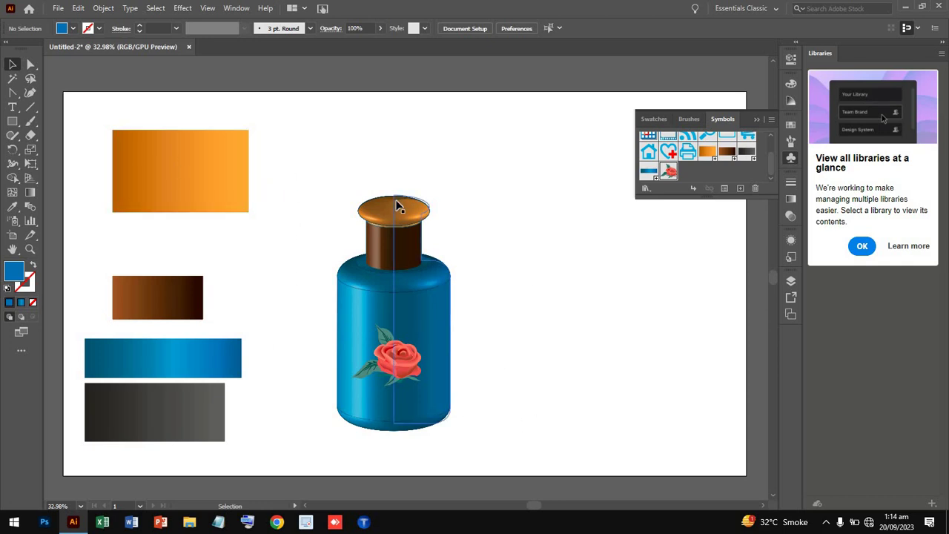
left_click_drag(126, 103, 475, 437)
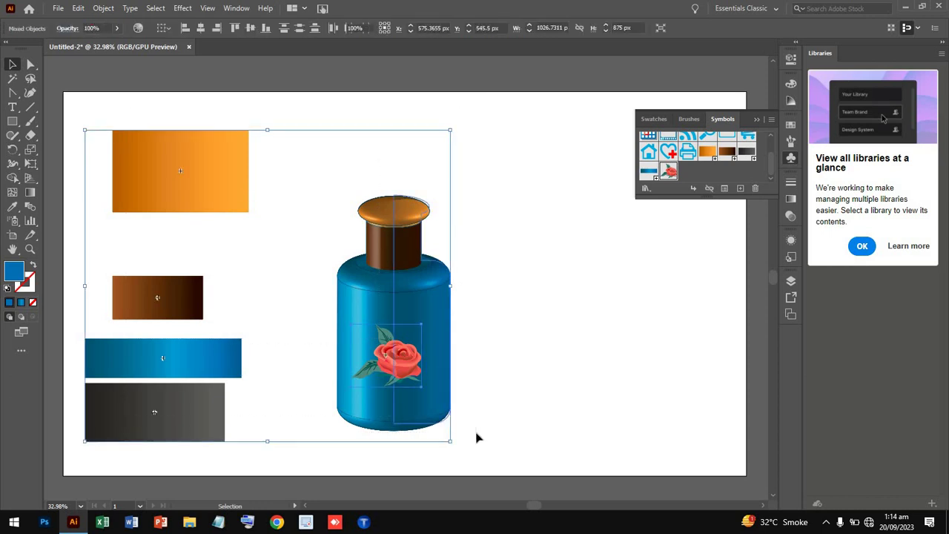
- Delete all selected bottle and swatch artwork to blank the artboard, then bring up Google Chrome
key("Delete")
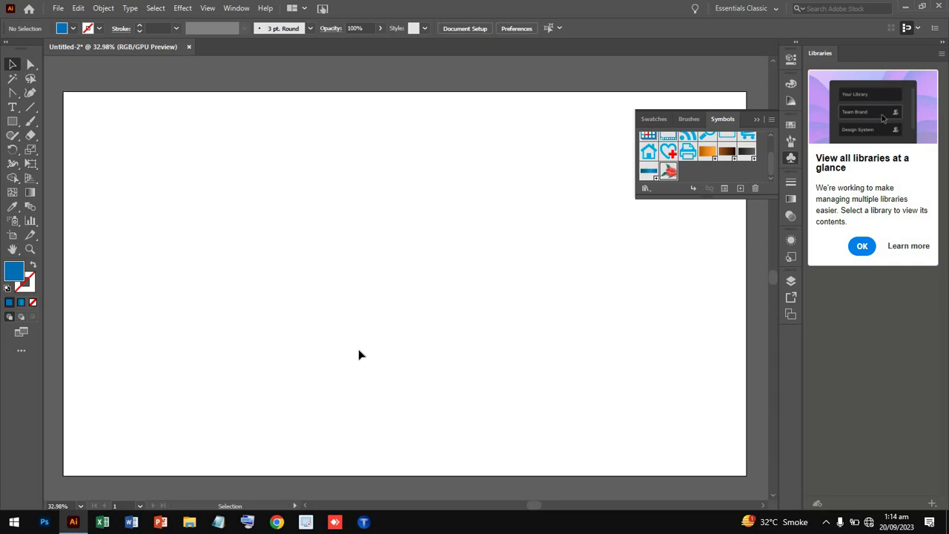
left_click(30, 66)
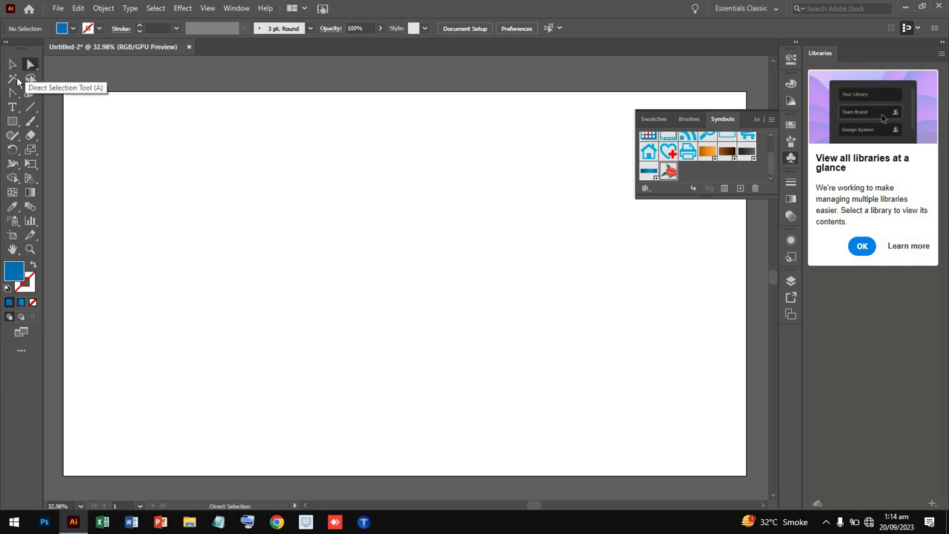
left_click(31, 94)
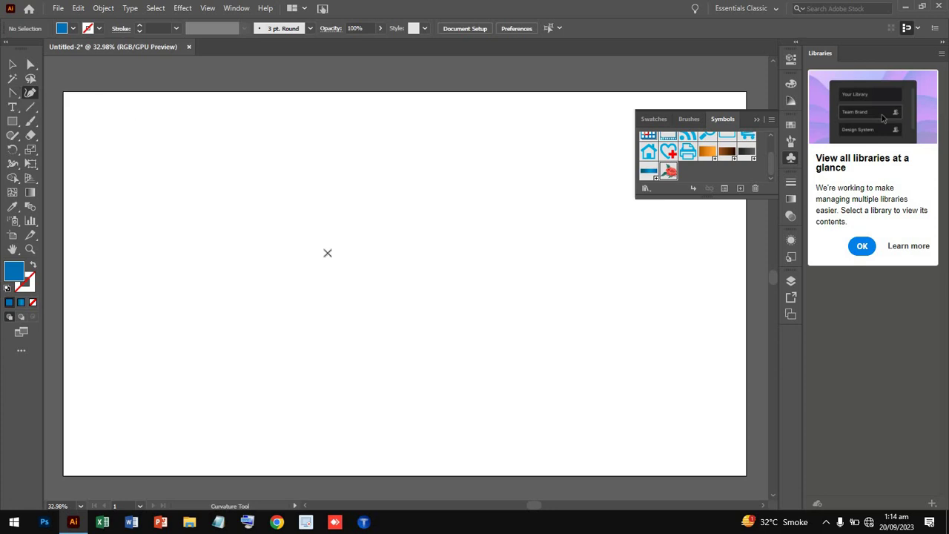
left_click(277, 522)
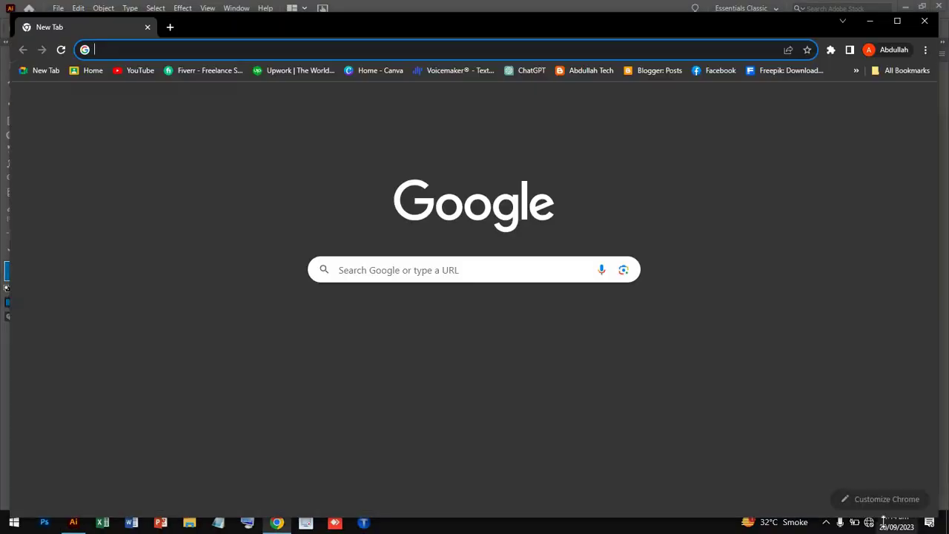
- Connect to a Wi-Fi network from the taskbar network list
left_click(870, 522)
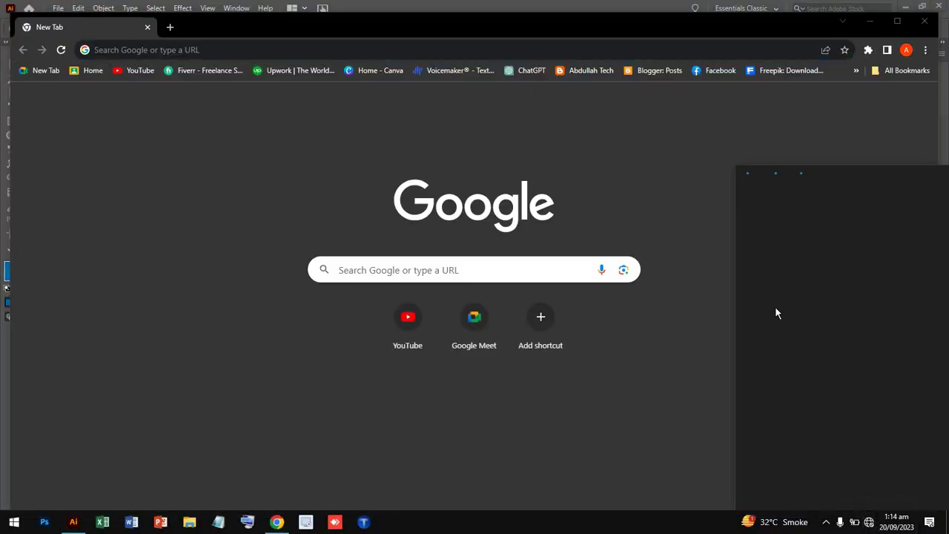
left_click(792, 197)
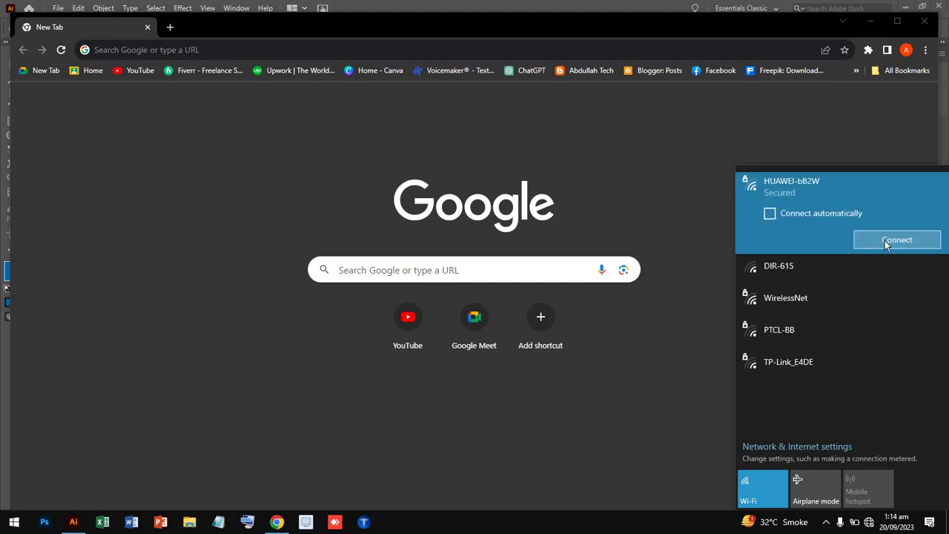
left_click(885, 240)
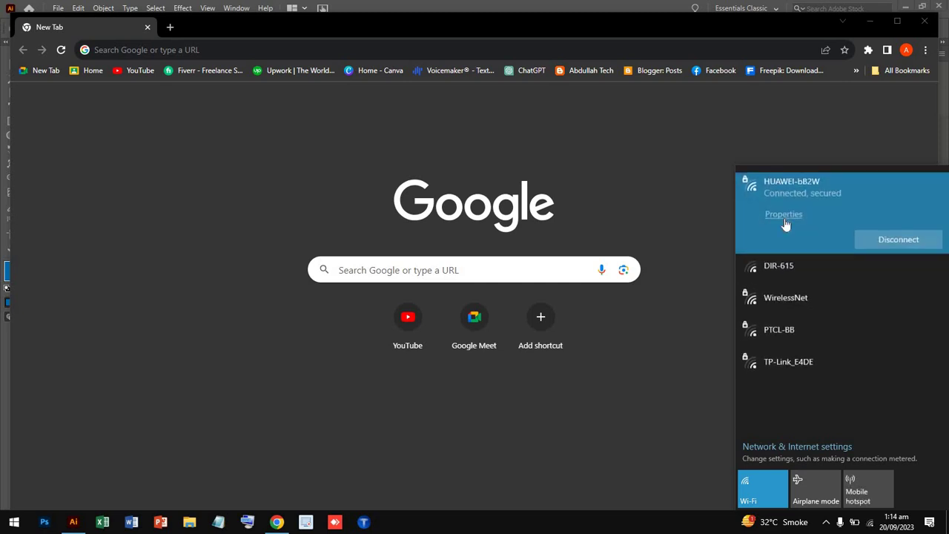
left_click(649, 194)
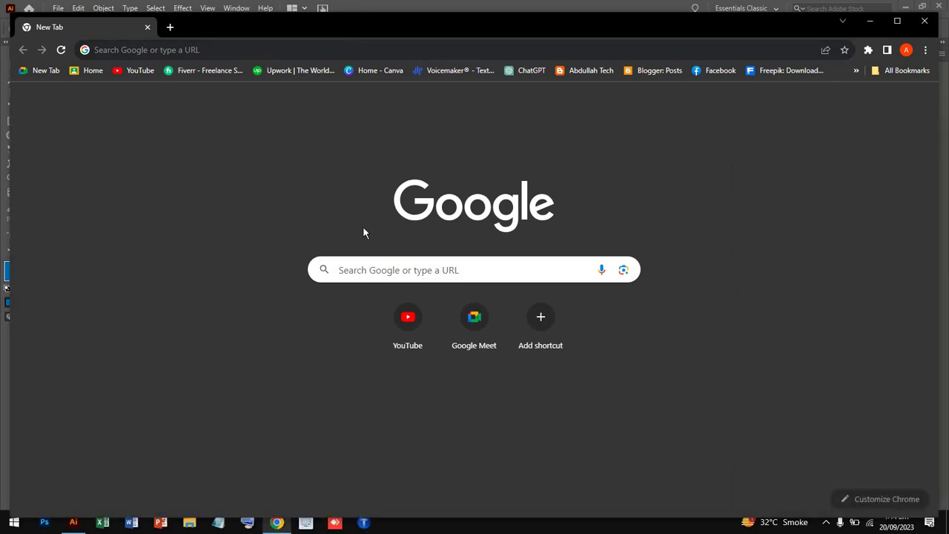
- Type '3D SHAPES IN ILLUSTRAR' into the Google search box
left_click(372, 270)
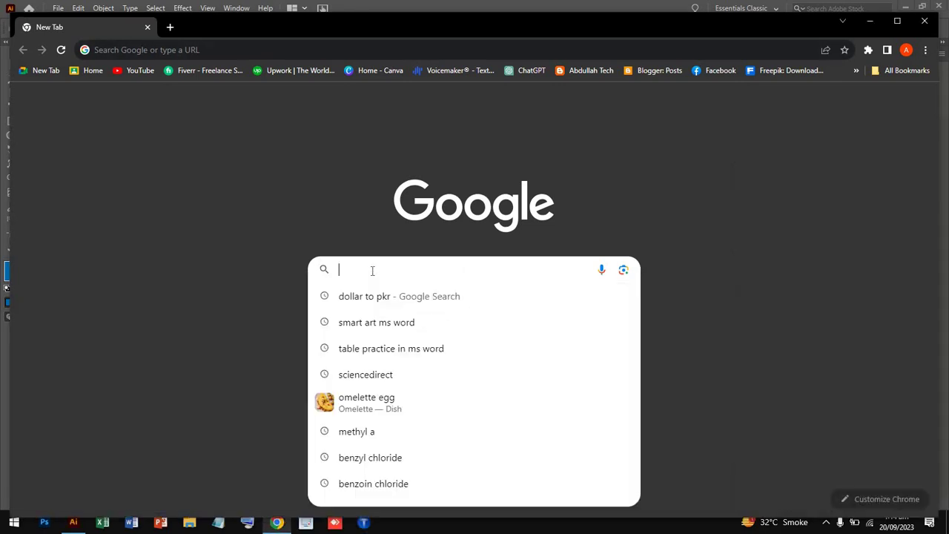
type("3s")
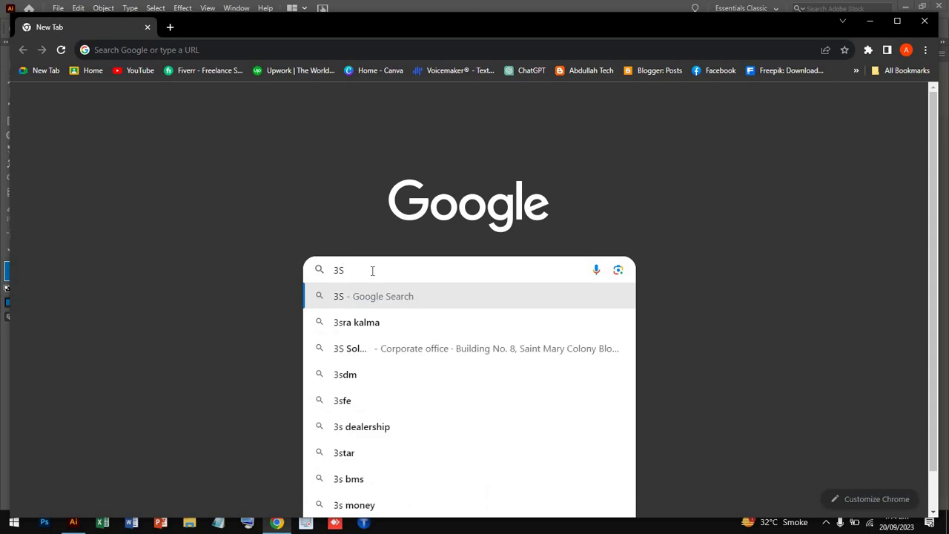
key("BackSpace")
type("D")
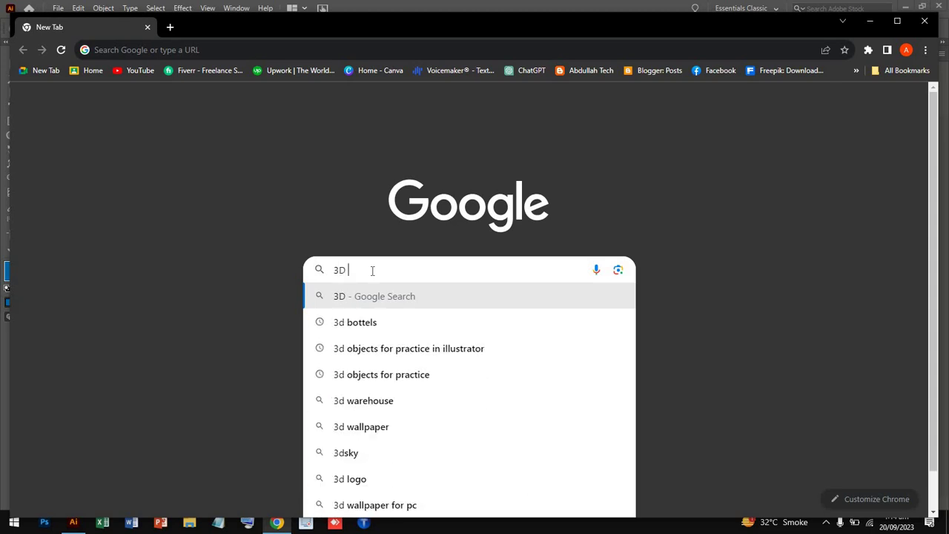
type(" SHAP")
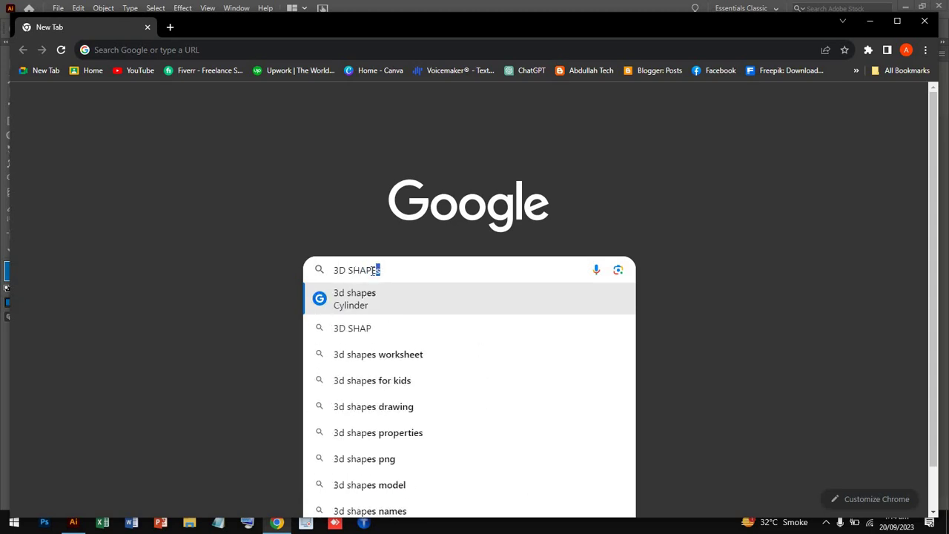
type("ER")
key("BackSpace")
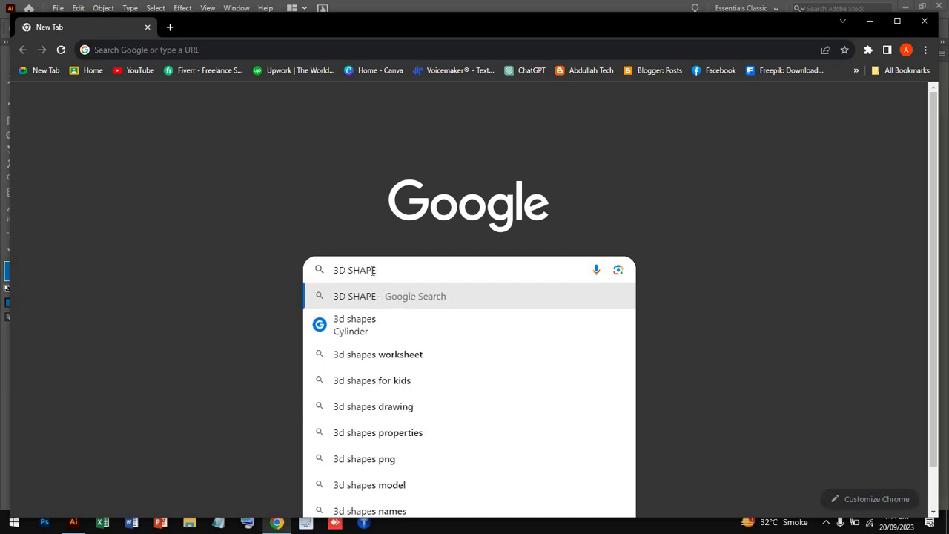
type("S ")
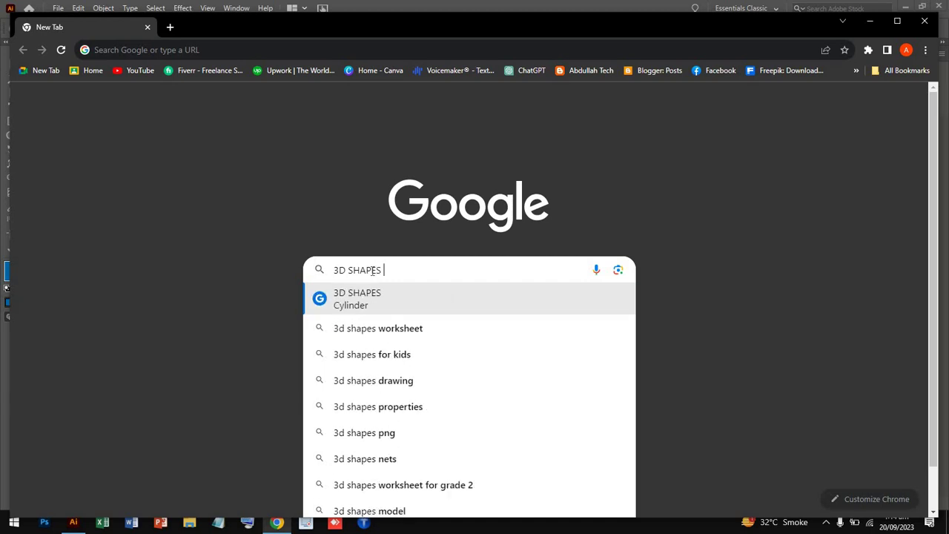
type("IN IL")
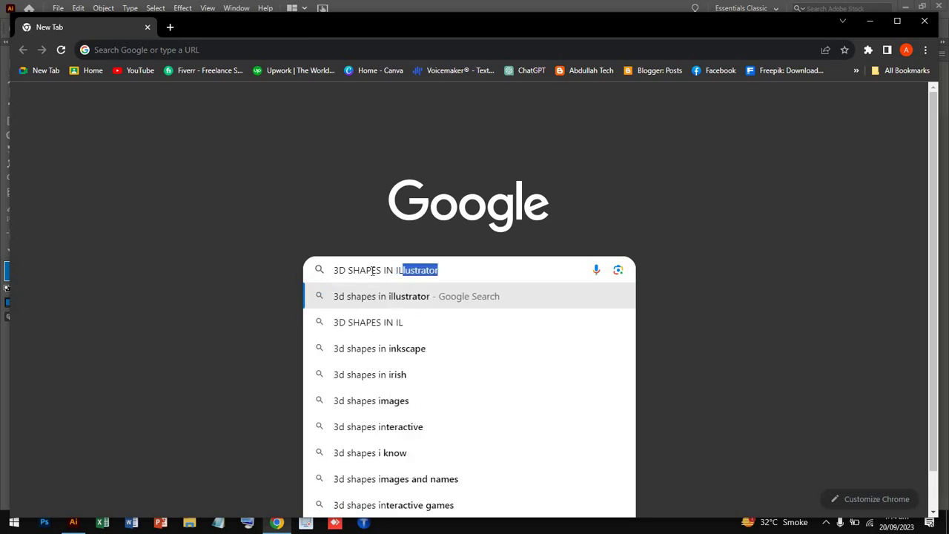
type("LUSTRAR")
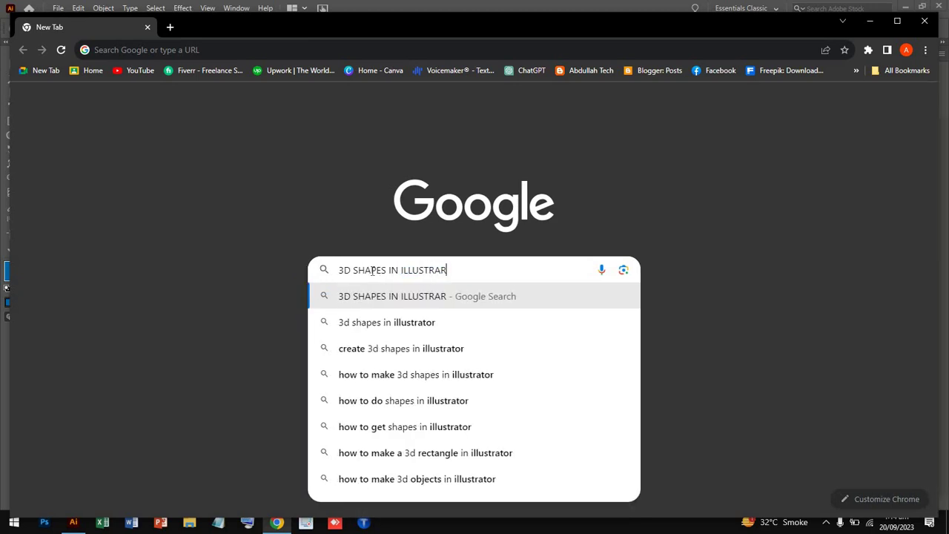
- Search for '3d shapes in illustrator' and browse the Images results
left_click(398, 322)
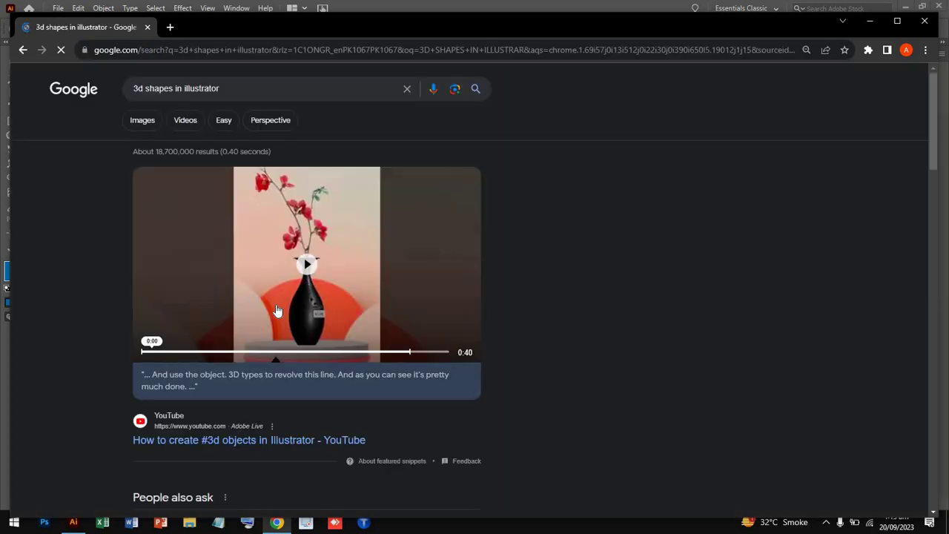
scroll(274, 307, "down", 3)
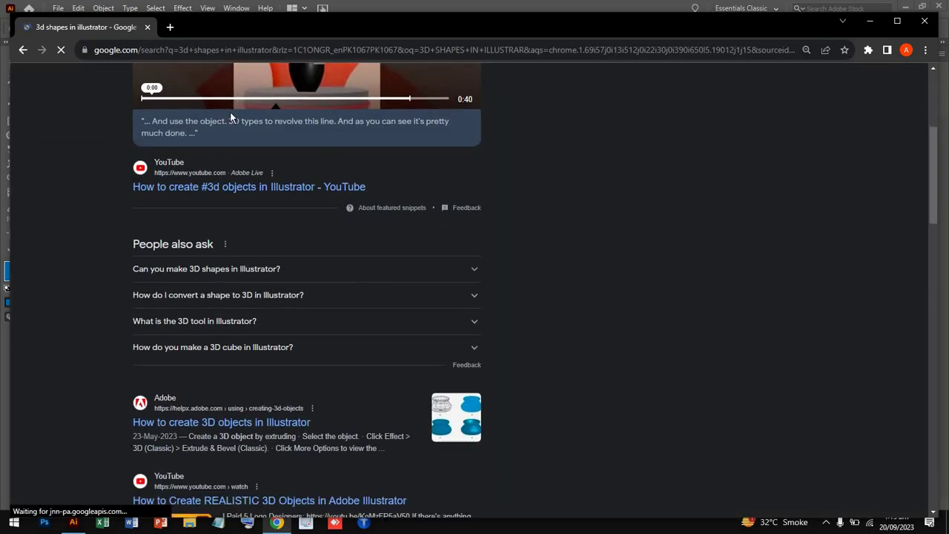
scroll(226, 115, "up", 3)
left_click(142, 122)
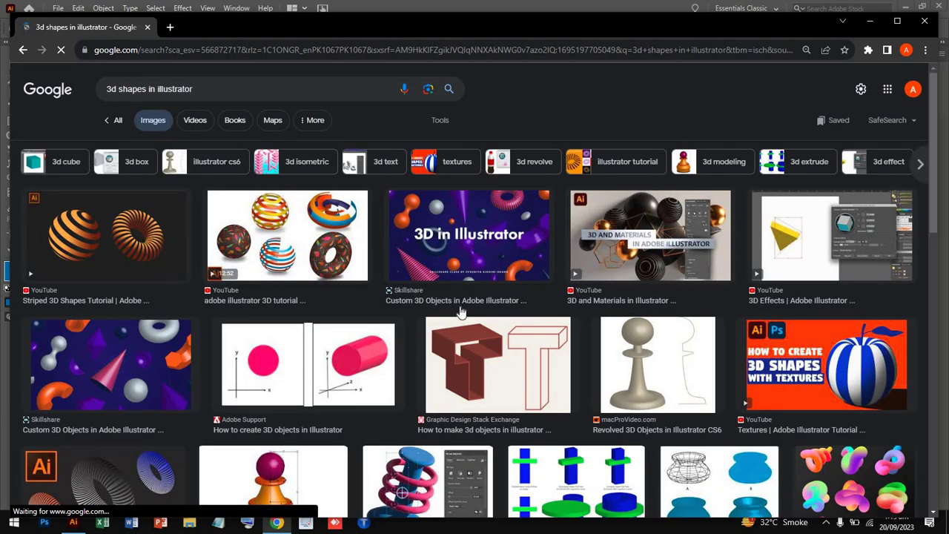
scroll(499, 348, "down", 1)
scroll(499, 349, "down", 2)
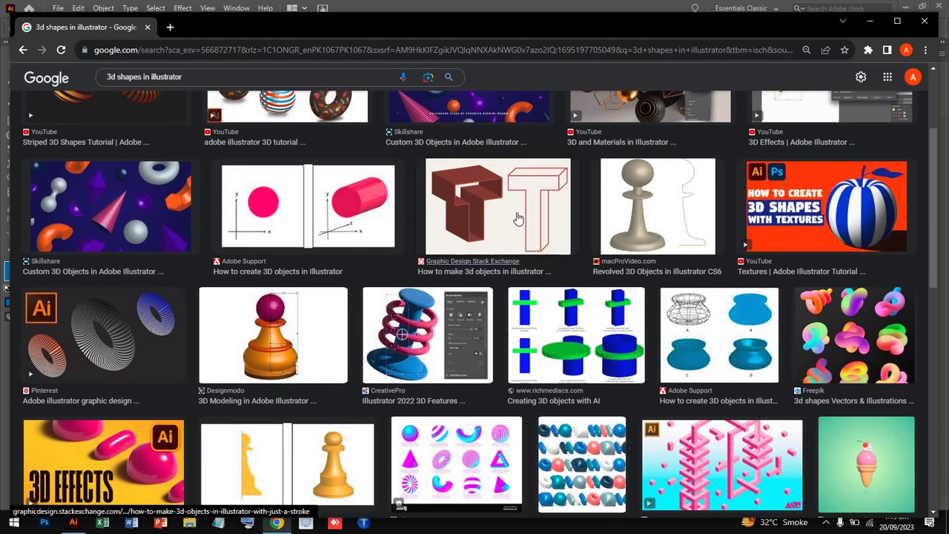
- Save the revolved pawn image as chess-pawn in Downloads
left_click(665, 210)
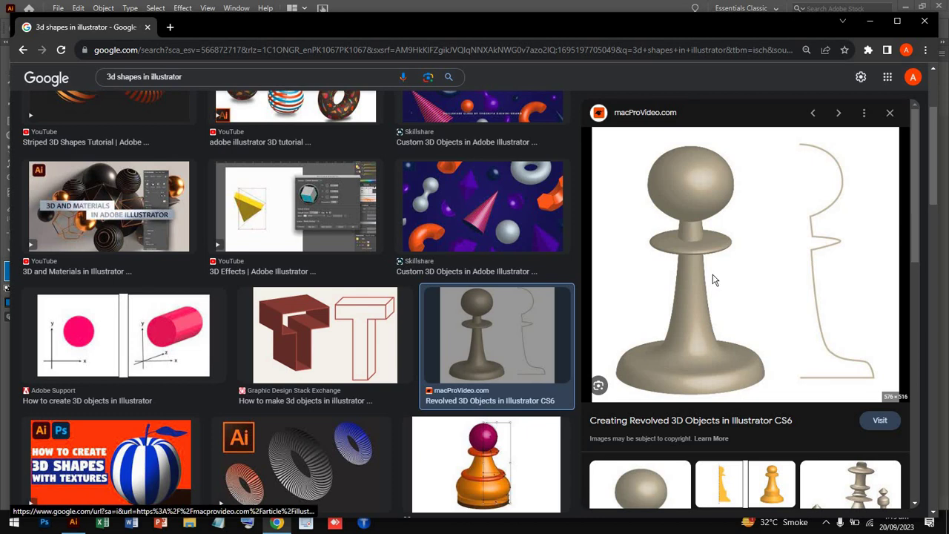
right_click(713, 278)
left_click(768, 401)
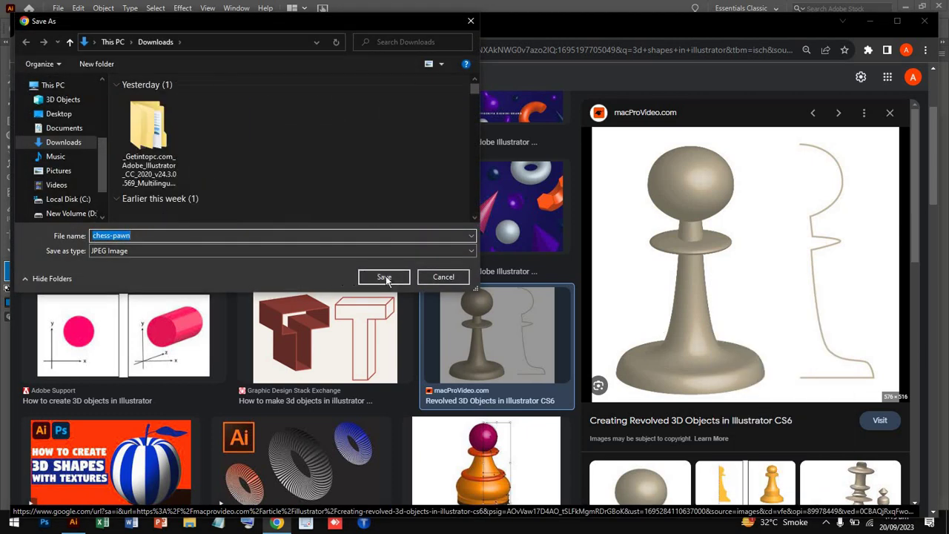
left_click(384, 277)
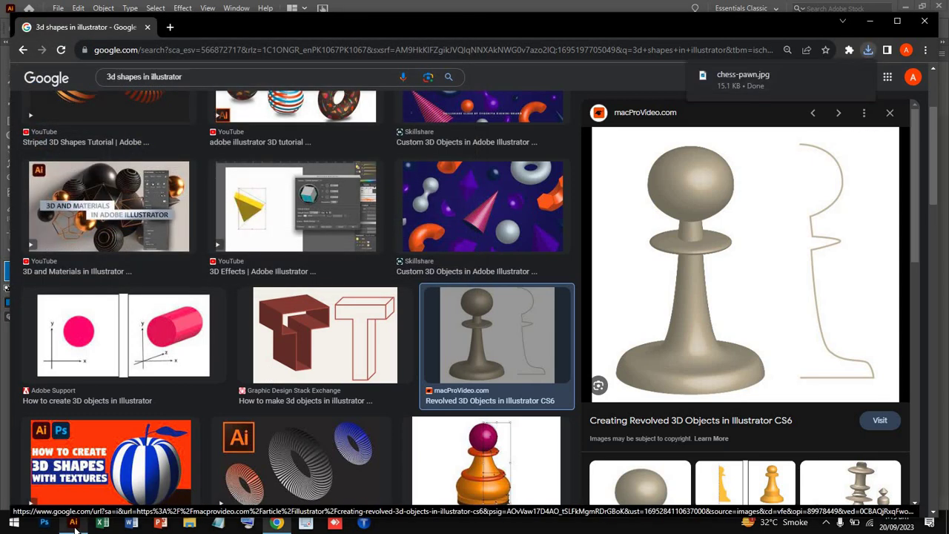
- Open Downloads in File Explorer and drag the chess-pawn image onto the Illustrator taskbar icon
left_click(189, 524)
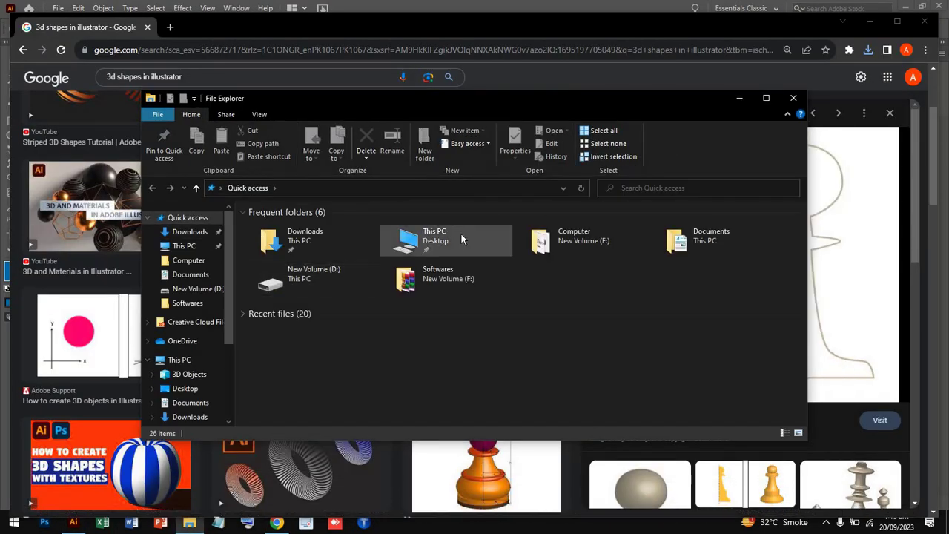
left_click(460, 234)
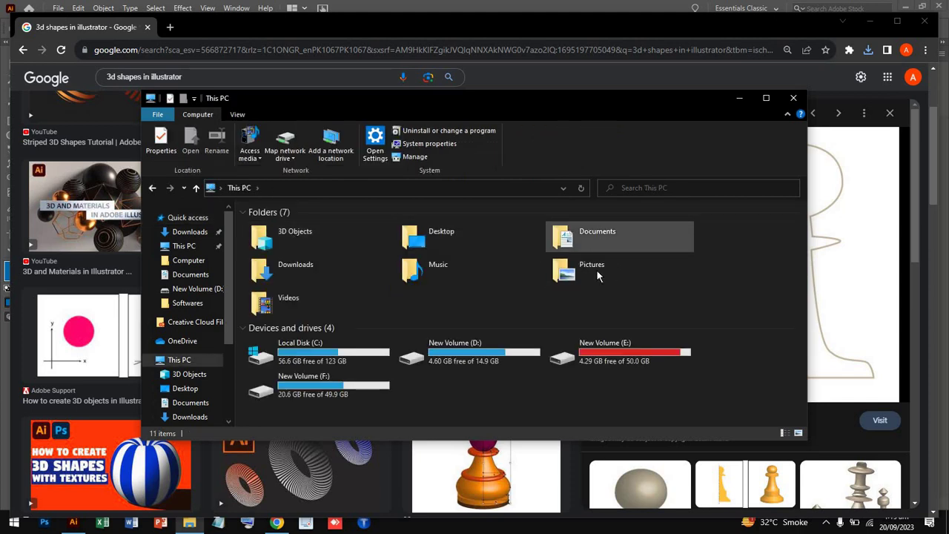
double_click(271, 278)
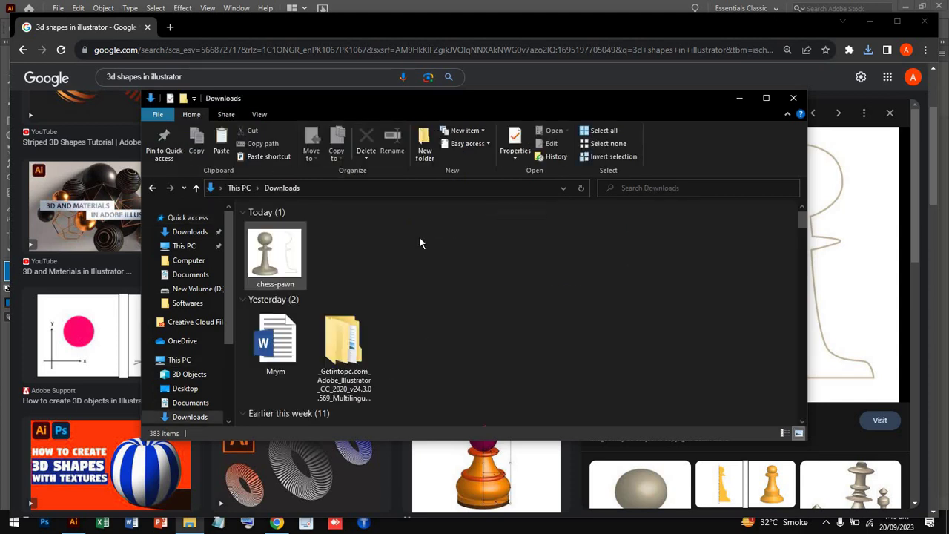
left_click(272, 259)
left_click_drag(221, 322, 71, 530)
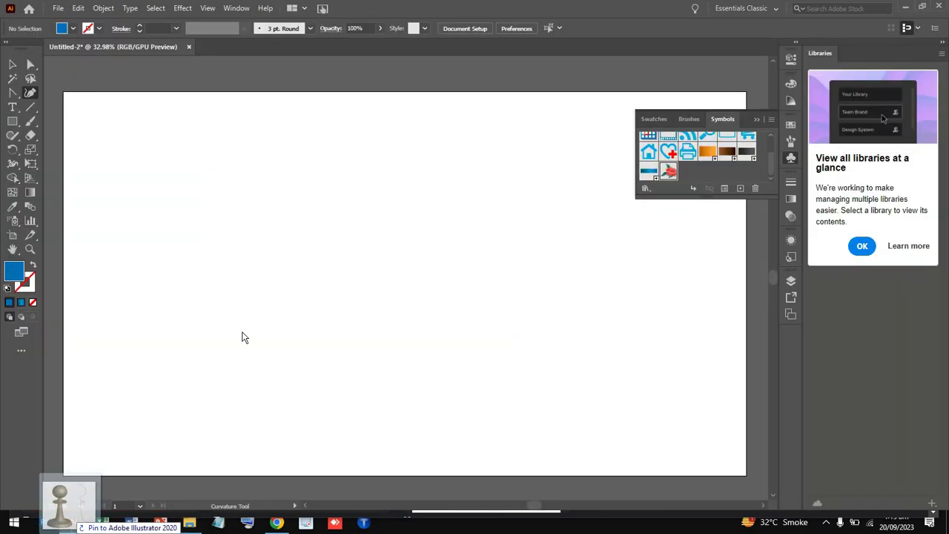
- Drop the chess-pawn image onto the artboard as a linked file and deselect it
left_click_drag(71, 529, 326, 264)
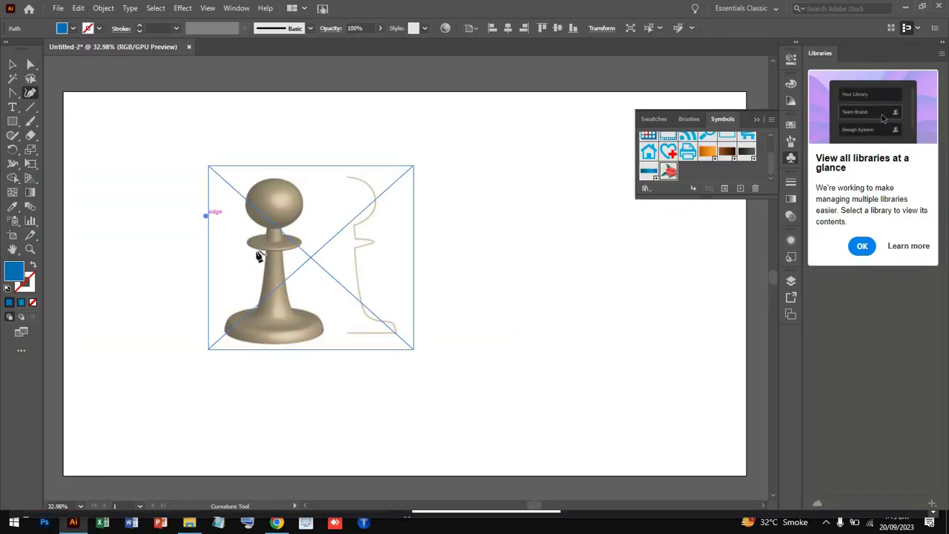
left_click(206, 213)
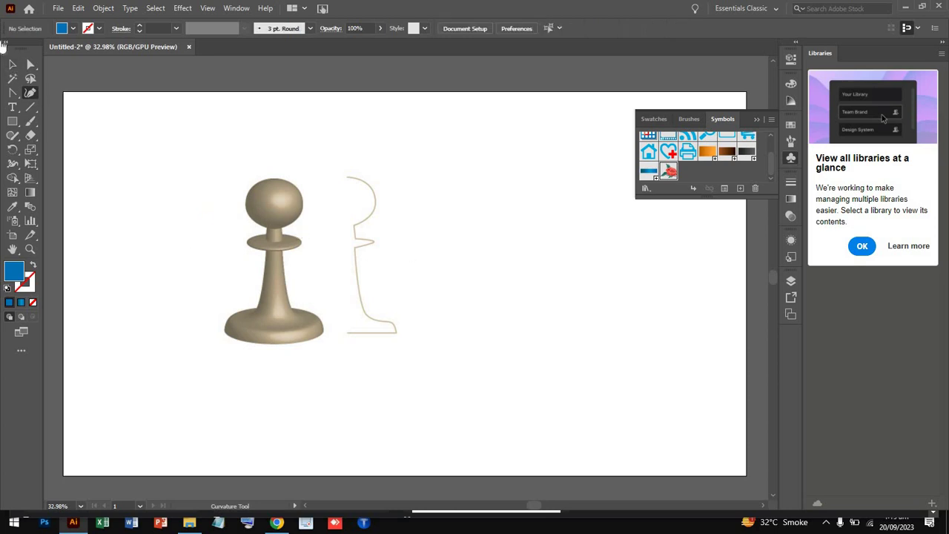
left_click(12, 65)
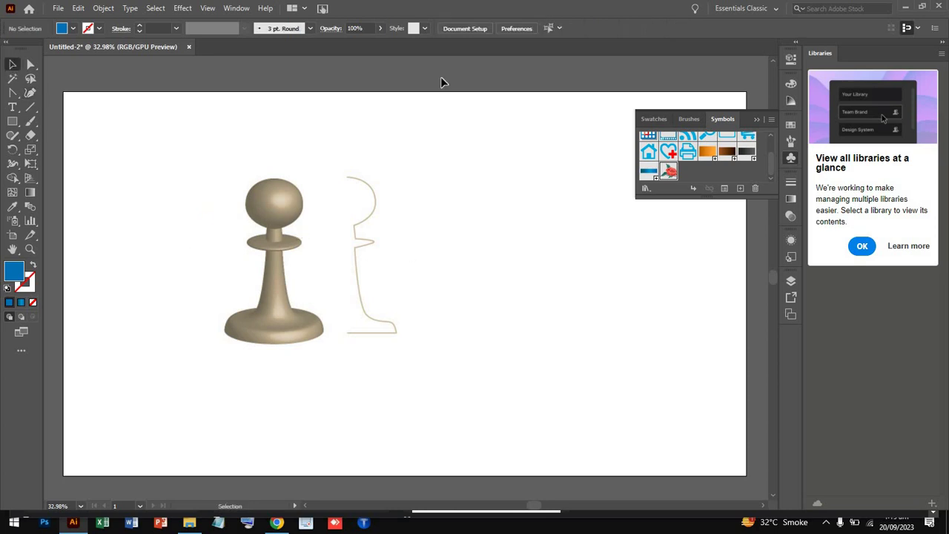
- Close the floating Symbols panel, dock Layers beside Libraries, and expand Layer 1
left_click(793, 163)
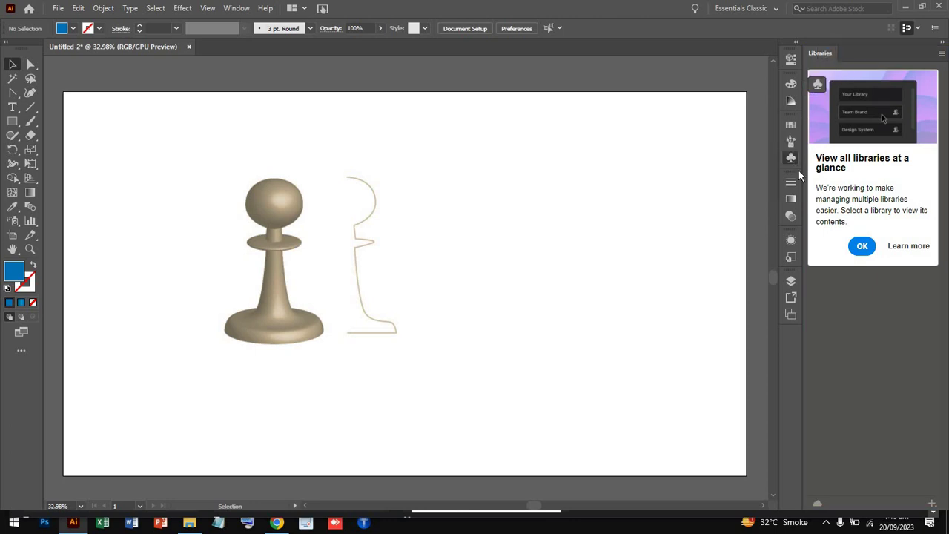
left_click_drag(791, 159, 793, 193)
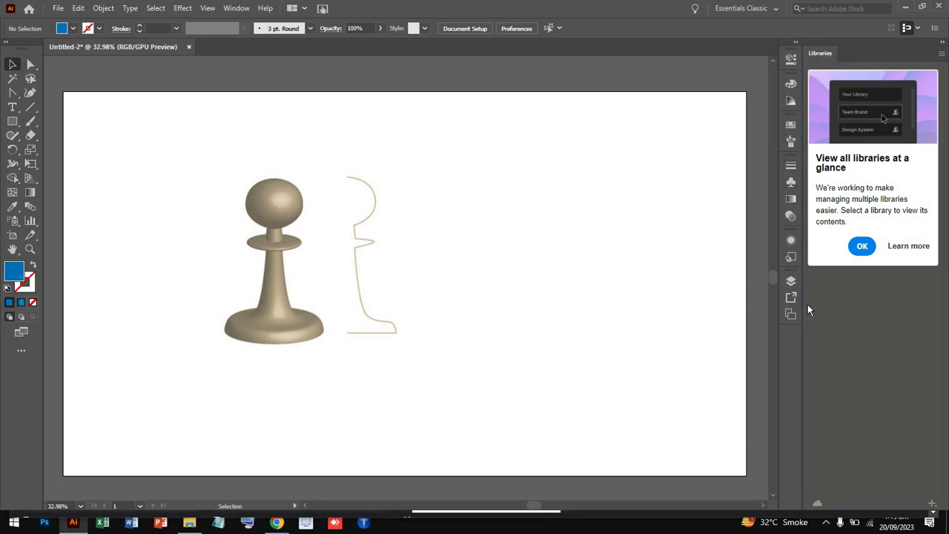
left_click(789, 283)
left_click_drag(876, 53, 873, 52)
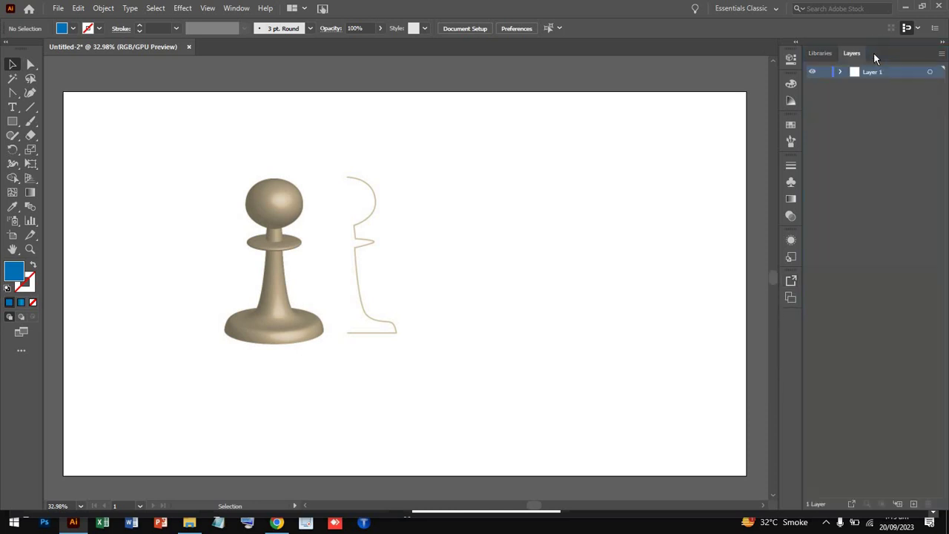
left_click(841, 72)
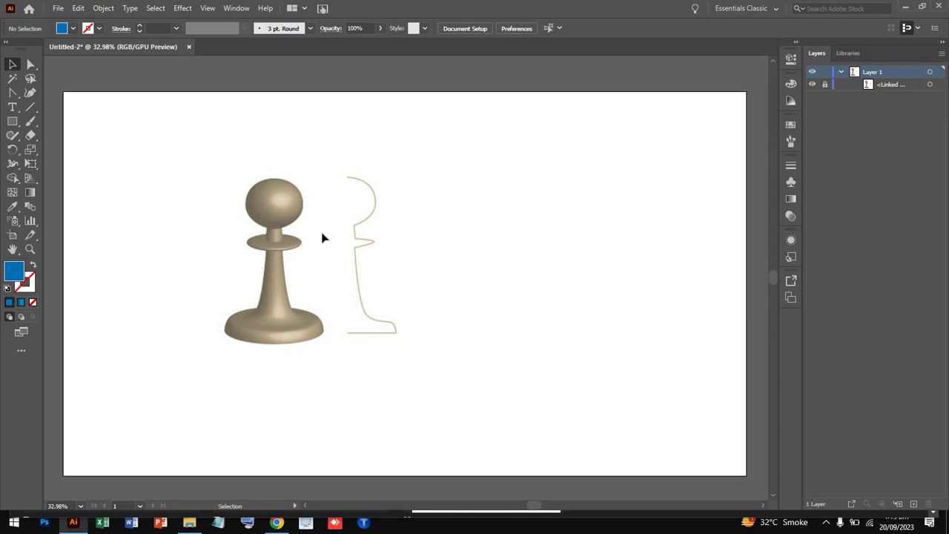
left_click(29, 93)
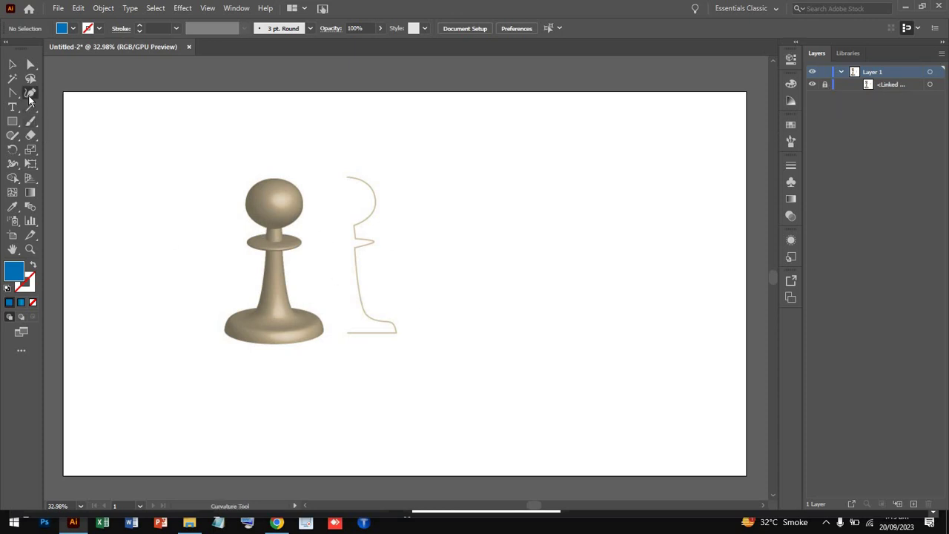
- Zoom to 100% around the top of the pawn outline, discarding the started path
left_click(346, 179)
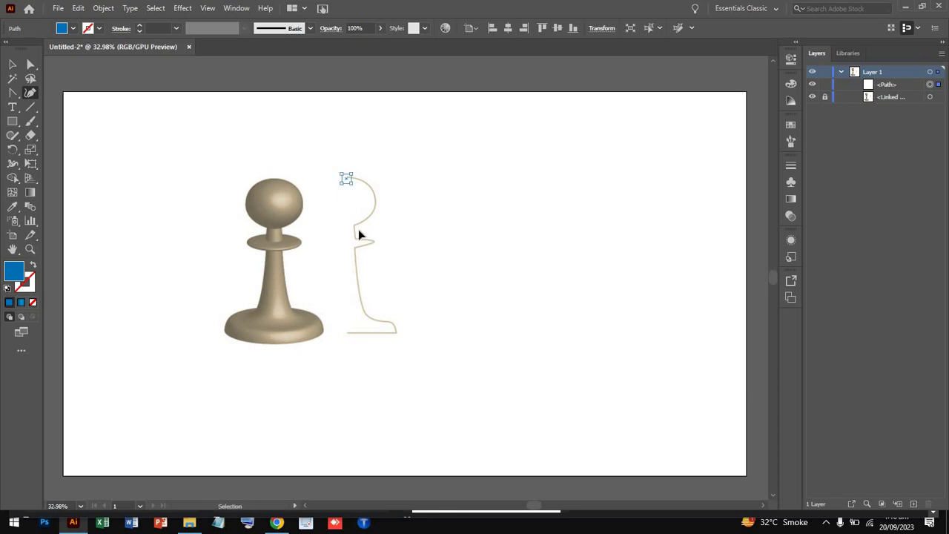
key("ctrl+1")
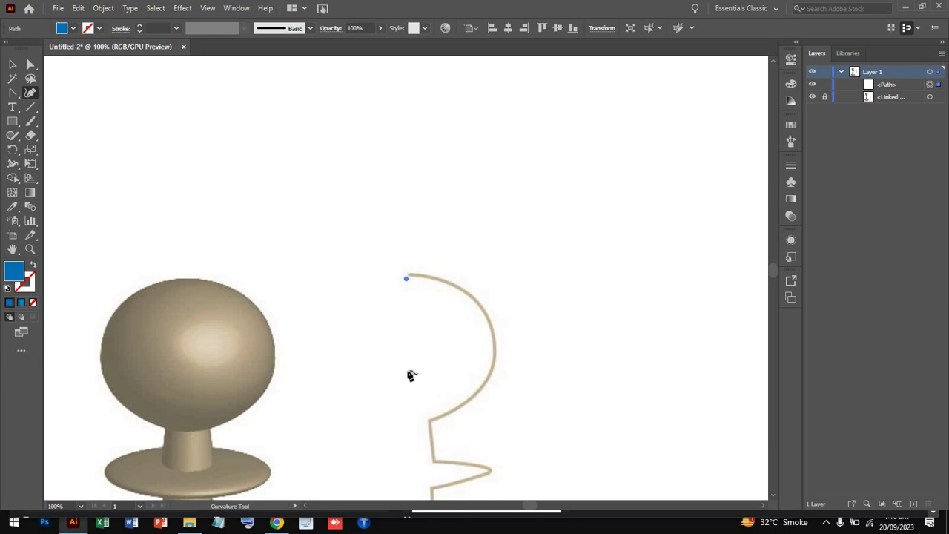
key("Escape")
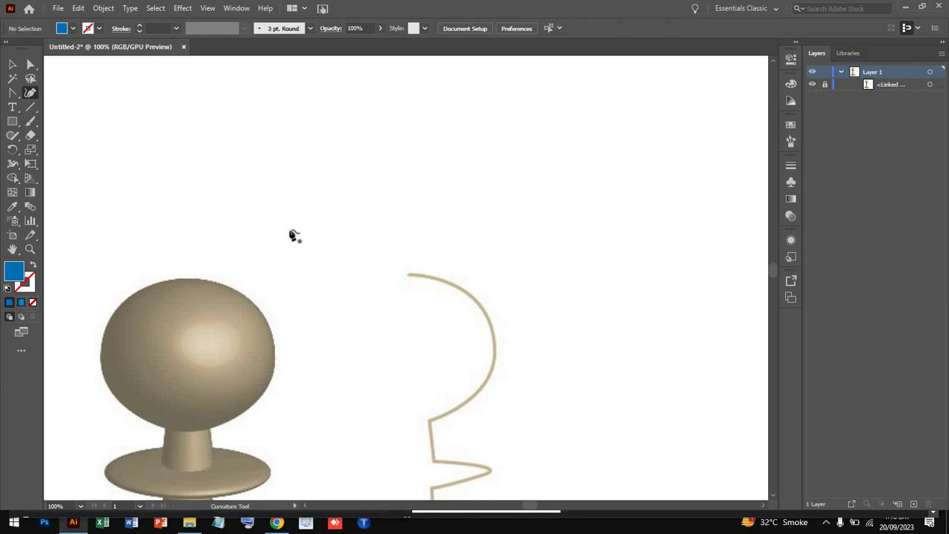
- Set the fill to None and the stroke to black
left_click(70, 29)
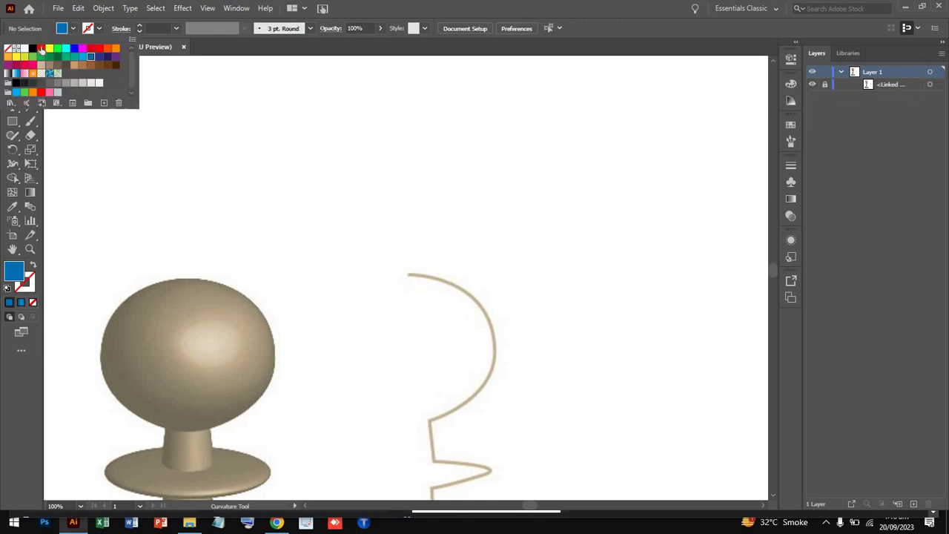
left_click(9, 50)
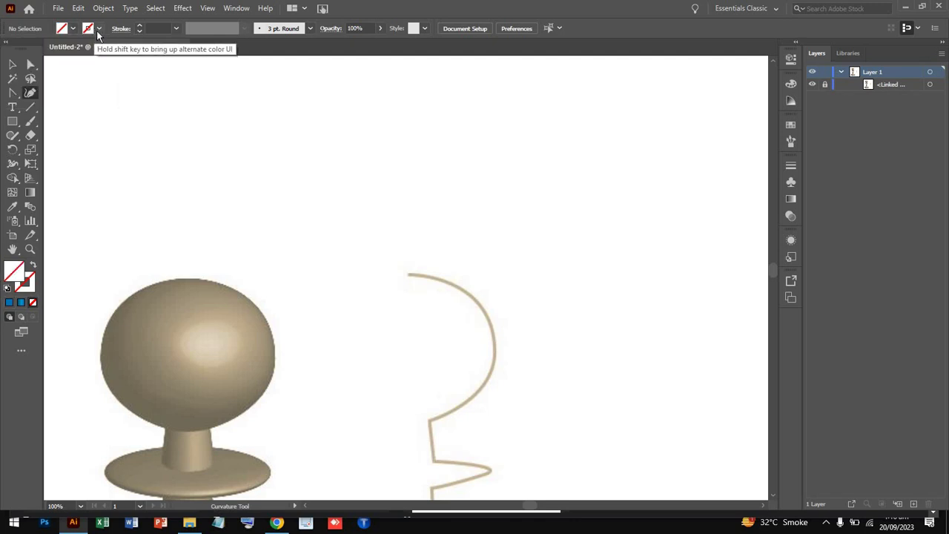
left_click(97, 31)
left_click(33, 50)
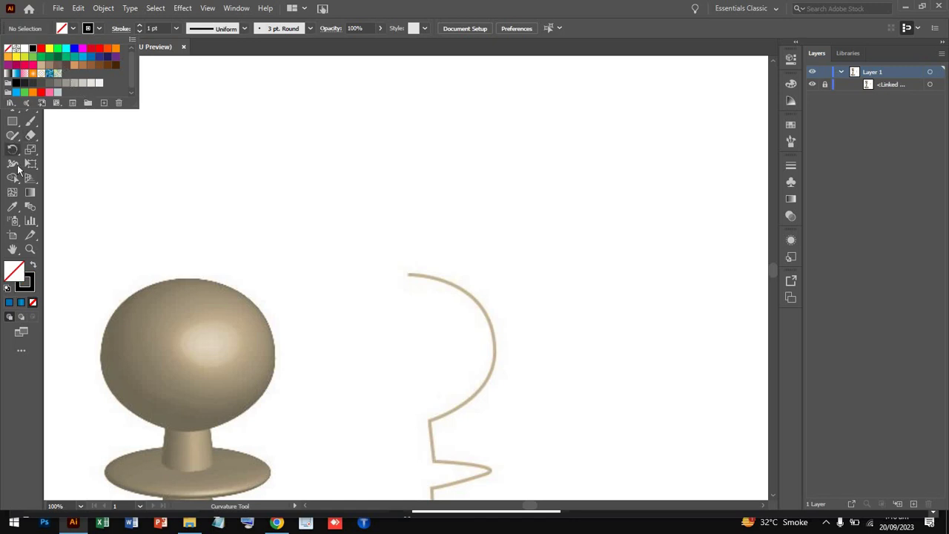
left_click(85, 241)
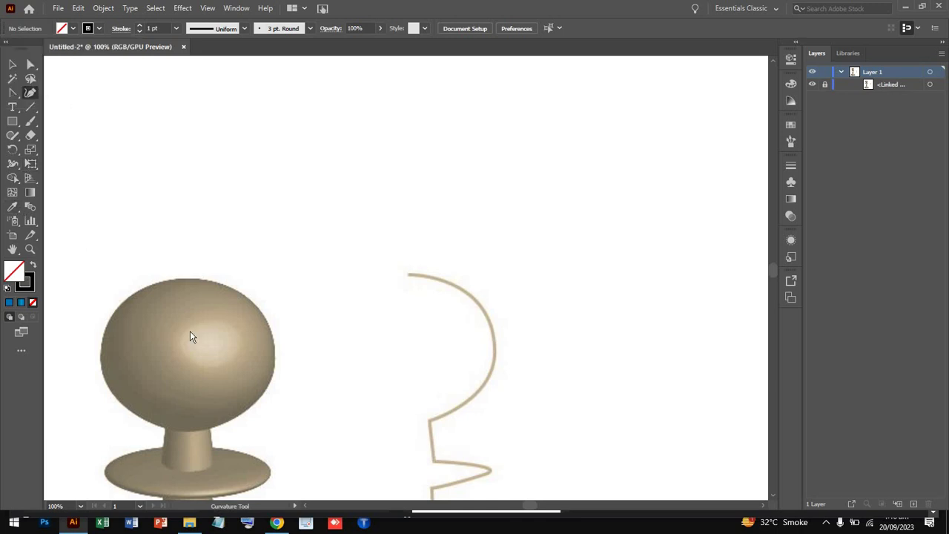
- Sample the pawn's tan colour and save it as a new R=123 G=114 B=95 swatch
left_click(11, 209)
left_click(237, 303)
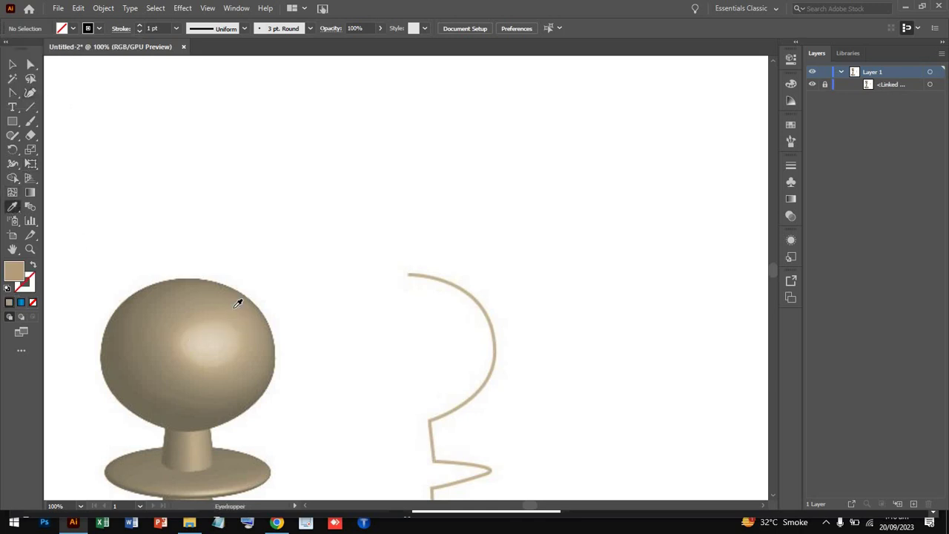
left_click(142, 293)
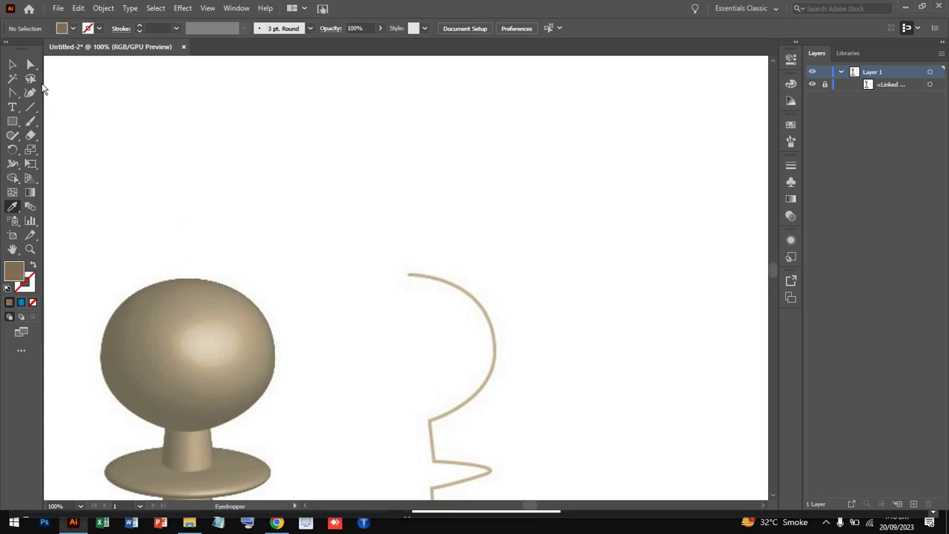
left_click(64, 30)
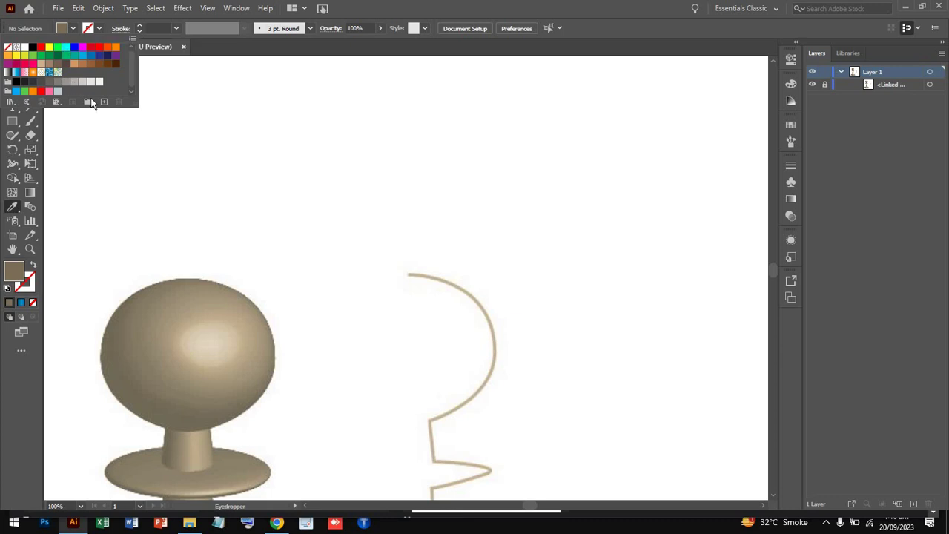
left_click(105, 102)
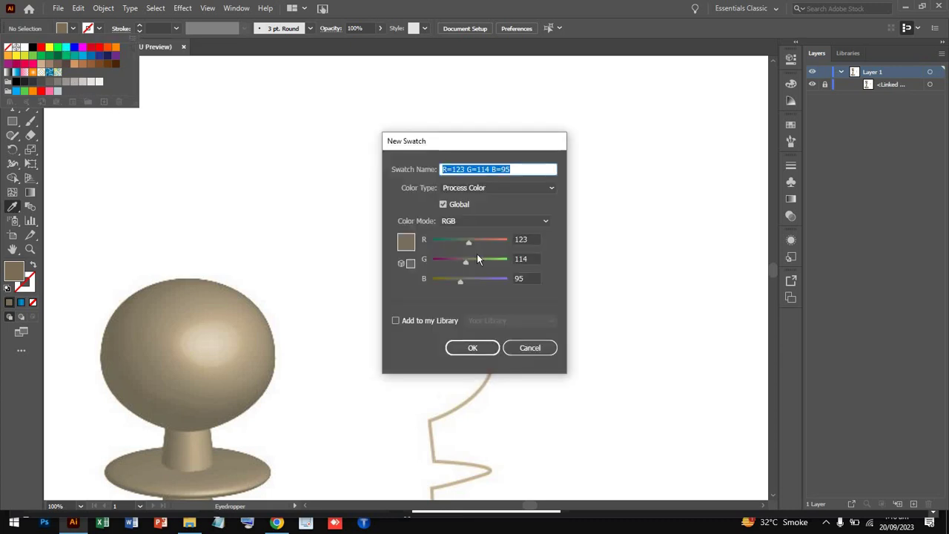
left_click(474, 348)
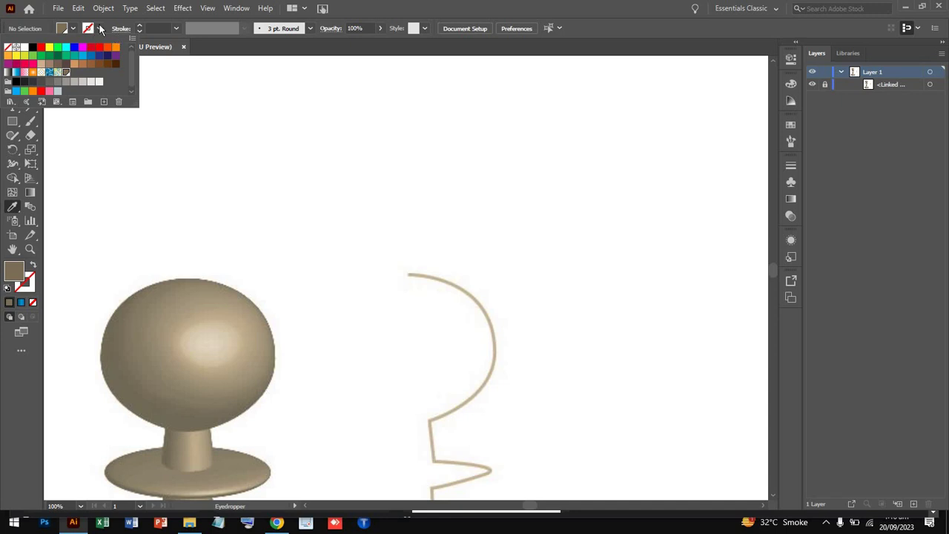
- Set no fill with a 2 pt stroke in the new brown swatch
left_click(101, 28)
left_click(98, 29)
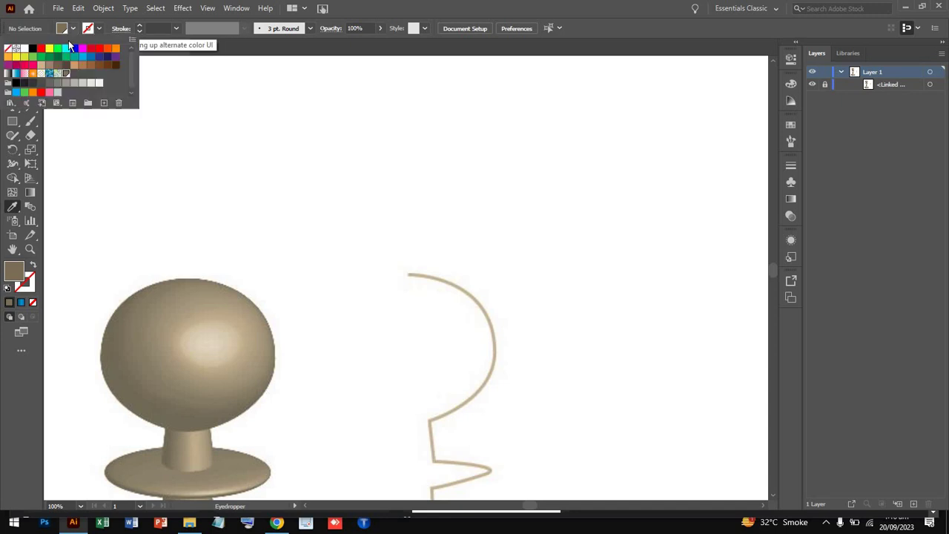
left_click(7, 48)
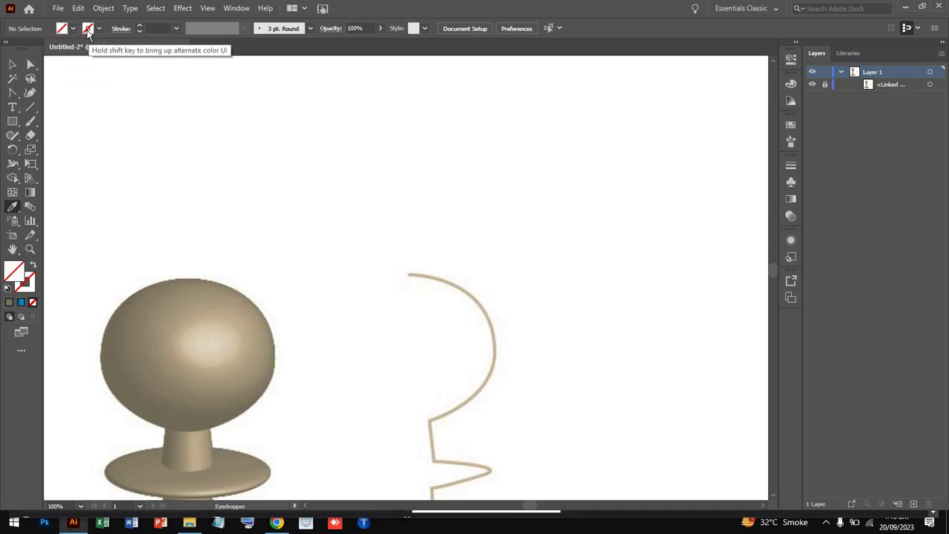
left_click(88, 30)
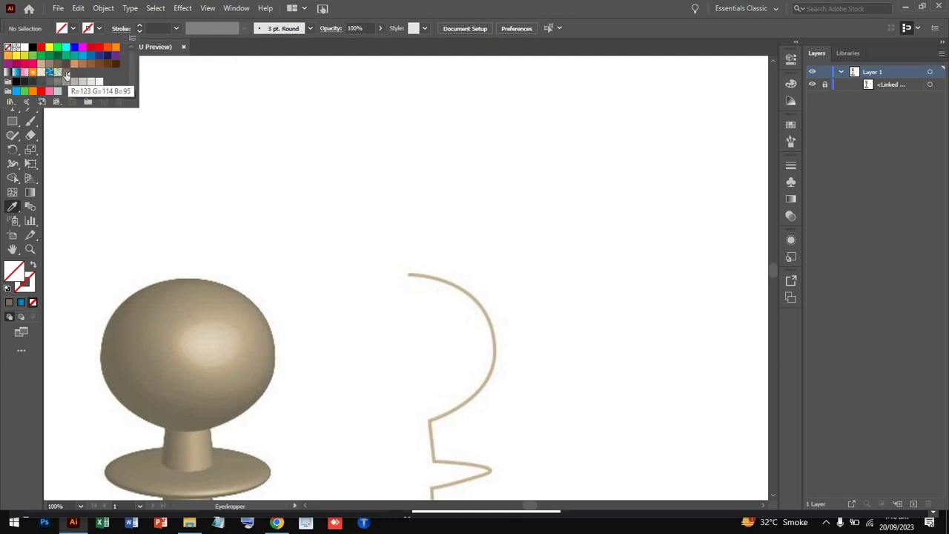
left_click(67, 74)
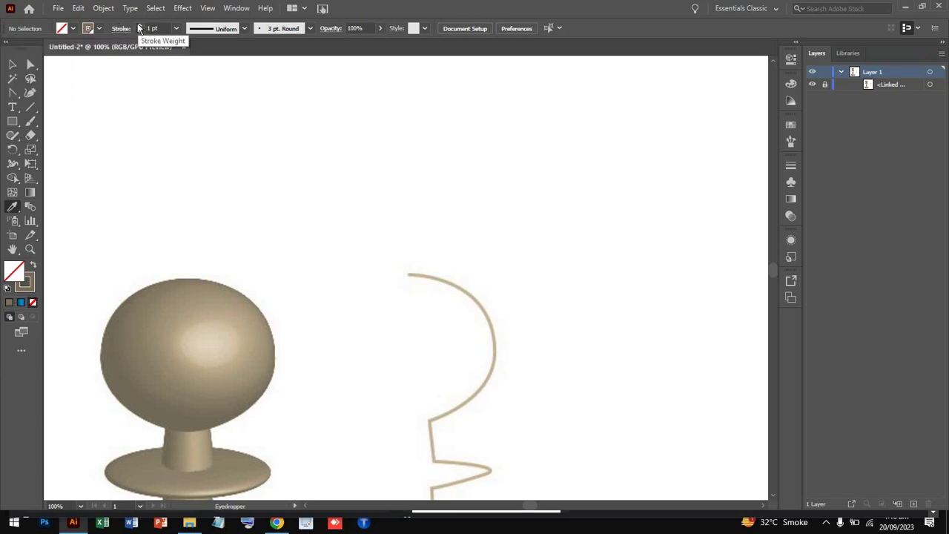
left_click(139, 25)
left_click(30, 96)
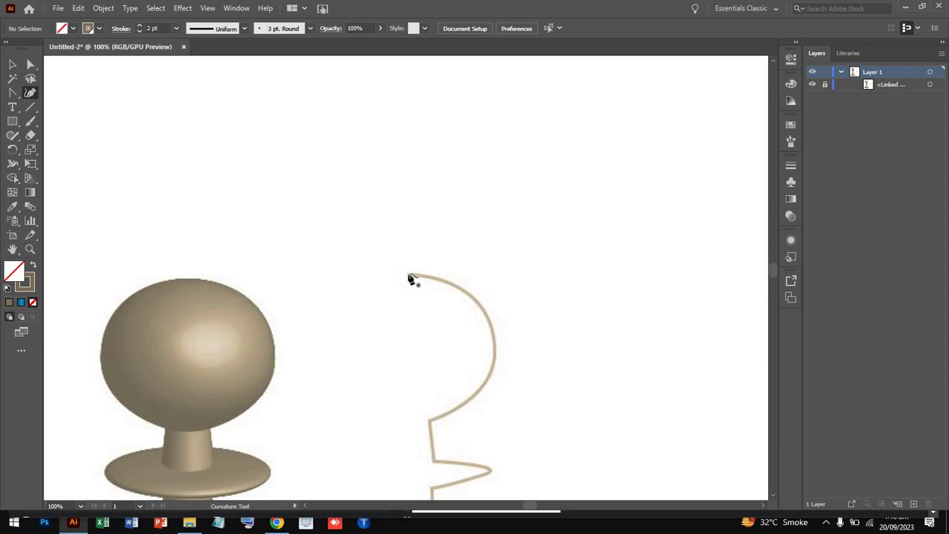
- Place trial curve points from the head's top to the neck, then undo them
left_click(408, 274)
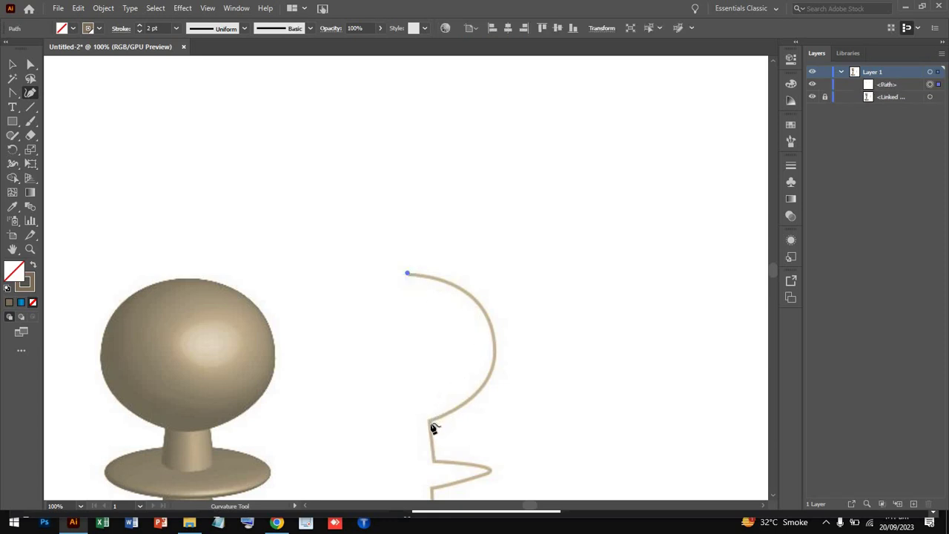
scroll(433, 428, "down", 5)
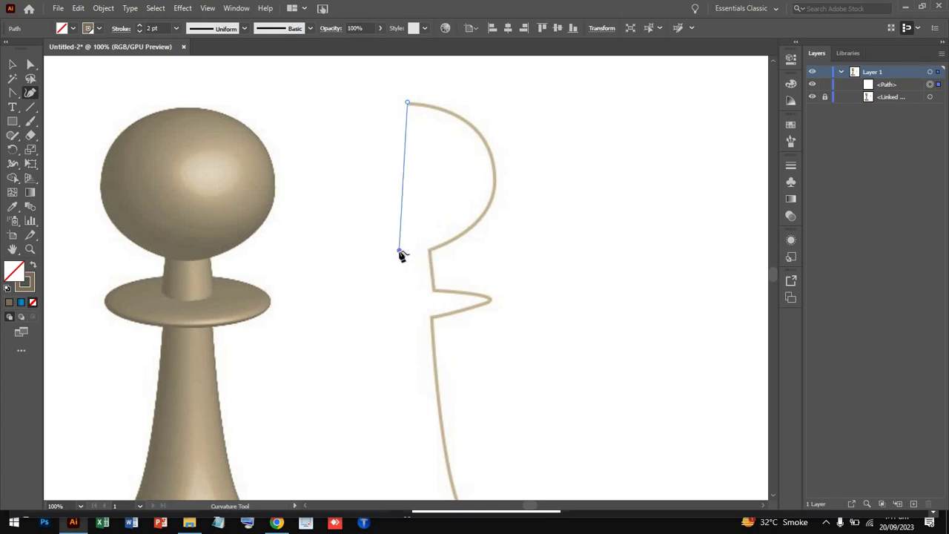
left_click_drag(419, 255, 432, 255)
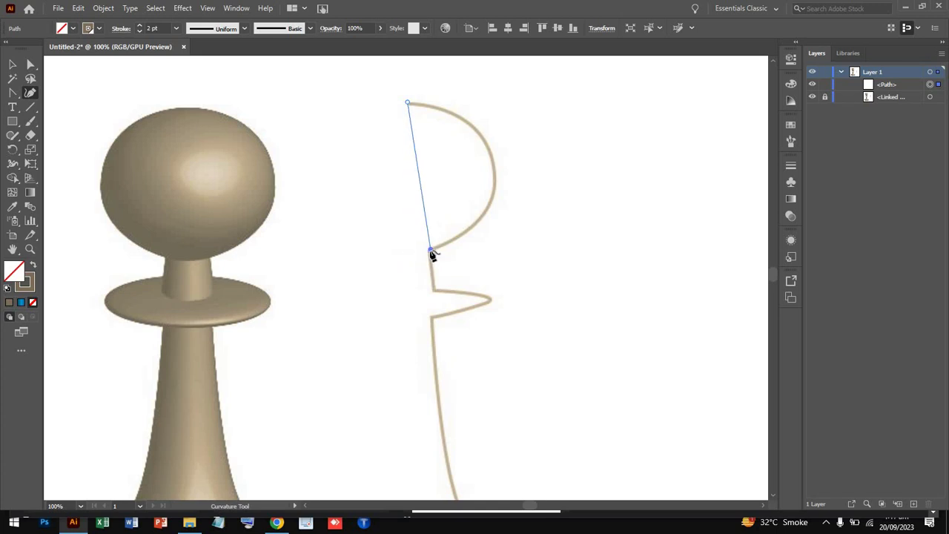
left_click(430, 250)
key("ctrl+z")
left_click(437, 250)
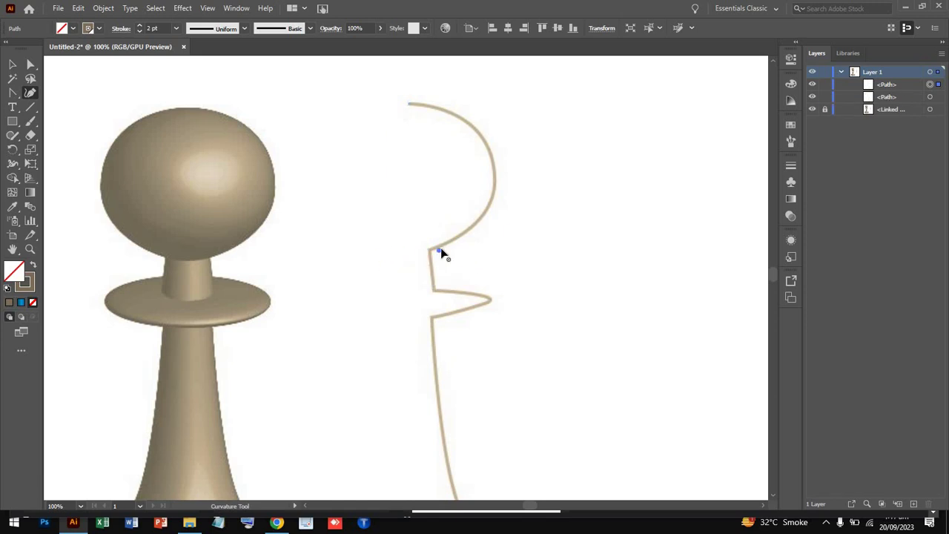
key("ctrl+z")
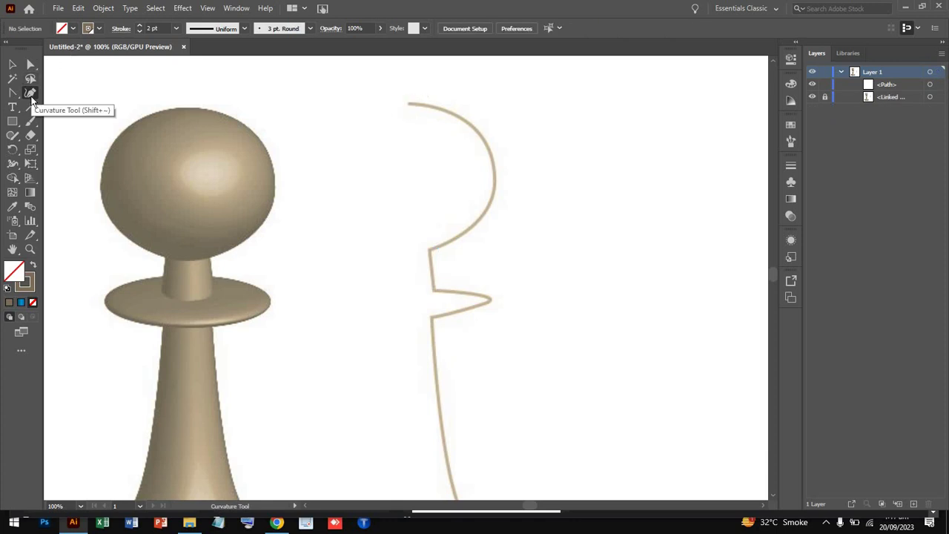
- Draw a first Pen path from the head's top to the neck, then undo it
left_click_drag(16, 99, 64, 93)
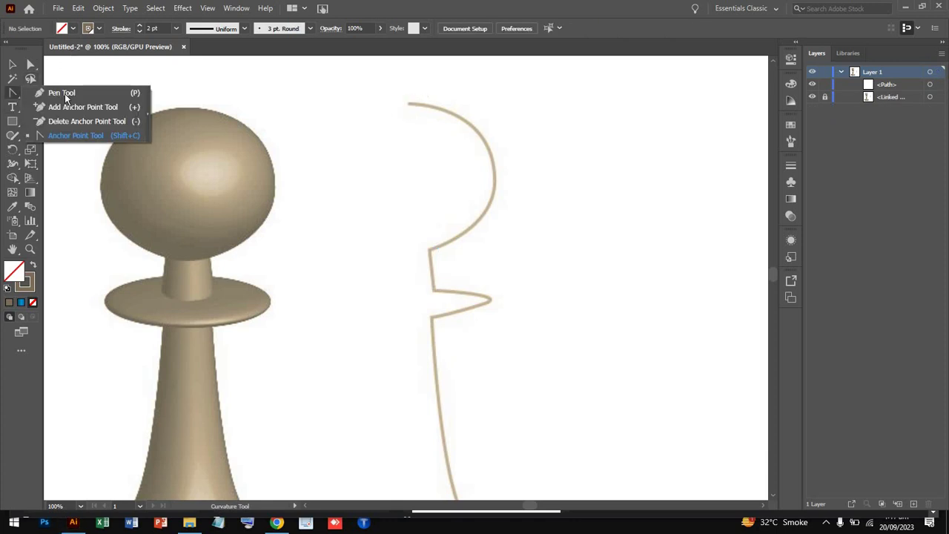
left_click(407, 101)
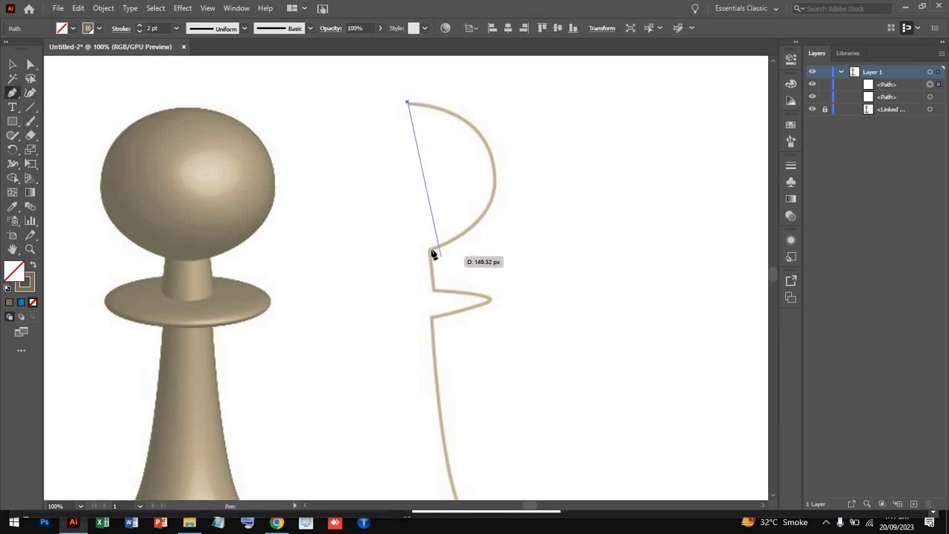
left_click_drag(430, 250, 312, 325)
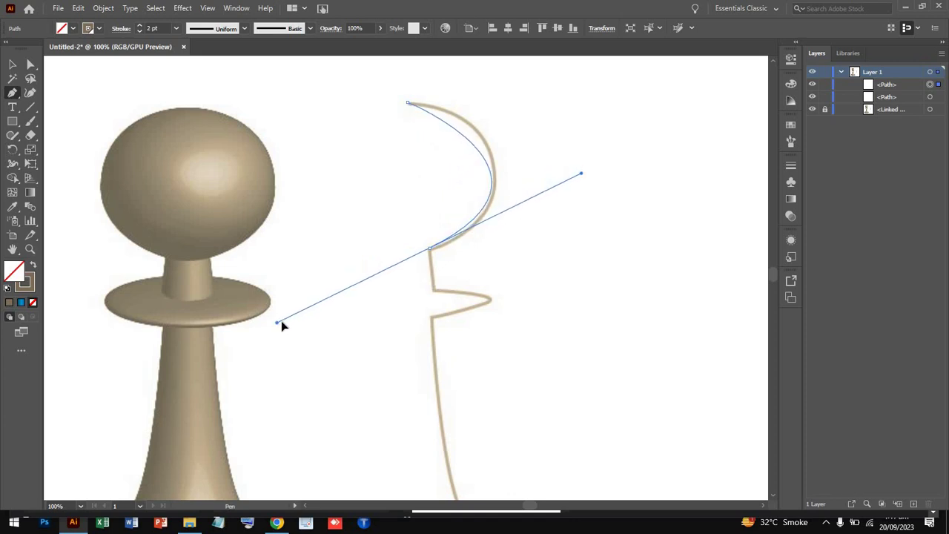
left_click_drag(312, 325, 275, 313)
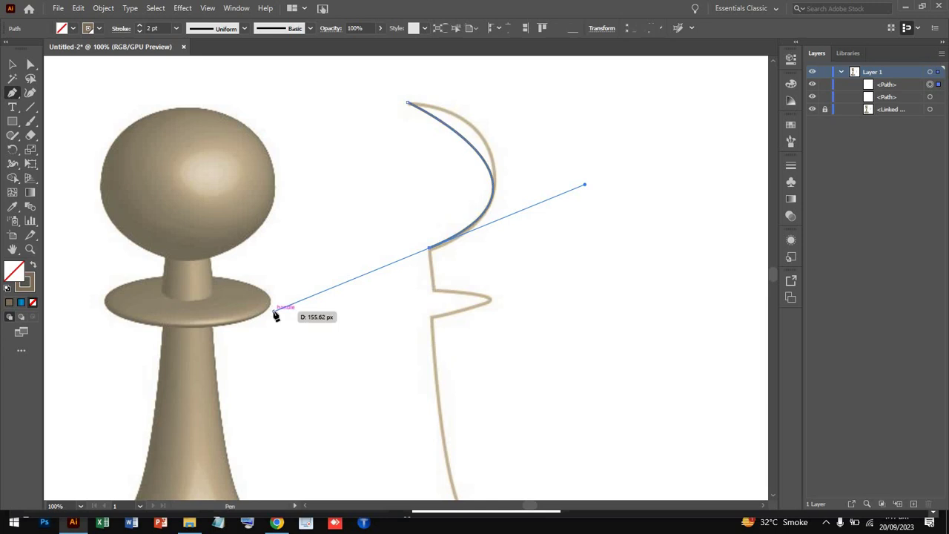
left_click(429, 252)
left_click(428, 249)
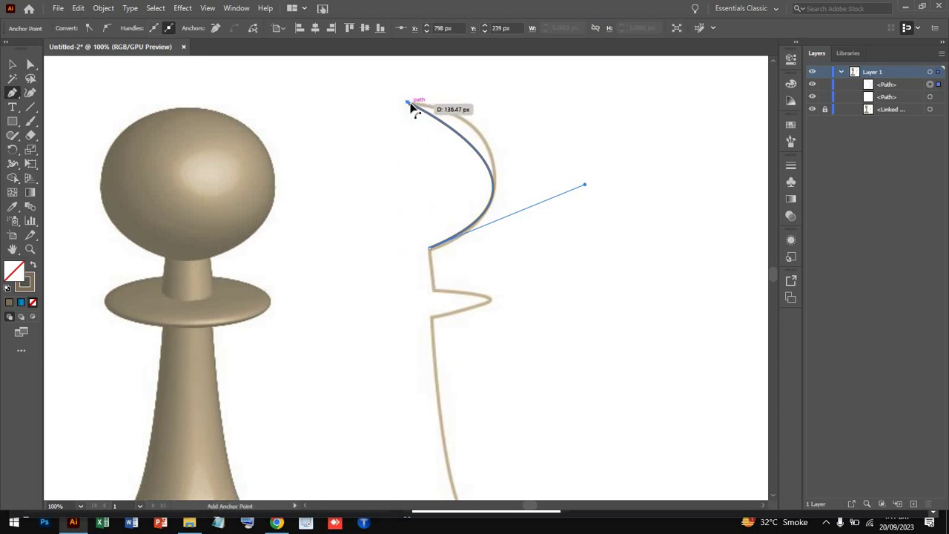
key("ctrl")
left_click_drag(408, 104, 407, 104)
key("super")
key("super")
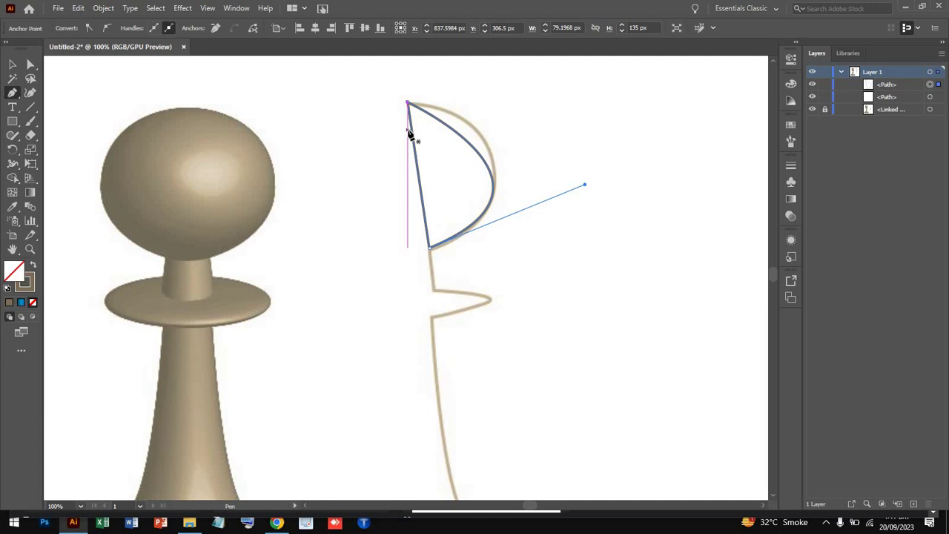
key("ctrl+z")
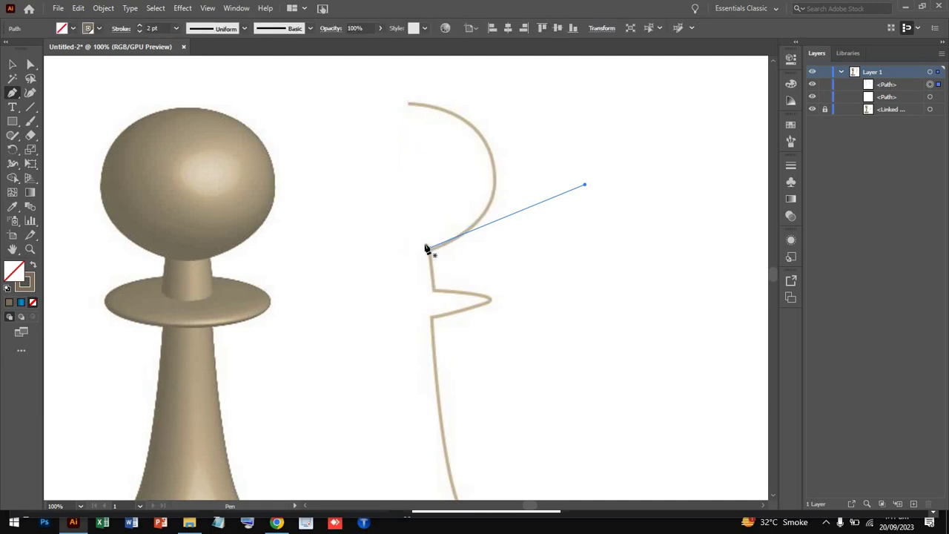
key("ctrl+z")
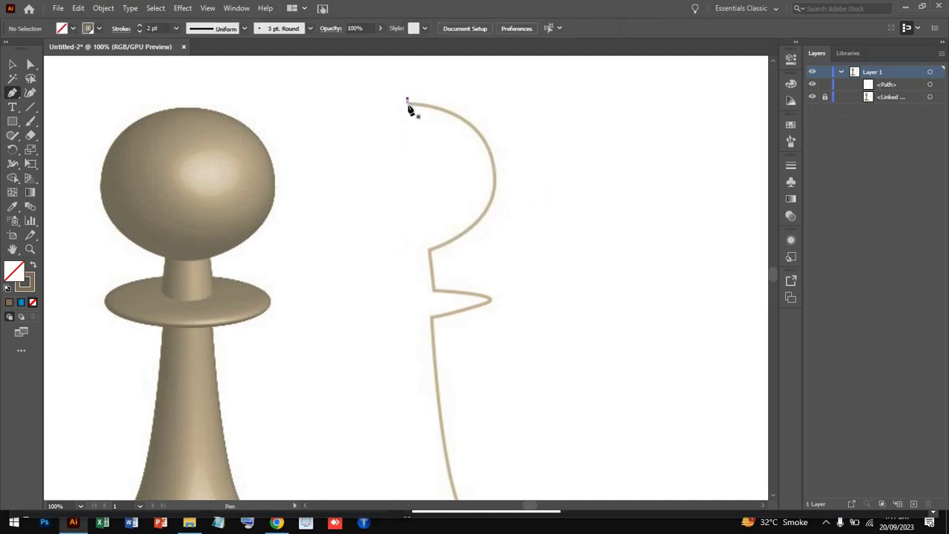
- Redraw the path from the head's top, round its widest point, to a curved neck anchor
left_click(407, 104)
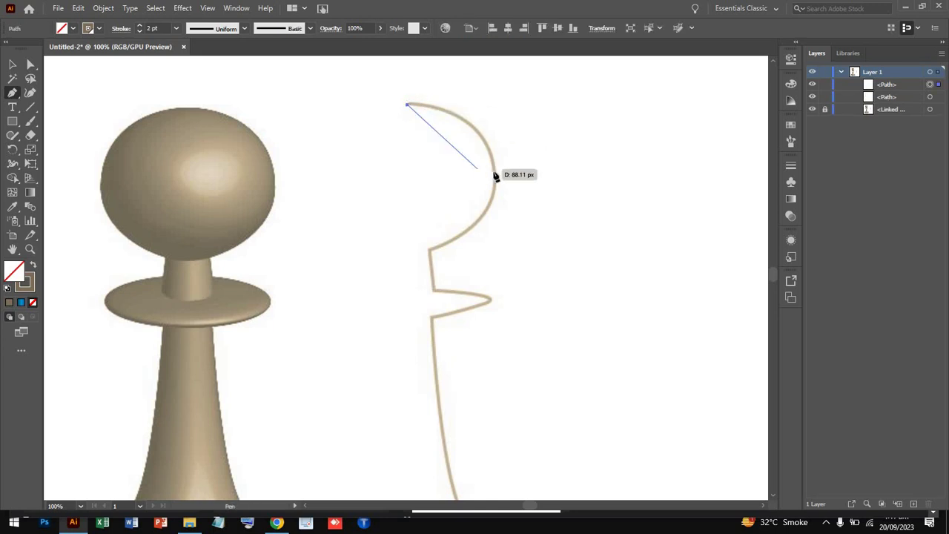
mouse_move(492, 164)
left_mouse_down()
mouse_move(507, 235)
mouse_move(499, 220)
left_mouse_up()
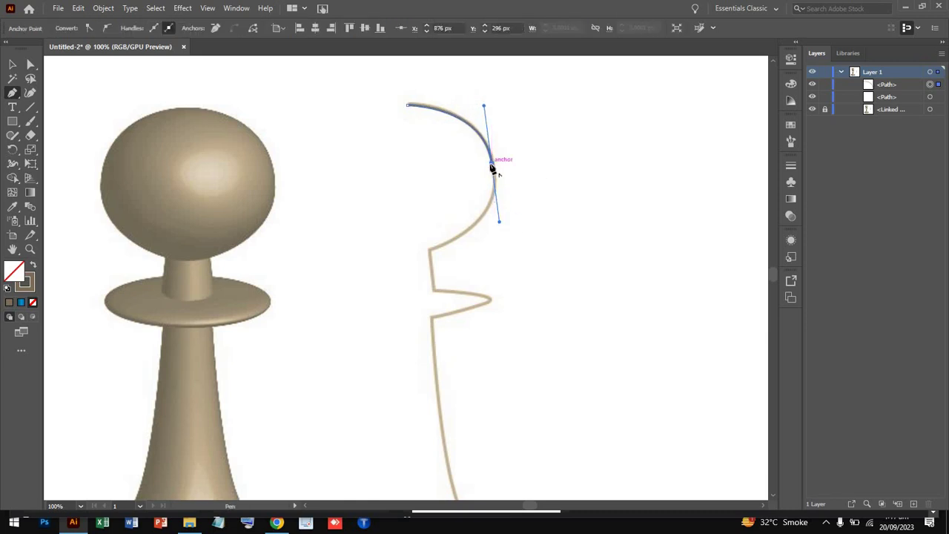
left_click(492, 163)
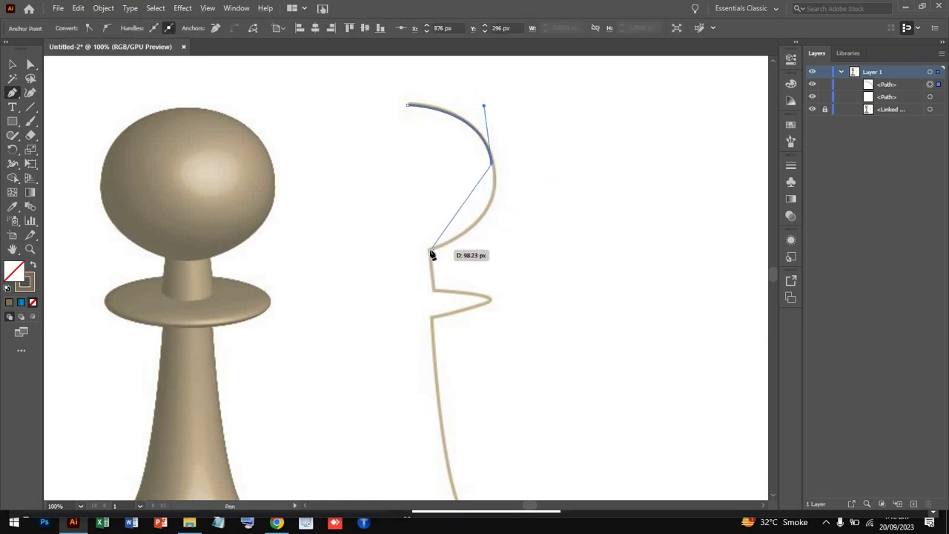
left_click_drag(430, 251, 334, 248)
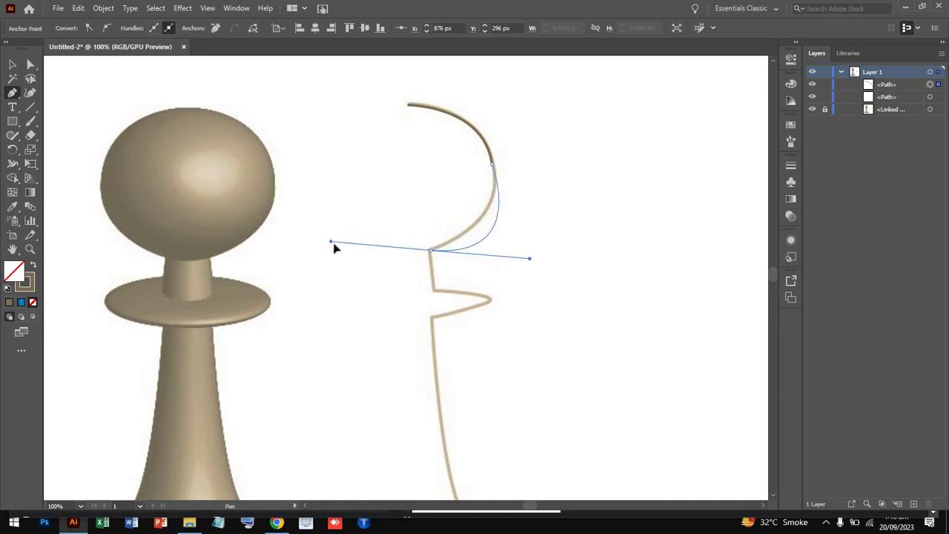
mouse_move(334, 247)
left_mouse_down()
mouse_move(372, 269)
mouse_move(354, 271)
mouse_move(352, 282)
mouse_move(401, 266)
mouse_move(529, 183)
mouse_move(477, 212)
mouse_move(343, 326)
mouse_move(436, 296)
mouse_move(490, 302)
mouse_move(440, 317)
mouse_move(497, 309)
mouse_move(489, 297)
mouse_move(489, 308)
left_mouse_up()
- Extend the path from the neck corner out to the collar tip and back to the stem
left_click(434, 289)
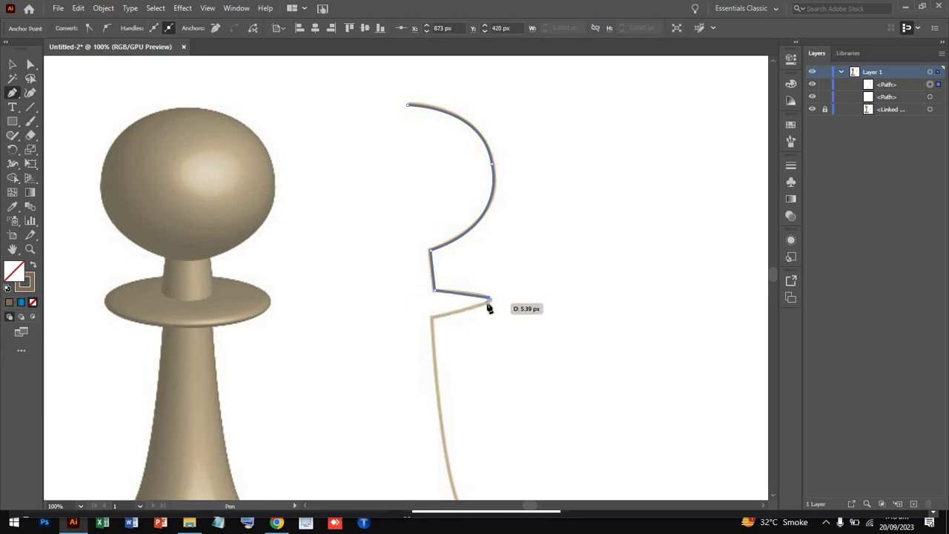
left_click_drag(488, 308, 485, 308)
key("Escape")
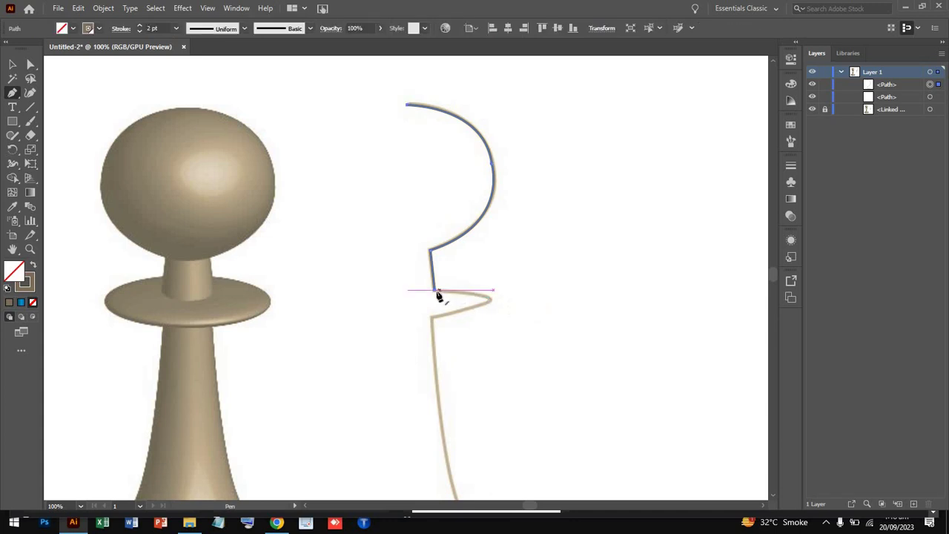
left_click(434, 289)
left_click(474, 300)
left_click_drag(482, 296, 468, 315)
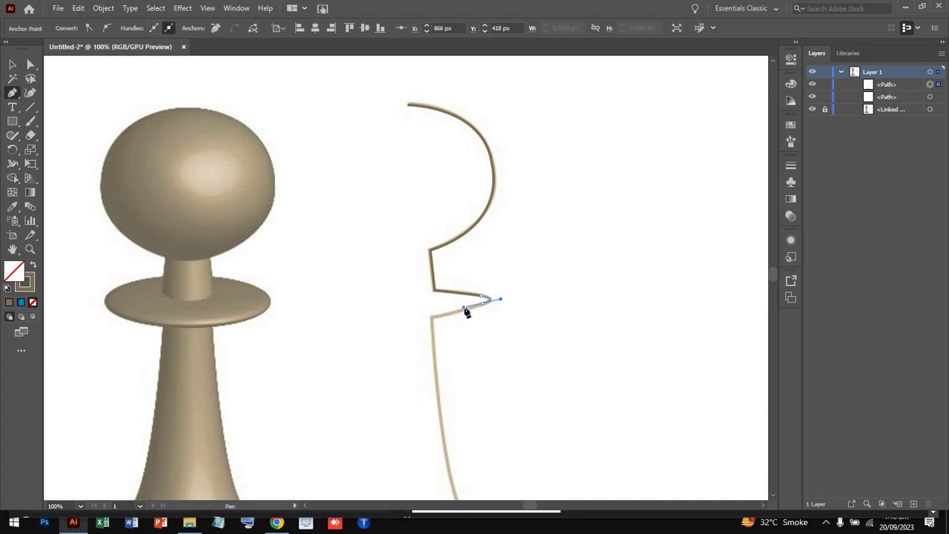
left_click(484, 306)
left_click(432, 318)
- Curve the path down the stem and out into the base's flare
scroll(437, 341, "down", 5)
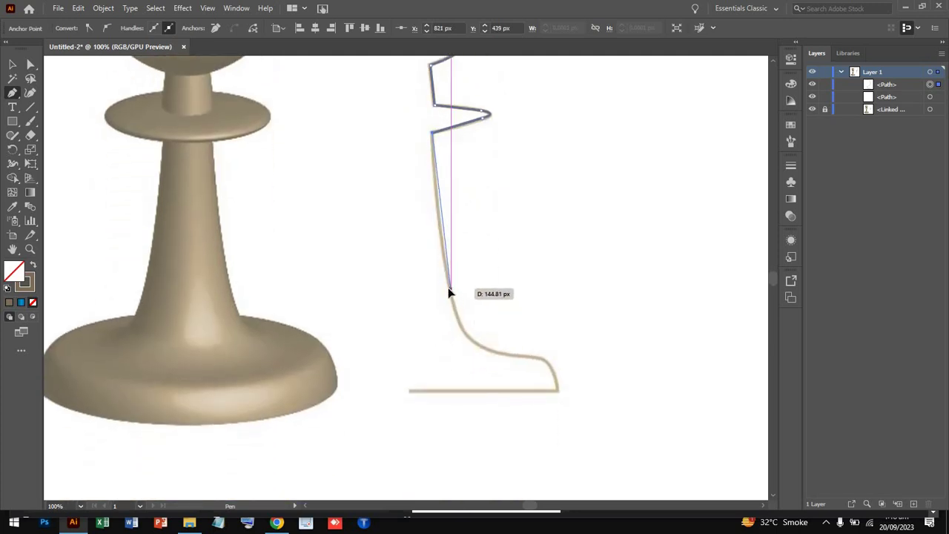
left_click_drag(450, 289, 460, 308)
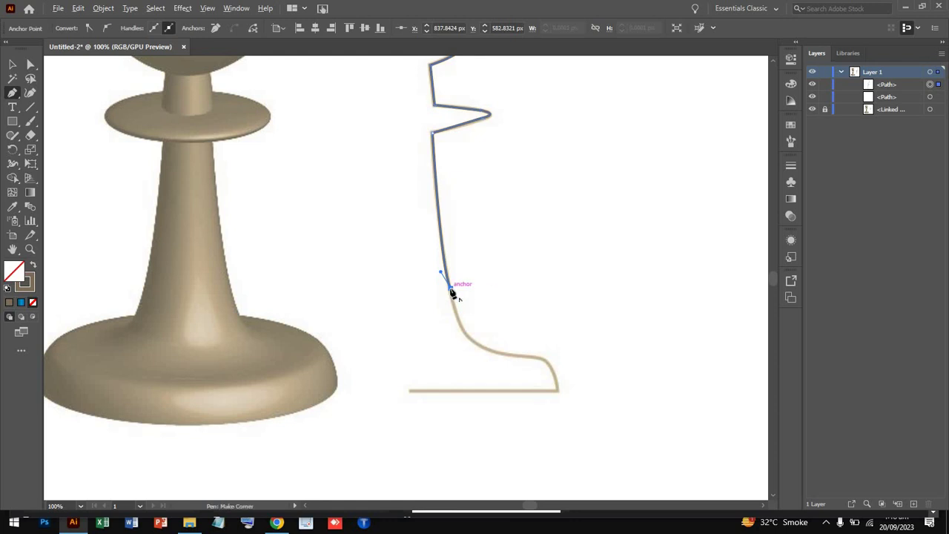
left_click(450, 291)
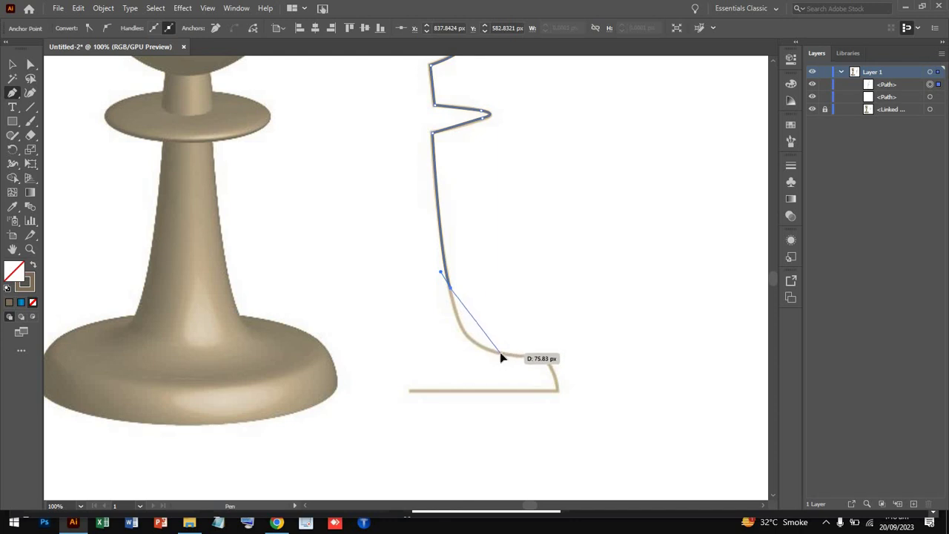
left_click_drag(501, 357, 544, 363)
left_click_drag(545, 363, 544, 356)
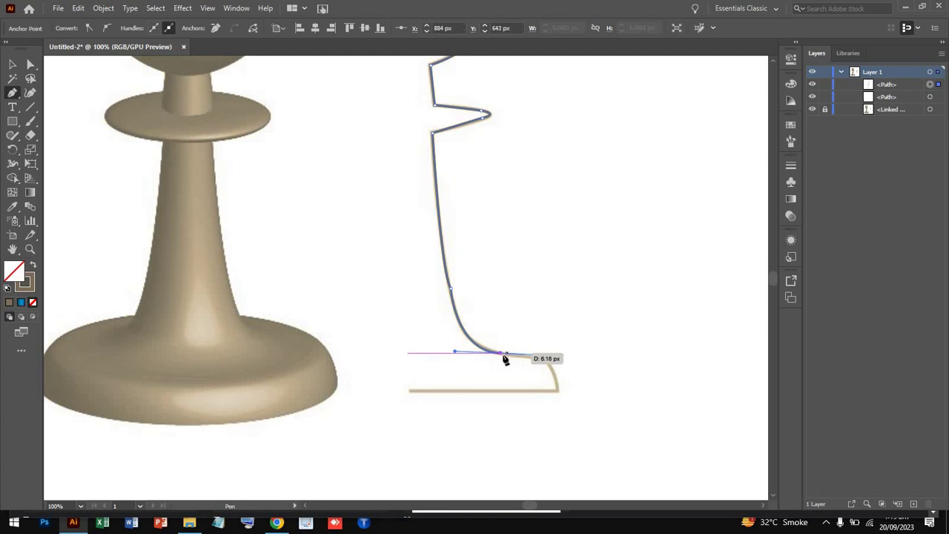
left_click(501, 354)
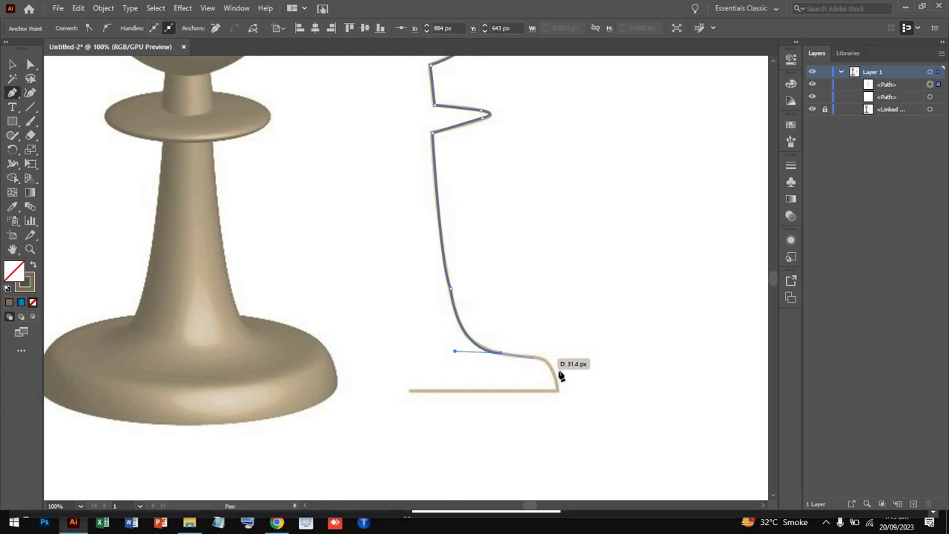
- Round the base rim, drop the end point onto the base line, and draw the flat bottom edge
left_click(559, 385)
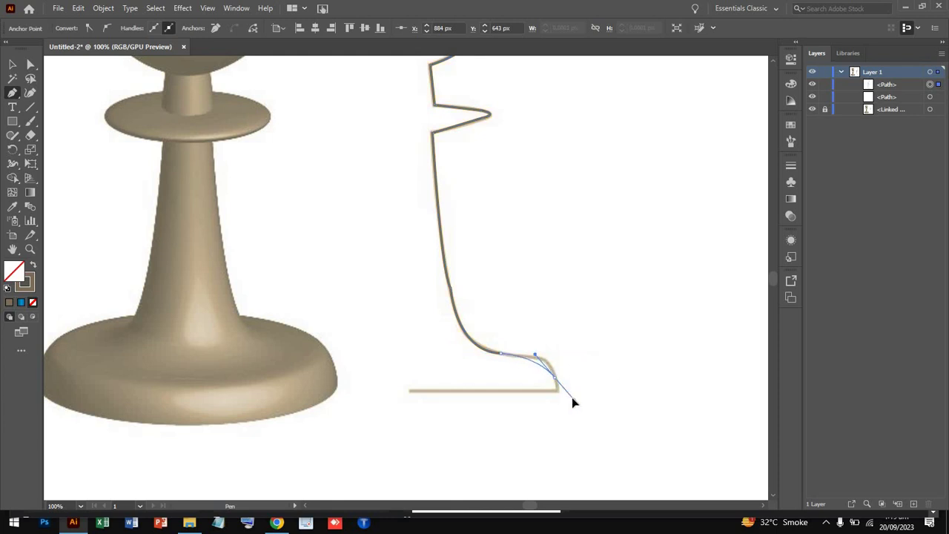
left_click_drag(571, 397, 554, 405)
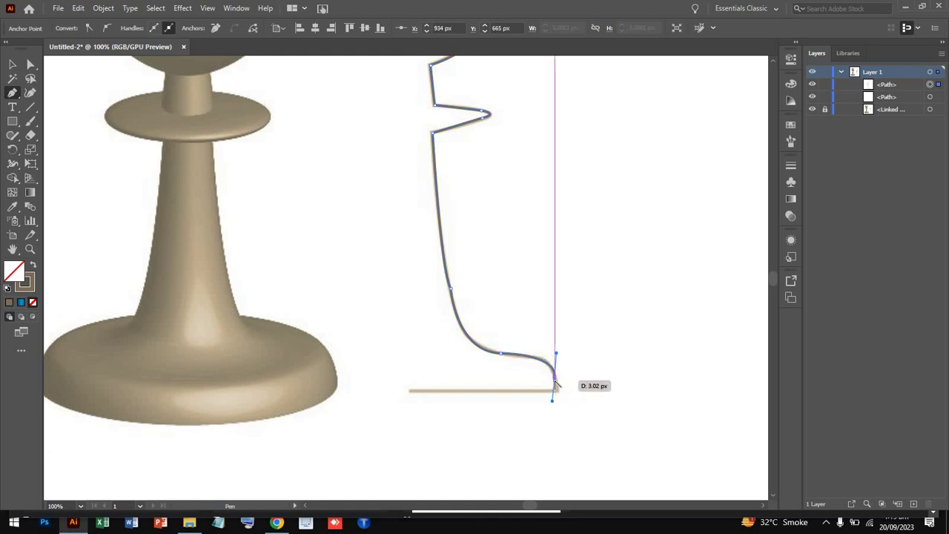
left_click_drag(554, 406, 554, 405)
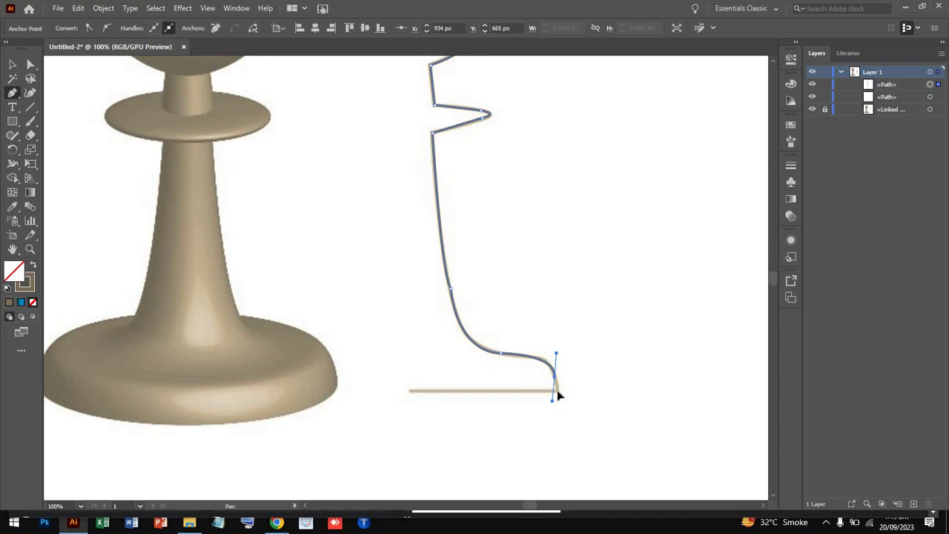
left_click(557, 390)
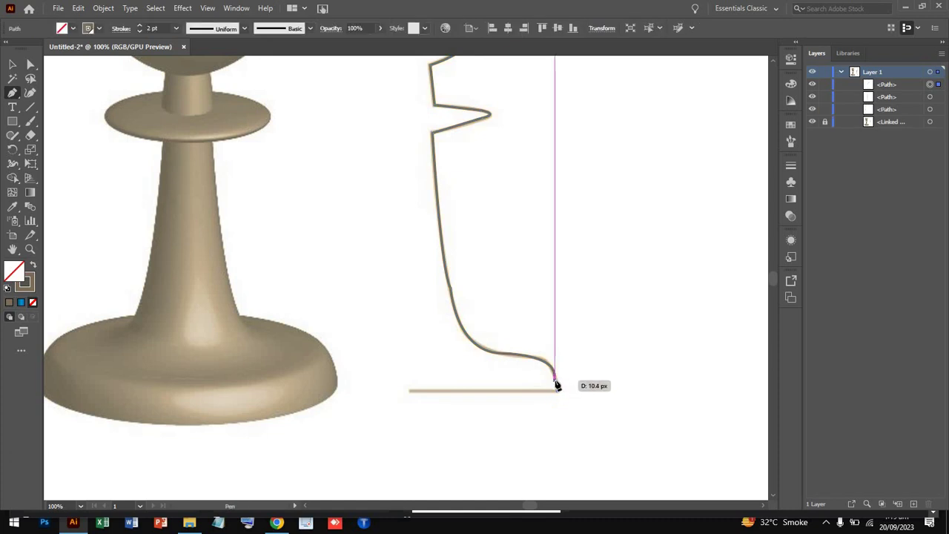
key("Delete")
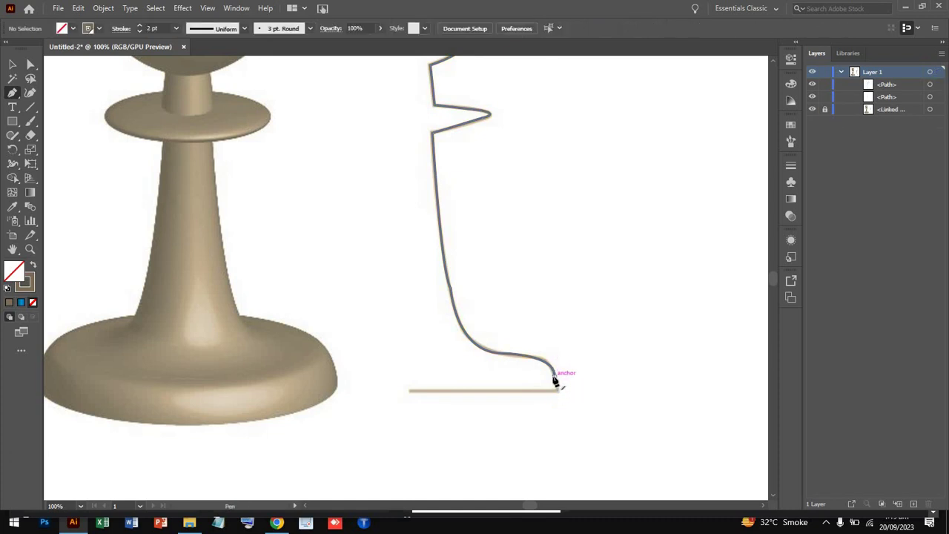
left_click_drag(554, 380, 557, 394)
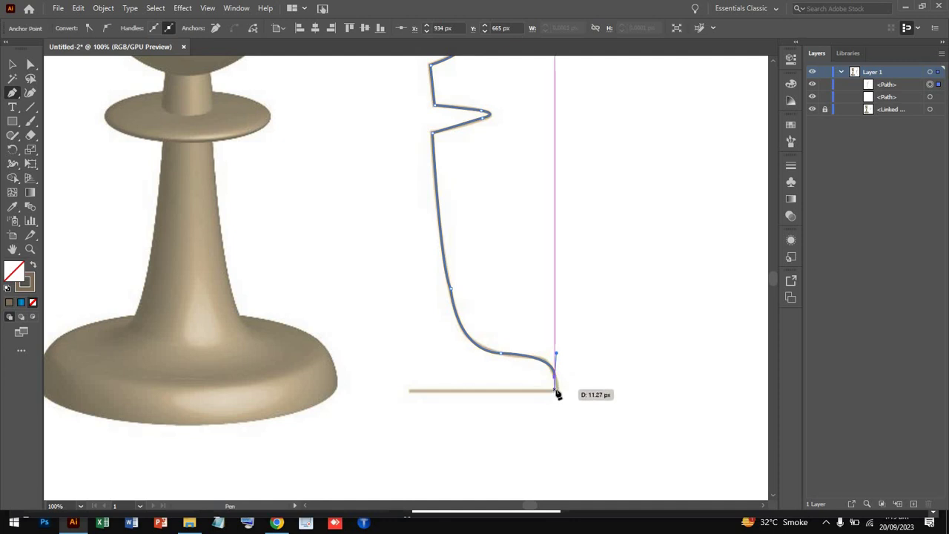
left_click_drag(557, 394, 556, 390)
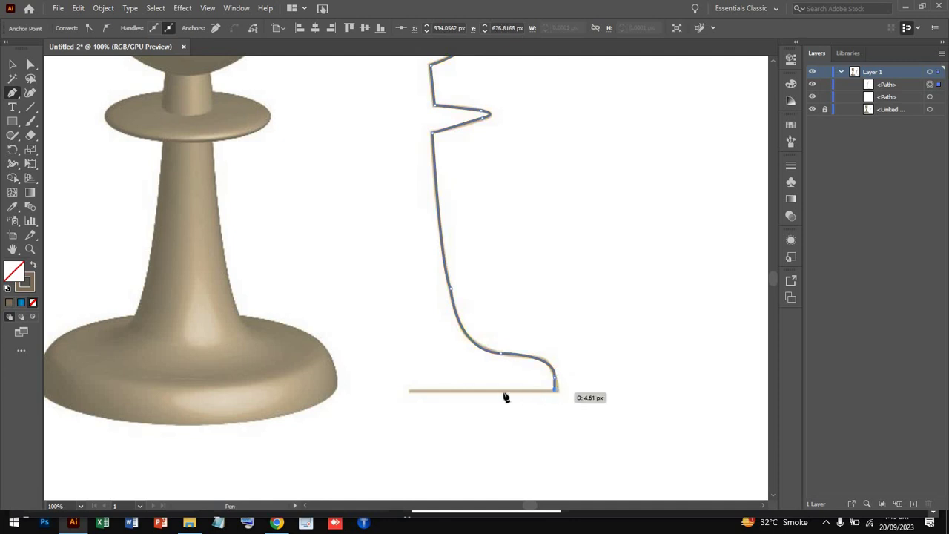
left_click(407, 392)
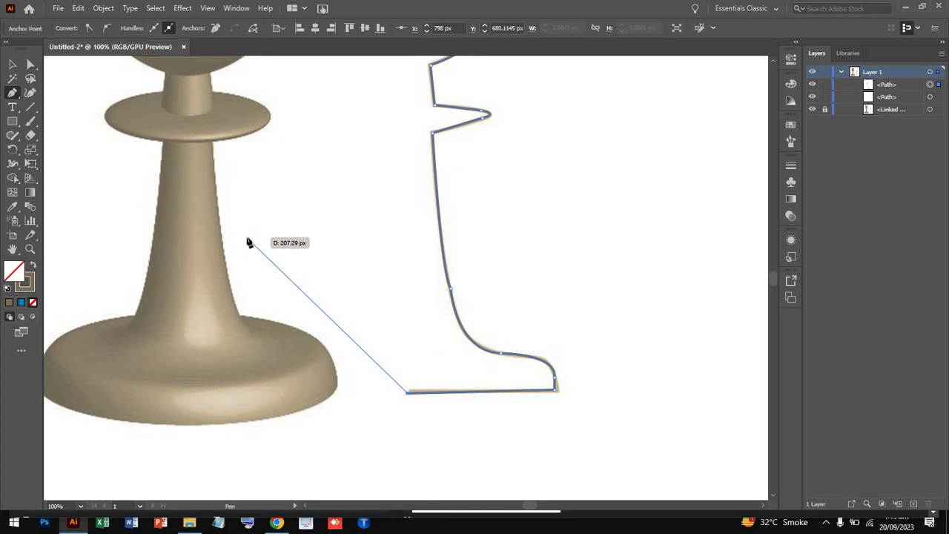
- Zoom out and move the finished profile right of the reference pawn
left_click(13, 64)
scroll(437, 227, "up", 5)
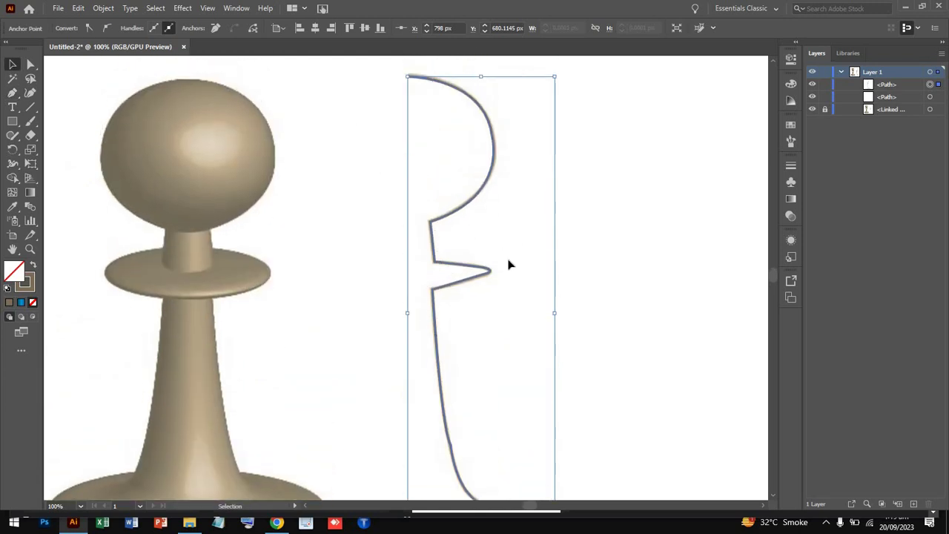
key("a")
scroll(509, 265, "down", 9)
key("ctrl+minus")
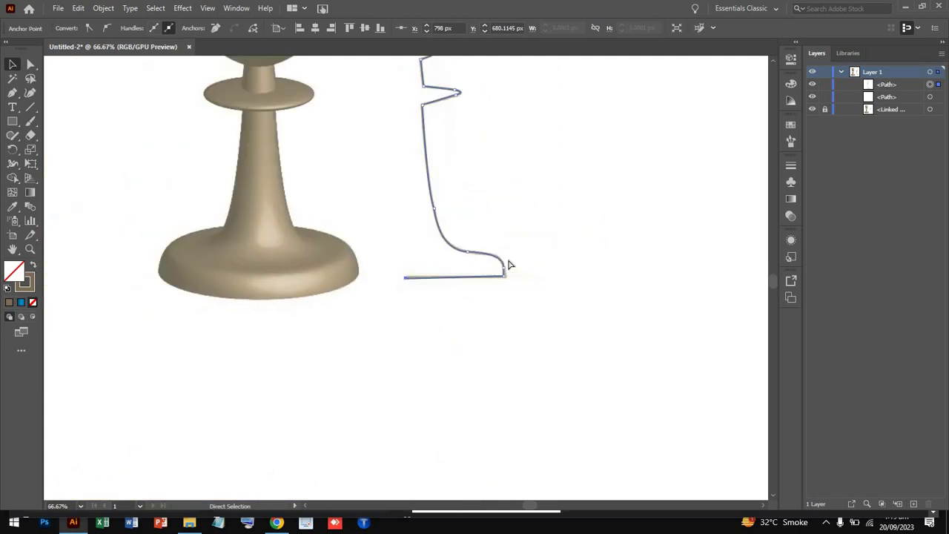
key("ctrl+minus")
key("ctrl+minus")
key("v")
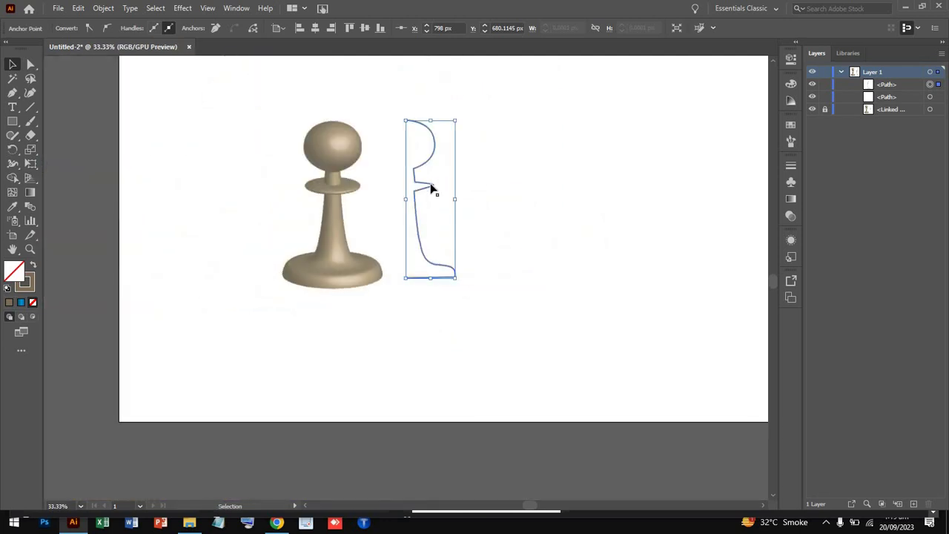
left_click_drag(432, 188, 590, 187)
left_click(606, 188)
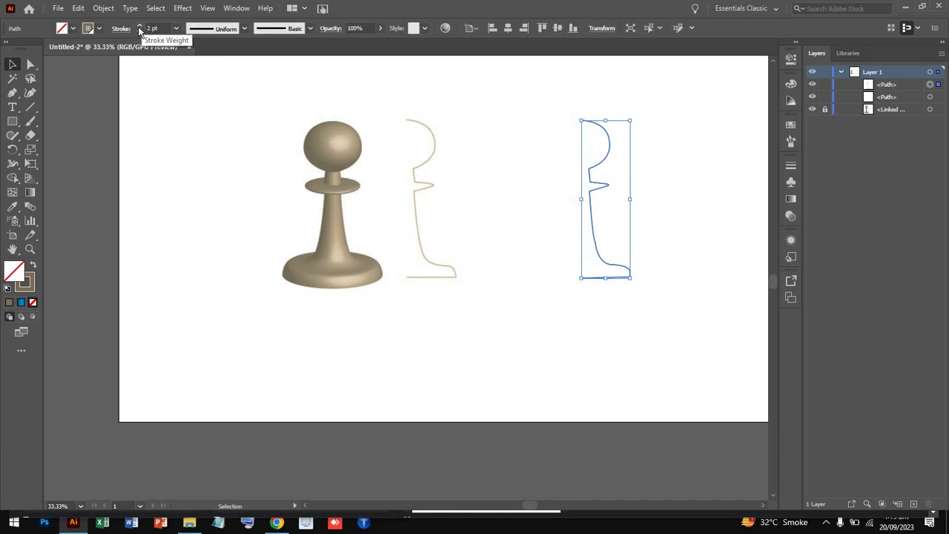
- Set the profile's stroke weight to 8 pt
double_click(138, 27)
left_click(138, 27)
double_click(139, 27)
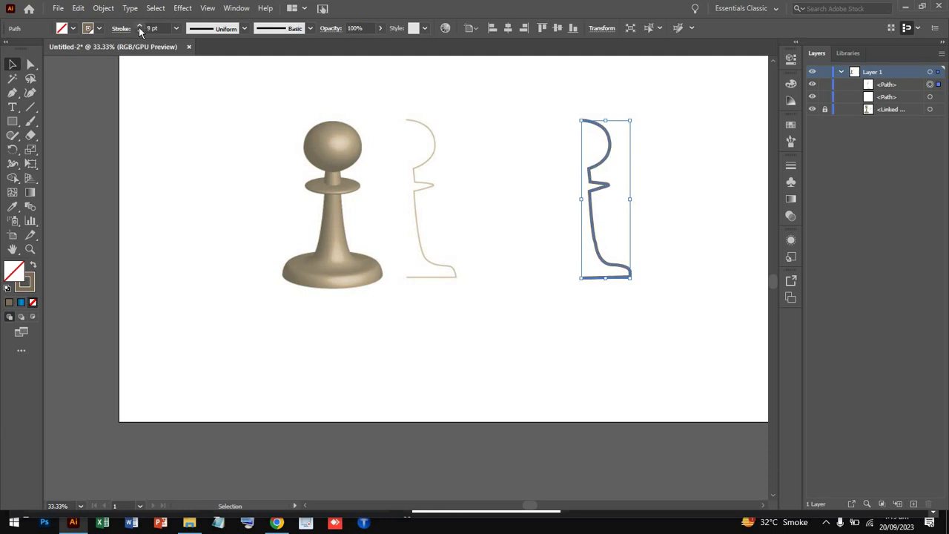
left_click(138, 32)
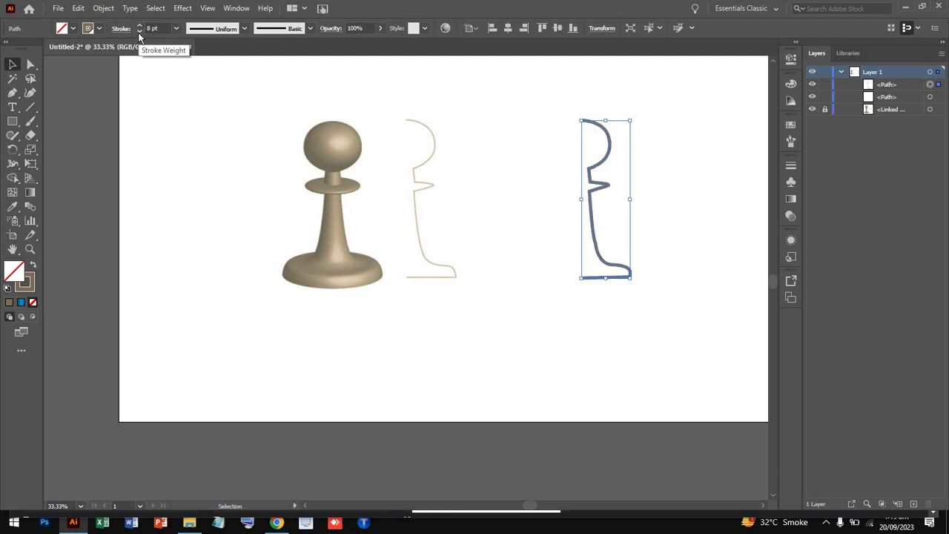
left_click(182, 8)
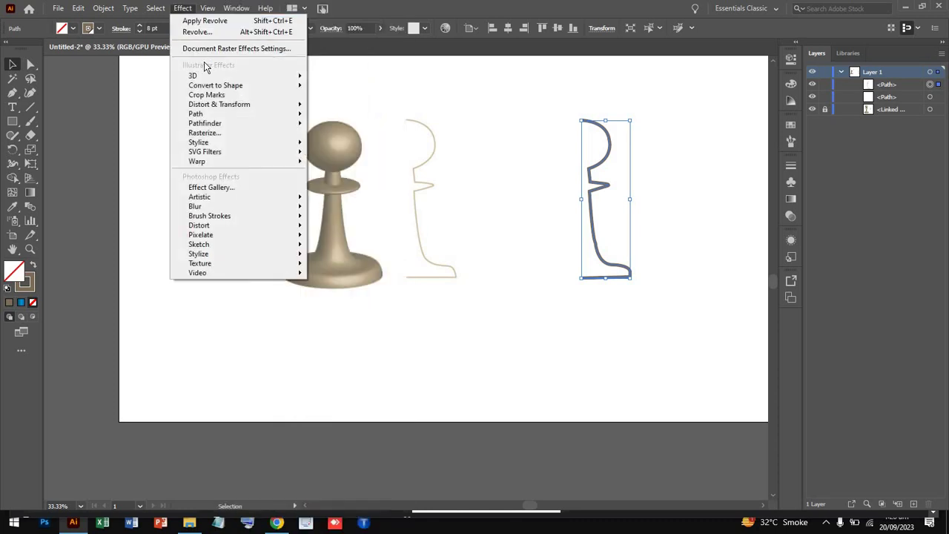
mouse_move(237, 76)
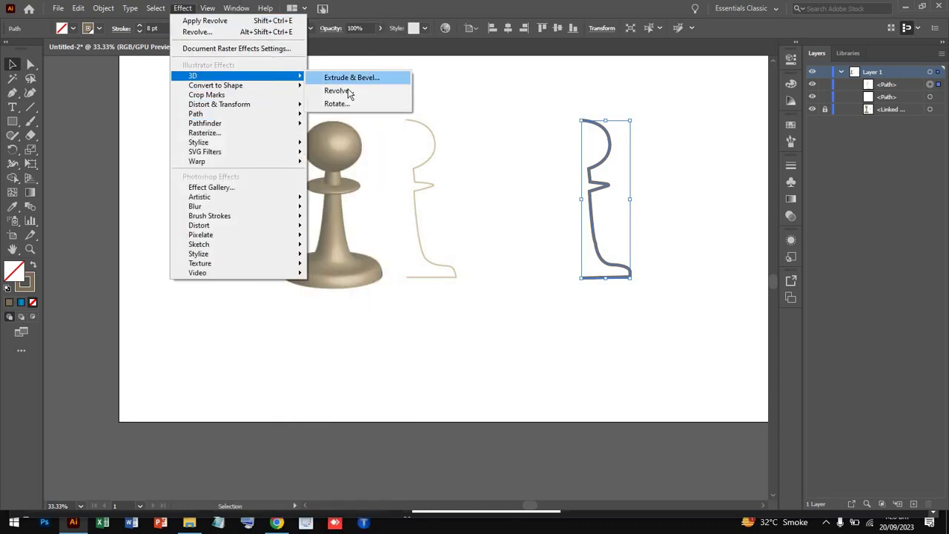
- Apply 3D Revolve to the profile, nudge the light, and set Blend Steps to 0
left_click(348, 88)
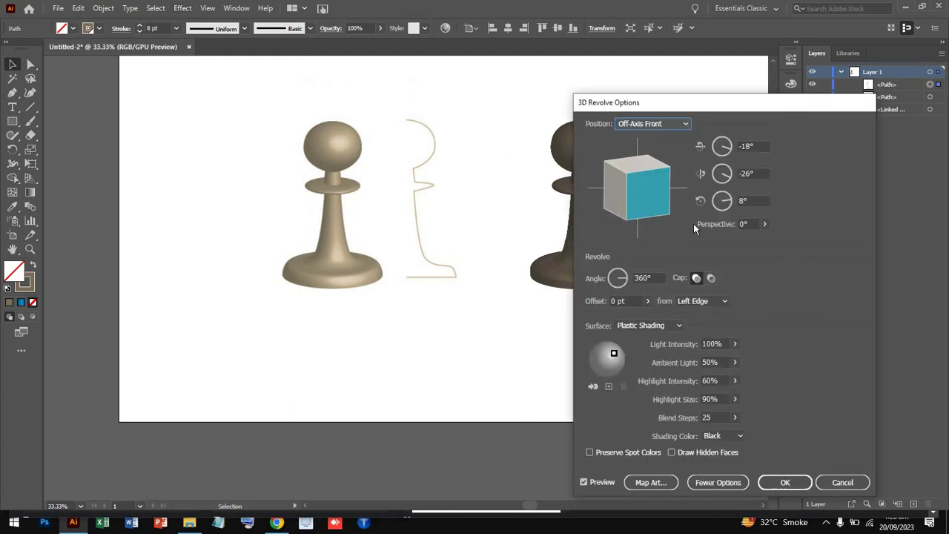
left_click_drag(787, 111, 874, 91)
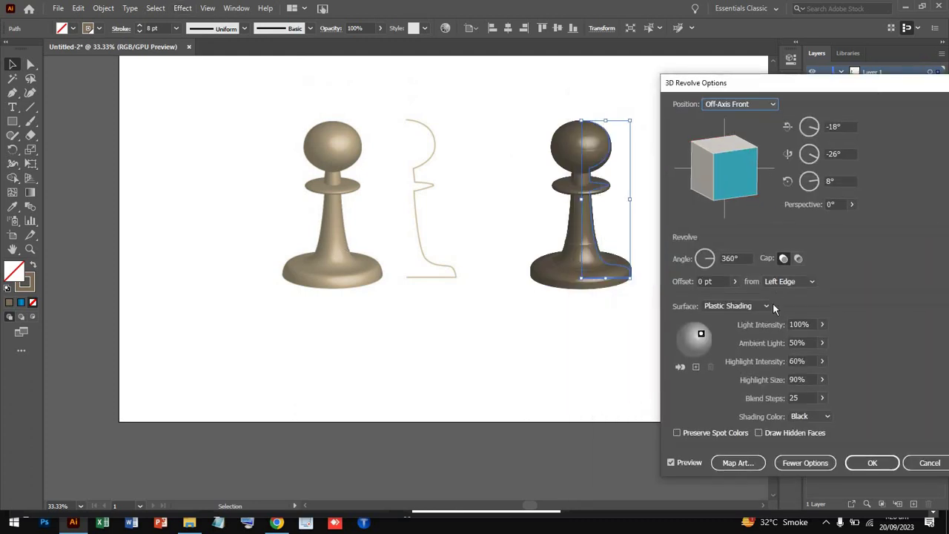
left_click_drag(705, 333, 712, 335)
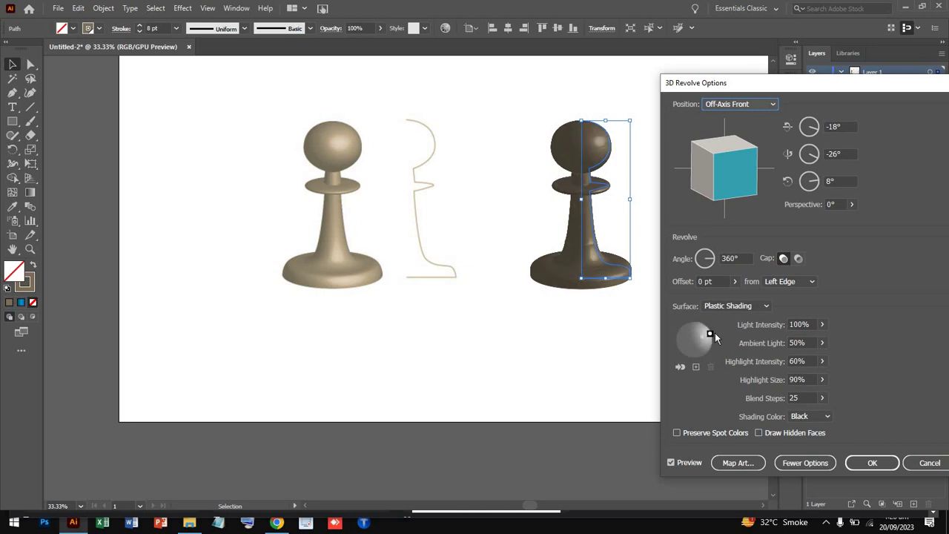
left_click_drag(709, 334, 711, 336)
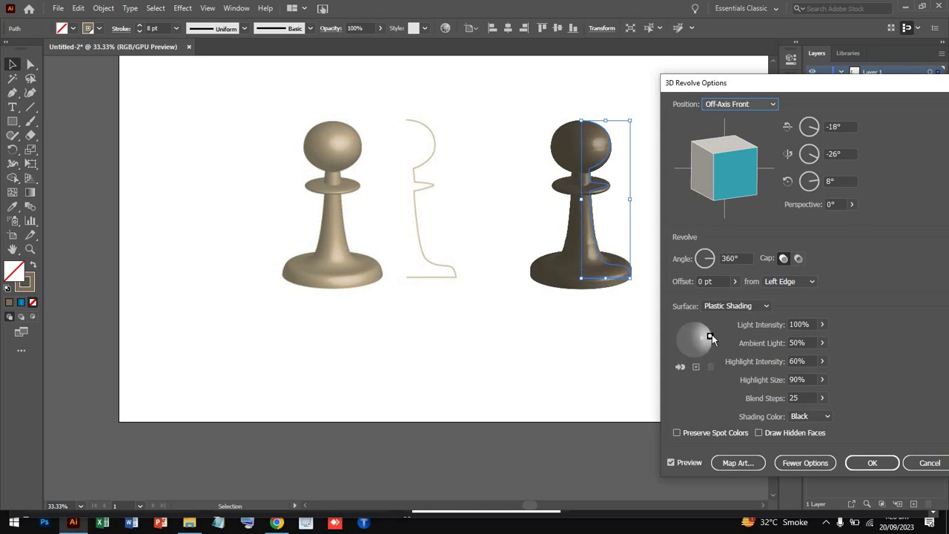
left_click(814, 331)
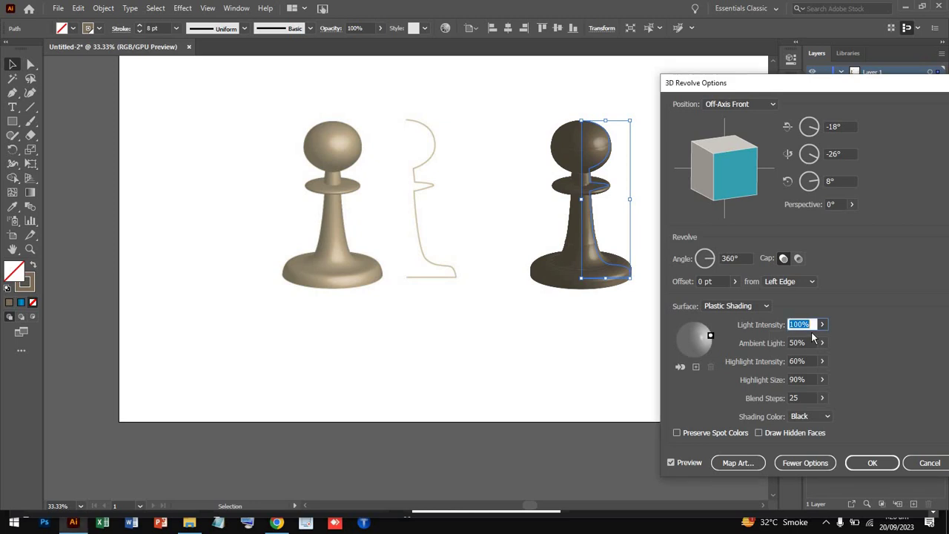
left_click(821, 398)
left_click_drag(800, 413, 778, 413)
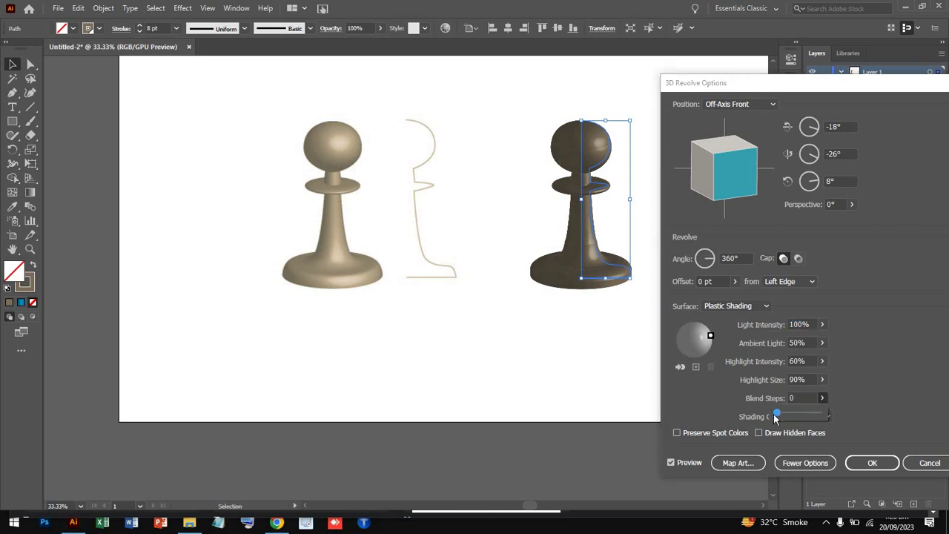
left_click_drag(773, 415, 772, 414)
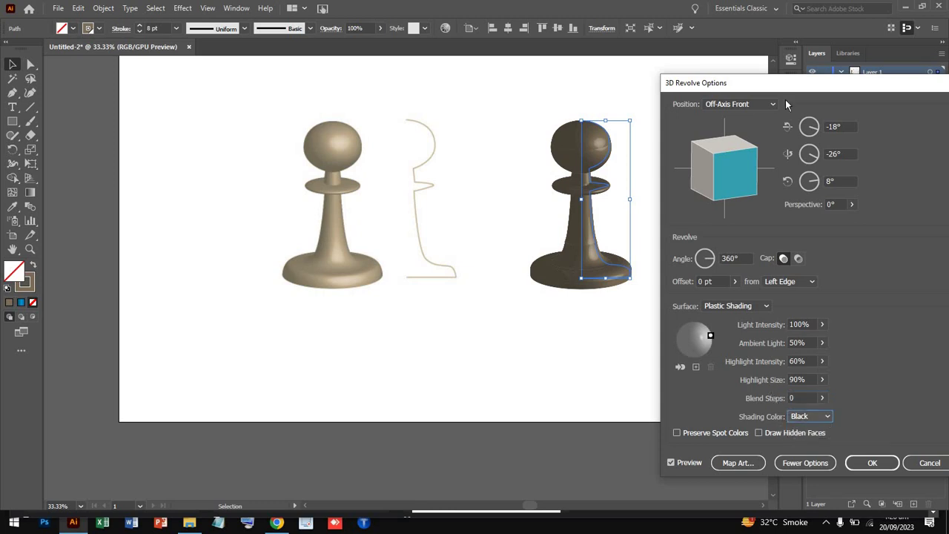
- Set Highlight Size to 88% and fine-tune the light's position
left_click_drag(787, 83, 778, 75)
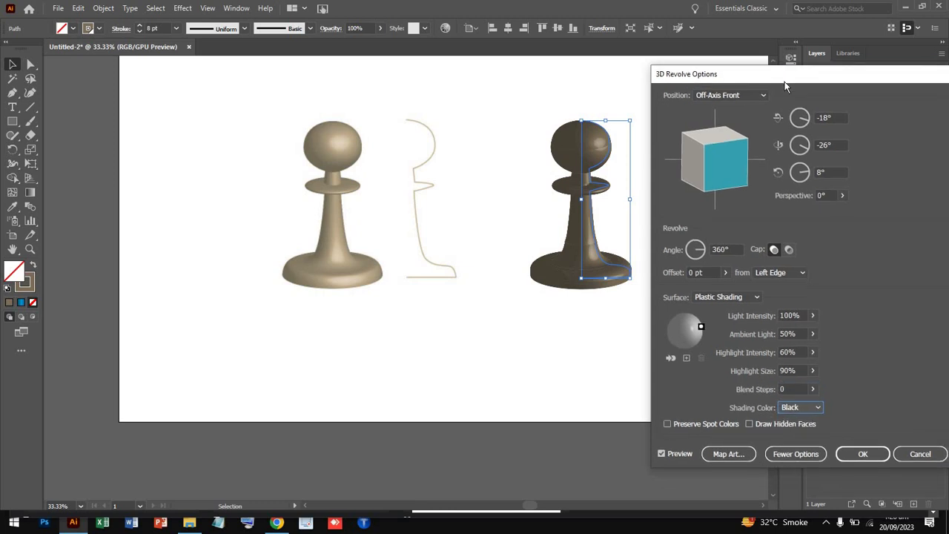
left_click(812, 370)
mouse_move(814, 387)
left_mouse_down()
mouse_move(796, 387)
mouse_move(811, 387)
left_mouse_up()
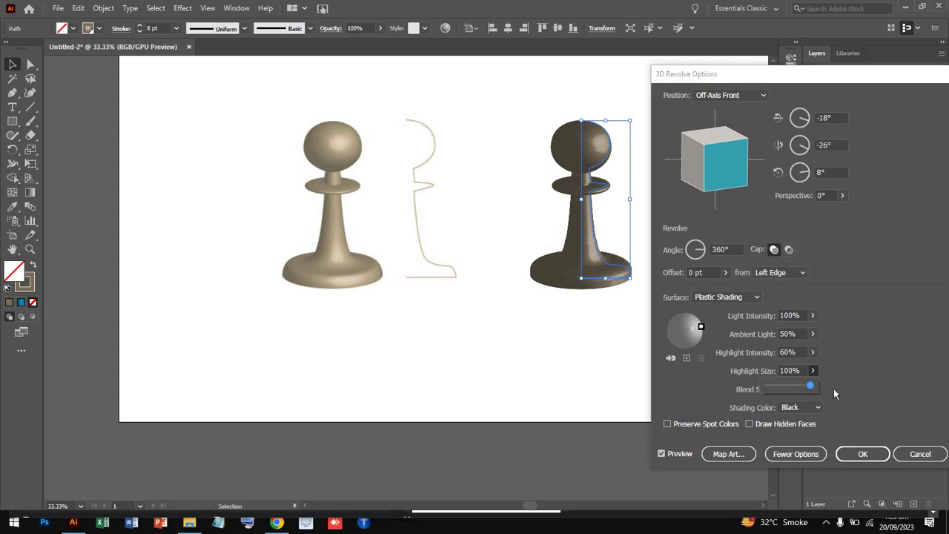
left_click(818, 393)
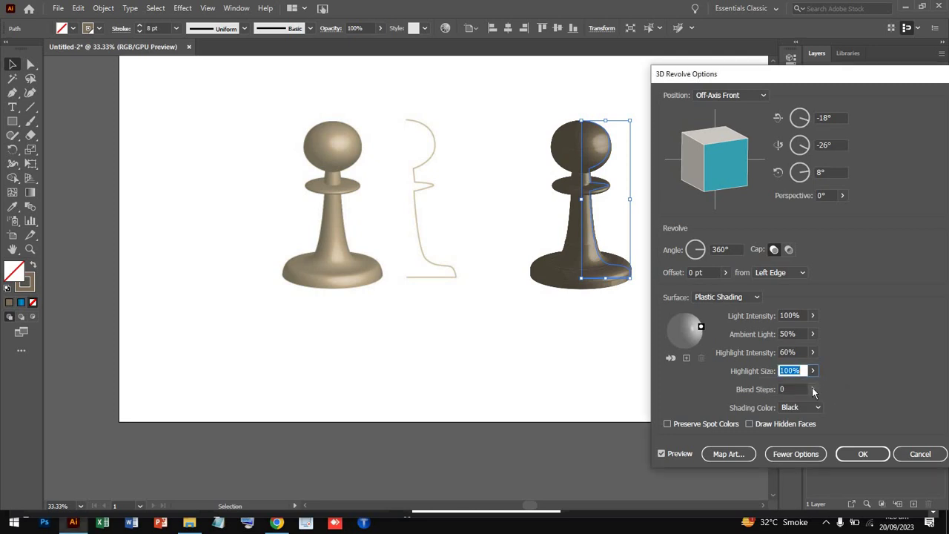
left_click(813, 372)
left_click_drag(811, 387, 804, 387)
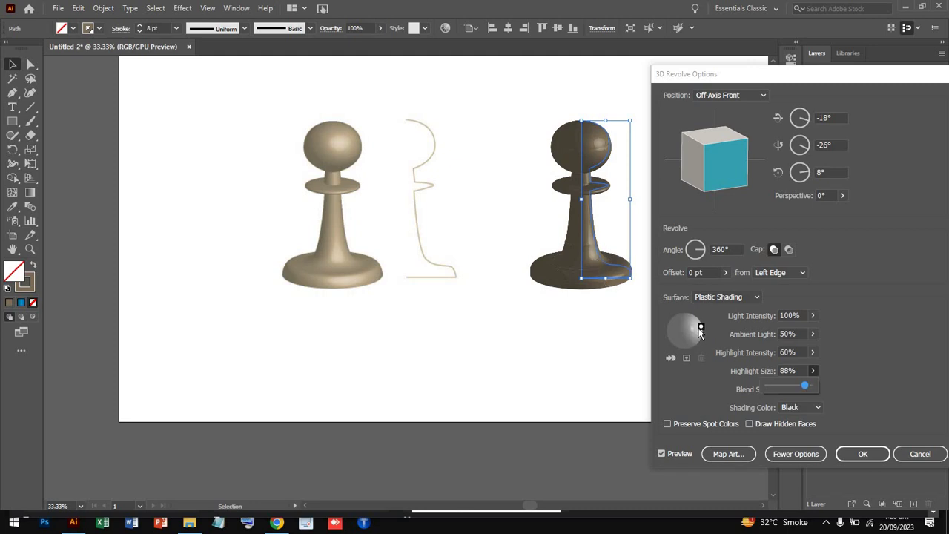
left_click(698, 330)
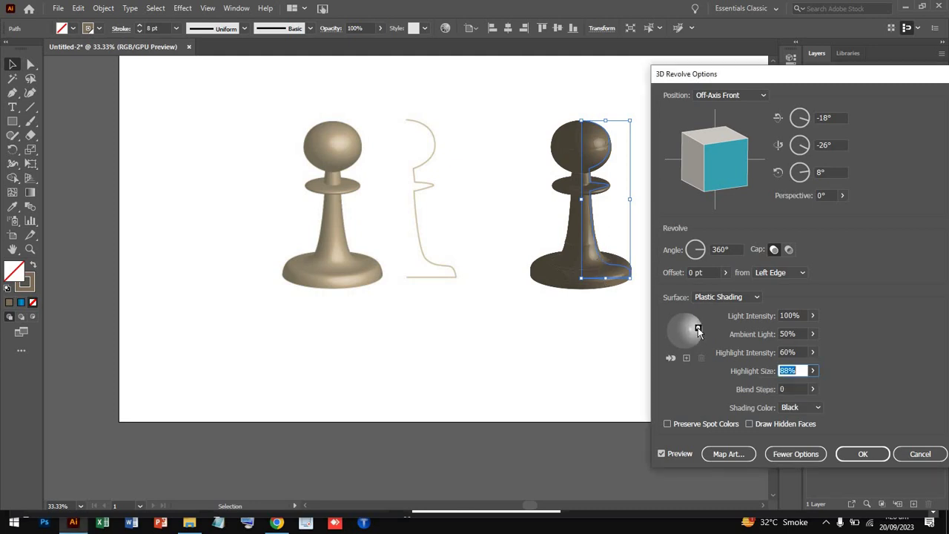
left_click(671, 359)
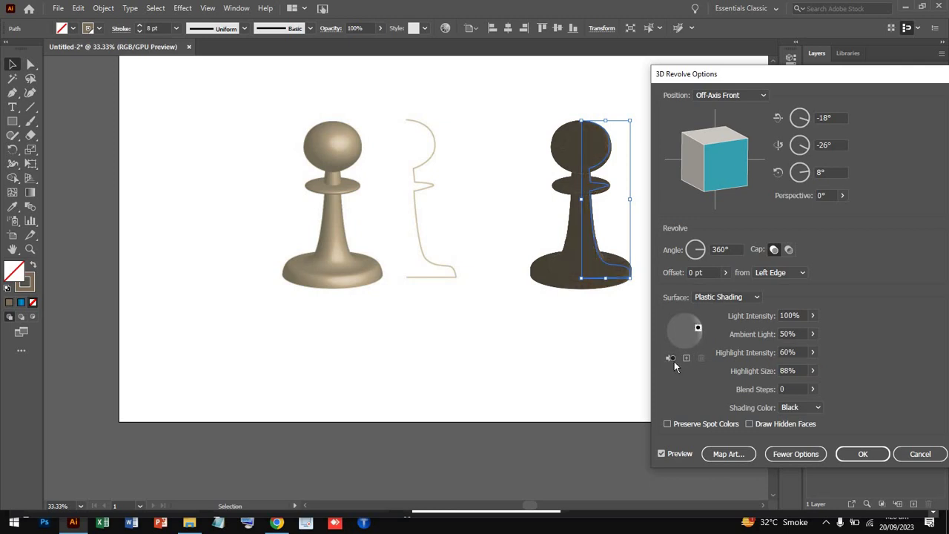
left_click(672, 360)
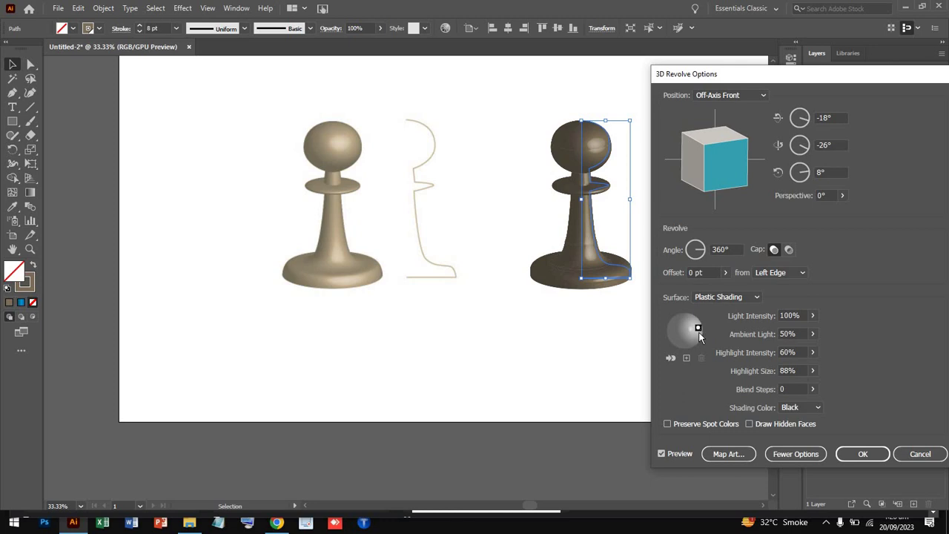
left_click_drag(698, 331, 699, 334)
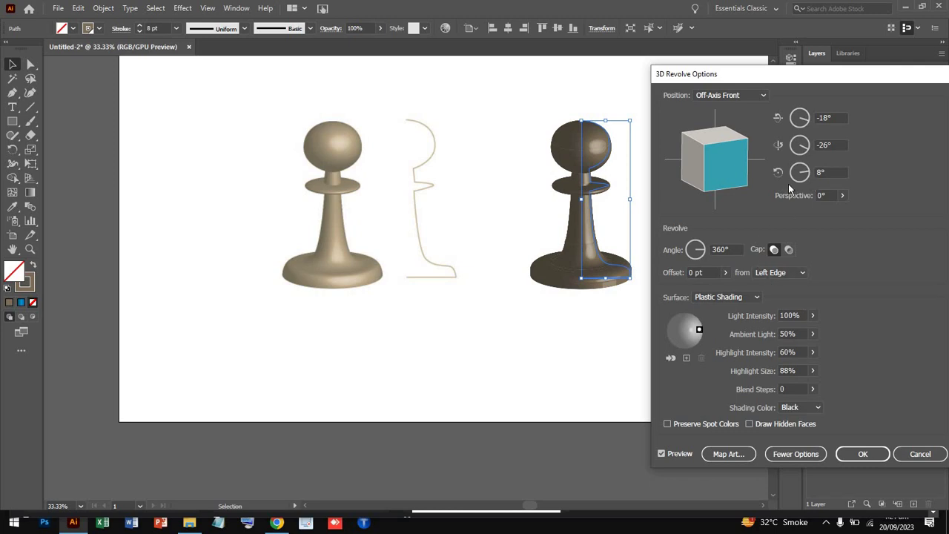
- Try 42° perspective, then settle the revolve perspective at 33°
left_click(842, 196)
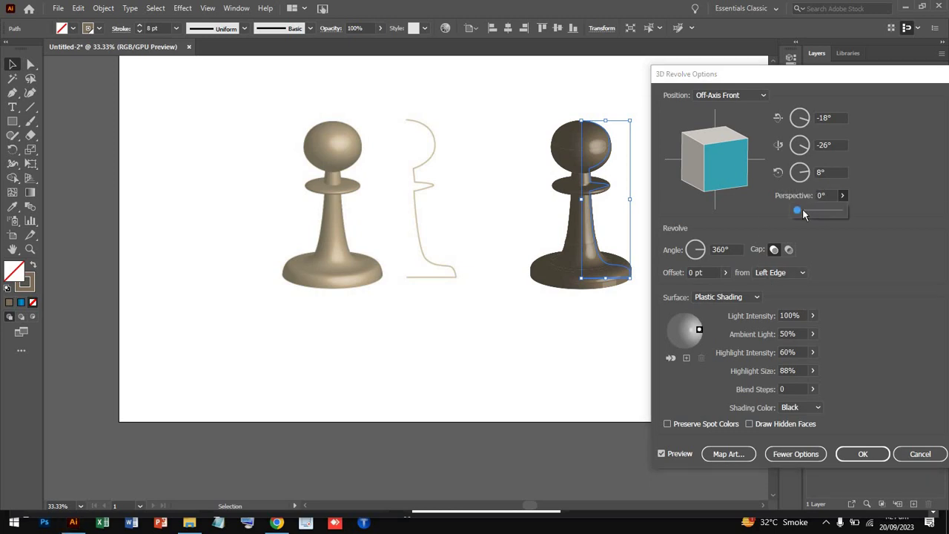
left_click_drag(803, 213, 806, 213)
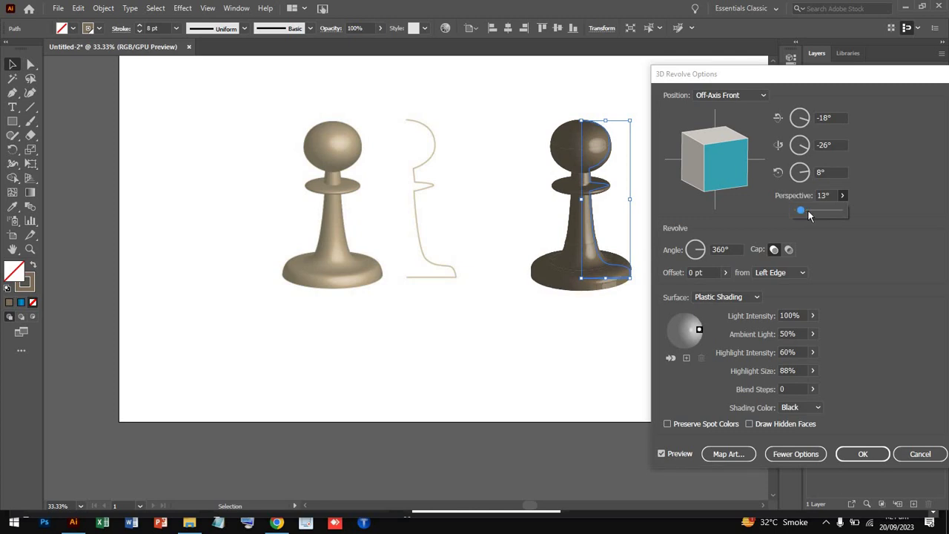
left_click(807, 212)
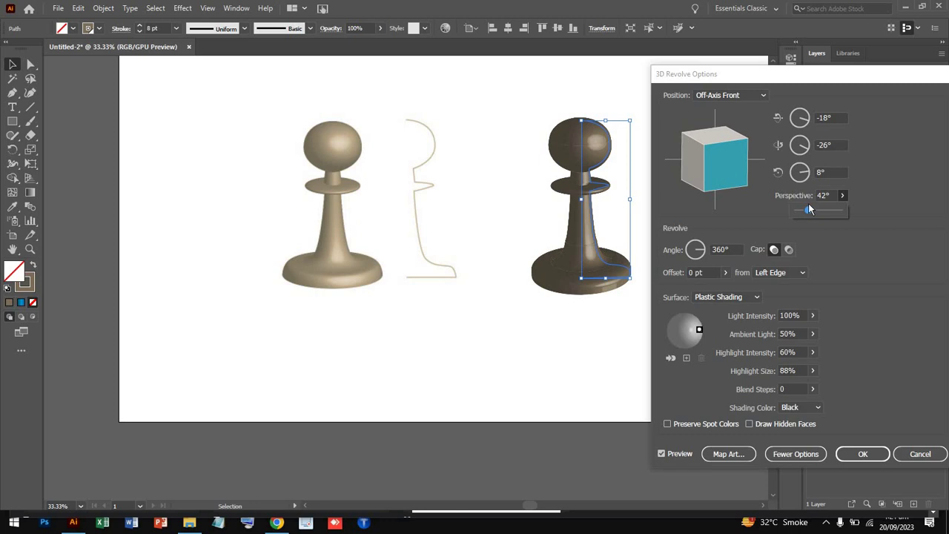
left_click(808, 203)
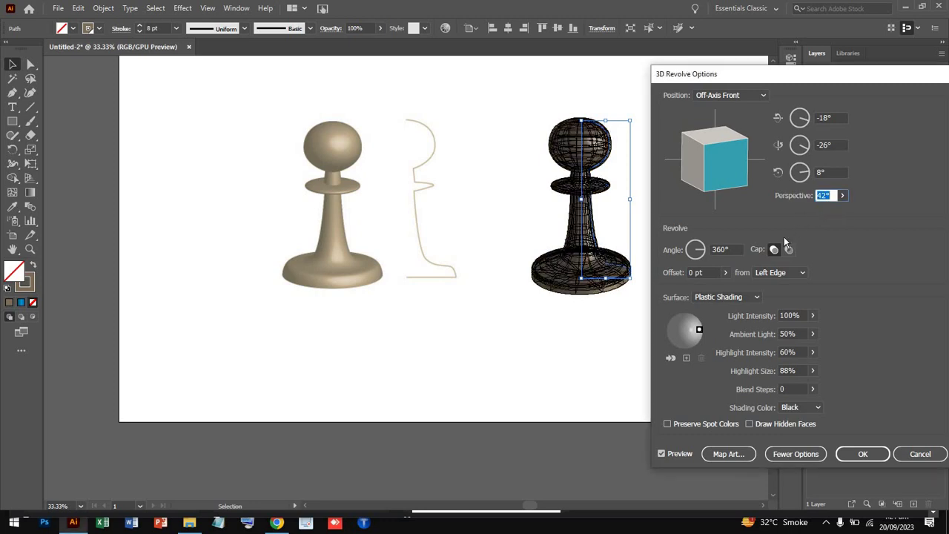
left_click(842, 195)
left_click_drag(810, 212, 805, 212)
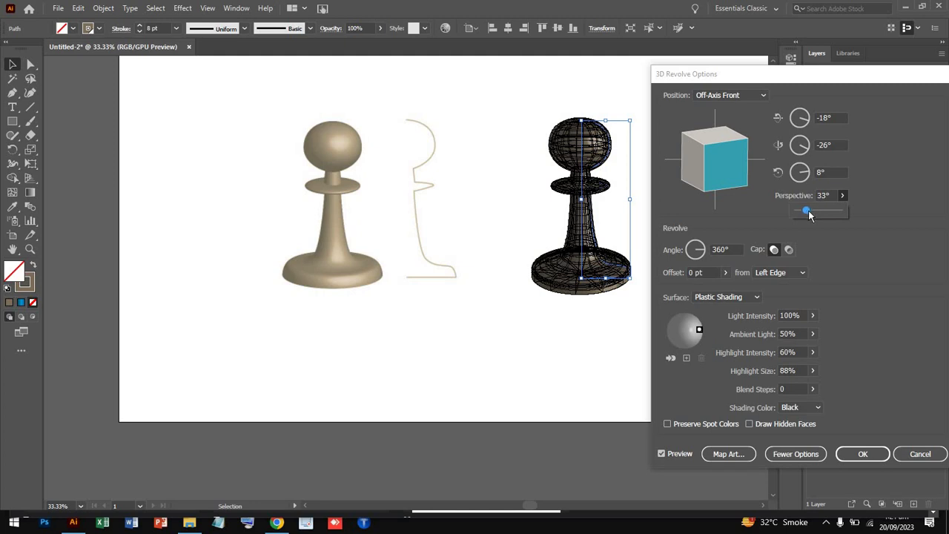
left_click(769, 370)
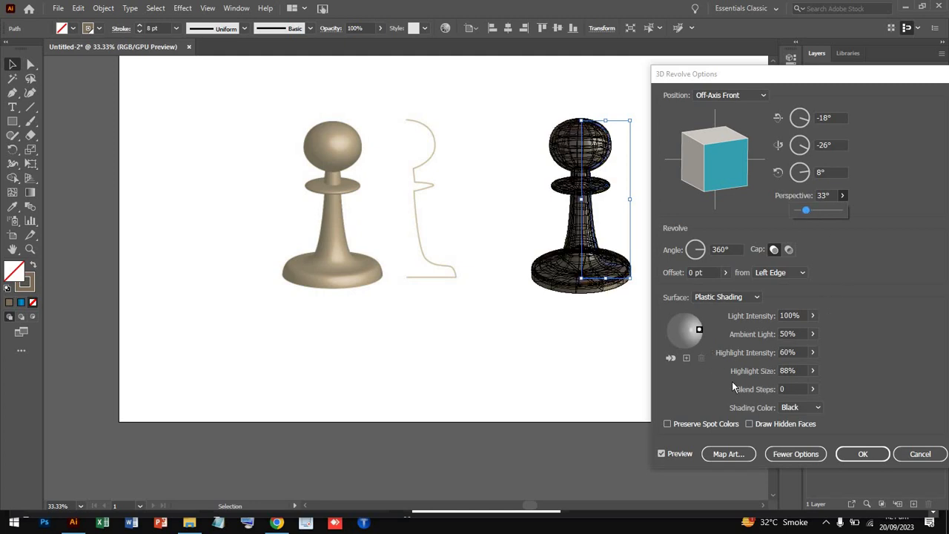
- Set the revolve Shading Color to None
left_click(815, 407)
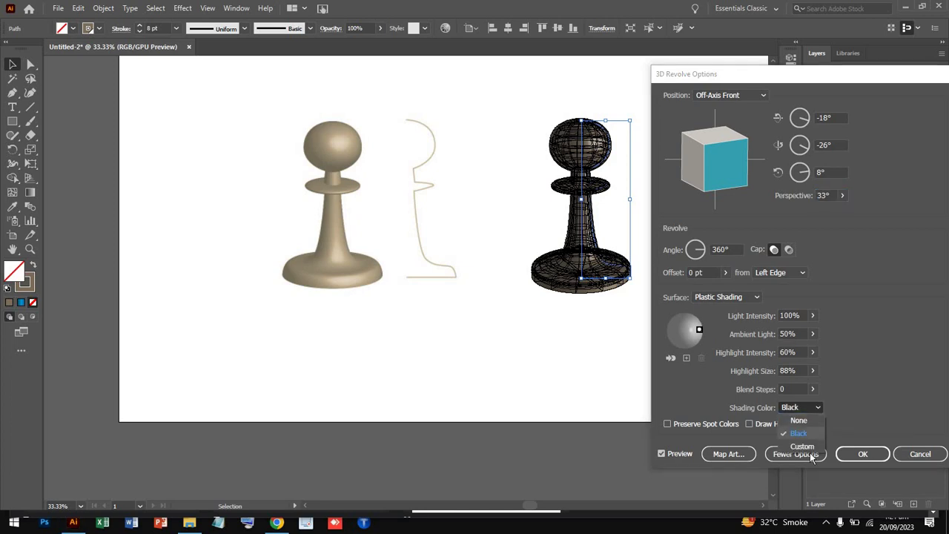
left_click(808, 420)
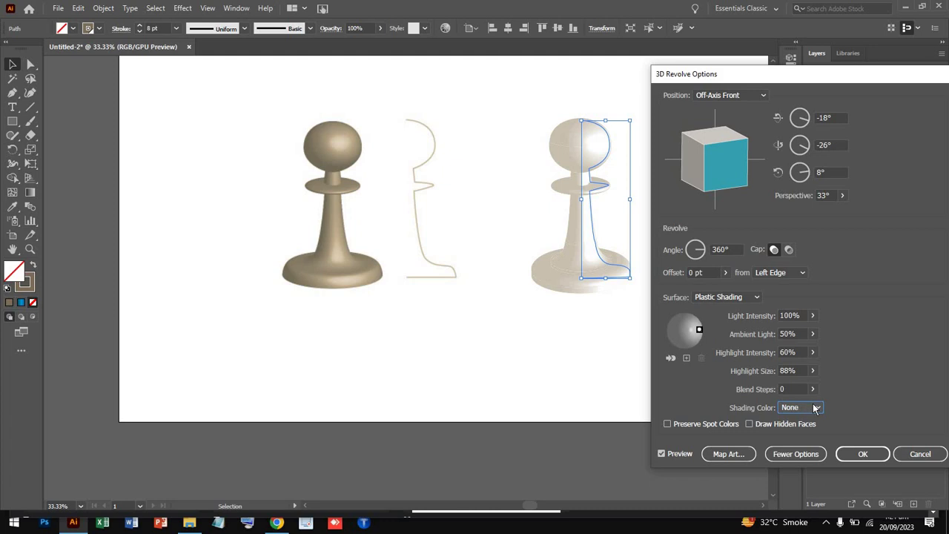
left_click(813, 407)
- Switch Shading Color to Custom and accept a trial red
left_click(804, 447)
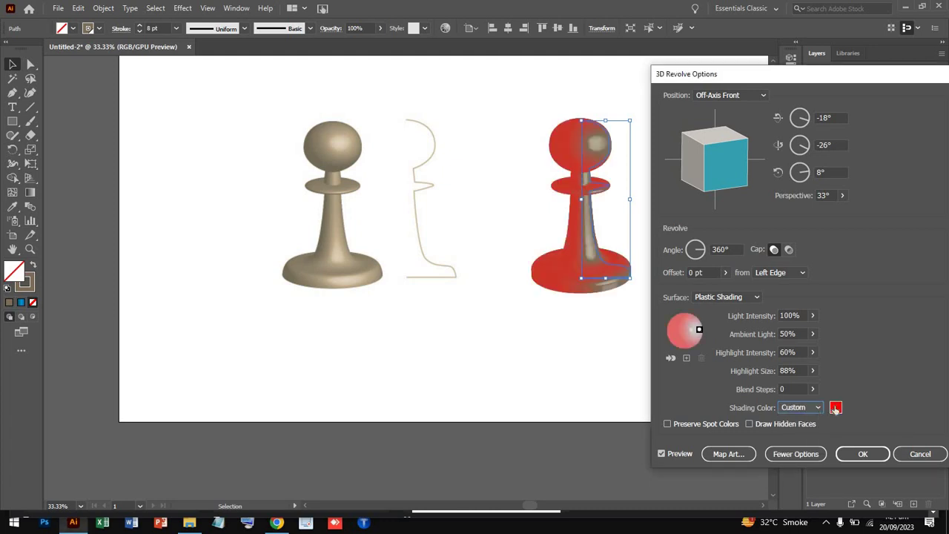
left_click(835, 407)
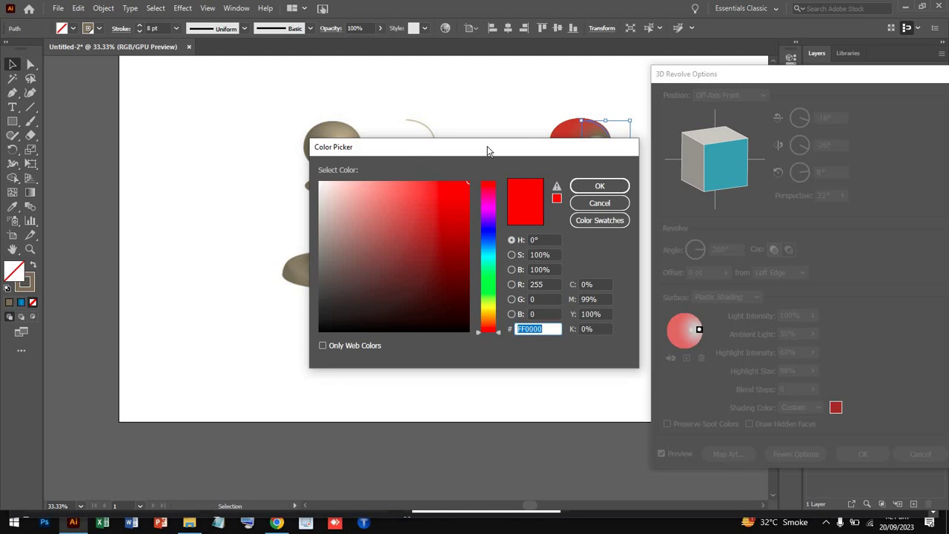
left_click_drag(487, 148, 716, 172)
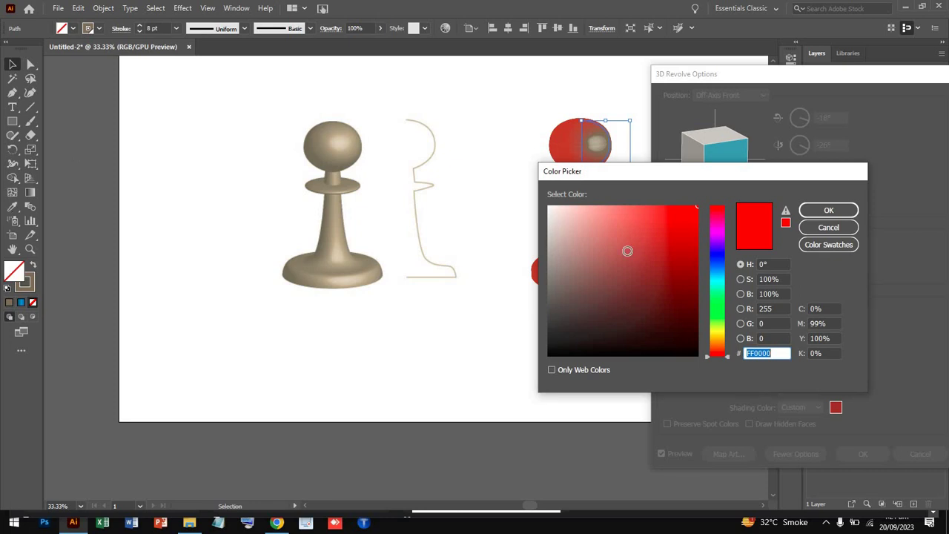
left_click(828, 212)
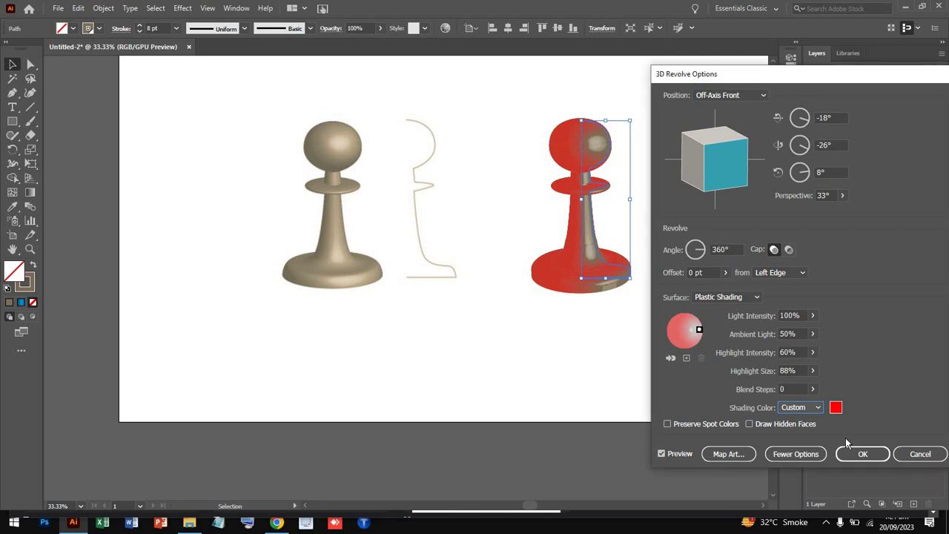
- Change the custom shading colour from red to dark olive 646850
left_click(835, 406)
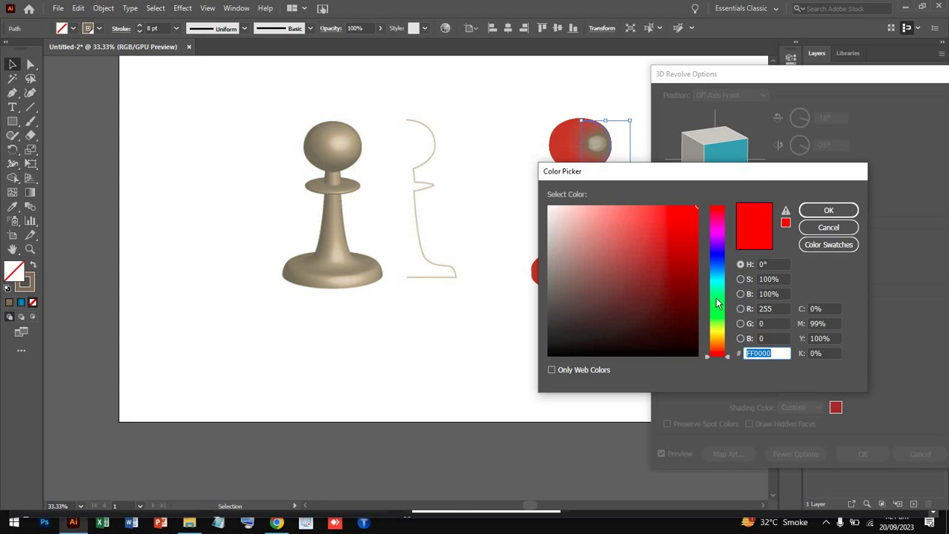
left_click(681, 206)
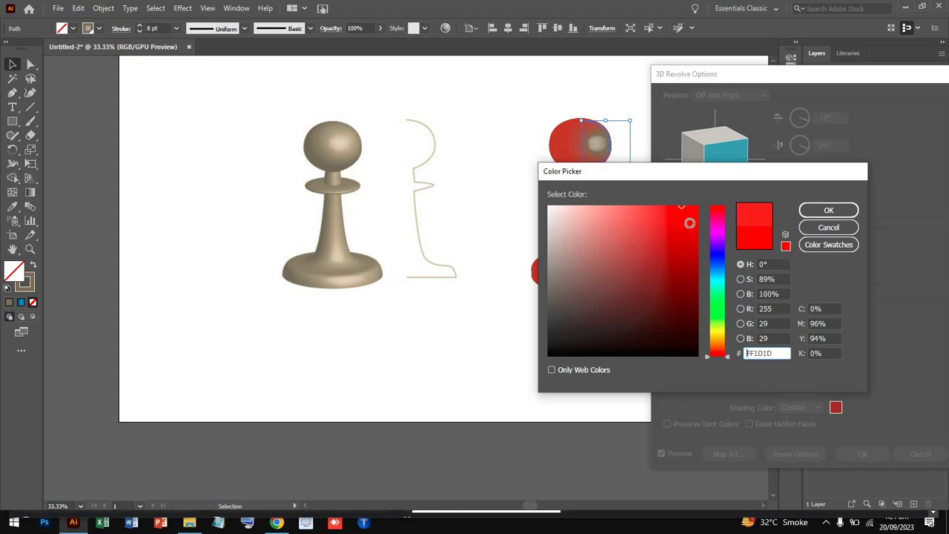
left_click_drag(690, 222, 675, 251)
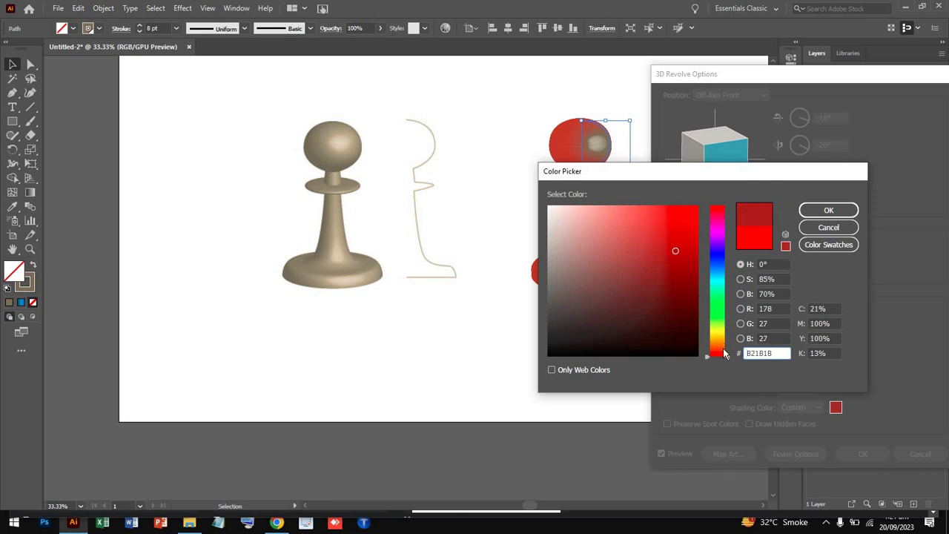
mouse_move(723, 351)
left_mouse_down()
mouse_move(723, 256)
mouse_move(724, 332)
left_mouse_up()
left_click(581, 265)
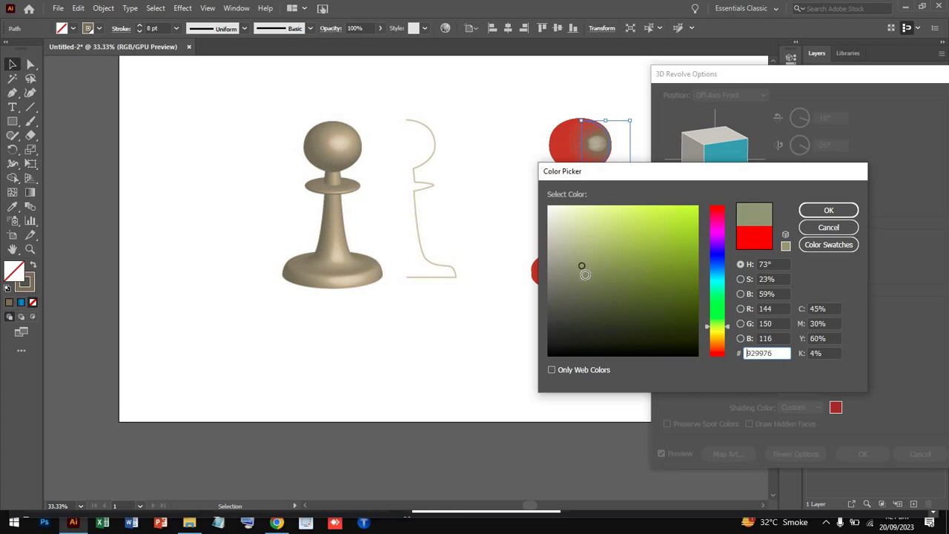
left_click_drag(585, 274, 581, 284)
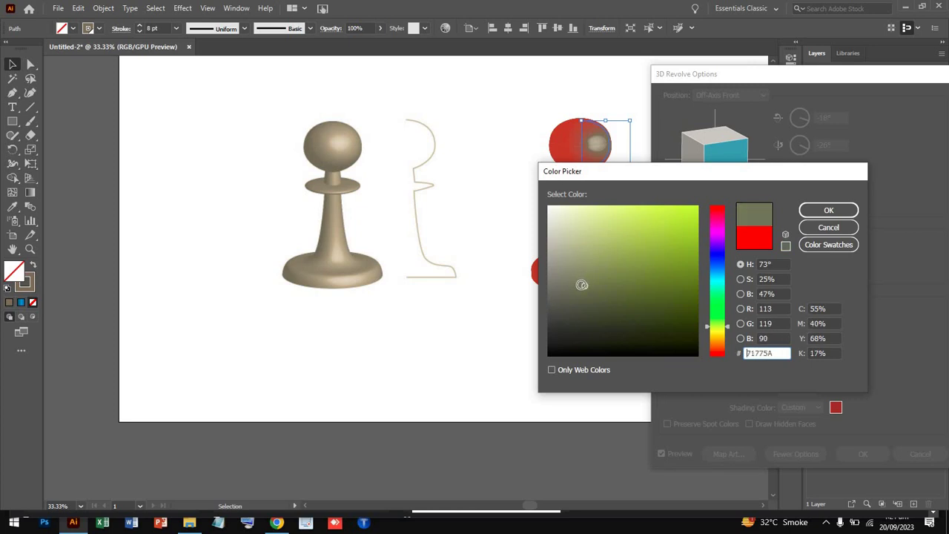
left_click_drag(581, 285, 581, 294)
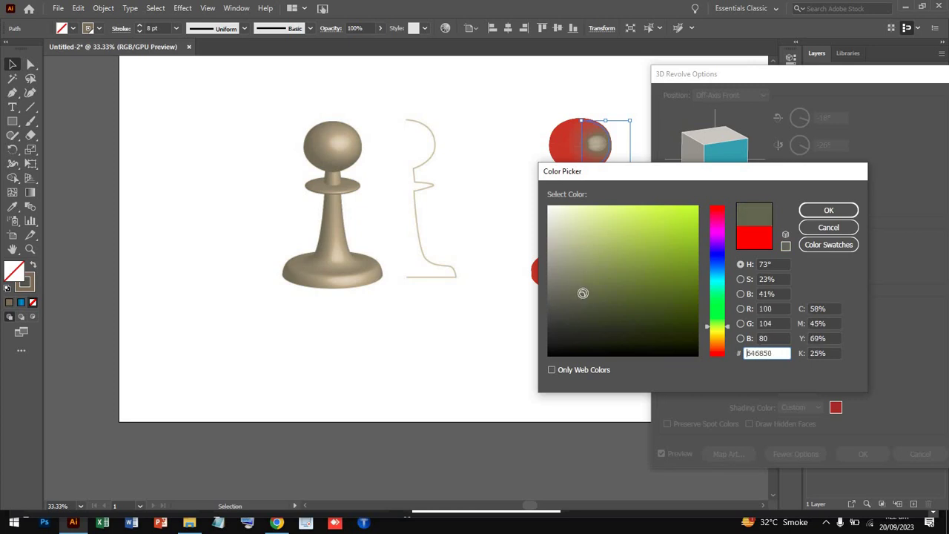
left_click(828, 211)
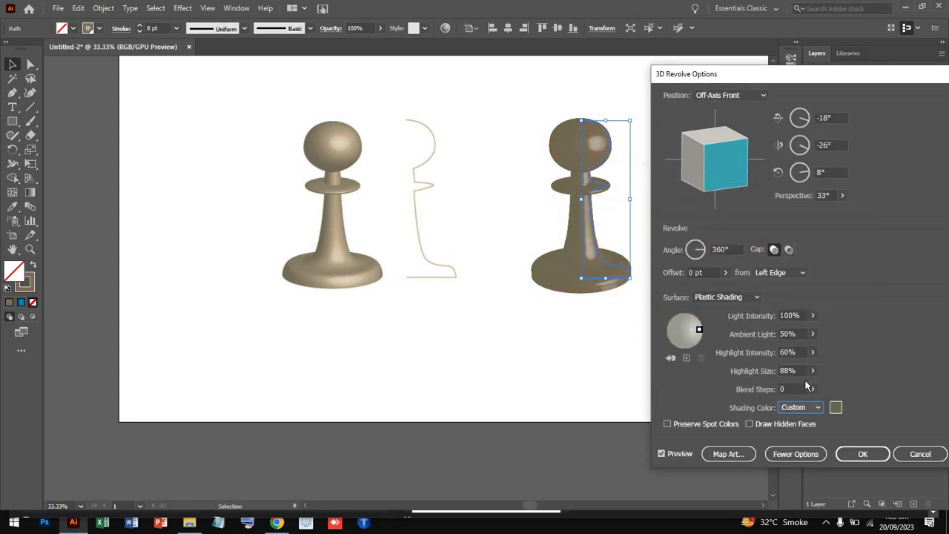
- Set the shading back to Black and turn on Draw Hidden Faces
left_click(818, 408)
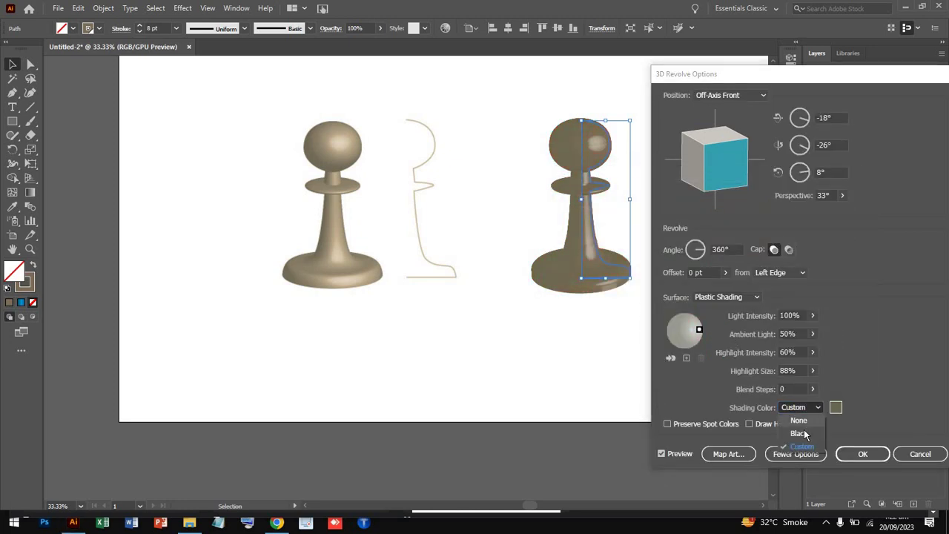
left_click(799, 433)
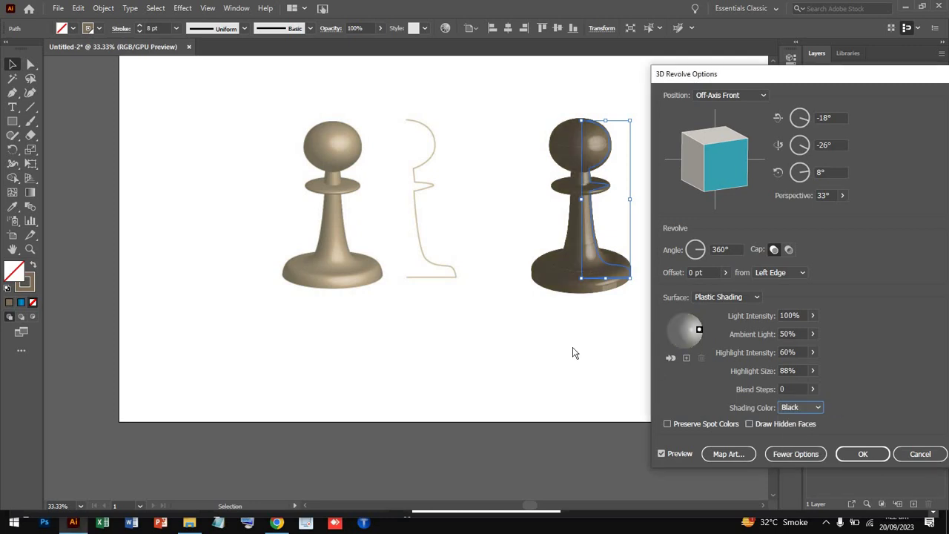
left_click(750, 423)
left_click(667, 424)
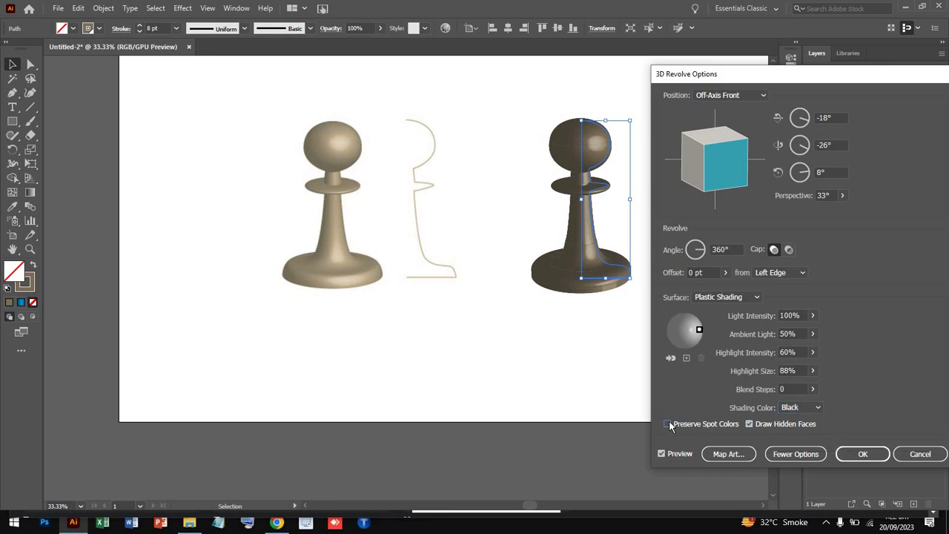
left_click(673, 425)
- Set Ambient Light to 55% and rotate the pawn to -40°, -37°, 17°
left_click(814, 335)
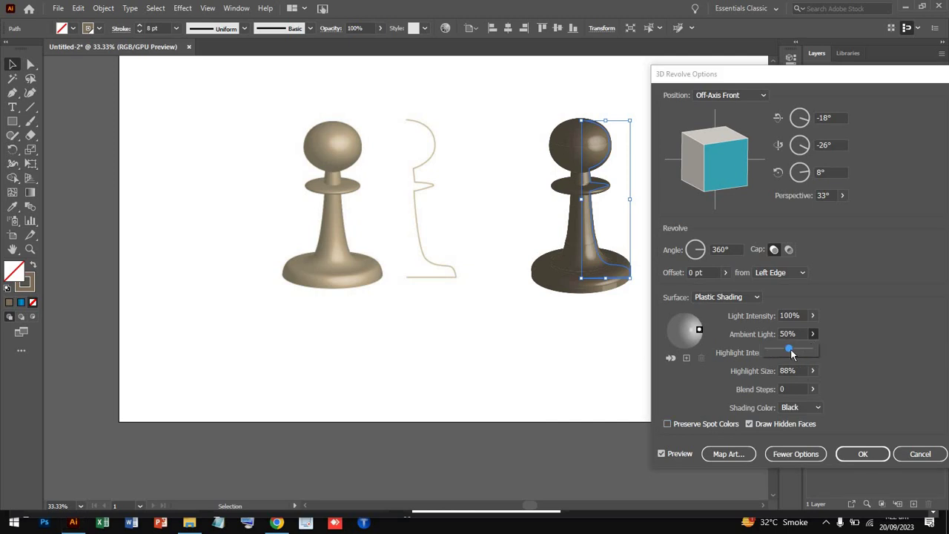
left_click_drag(797, 349, 792, 355)
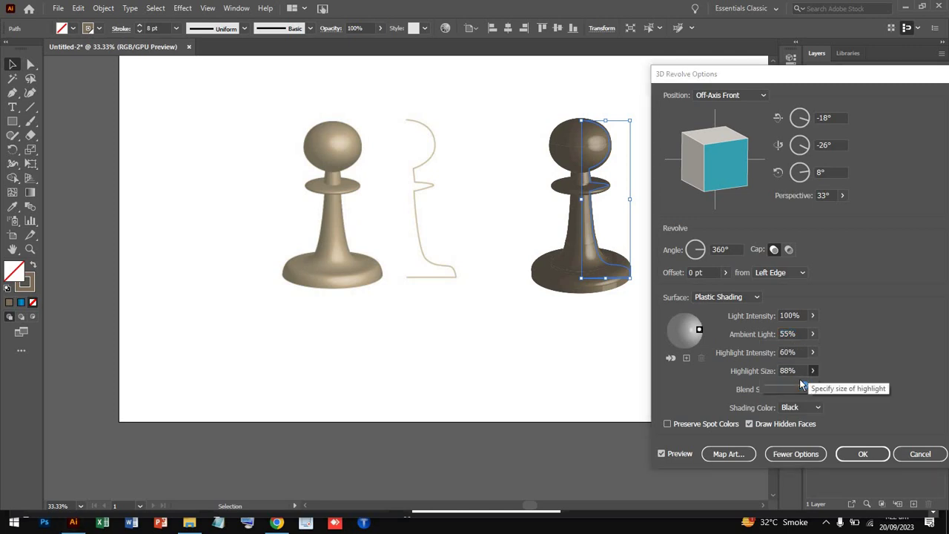
left_click(811, 371)
left_click(811, 335)
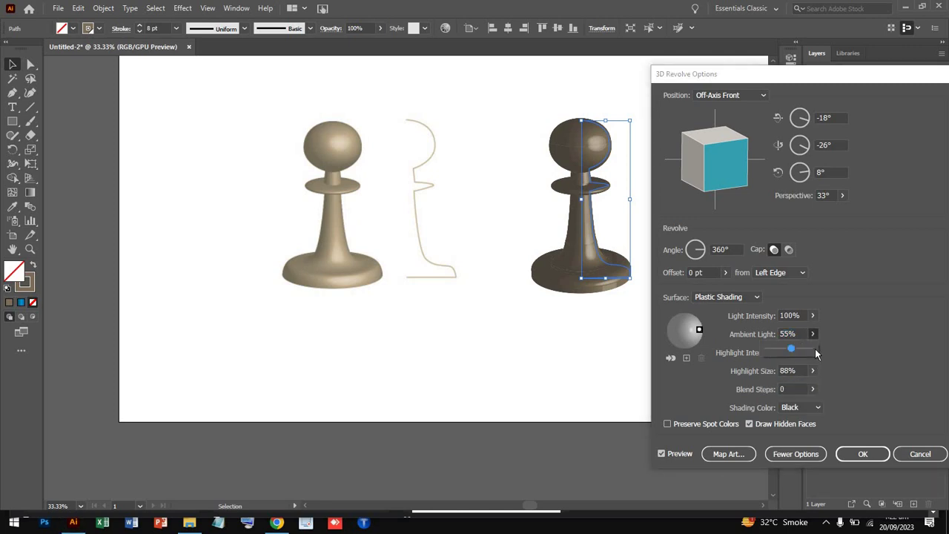
left_click(790, 254)
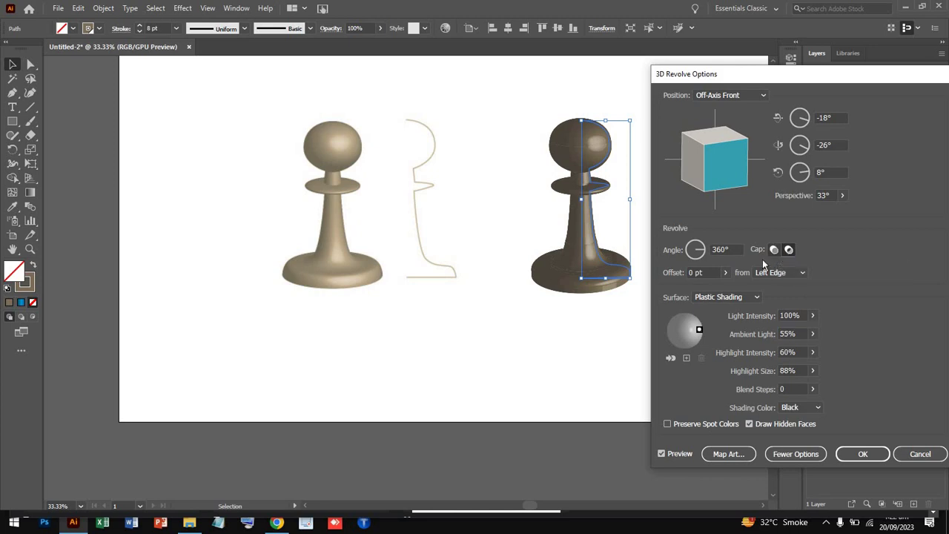
left_click(725, 272)
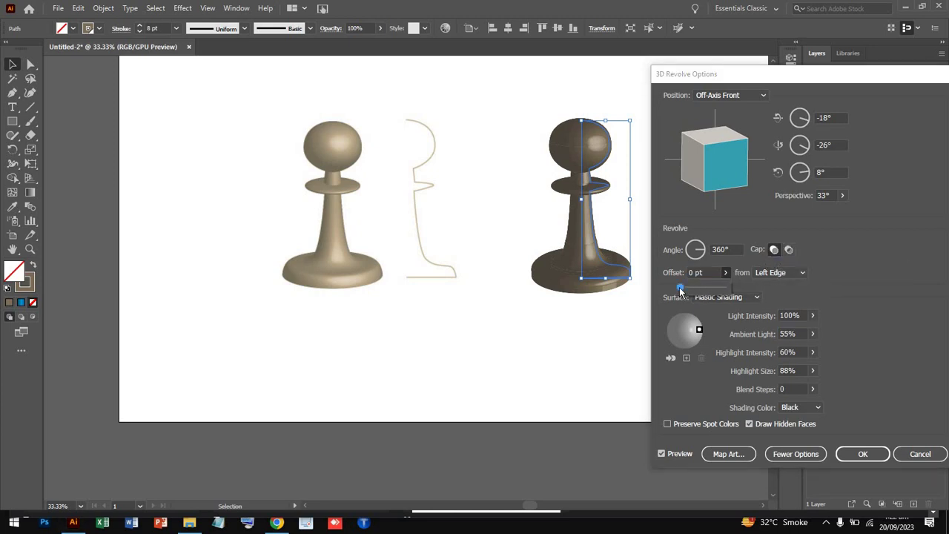
left_click_drag(678, 288, 689, 292)
left_click_drag(730, 169, 736, 178)
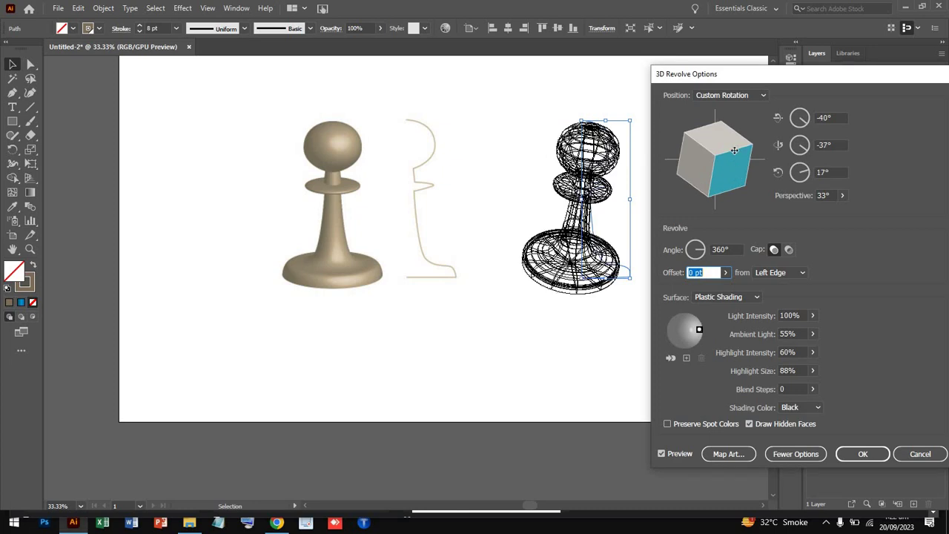
- Return the pawn to Off-Axis Front and open Map Art at surface 1 of 25
left_click(753, 96)
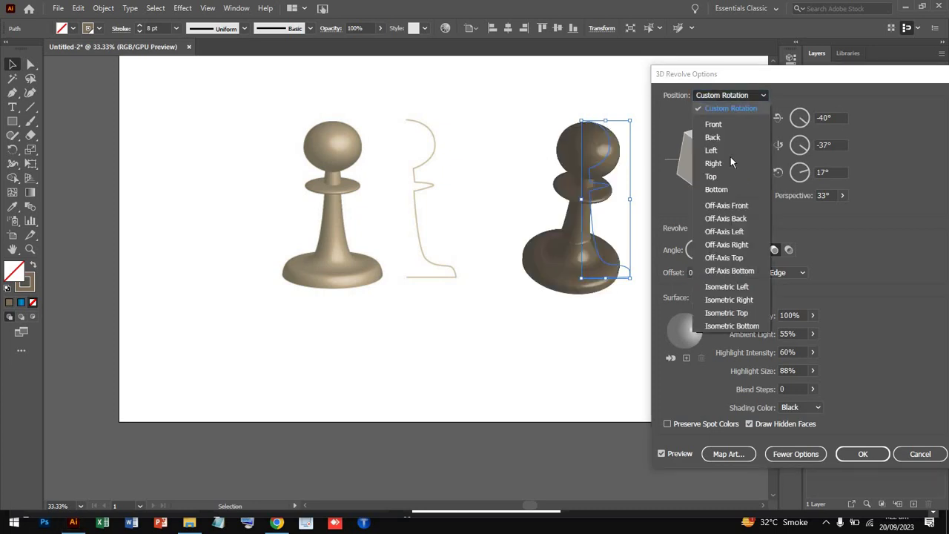
key("Escape")
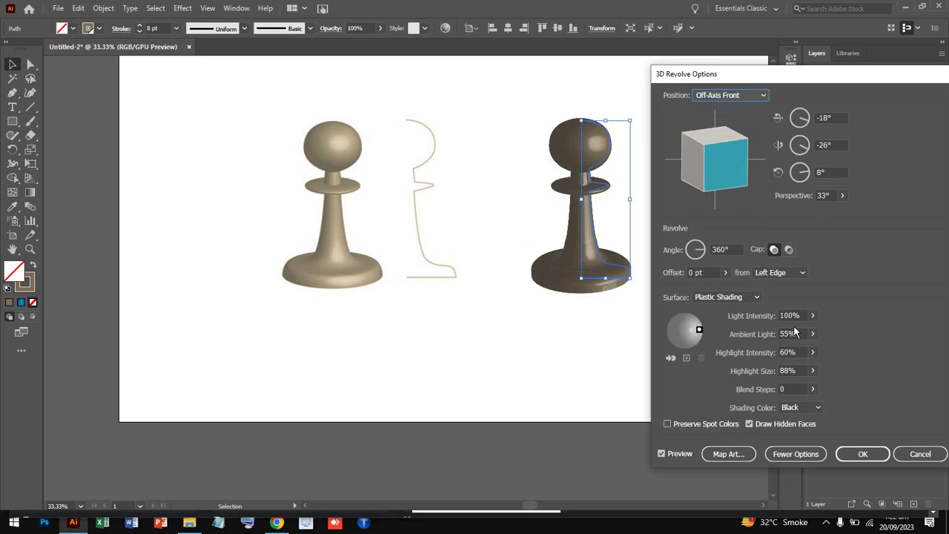
left_click(736, 455)
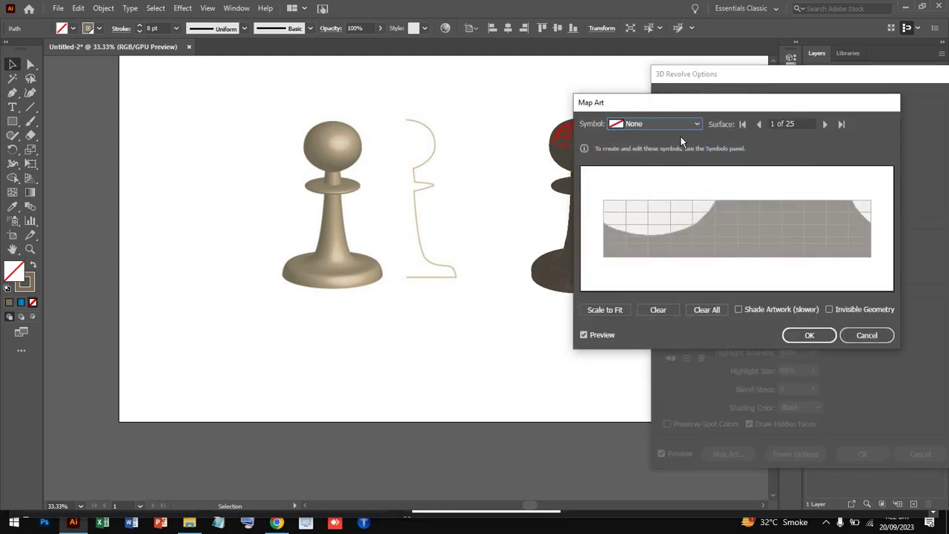
- Confirm Map Art and 3D Revolve Options to render the dark shaded pawn beside the reference
left_click(808, 335)
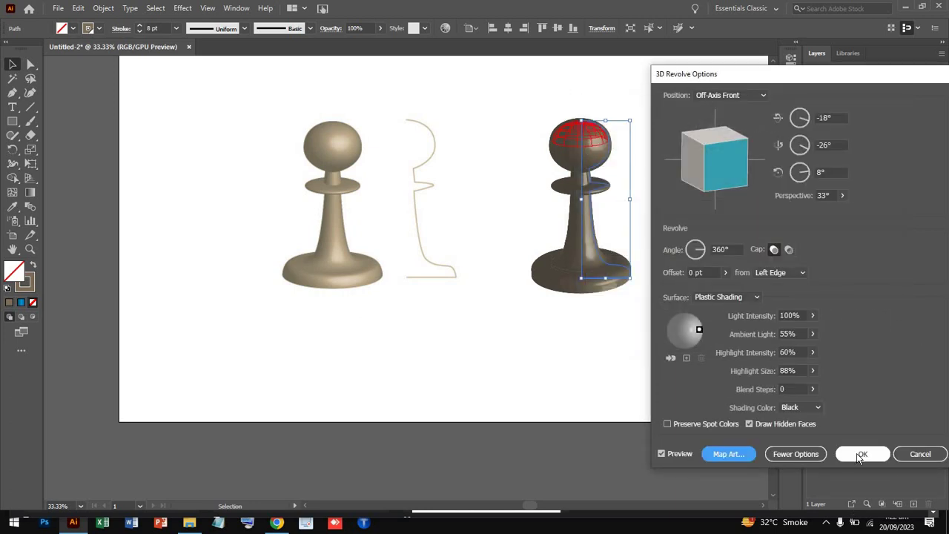
left_click(804, 459)
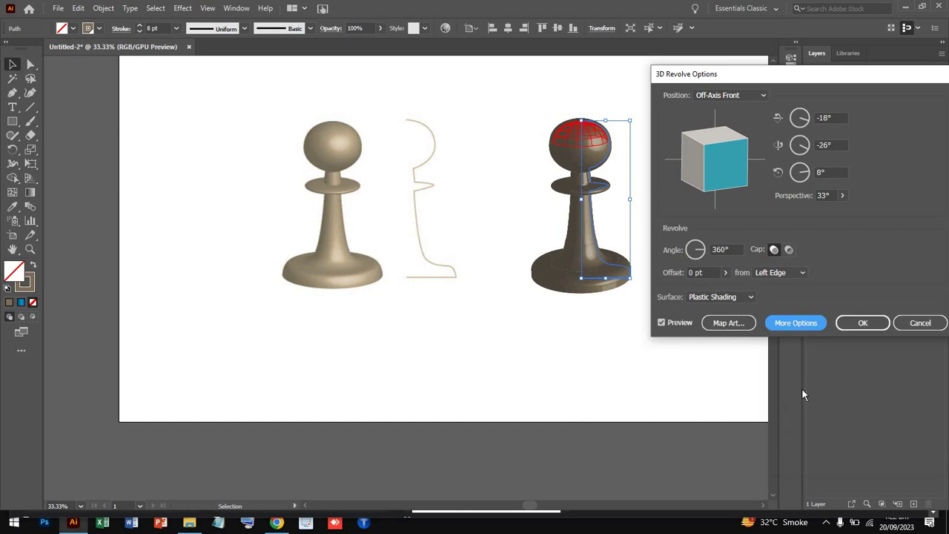
left_click(866, 322)
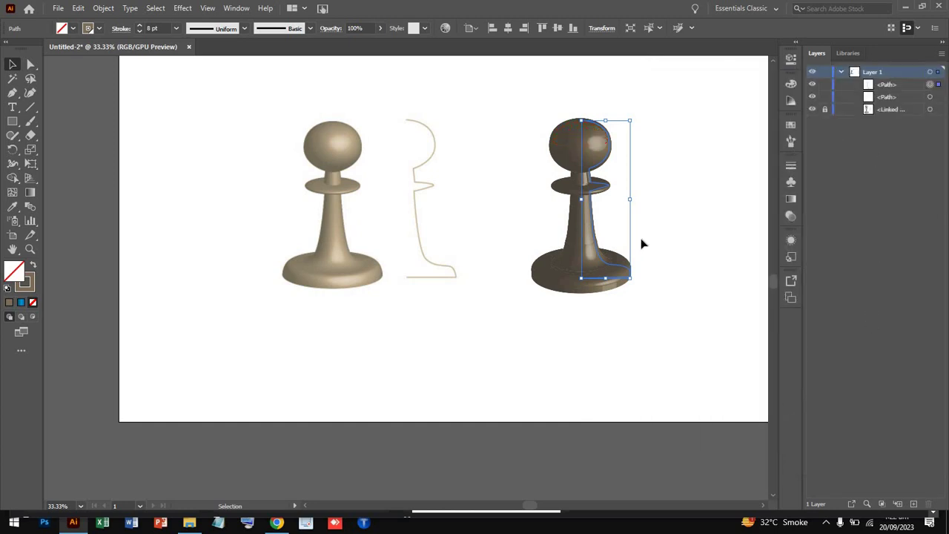
left_click(542, 355)
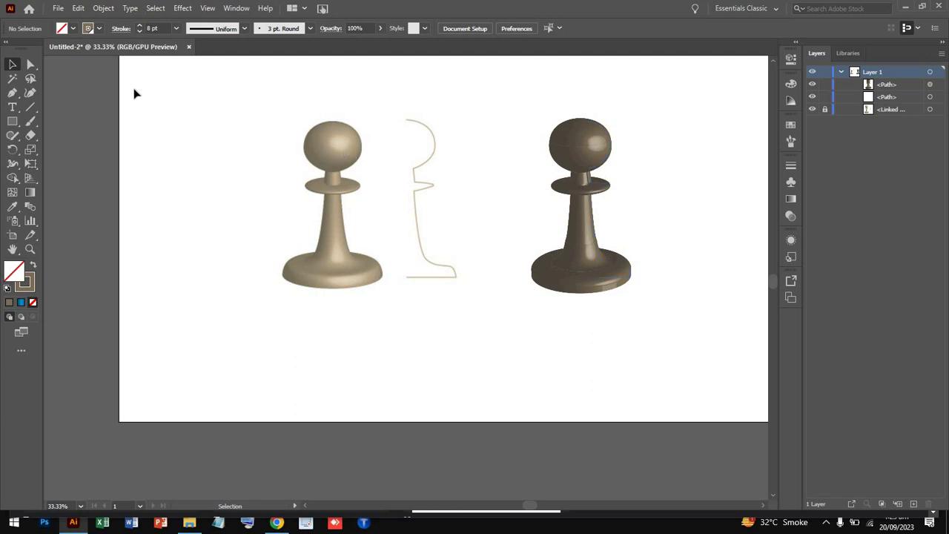
left_click(569, 133)
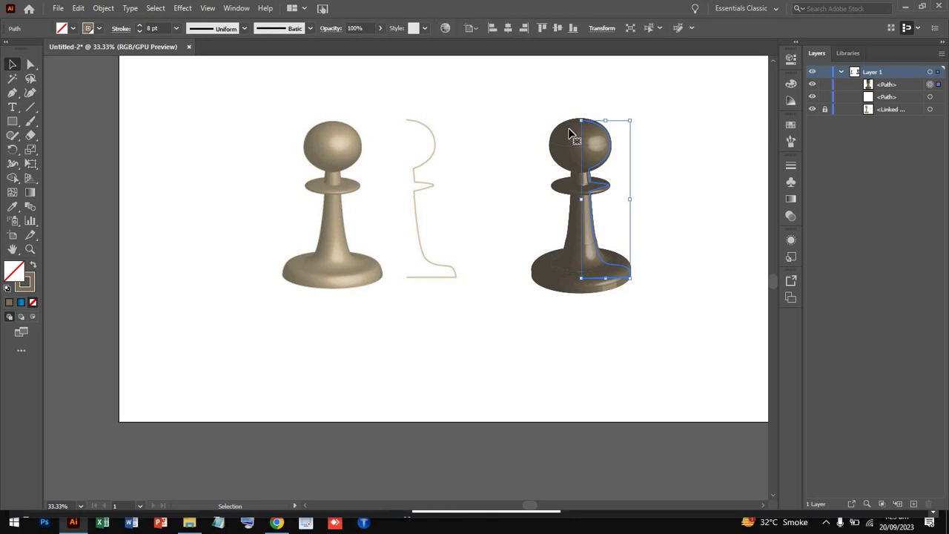
left_click(88, 28)
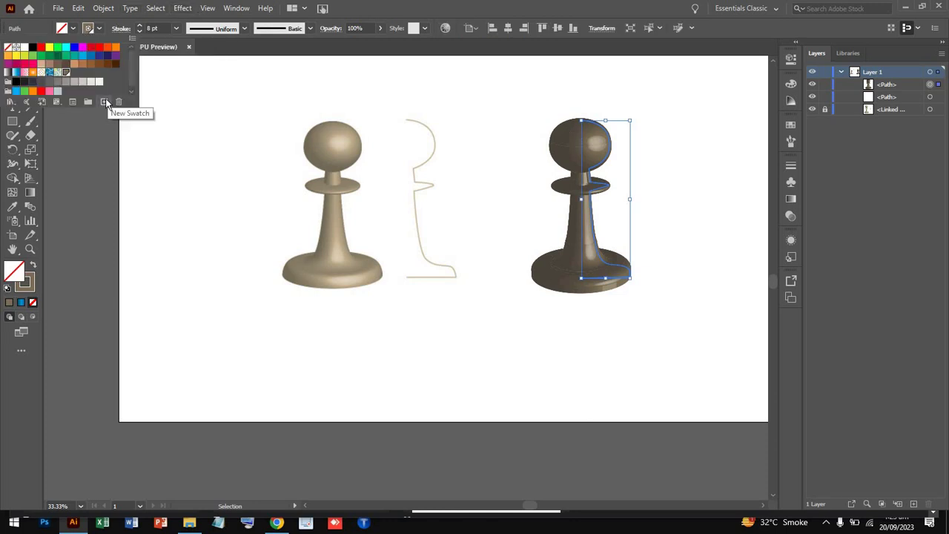
left_click(104, 101)
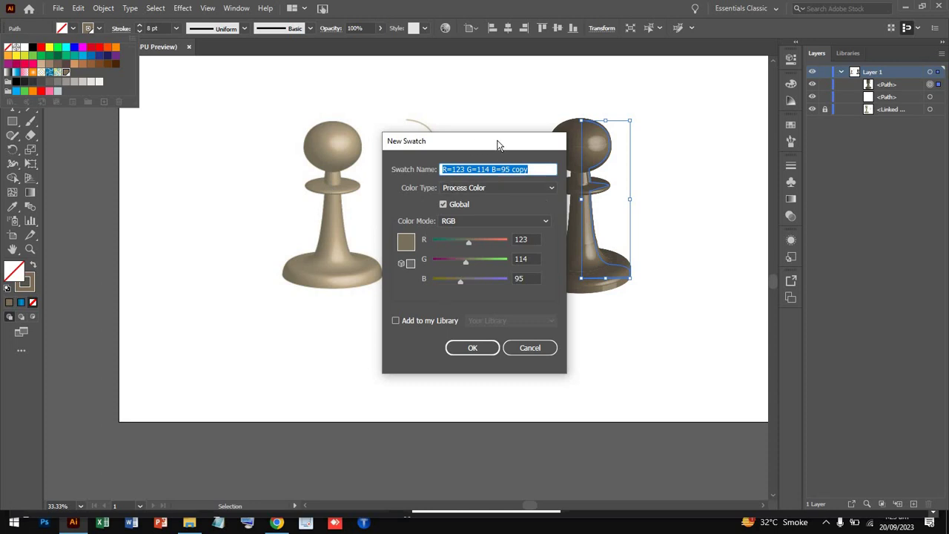
left_click_drag(463, 145, 637, 167)
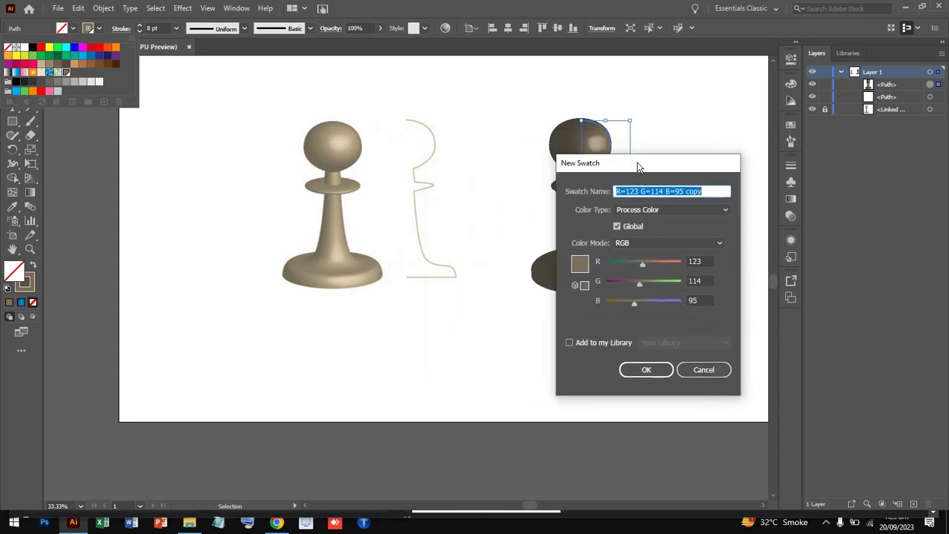
left_click(701, 370)
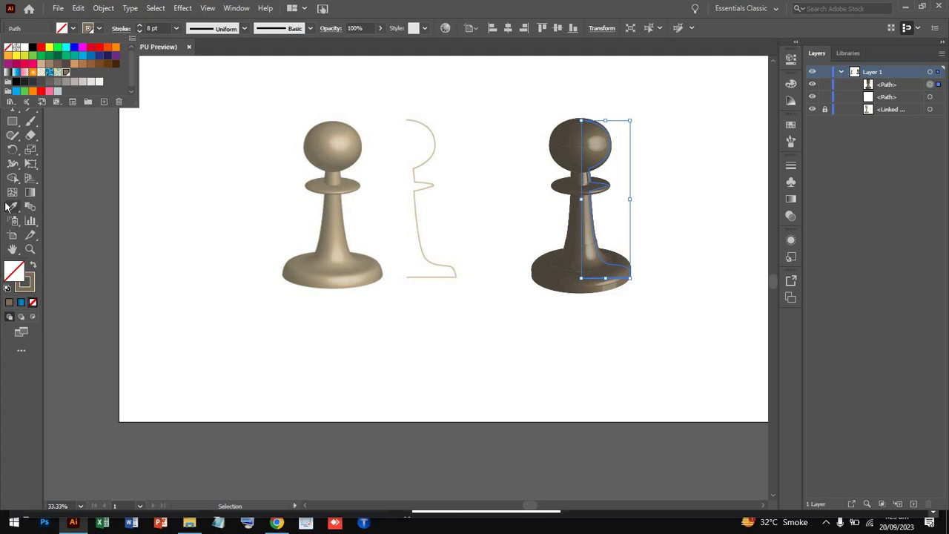
left_click(285, 198)
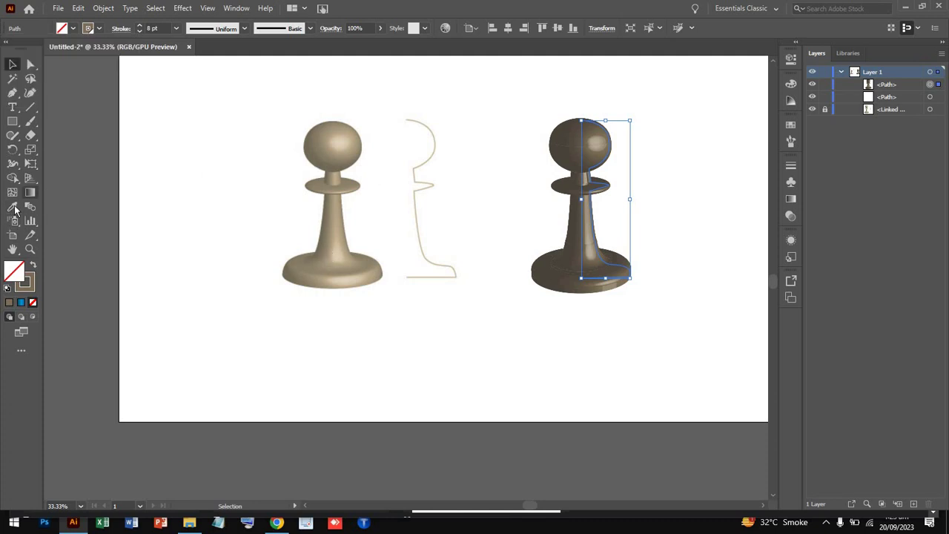
- Sample the reference pawn's head colour onto the 3D pawn with the Eyedropper
left_click(12, 206)
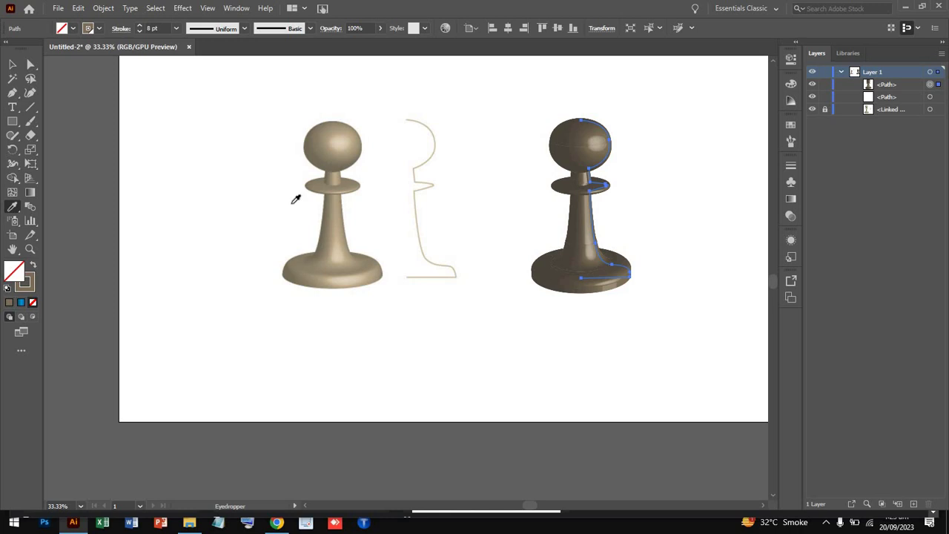
left_click(334, 230)
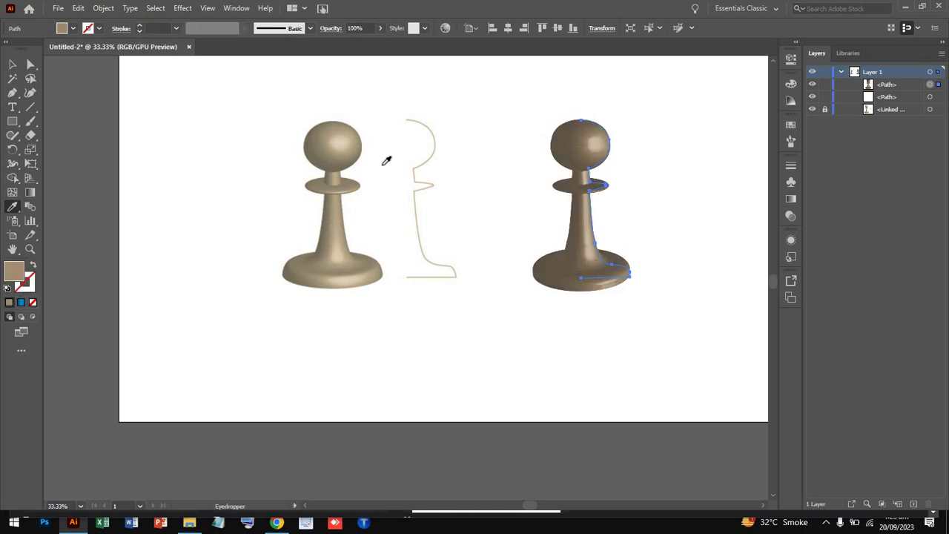
left_click(355, 154)
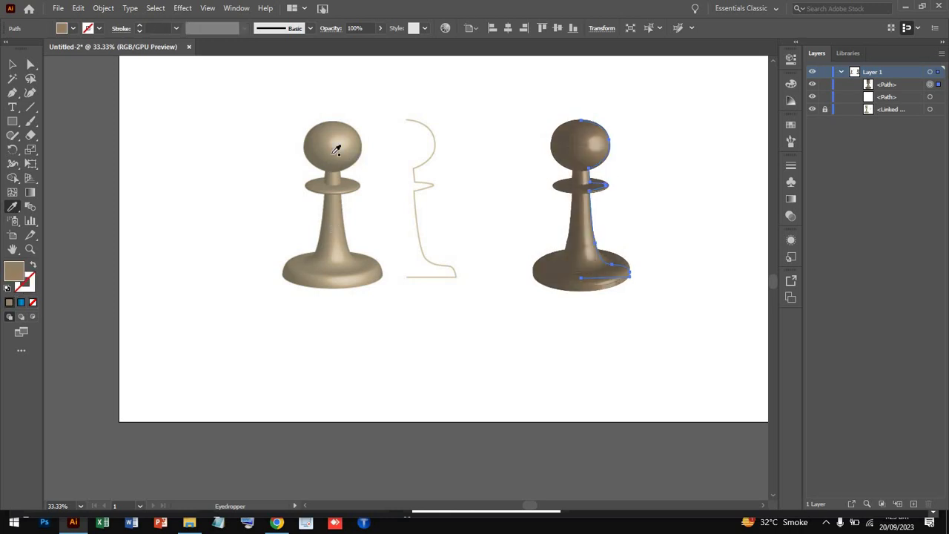
left_click(326, 147)
left_click(327, 142)
left_click(320, 140)
left_click(320, 141)
left_click(329, 142)
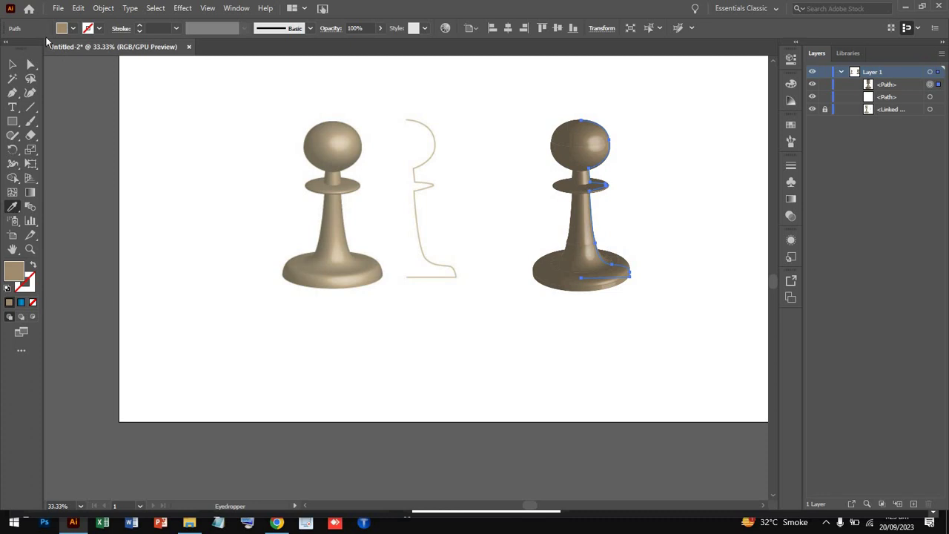
- Reselect the 3D pawn and set its stroke weight to 0 pt
left_click(12, 65)
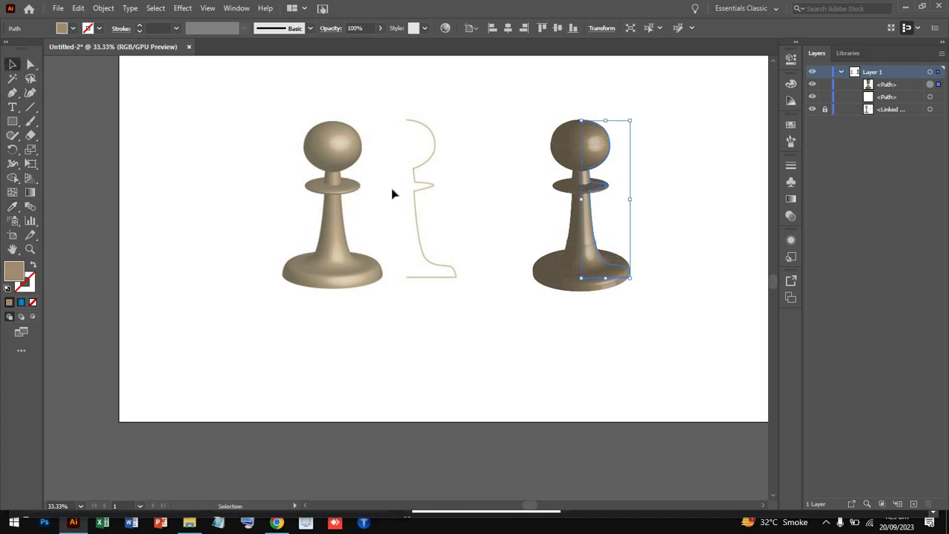
left_click(502, 238)
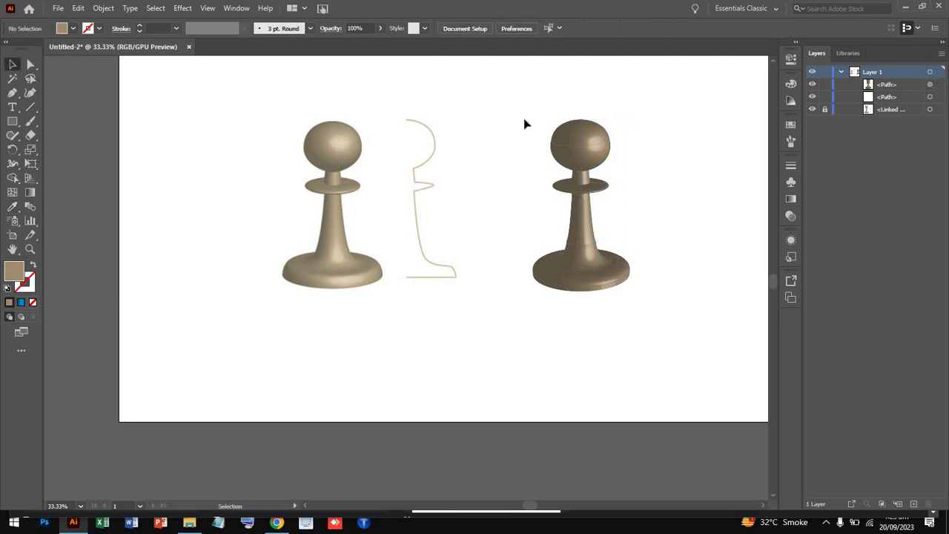
left_click_drag(524, 120, 666, 300)
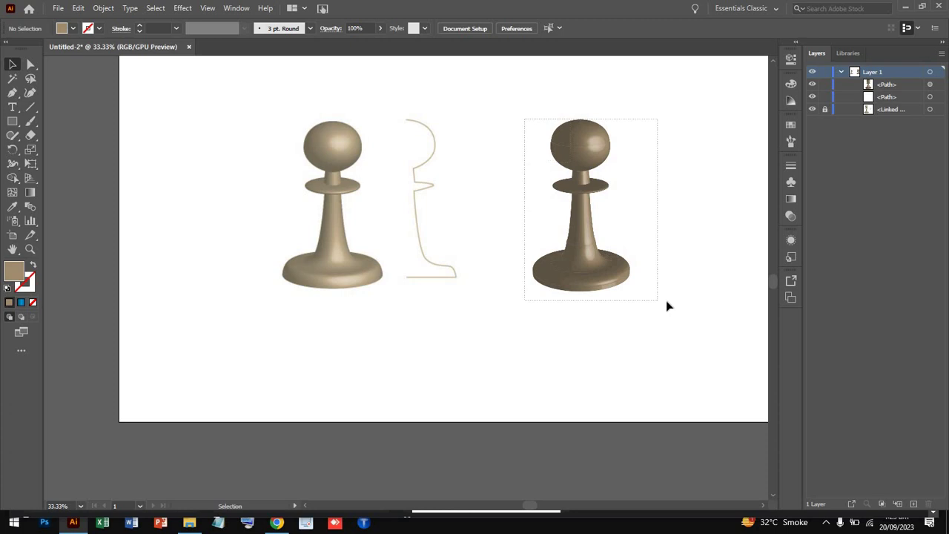
left_click(138, 25)
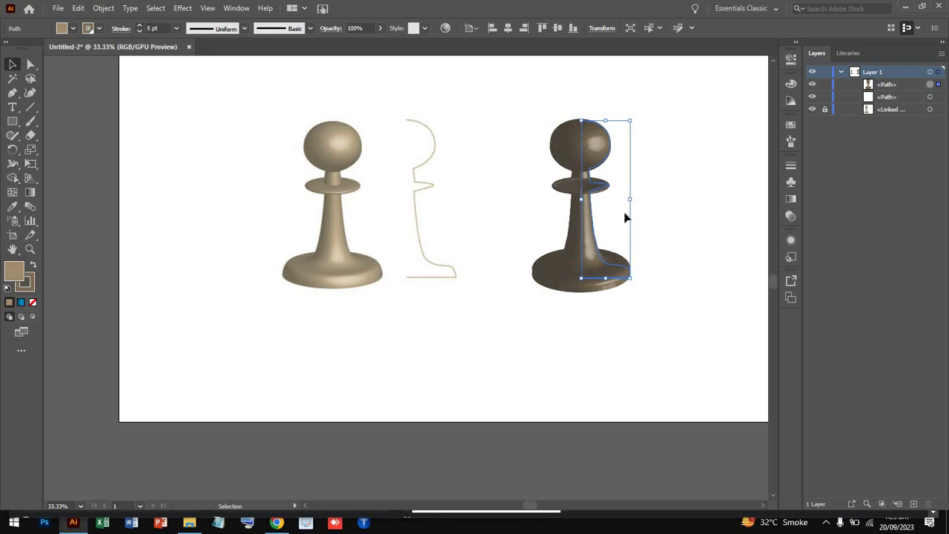
left_click(138, 32)
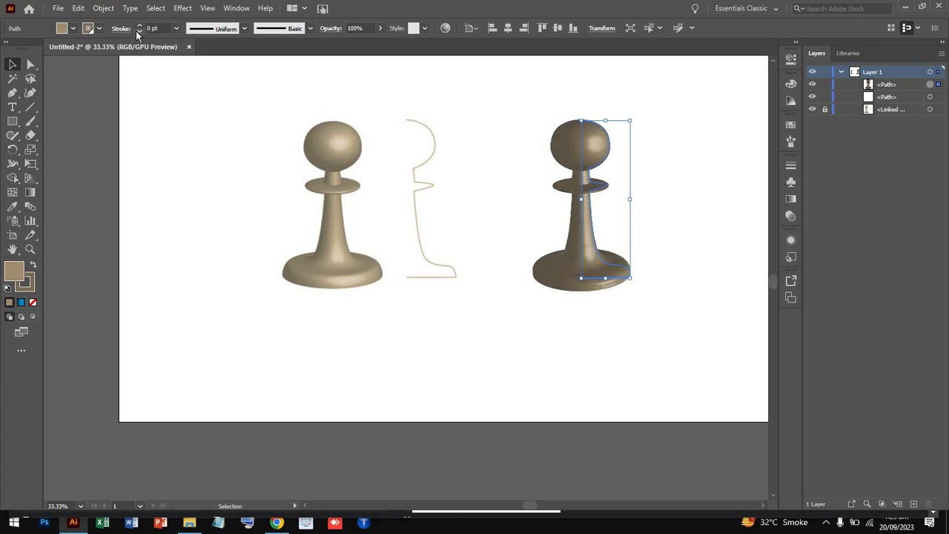
- Fill the 3D pawn with the cyan swatch, then select both profile and pawn
left_click(61, 28)
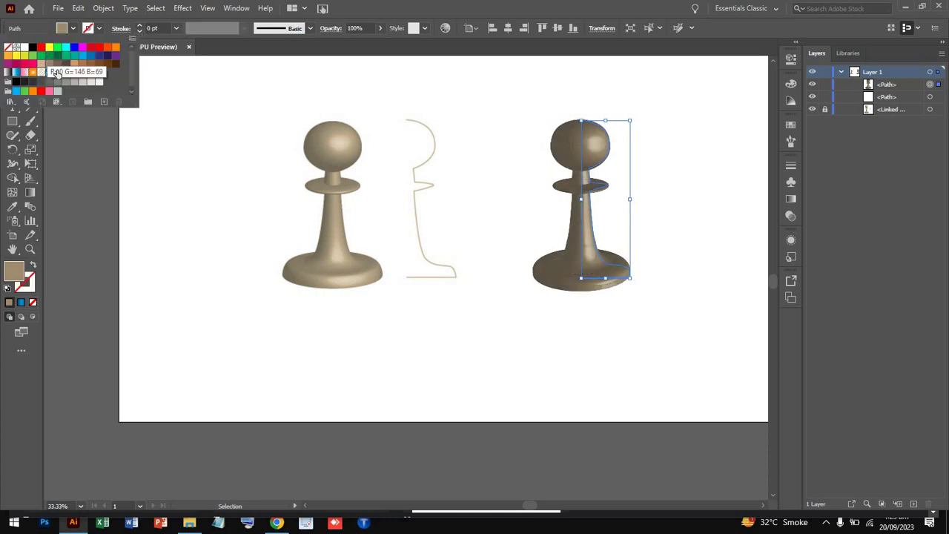
left_click(66, 49)
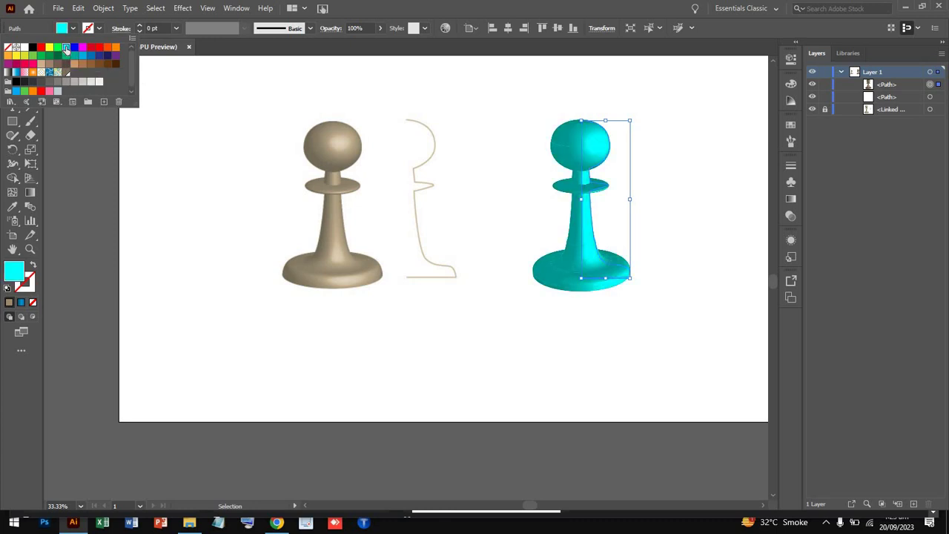
left_click(63, 30)
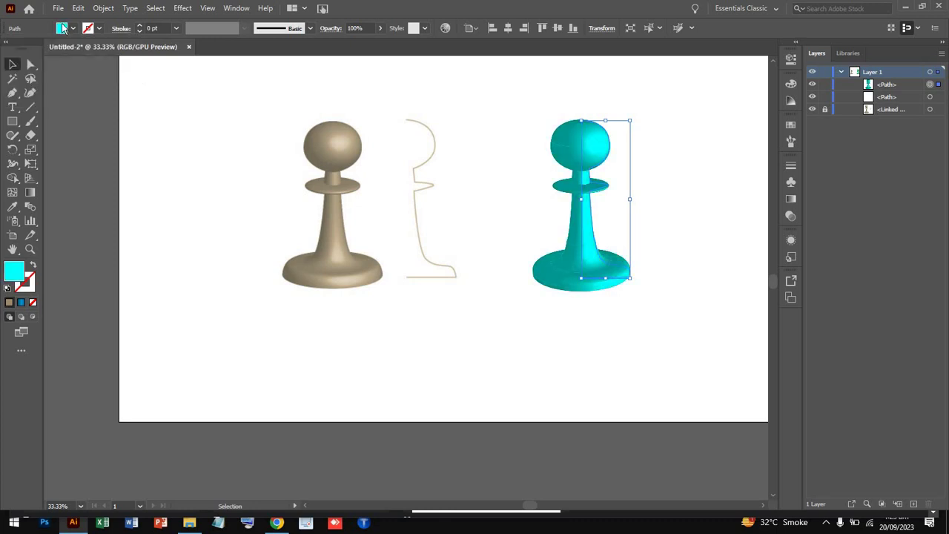
left_click(630, 128)
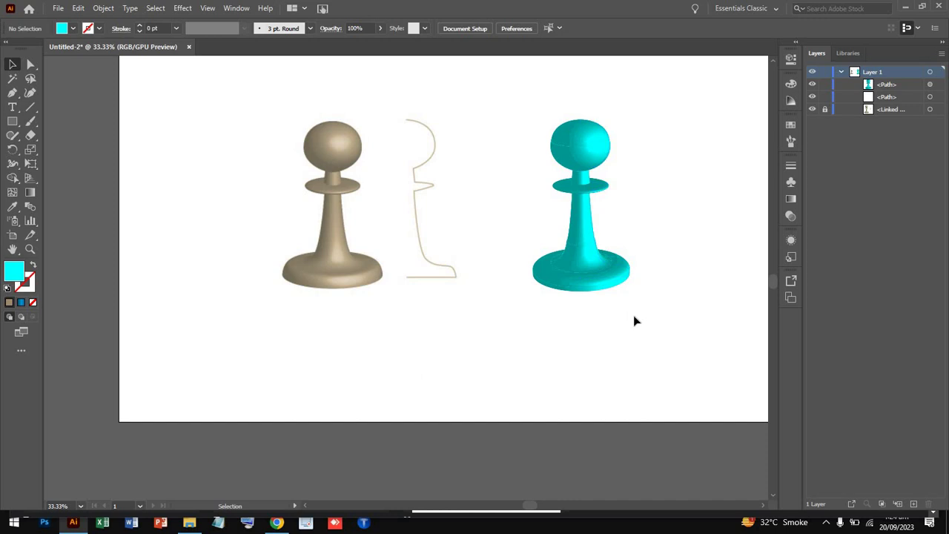
left_click_drag(312, 97, 719, 327)
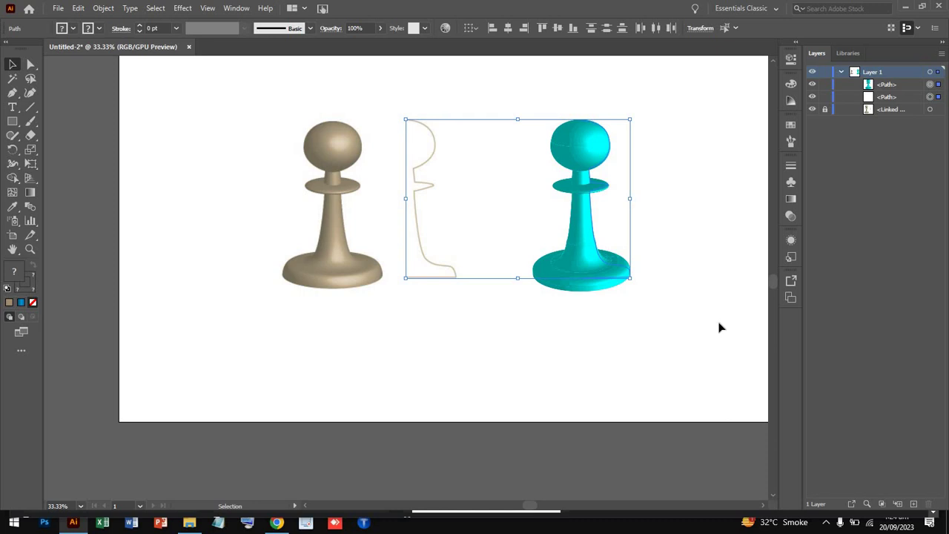
- Check the reference images in Chrome, then close the Untitled-2 document window
left_click(276, 522)
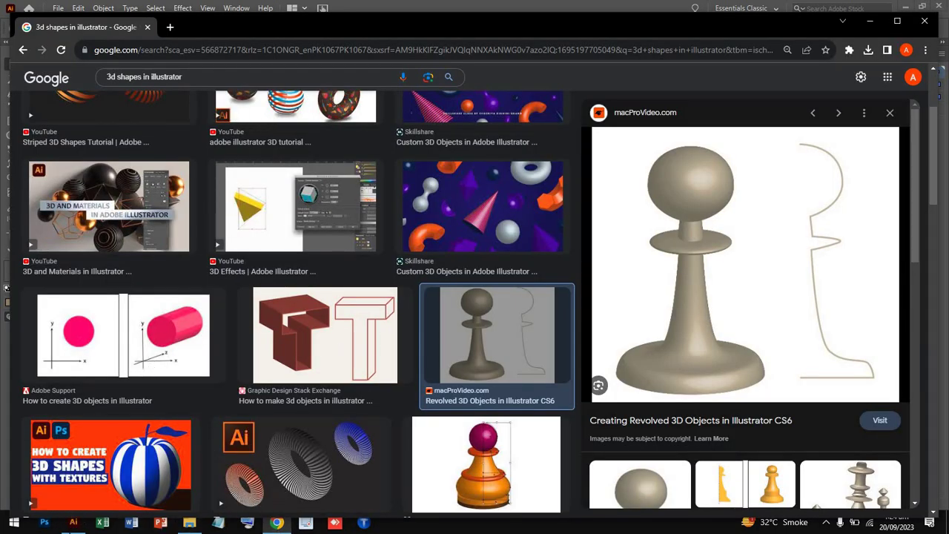
left_click(73, 523)
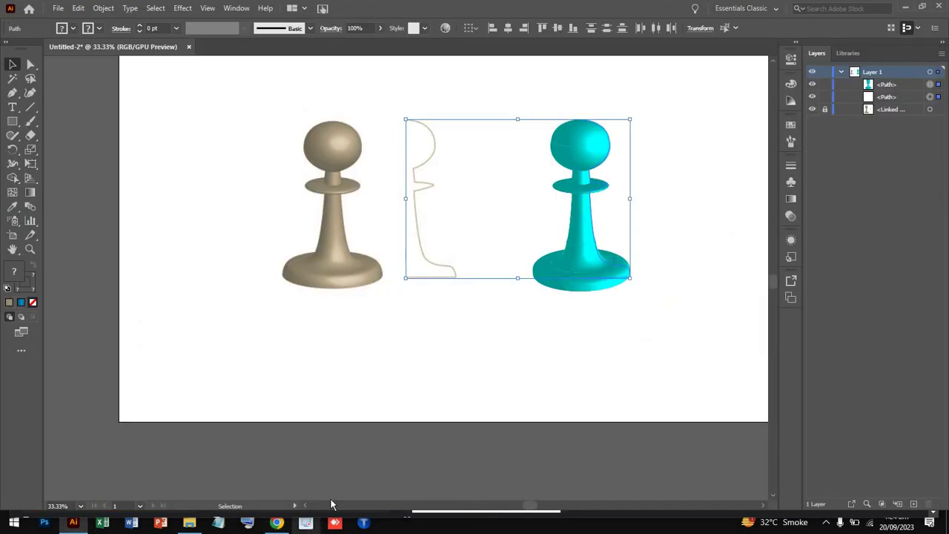
left_click(922, 6)
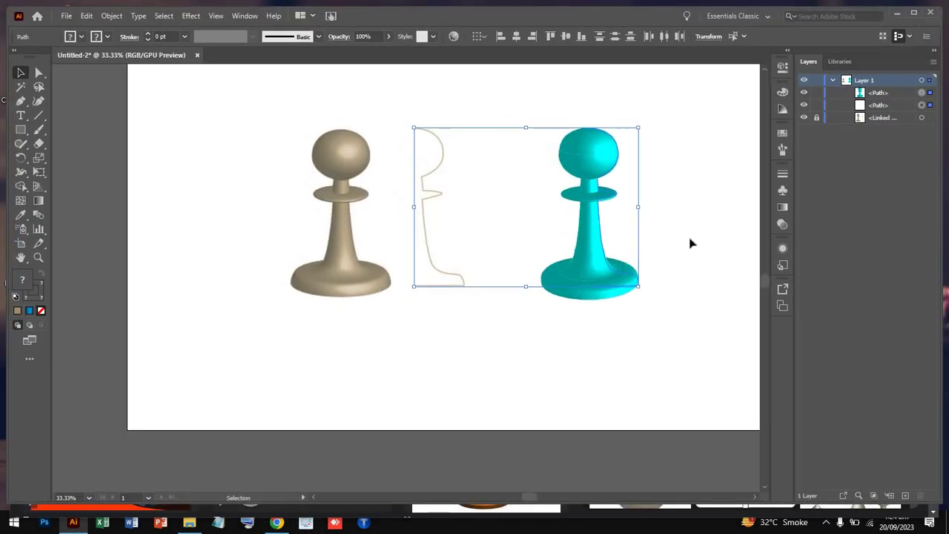
left_click(930, 15)
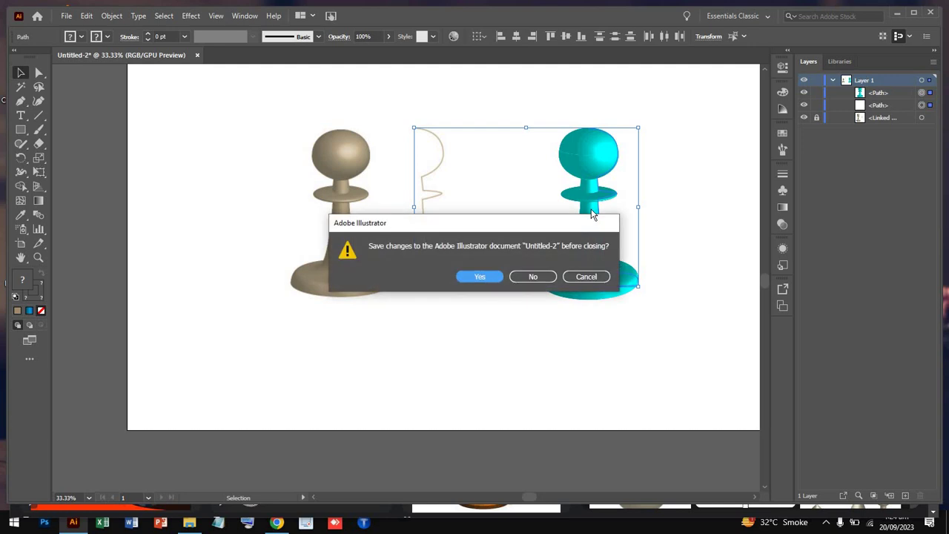